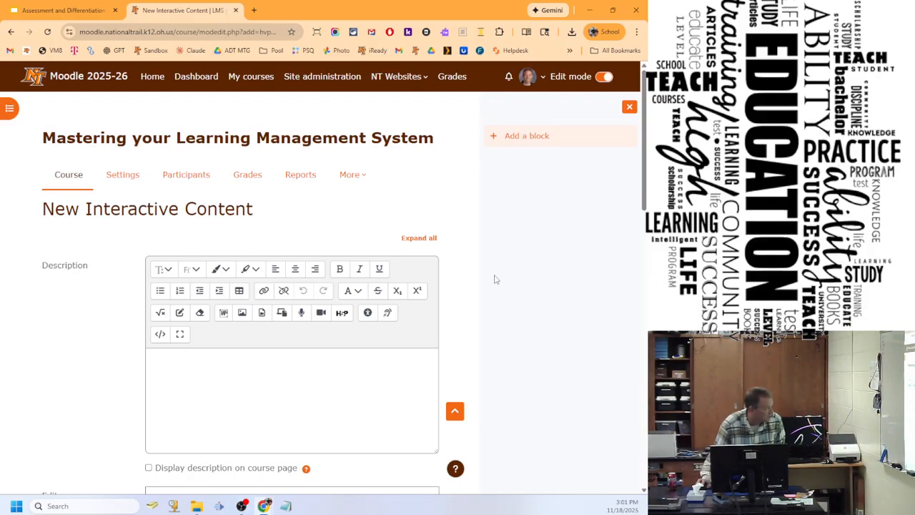
Choose Interactive Video as the H5P content type for the new interactive content and dismiss the introductory tour.
scroll(132, 250, "down", 5)
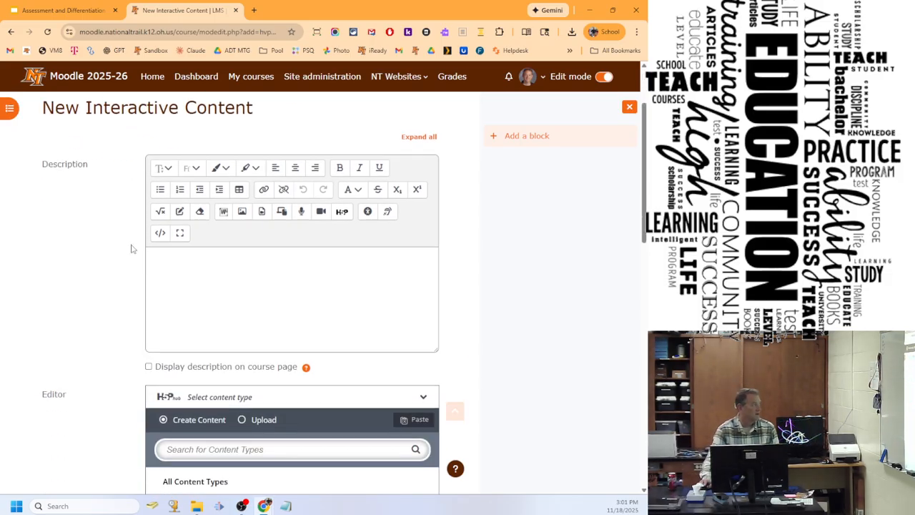
scroll(172, 264, "down", 2)
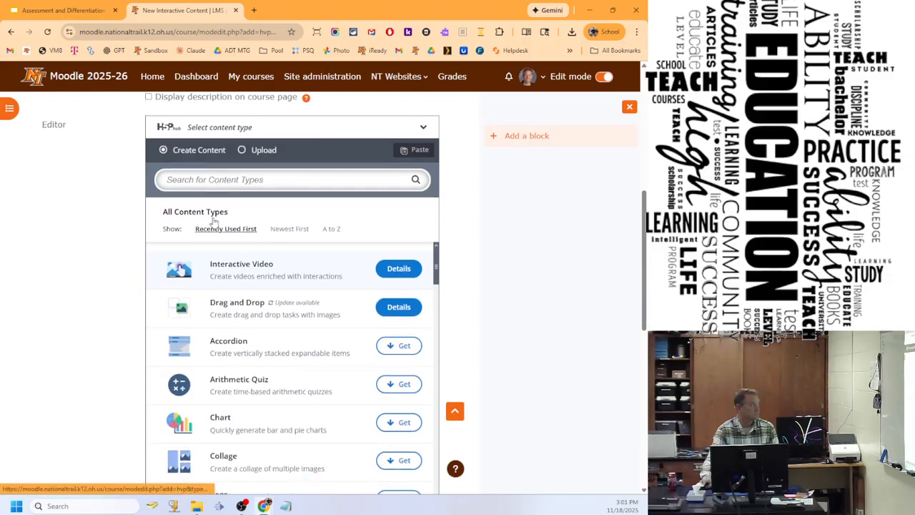
scroll(189, 286, "up", 1)
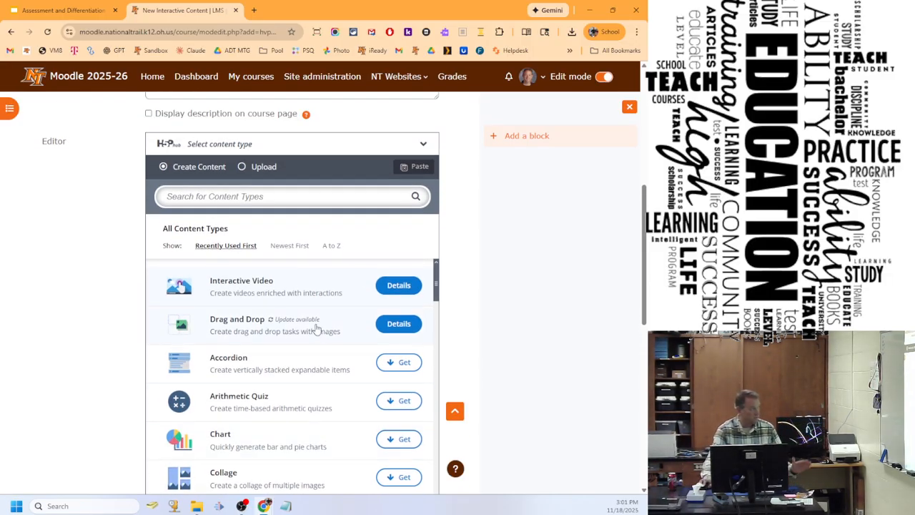
left_click(272, 292)
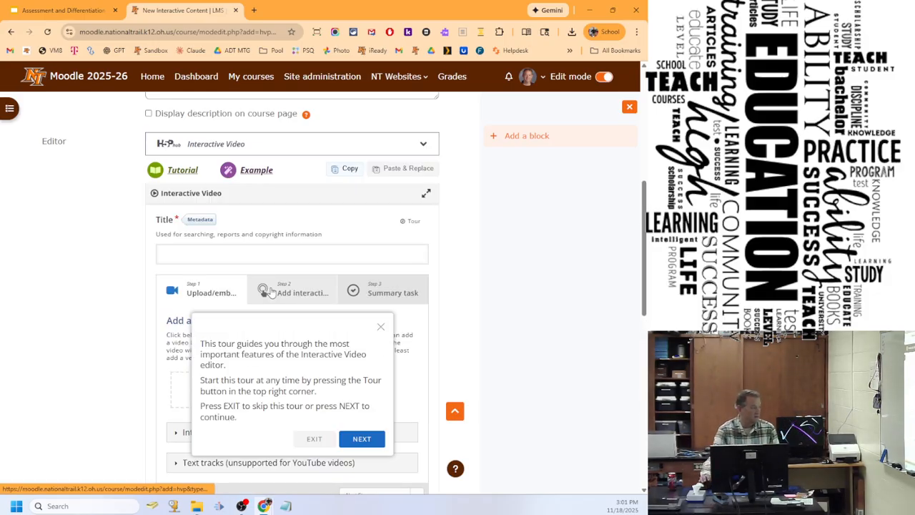
left_click(381, 327)
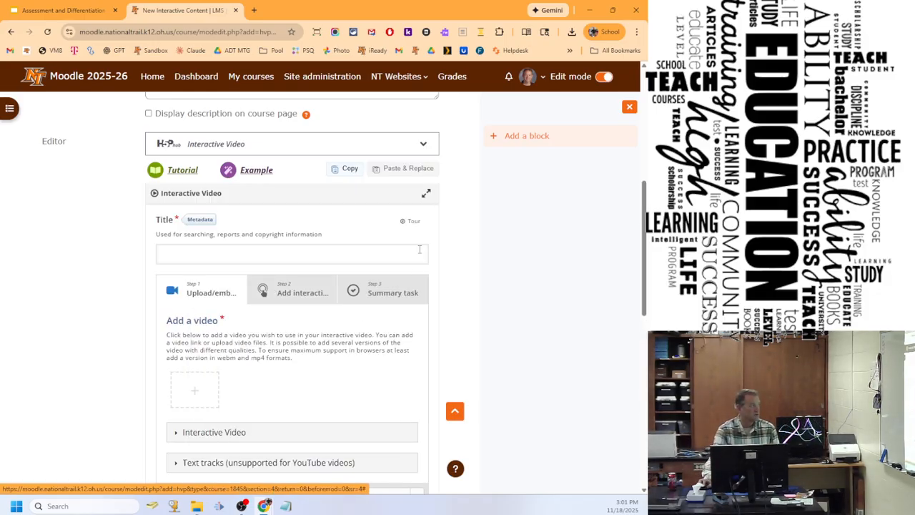
Title the interactive video "Sound Video".
scroll(494, 264, "down", 1)
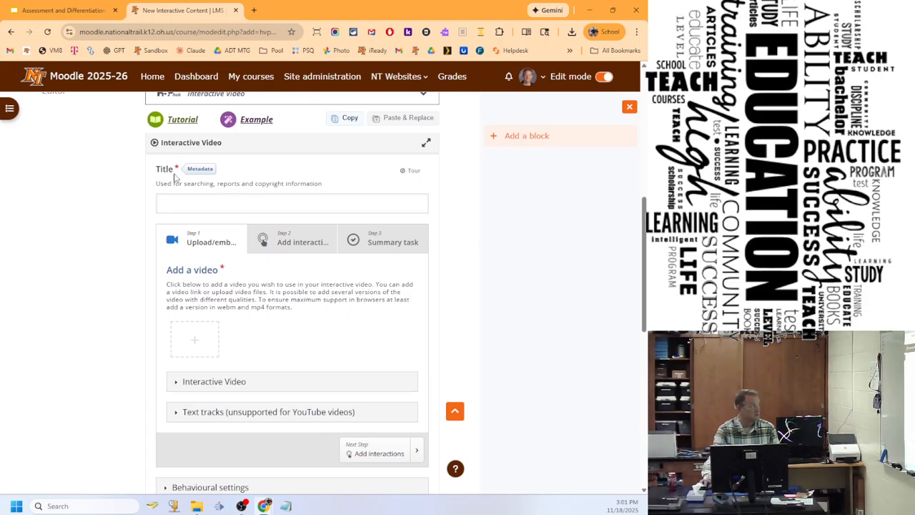
left_click(235, 205)
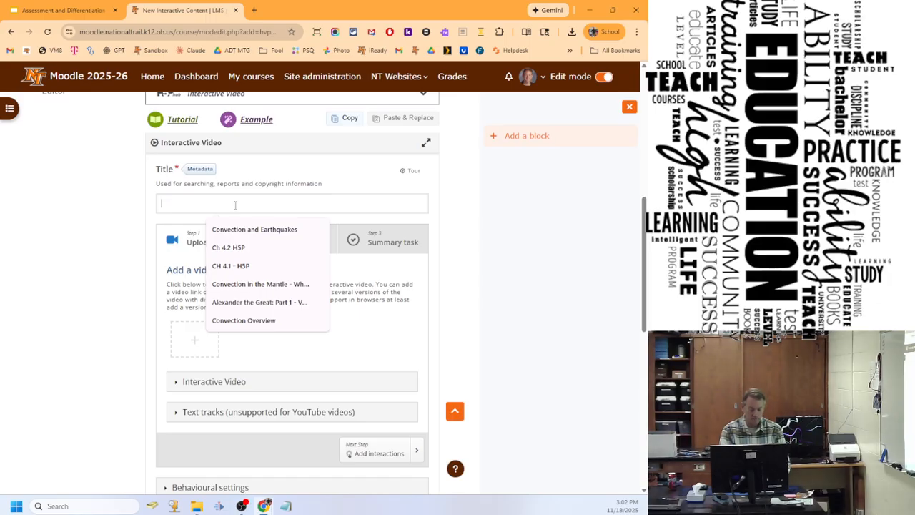
type("Sound Video")
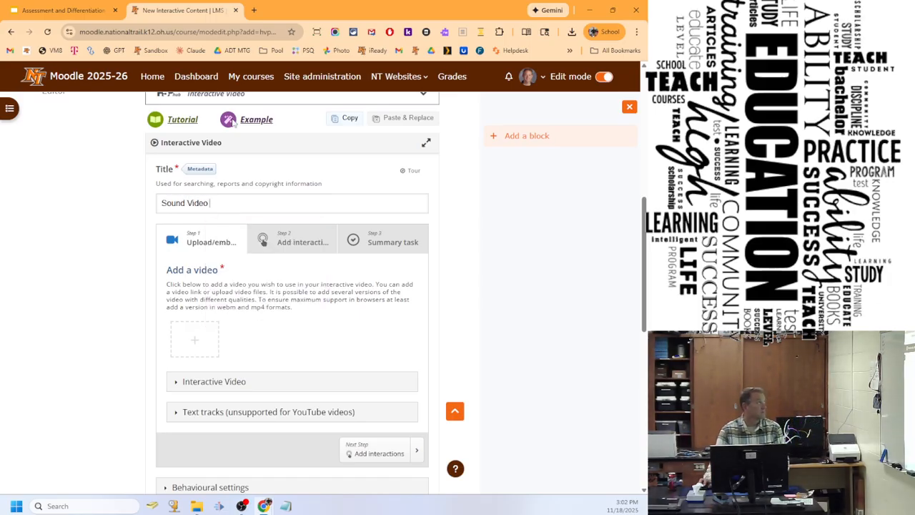
Switch to YouTube in a new browser tab and search for "what is sound".
left_click(254, 10)
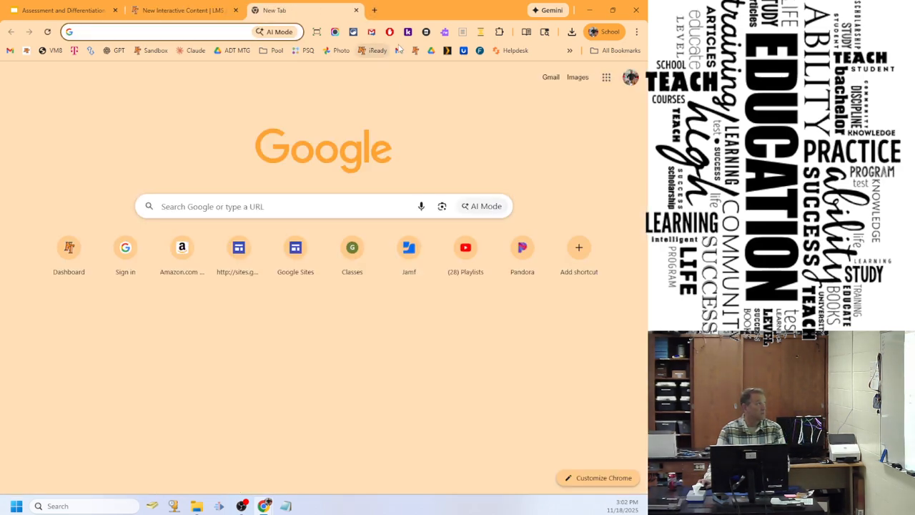
left_click(570, 50)
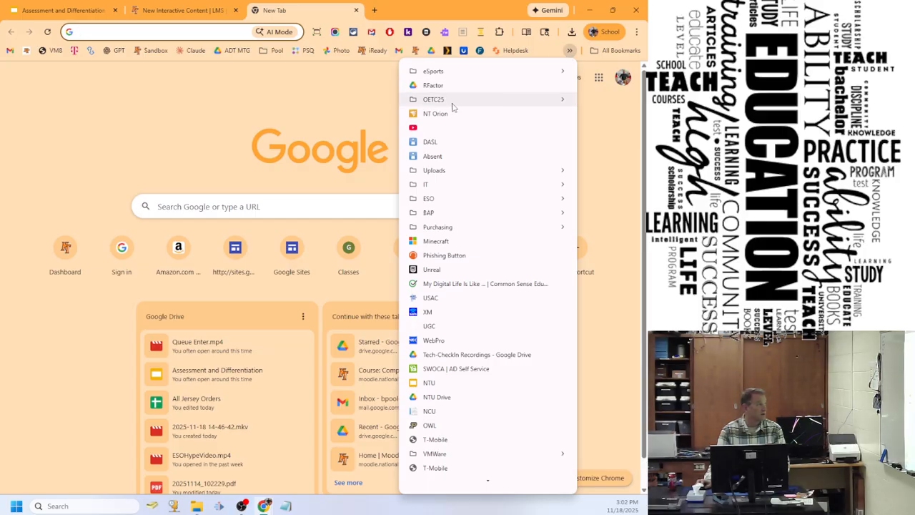
left_click(429, 128)
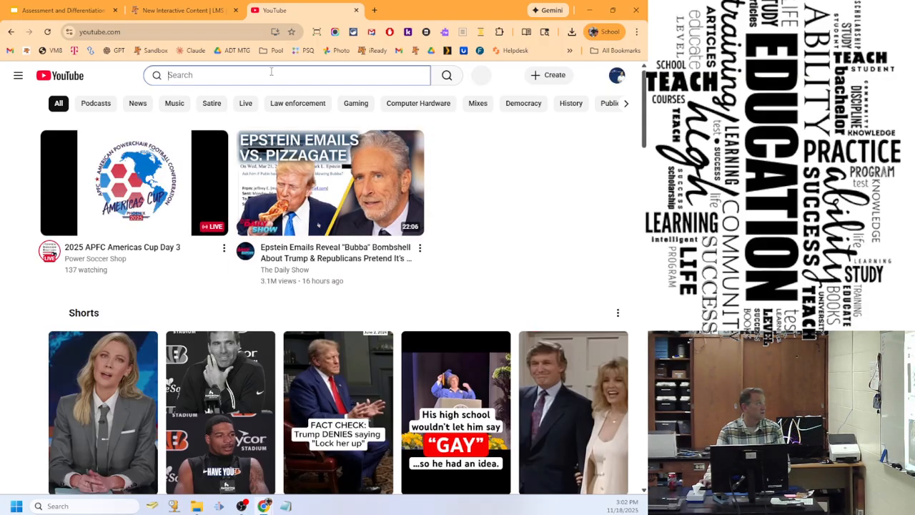
left_click(271, 75)
type("what is ")
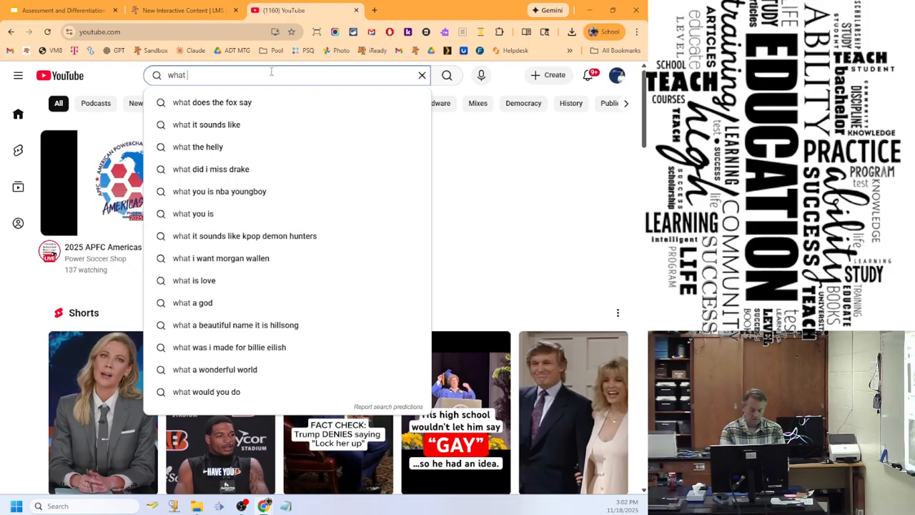
type("sound")
key("Return")
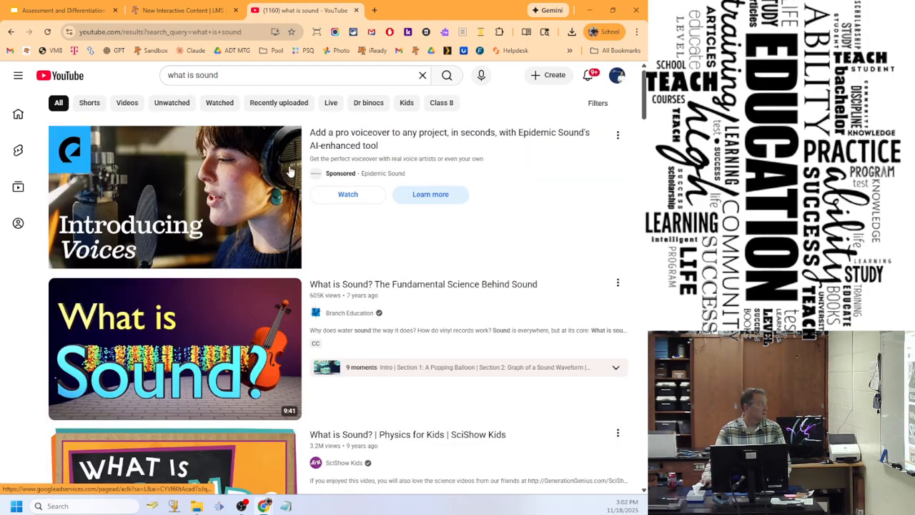
Open the video "What is Sound? The Fundamental Science Behind Sound" and copy its web address.
scroll(279, 170, "down", 2)
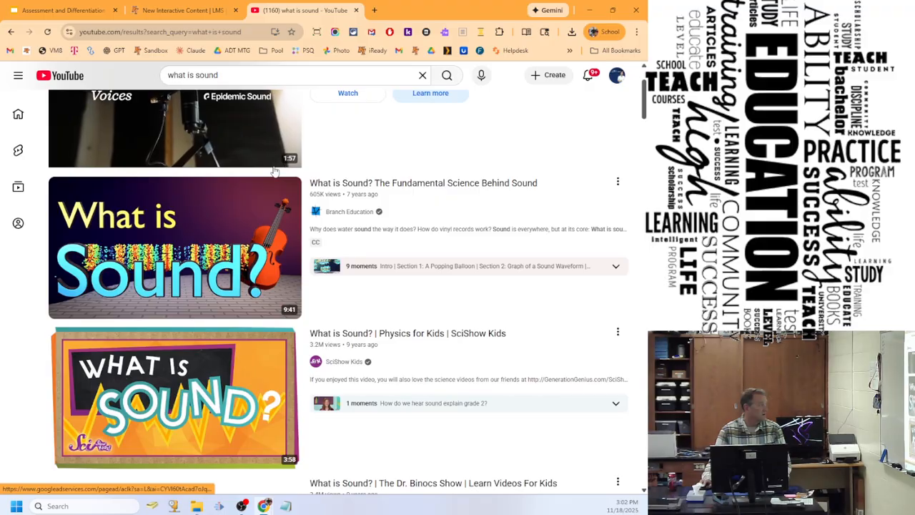
left_click(192, 239)
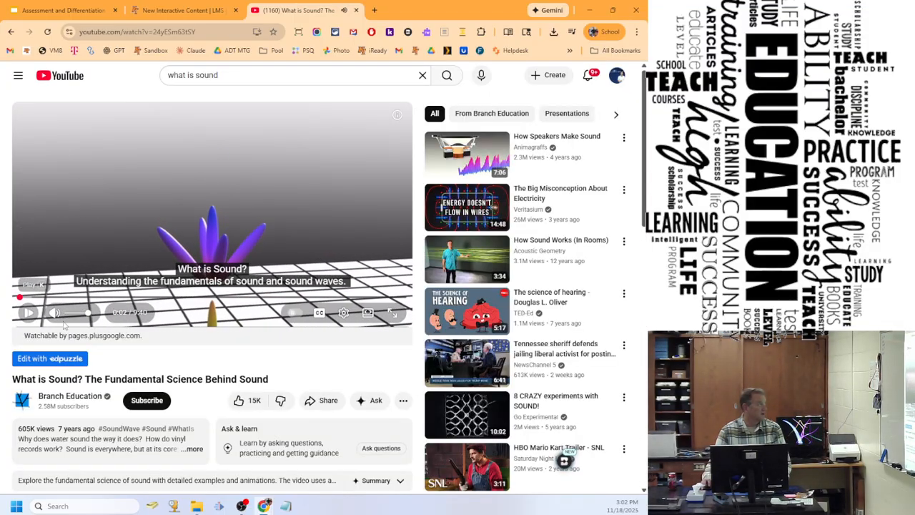
left_click(226, 31)
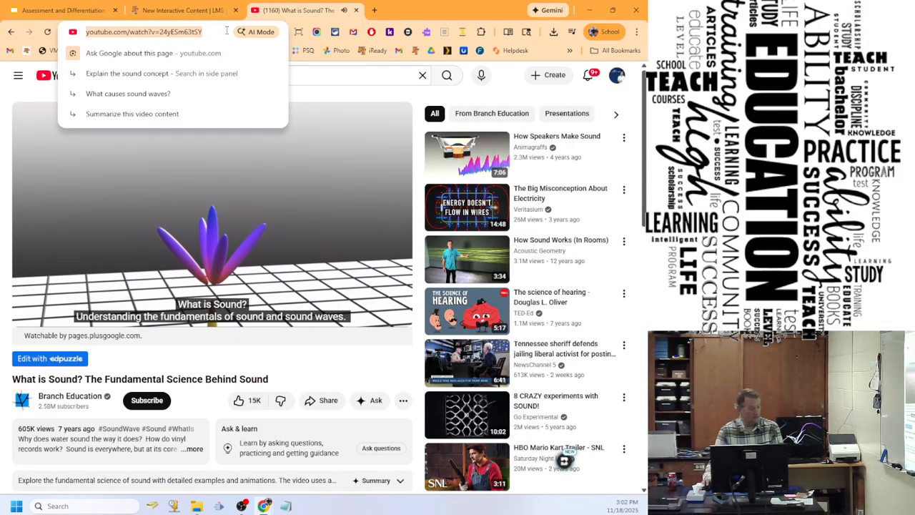
Return to the Moodle activity form and insert the copied YouTube link as the interactive video's source.
left_click(85, 11)
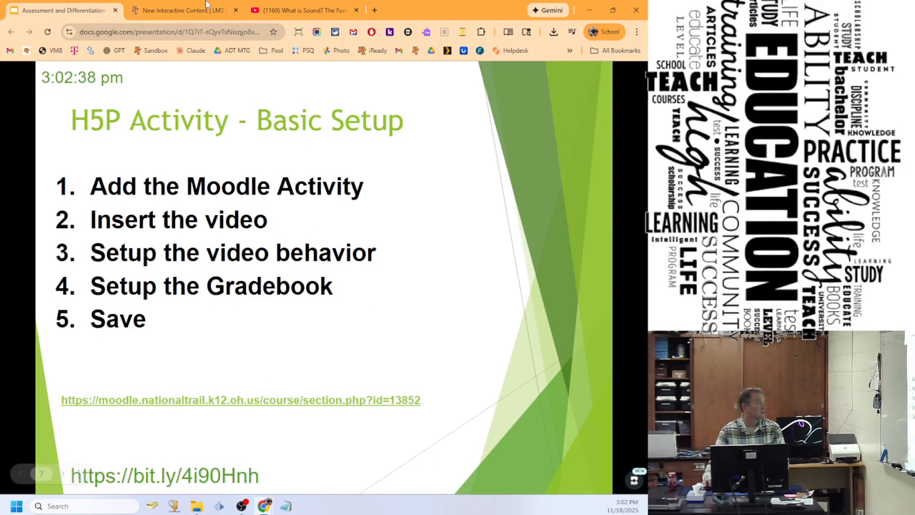
left_click(169, 11)
scroll(331, 193, "down", 2)
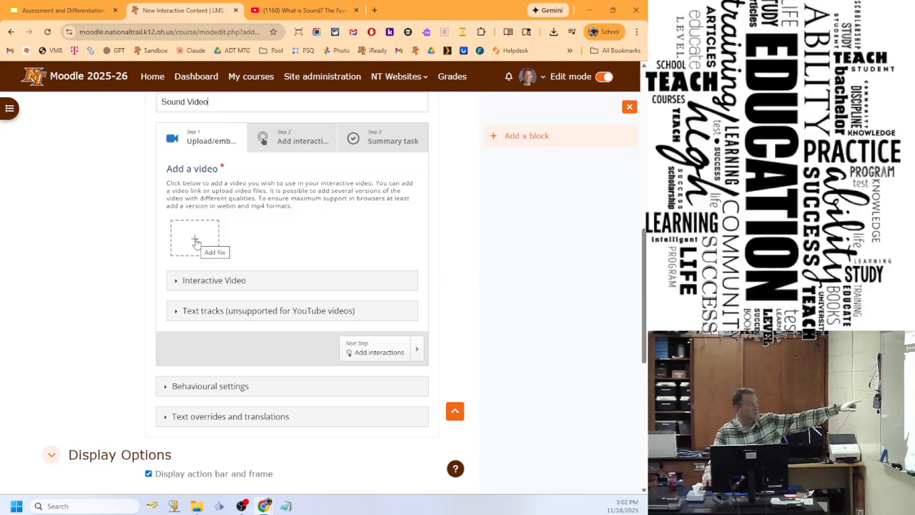
left_click(195, 243)
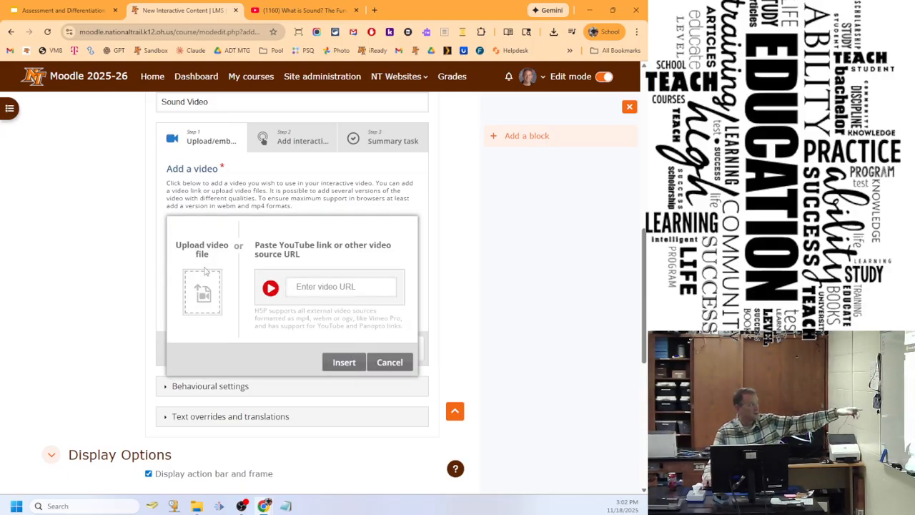
left_click(306, 285)
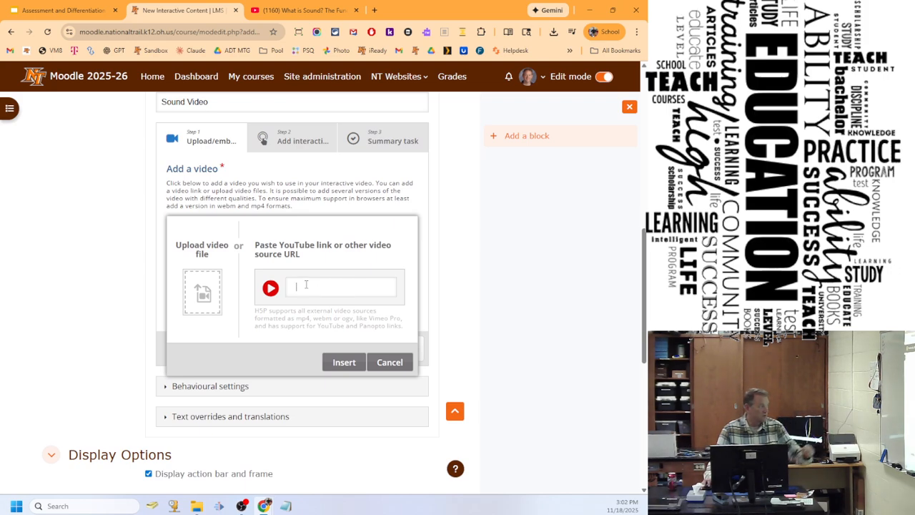
key("ctrl+v")
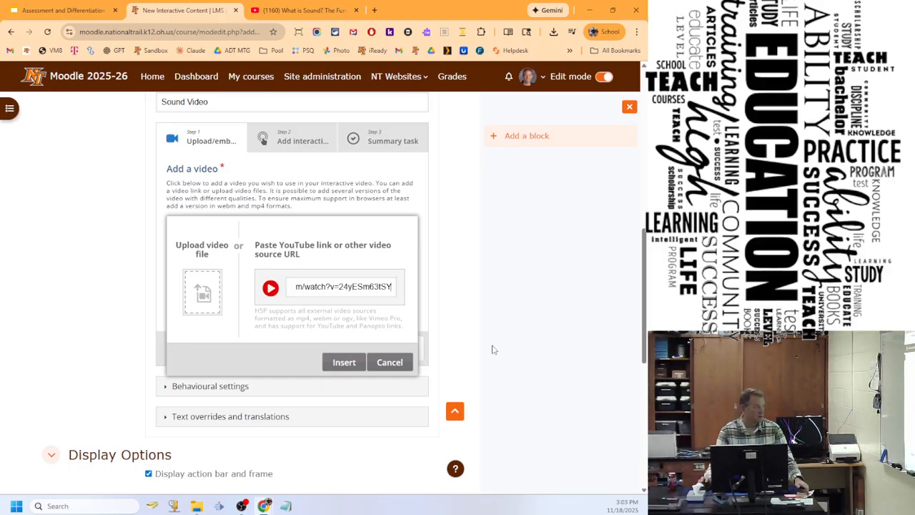
left_click(359, 363)
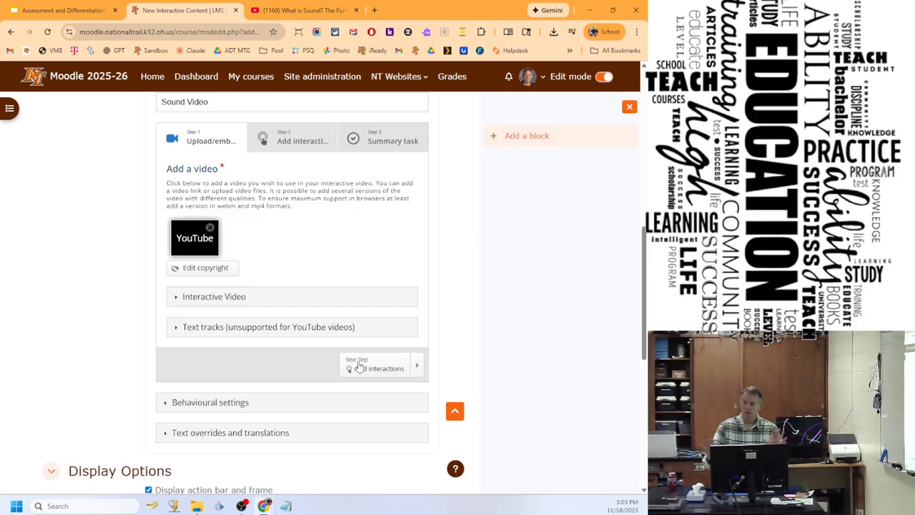
Examine the Interactive Video title, description and poster image options, leaving the section collapsed.
left_click(201, 299)
scroll(327, 254, "down", 2)
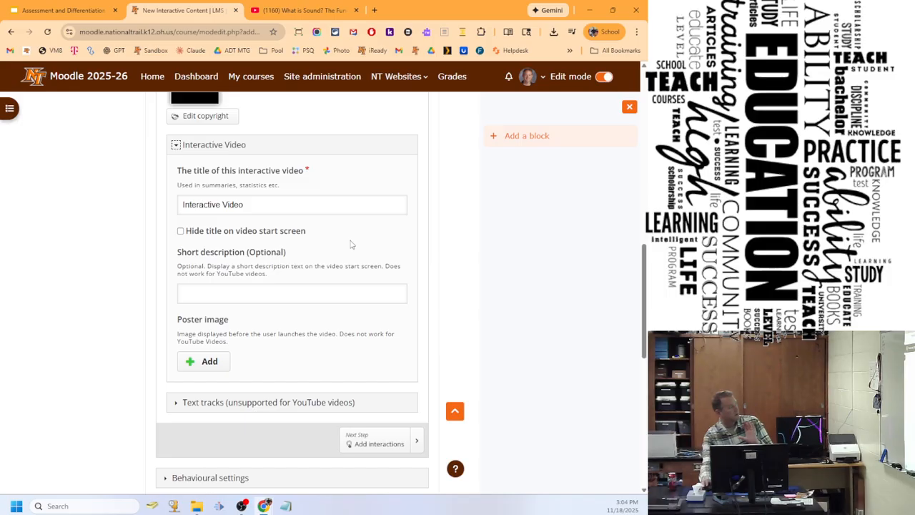
scroll(351, 245, "up", 1)
left_click(176, 196)
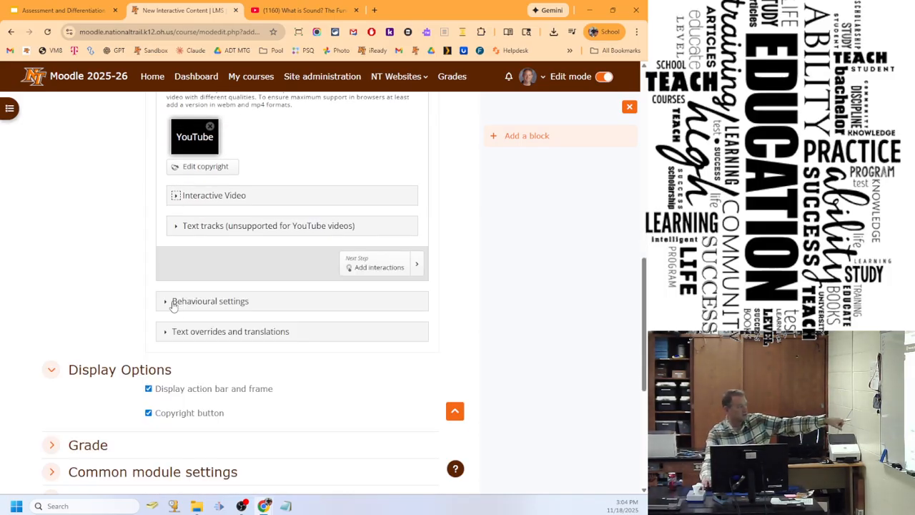
Set the video's start time to 2:15 in the behavioural settings.
left_click(172, 304)
scroll(310, 266, "down", 2)
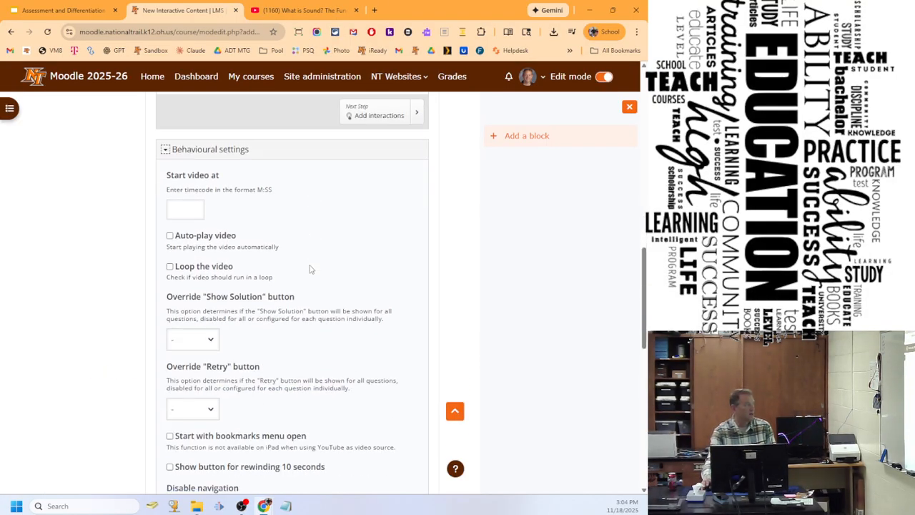
scroll(310, 269, "down", 1)
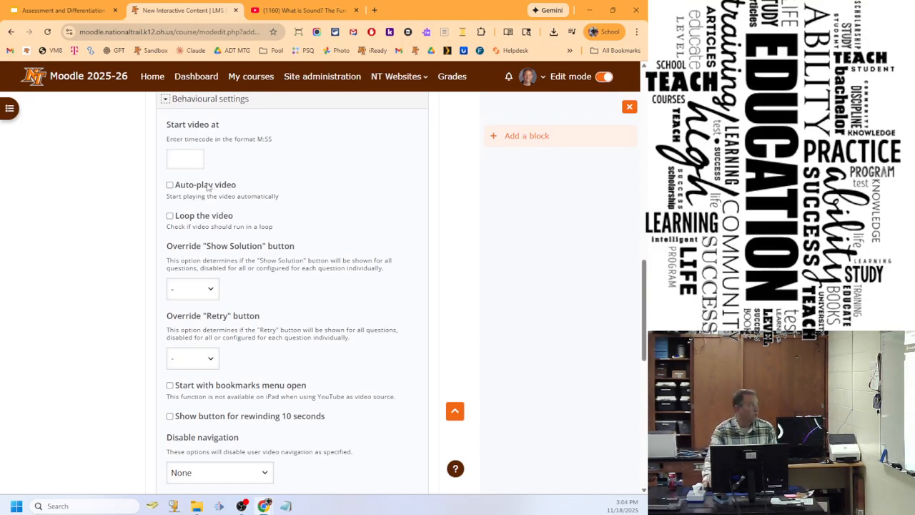
left_click(196, 160)
type("2:15")
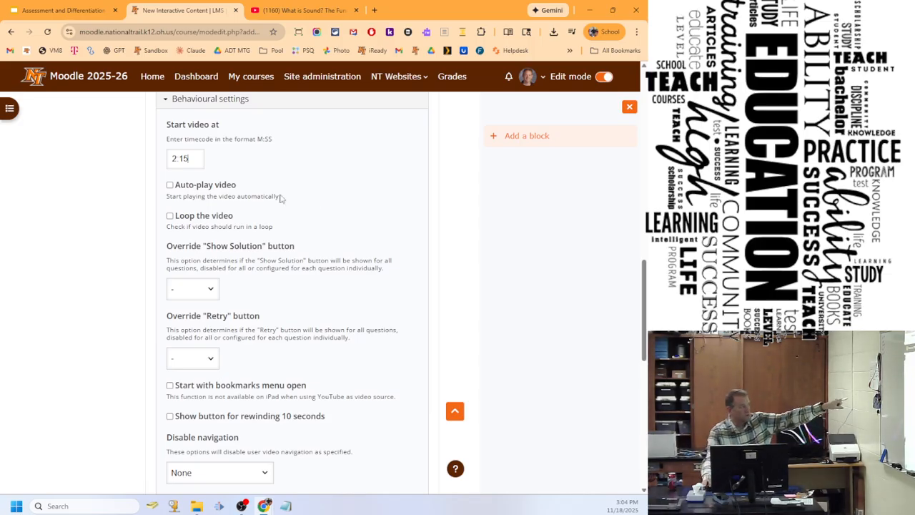
Enable the button for rewinding 10 seconds in the behavioural settings.
scroll(288, 202, "down", 2)
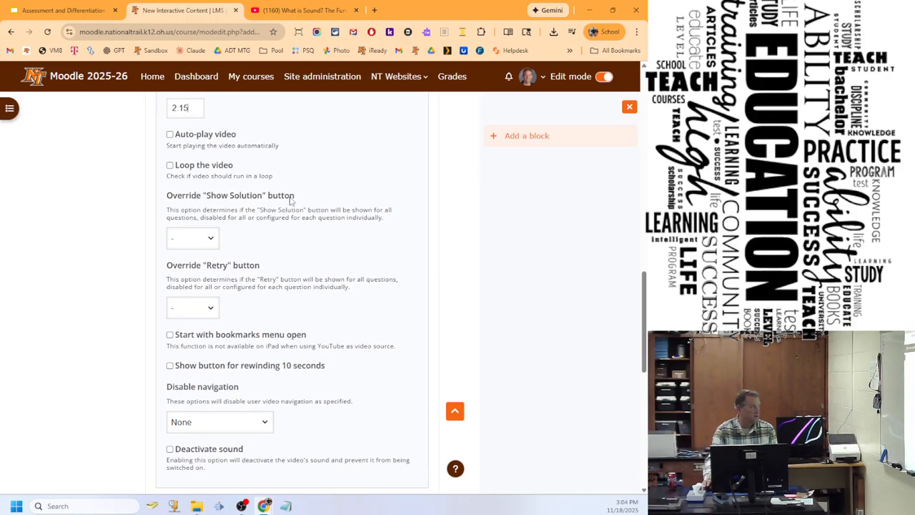
scroll(272, 202, "down", 1)
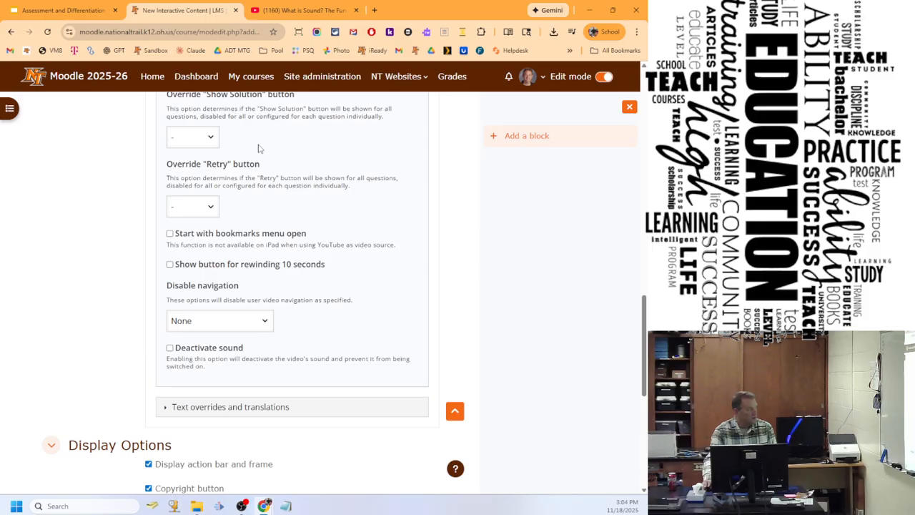
scroll(401, 211, "down", 1)
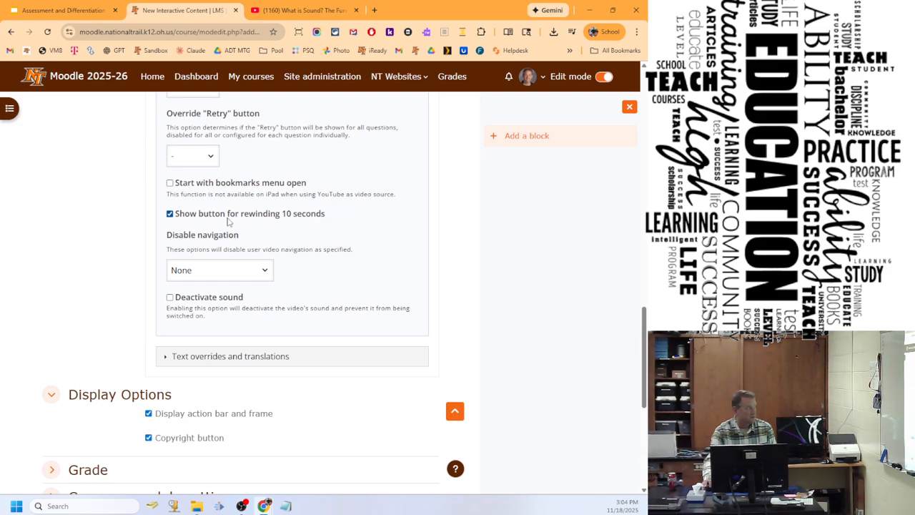
Disable forward navigation in the video and have it start with the bookmarks menu open.
scroll(351, 216, "down", 1)
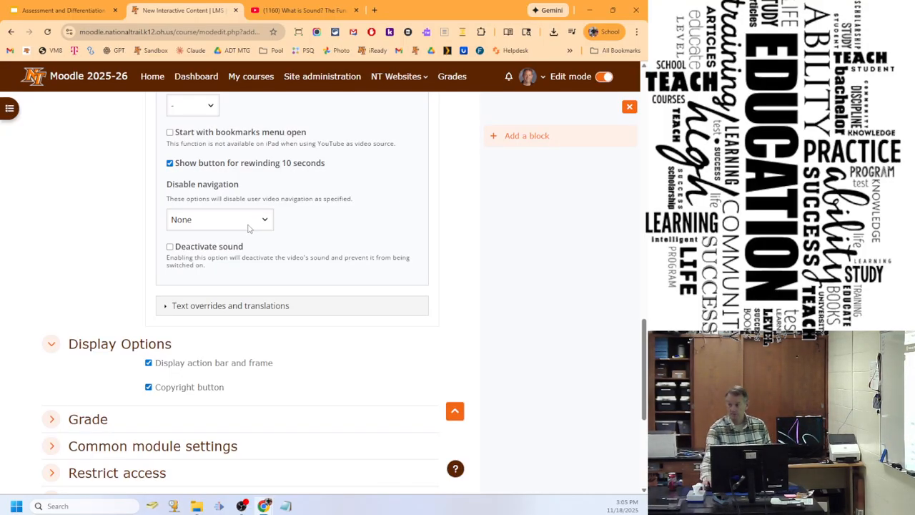
left_click(249, 226)
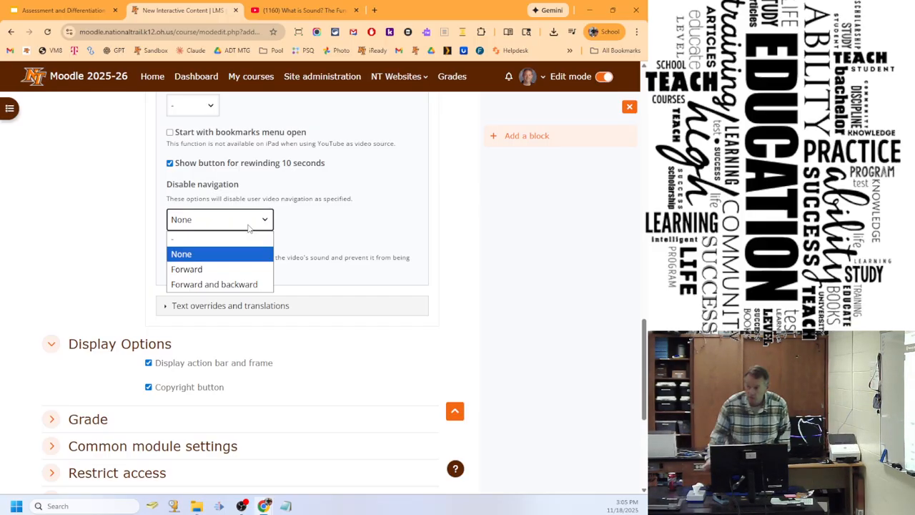
left_click(235, 268)
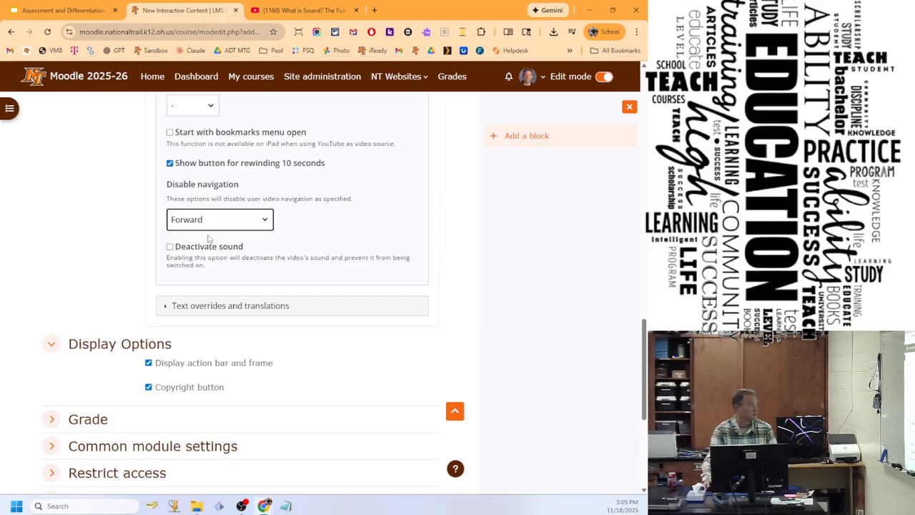
scroll(390, 243, "up", 1)
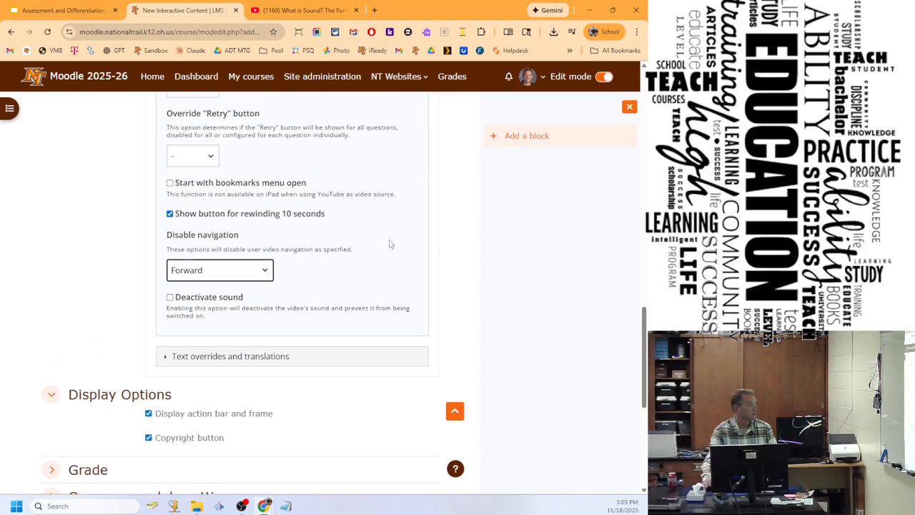
left_click(170, 184)
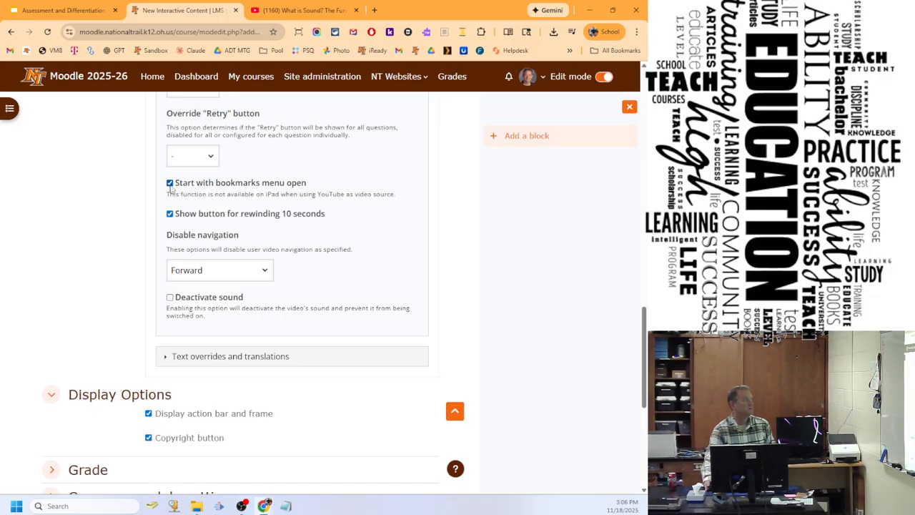
Assign the Sound Video activity to the Visual Design grade category, then save and display it.
scroll(370, 219, "down", 3)
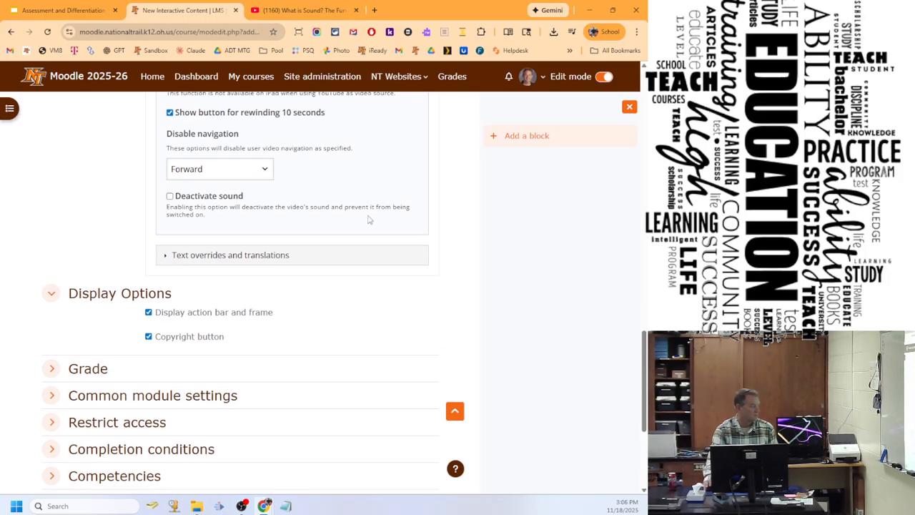
left_click(79, 271)
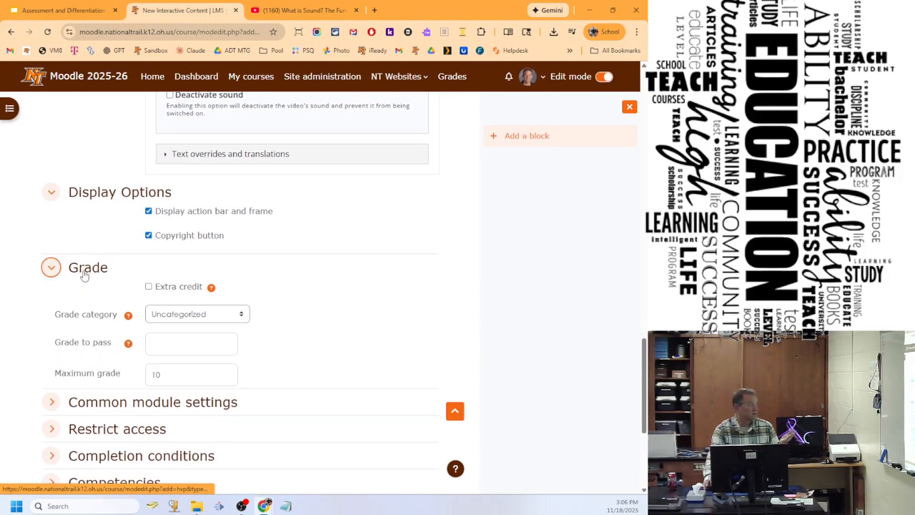
scroll(233, 268, "down", 1)
left_click(209, 271)
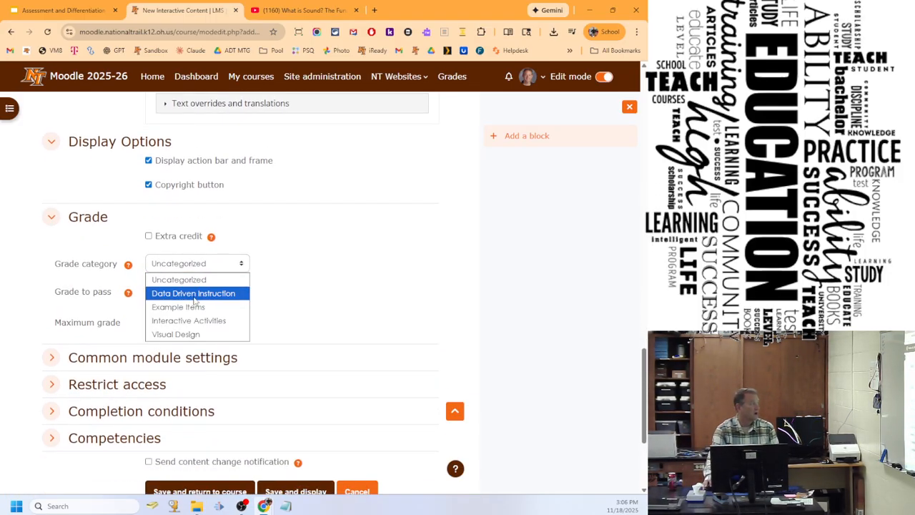
left_click(175, 334)
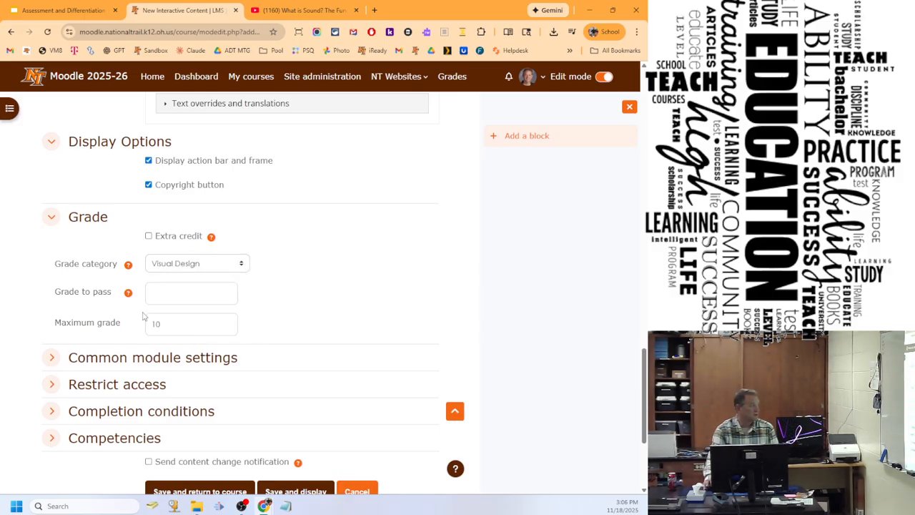
left_click(173, 322)
scroll(271, 306, "down", 2)
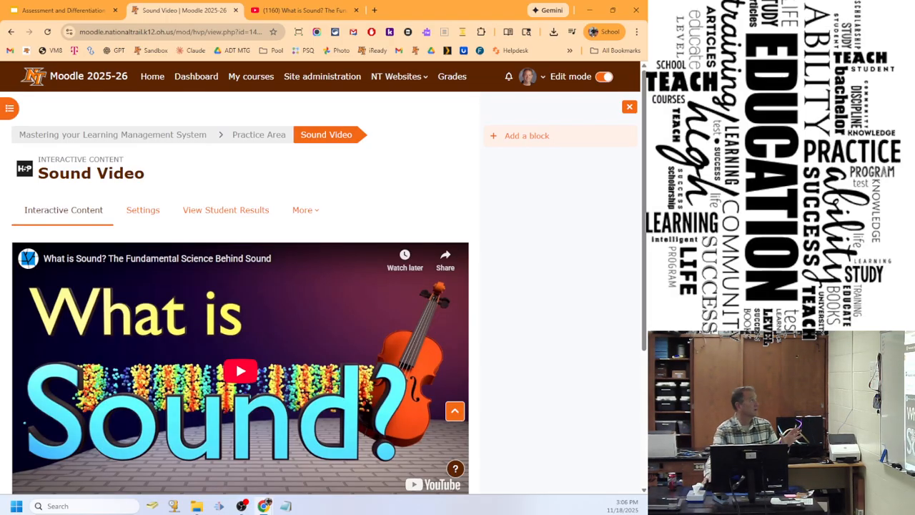
Switch to the slide presentation to review the H5P Basic Setup slide and advance to the Question Setup slide.
left_click(79, 10)
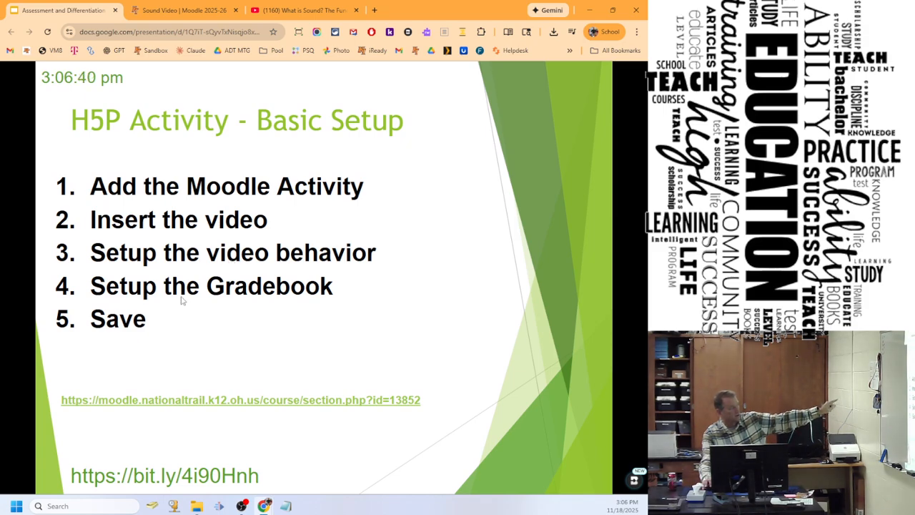
left_click(191, 14)
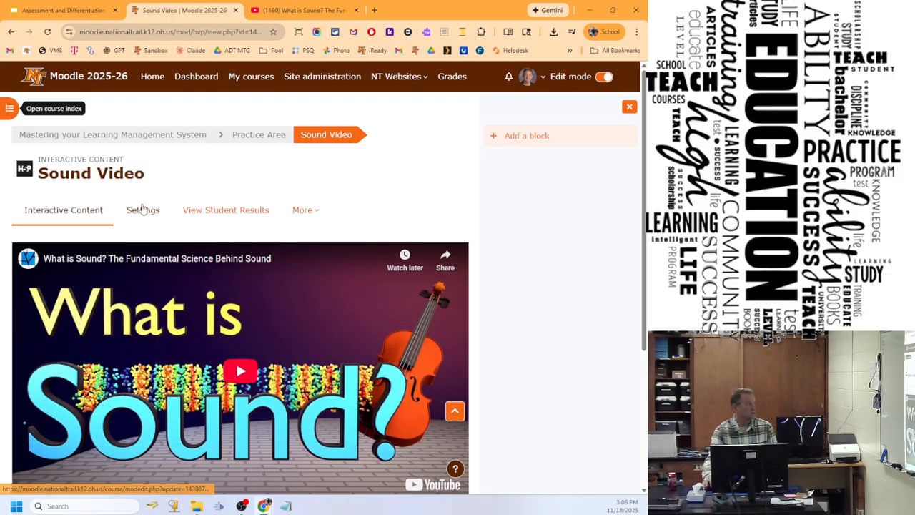
left_click(61, 10)
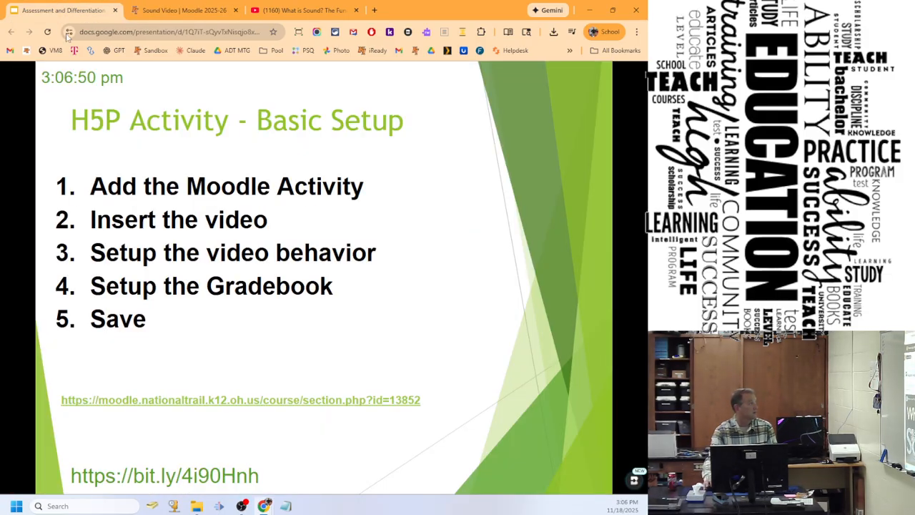
left_click(479, 201)
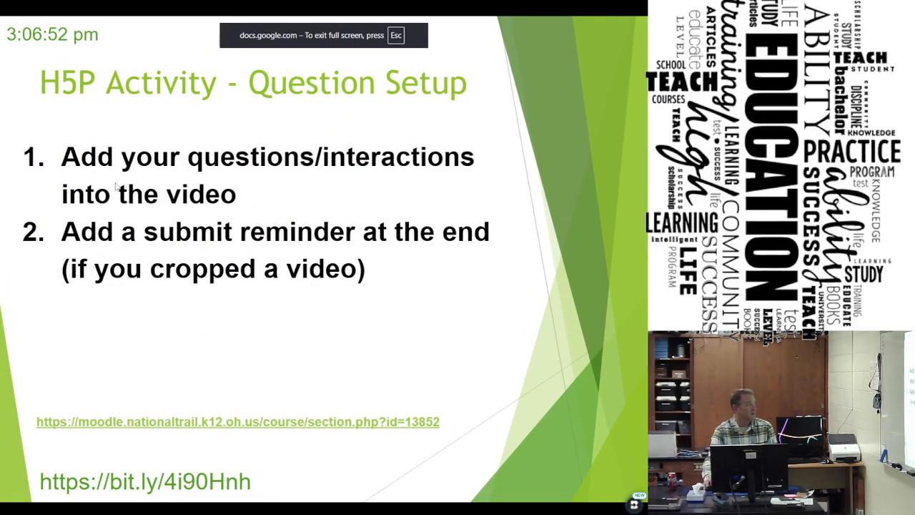
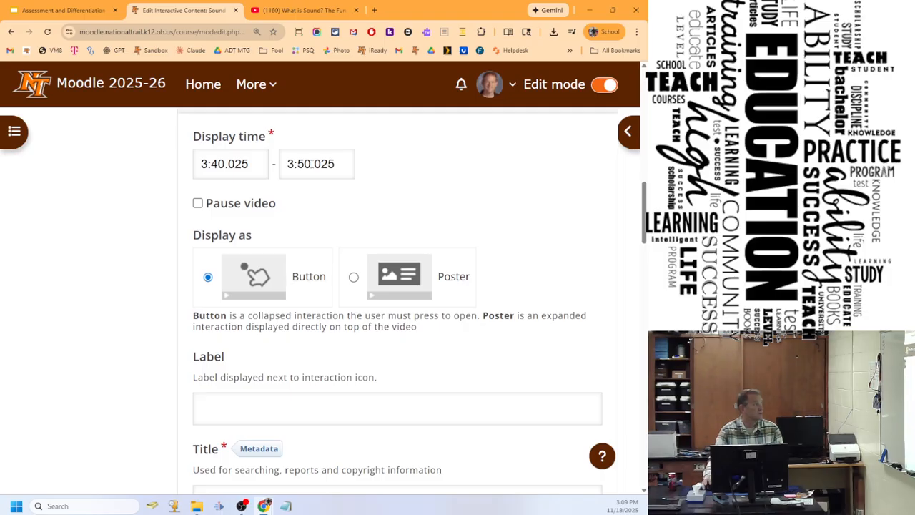
Set the end of the multiple-choice interaction's display time to 3:42.025, based on its start time.
left_click_drag(243, 163, 180, 170)
key("ctrl+c")
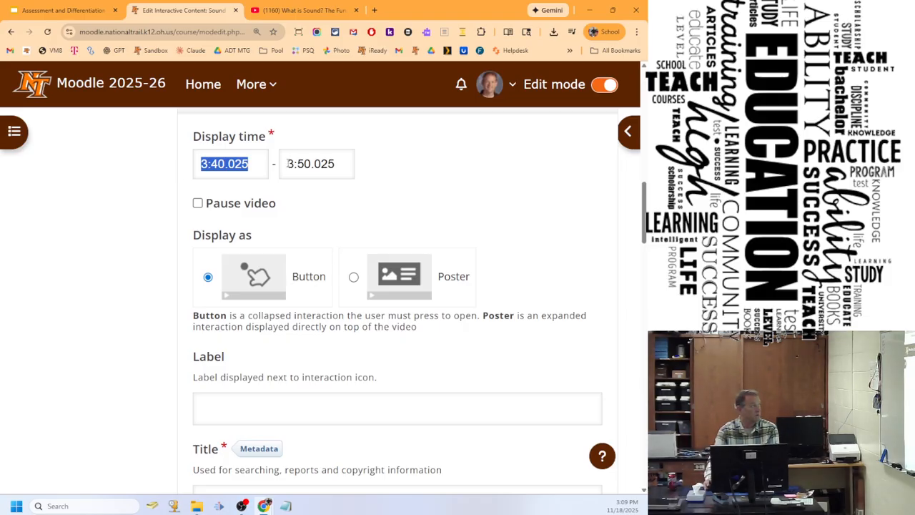
triple_click(296, 164)
key("ctrl+v")
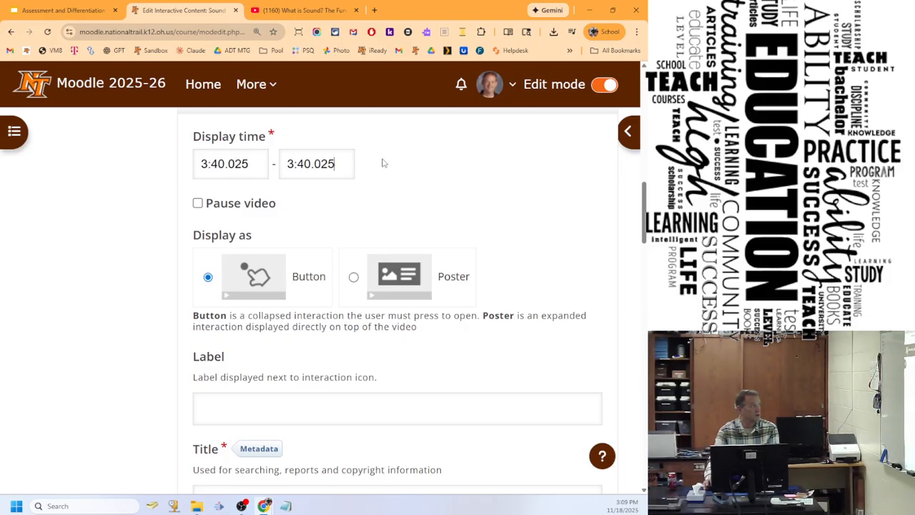
left_click(306, 166)
key("BackSpace")
type("2")
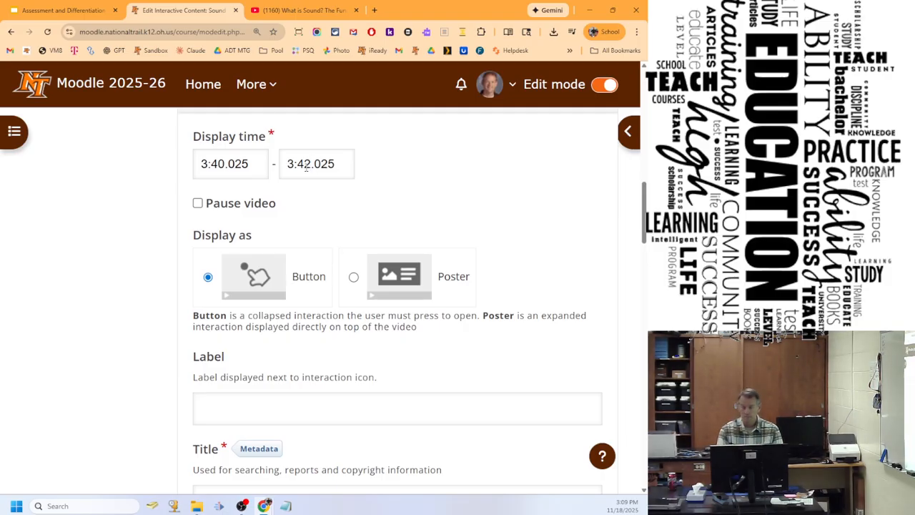
Have the multiple-choice interaction pause the video and display as a poster.
left_click(198, 203)
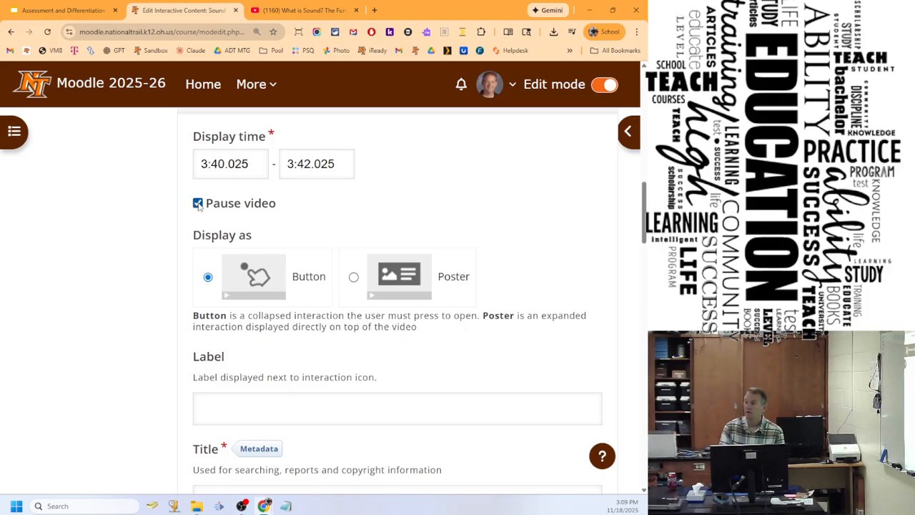
scroll(286, 233, "up", 1)
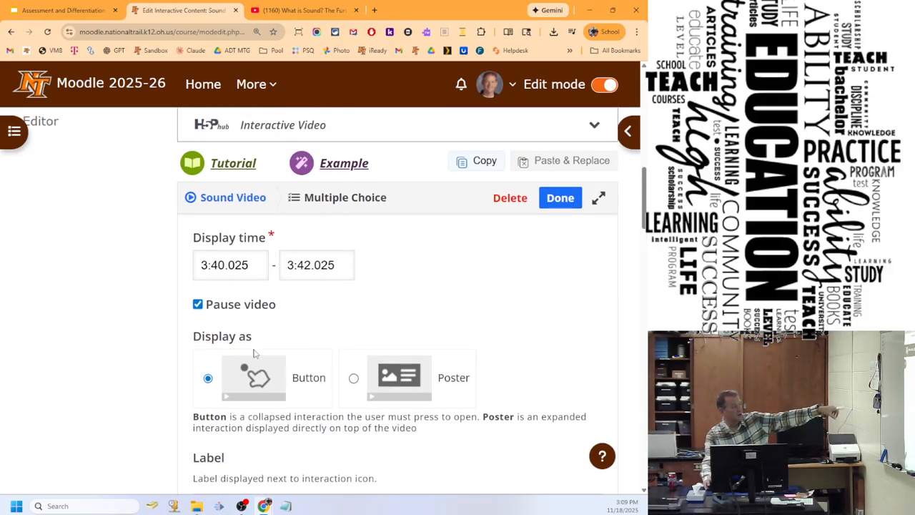
scroll(265, 342, "down", 2)
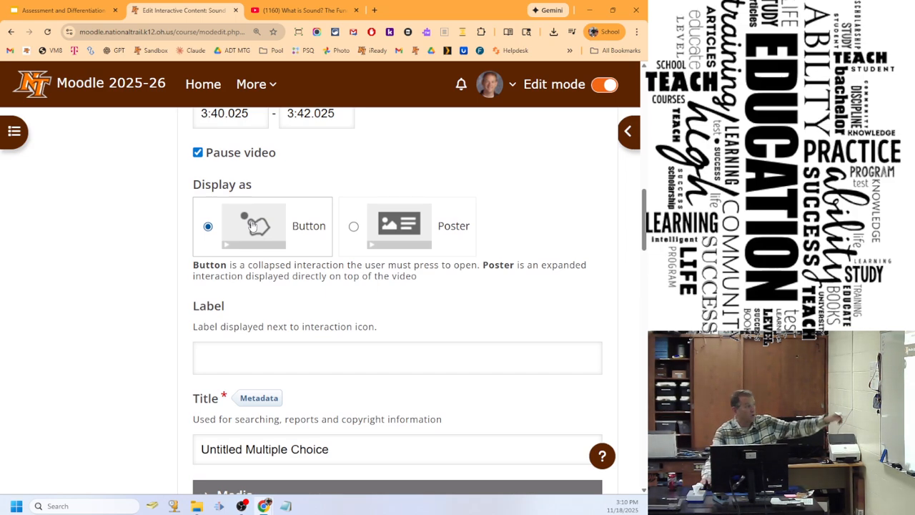
left_click(354, 226)
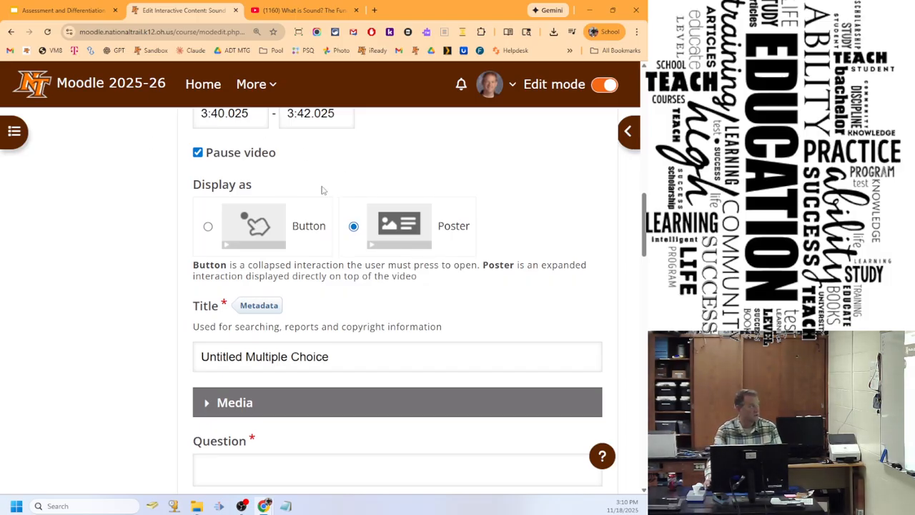
Shorten the multiple-choice interaction's display time so that it ends at 3:41.025.
scroll(341, 185, "up", 2)
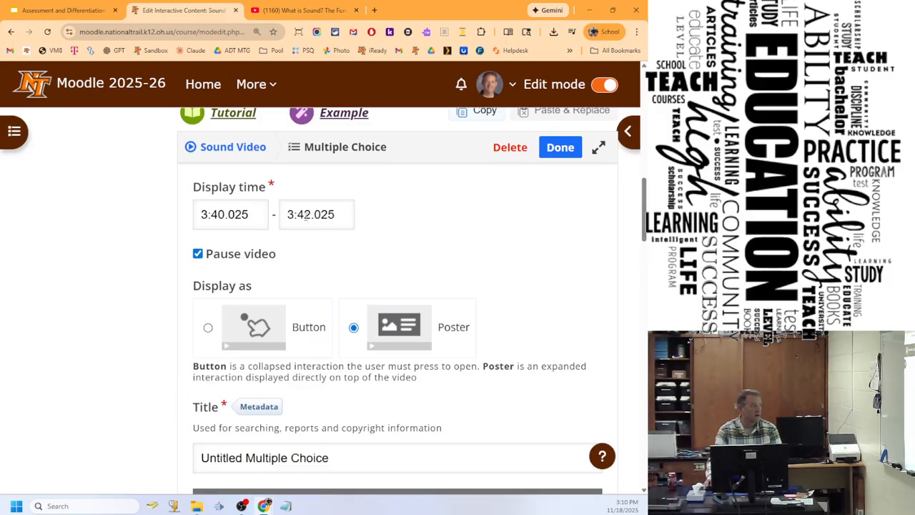
key("Delete")
type("1")
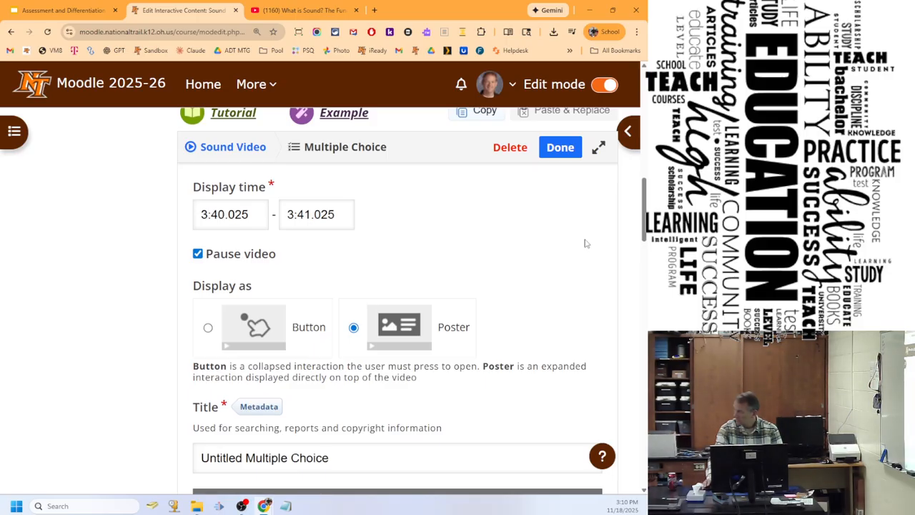
Examine the text style options of the multiple-choice question field, keeping the Paragraph style.
scroll(486, 233, "down", 4)
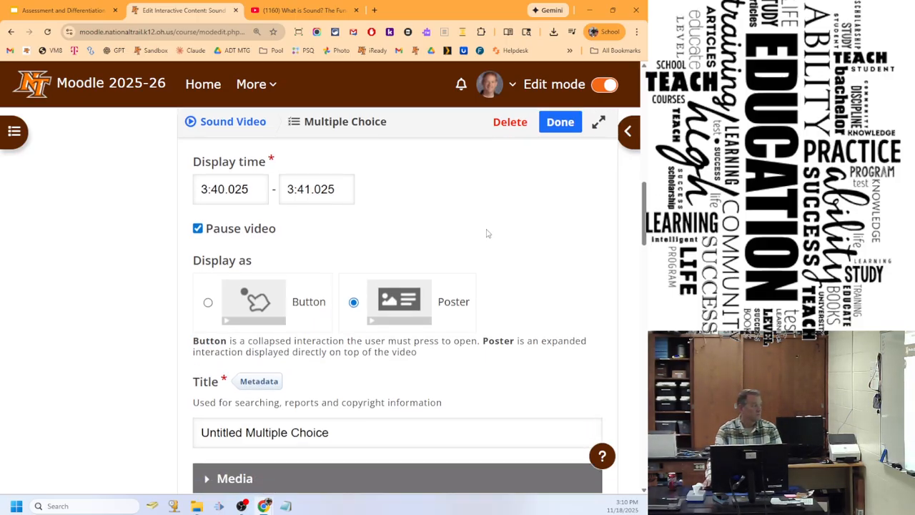
left_click(273, 308)
scroll(271, 272, "down", 2)
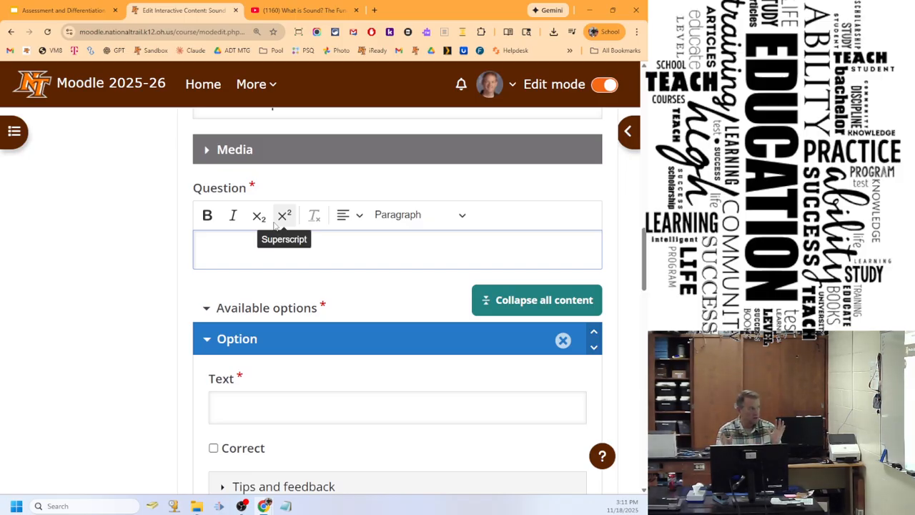
left_click(462, 216)
left_click(293, 256)
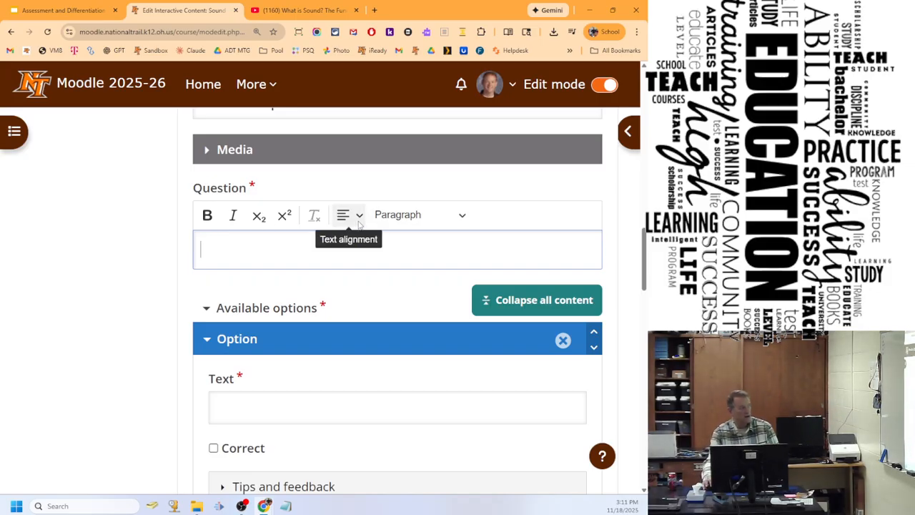
left_click(440, 219)
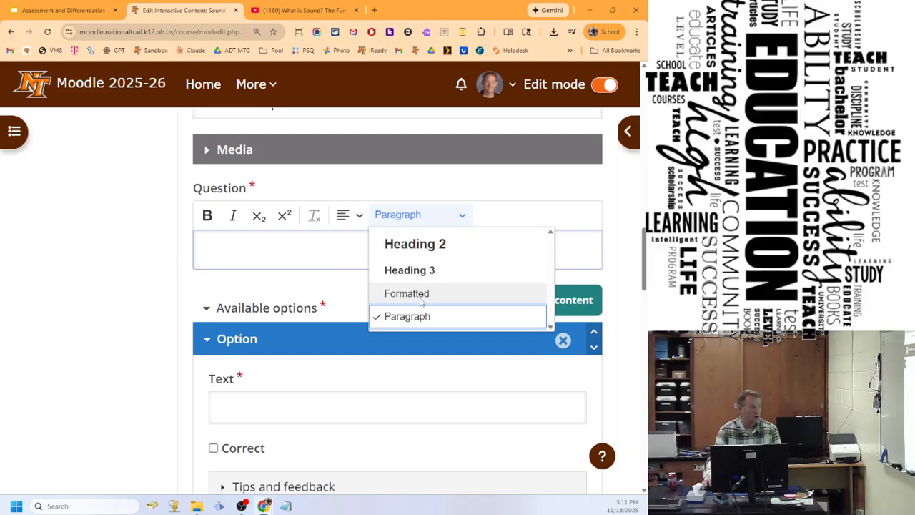
scroll(420, 292, "up", 4)
scroll(418, 289, "down", 3)
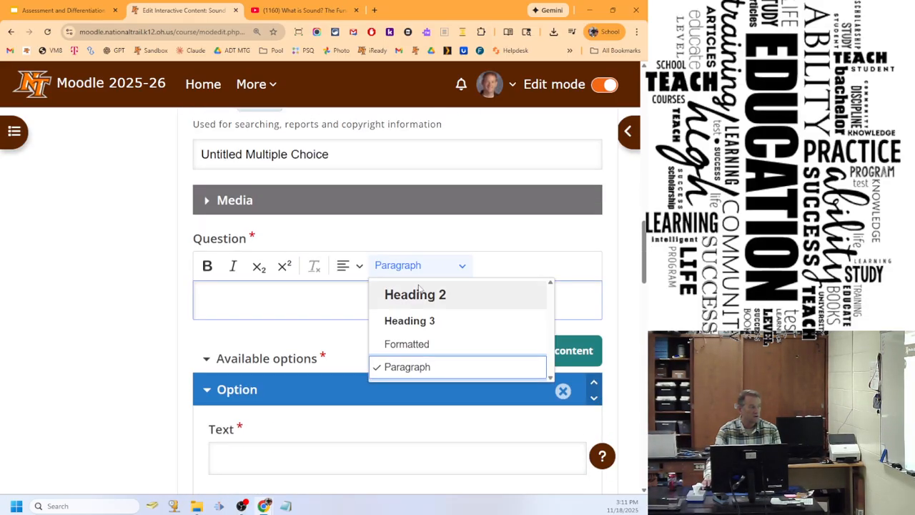
left_click(418, 378)
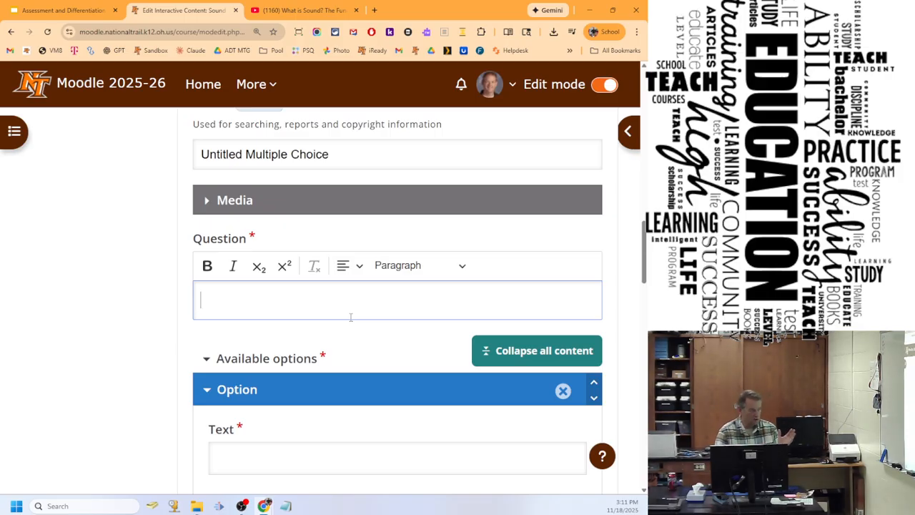
Enter "What is sound?" as the multiple-choice question text.
type("What")
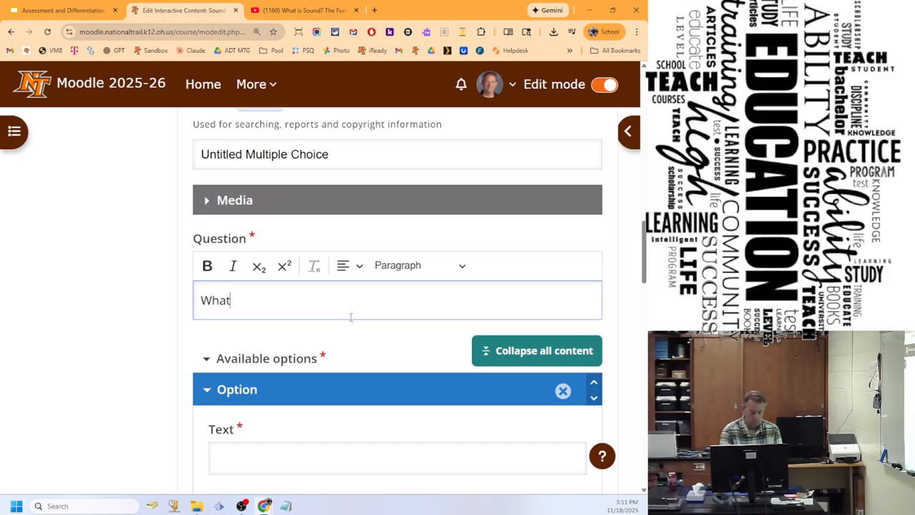
type(" is sound")
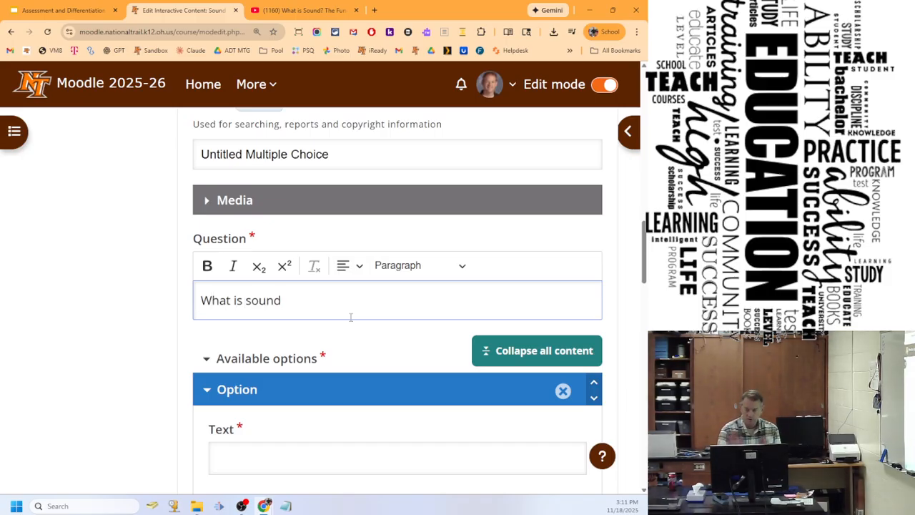
type("?")
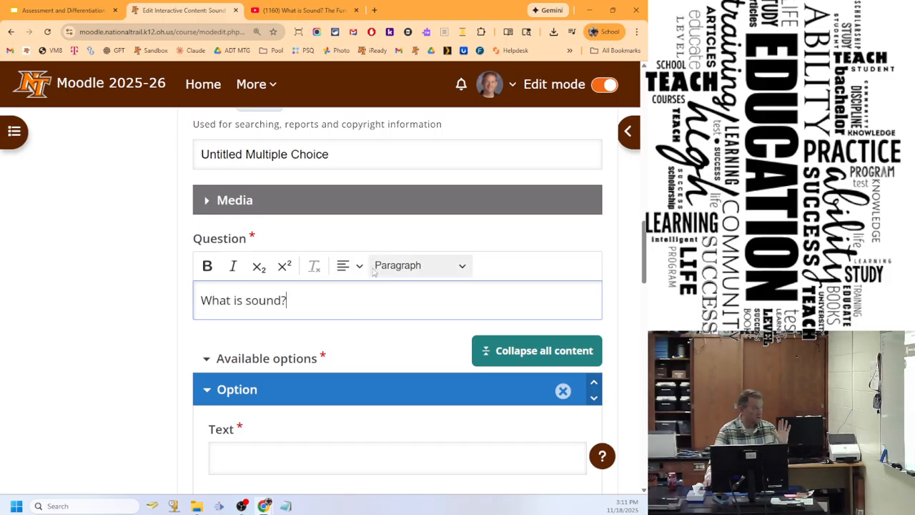
Mark the first answer option as correct and enter "A wave" as its text.
scroll(350, 317, "down", 2)
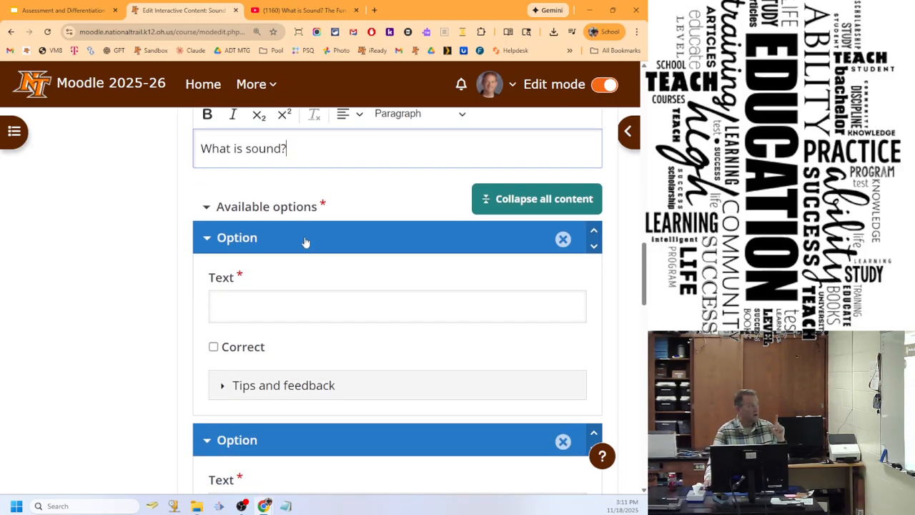
scroll(304, 241, "down", 1)
scroll(302, 237, "up", 2)
scroll(289, 203, "down", 2)
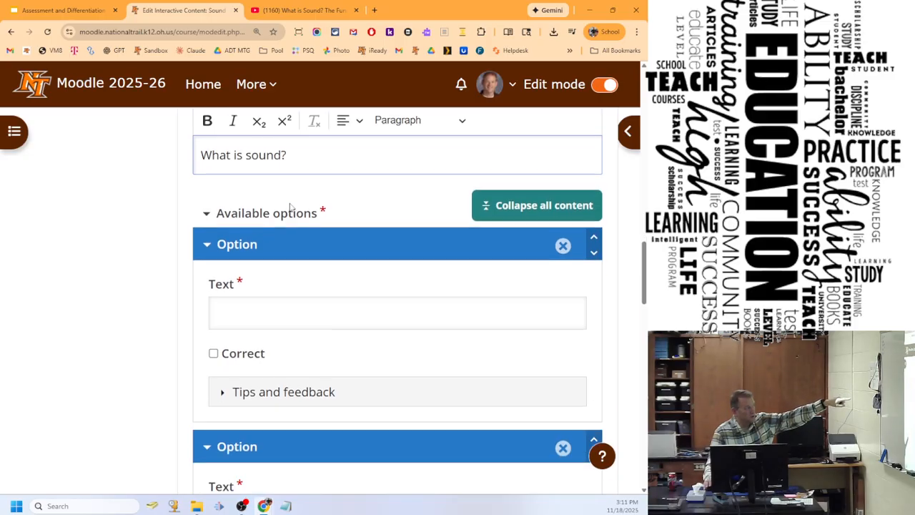
left_click(254, 208)
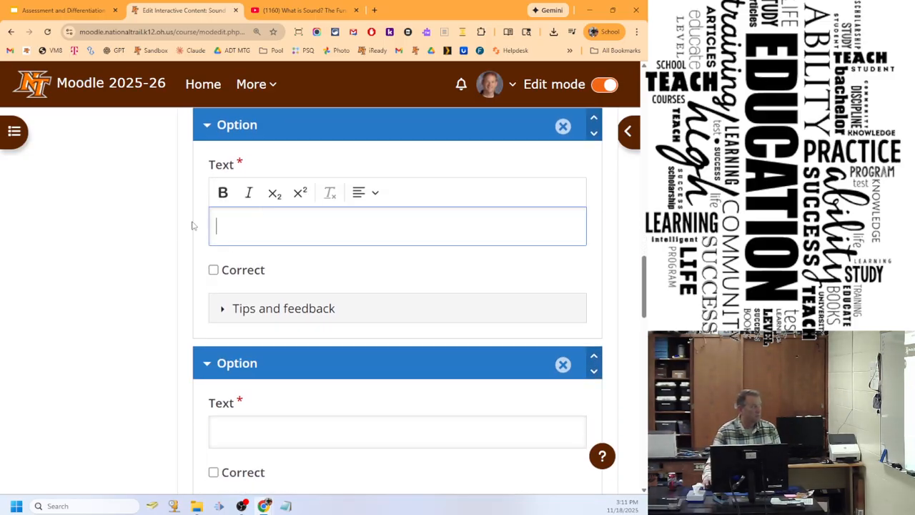
left_click(213, 269)
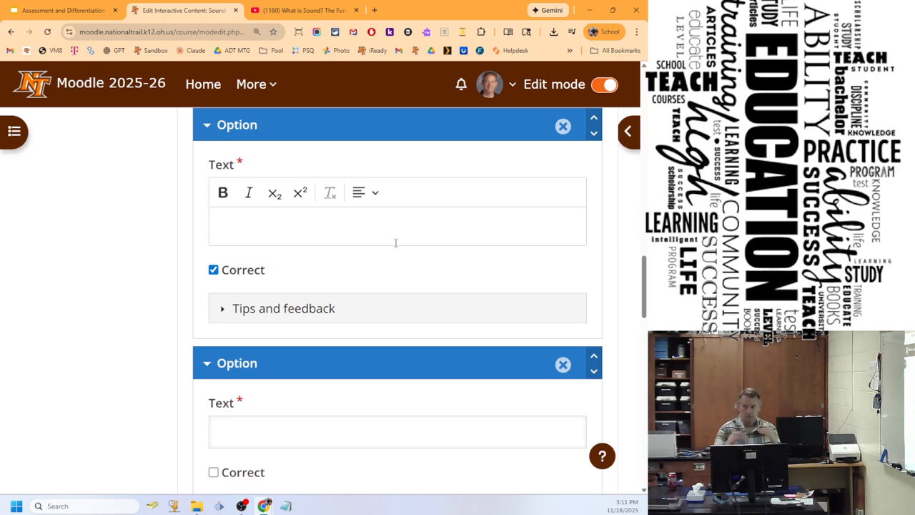
left_click(331, 227)
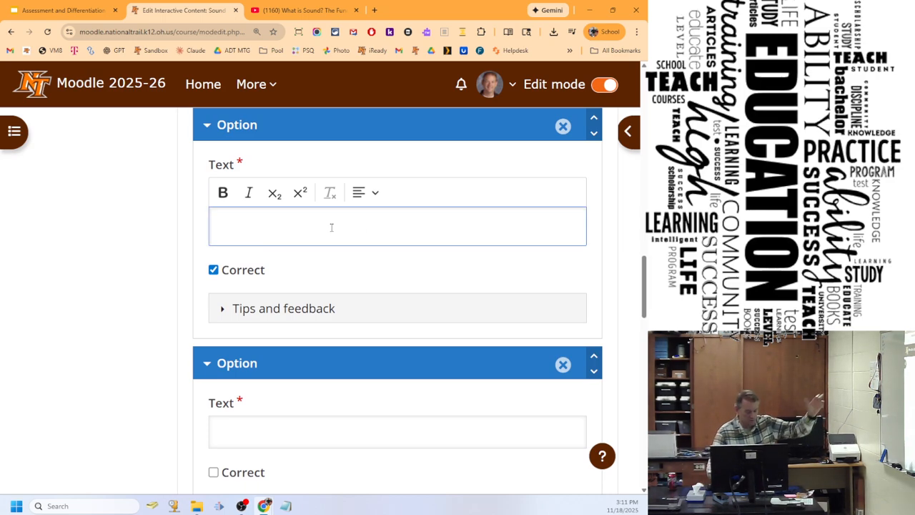
type("A wa")
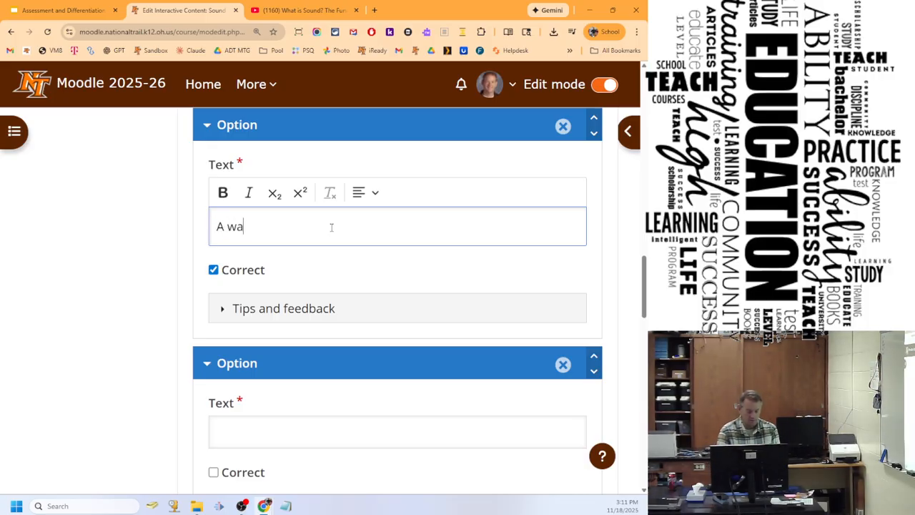
type("ve")
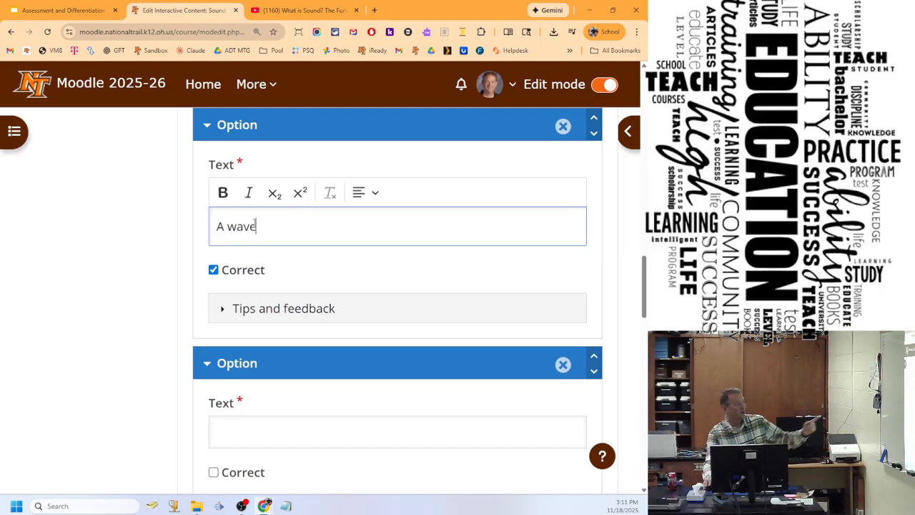
Enter "water" as the text of the second answer option, leaving it not marked as correct.
scroll(258, 230, "down", 3)
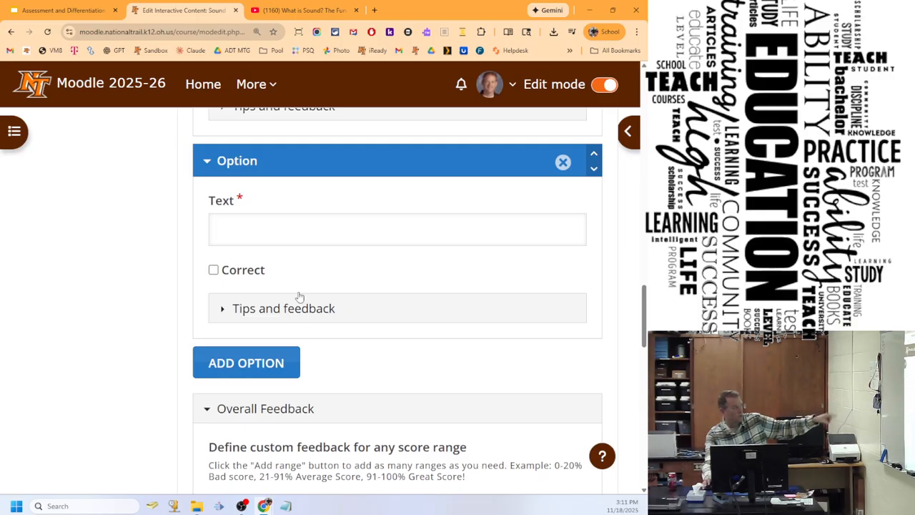
left_click(245, 231)
type("water")
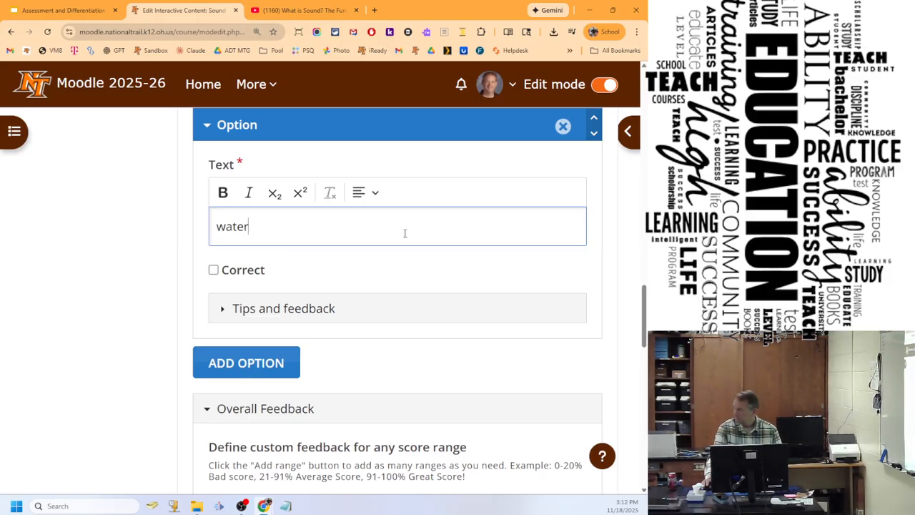
Examine the tip text and feedback message fields of the "A wave" answer option, leaving them empty.
scroll(370, 291, "up", 1)
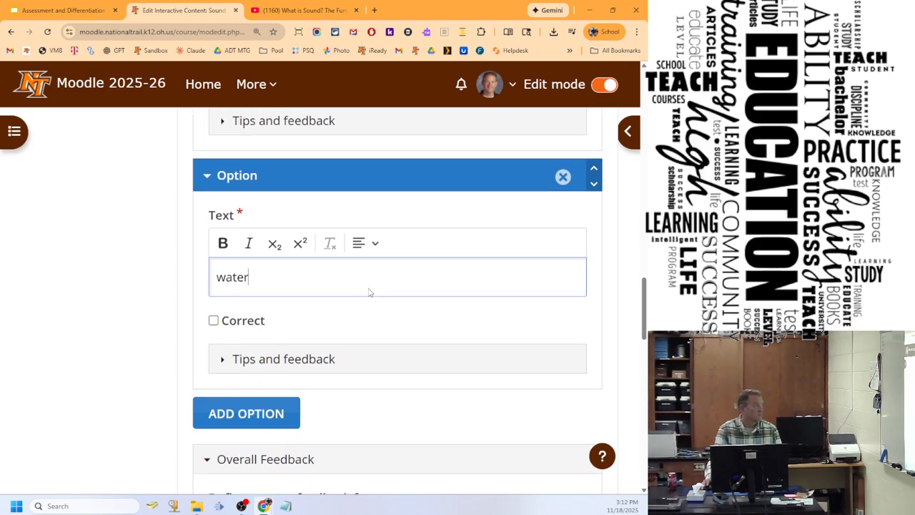
scroll(429, 287, "up", 3)
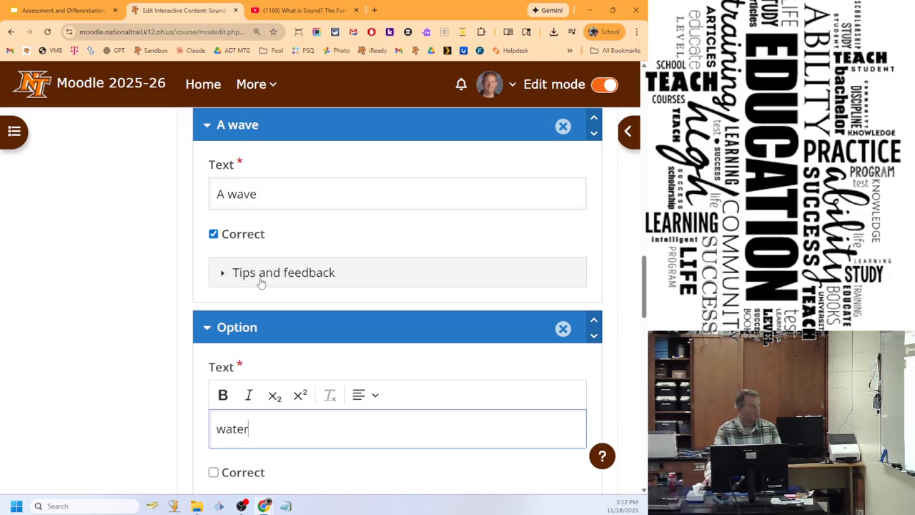
left_click(236, 275)
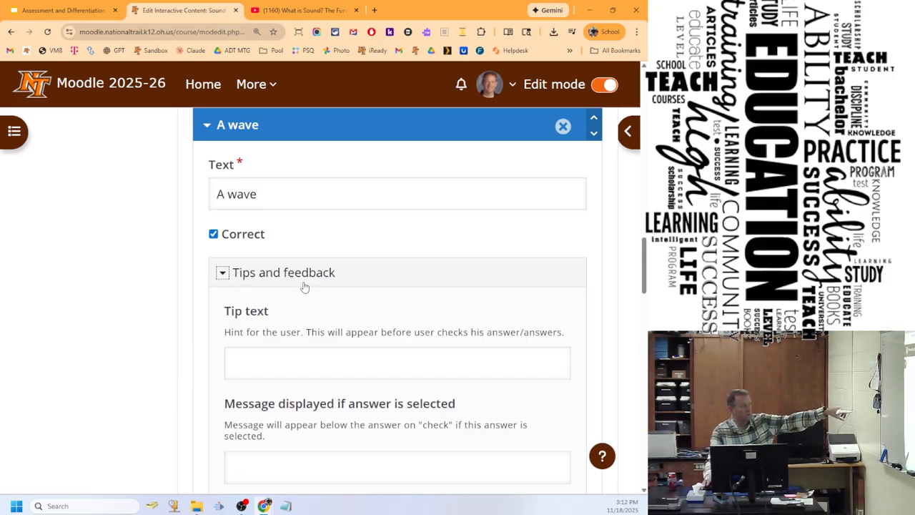
scroll(303, 284, "down", 1)
scroll(303, 283, "down", 1)
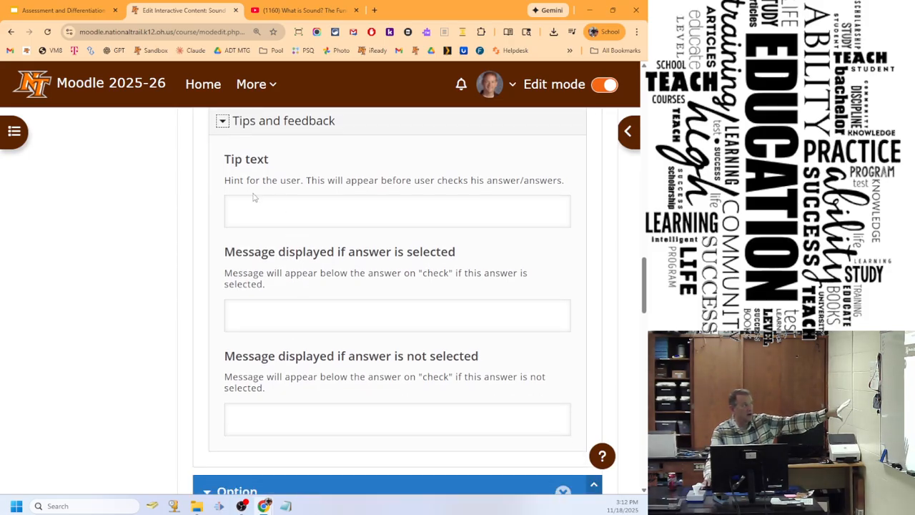
scroll(256, 198, "up", 1)
left_click(222, 173)
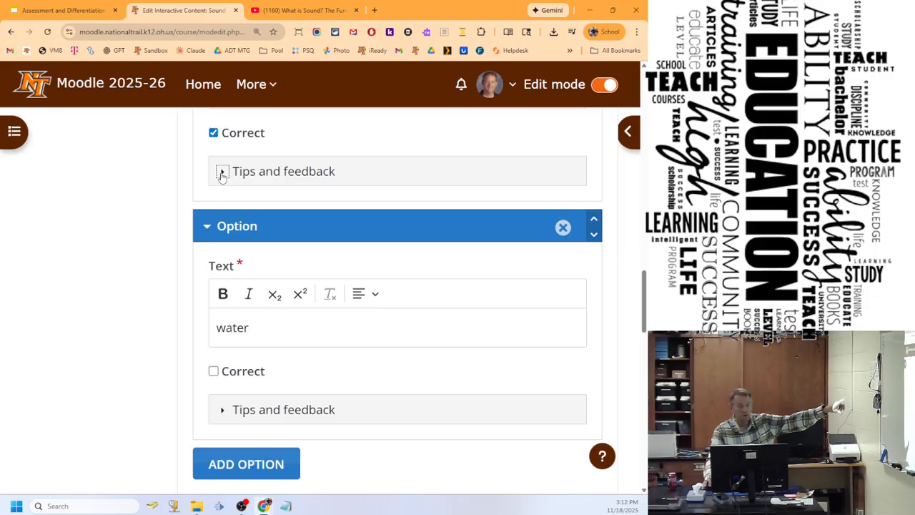
left_click(223, 173)
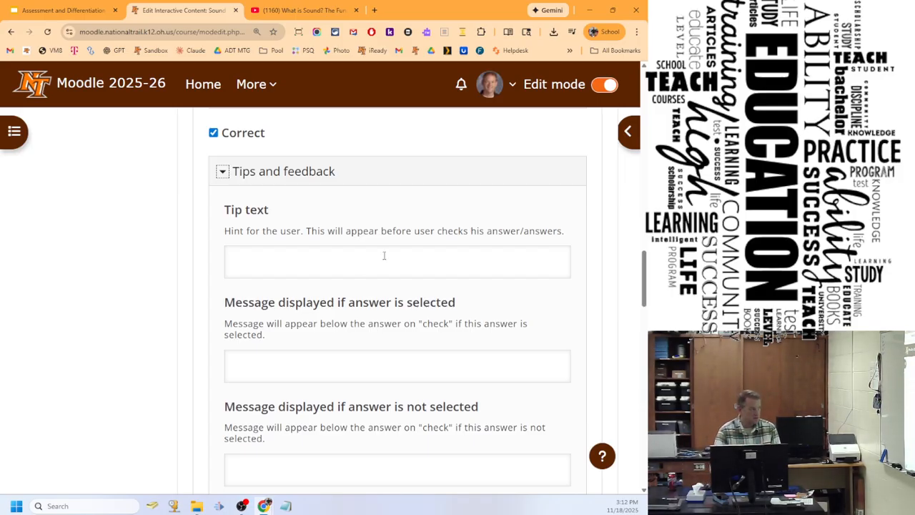
scroll(441, 297, "down", 1)
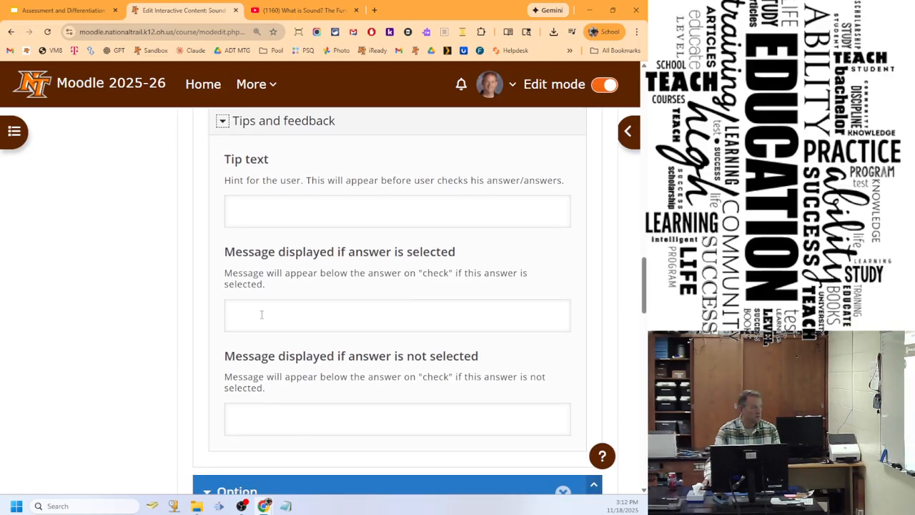
left_click(305, 315)
scroll(365, 318, "down", 1)
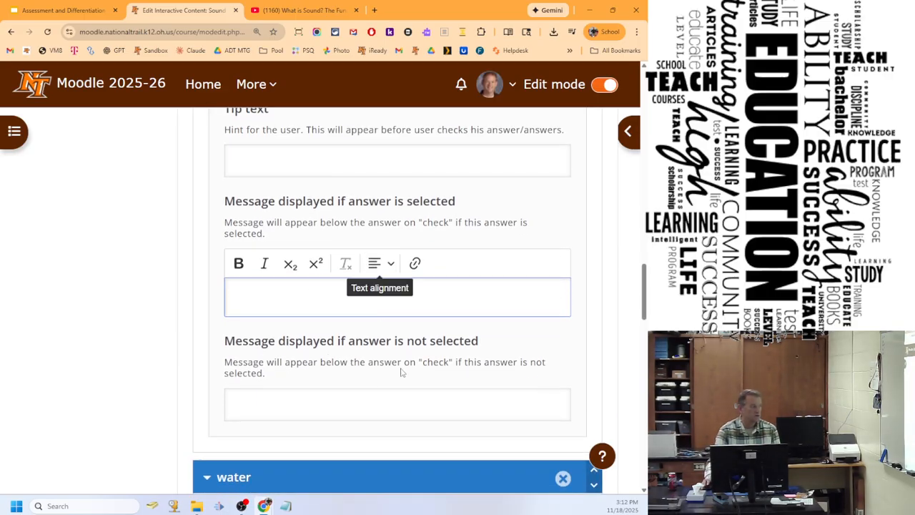
scroll(356, 354, "down", 2)
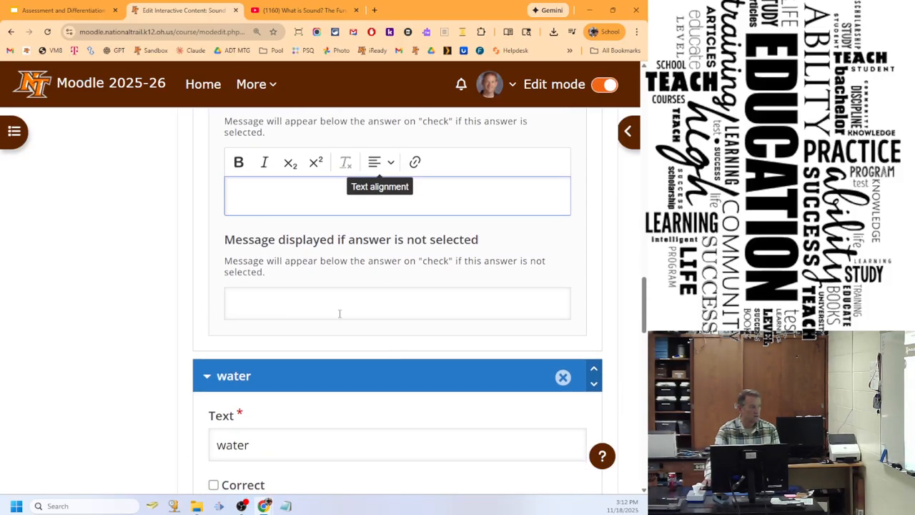
scroll(334, 289, "up", 4)
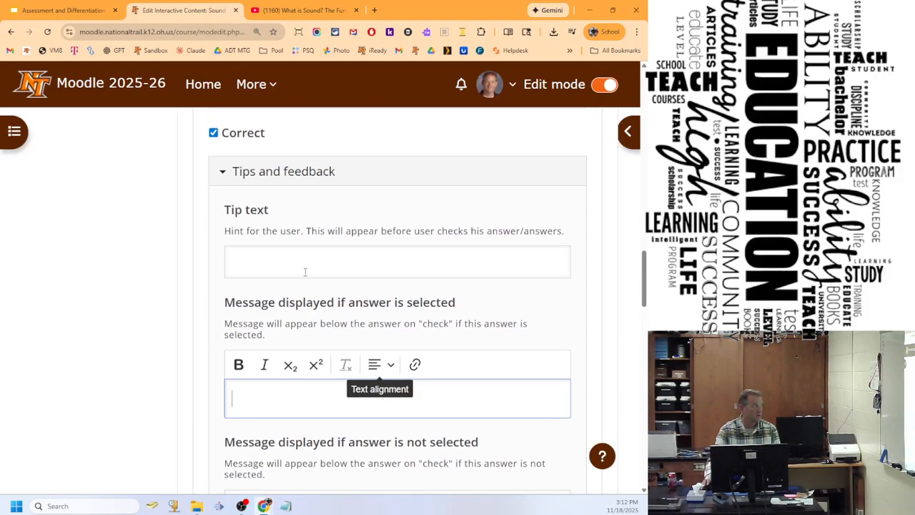
left_click(225, 177)
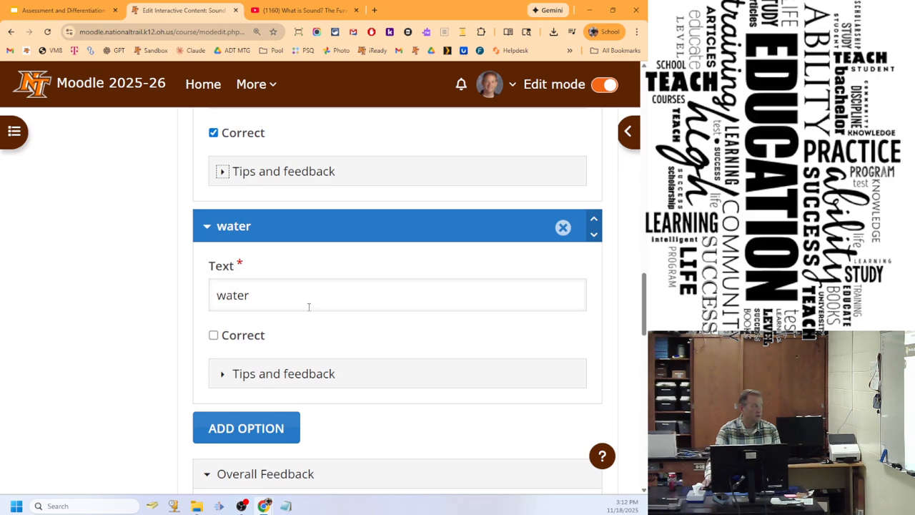
Disable the "Retry" and "Show Solution" buttons in the question's behavioural settings.
scroll(332, 302, "down", 4)
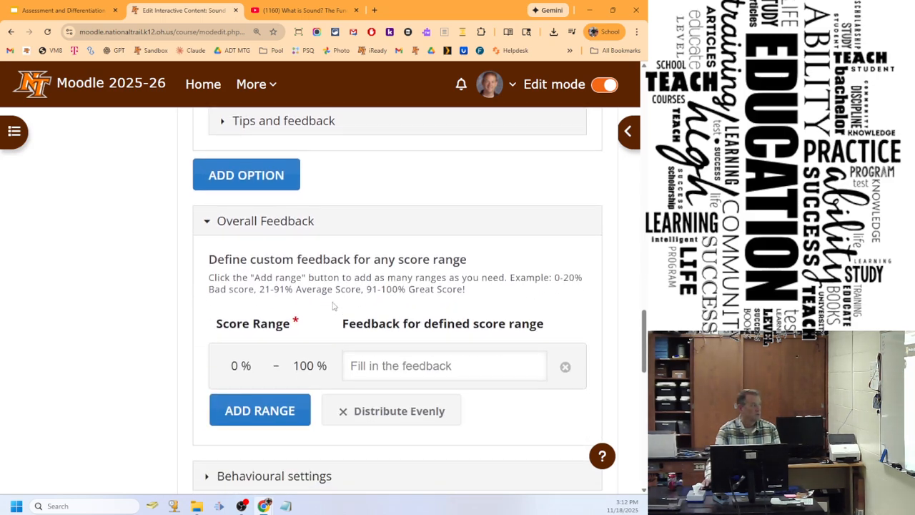
scroll(336, 303, "down", 3)
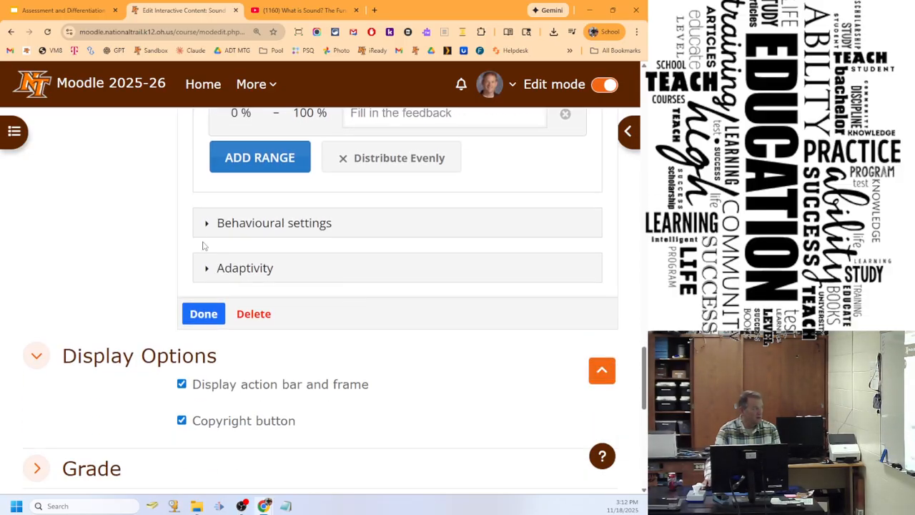
left_click(204, 224)
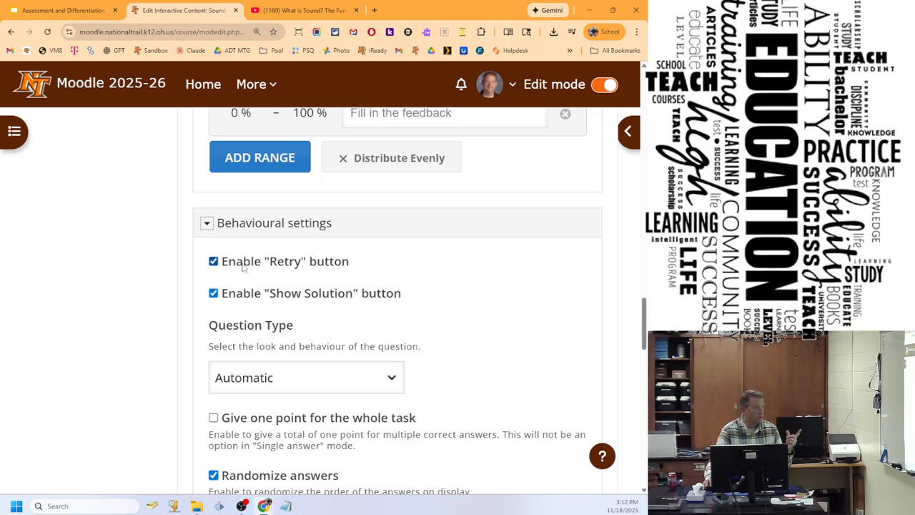
scroll(243, 266, "down", 1)
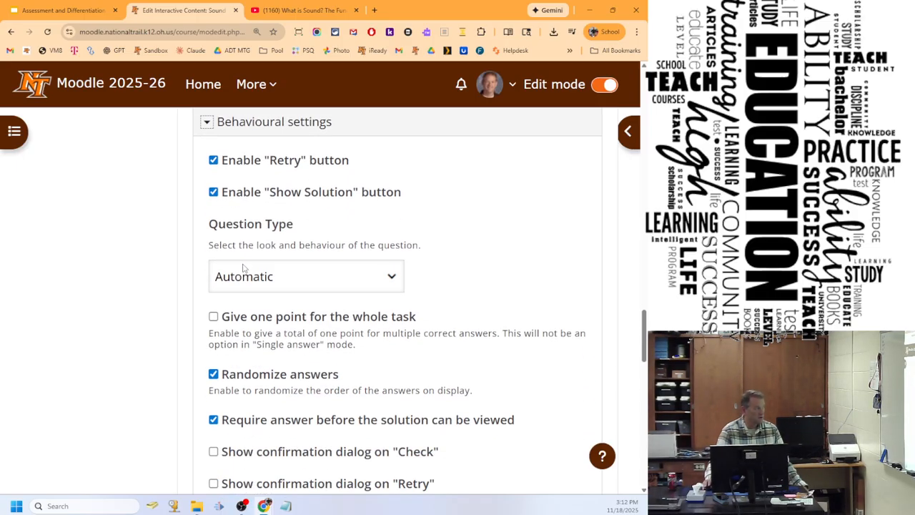
left_click(213, 160)
left_click(213, 192)
scroll(446, 286, "down", 1)
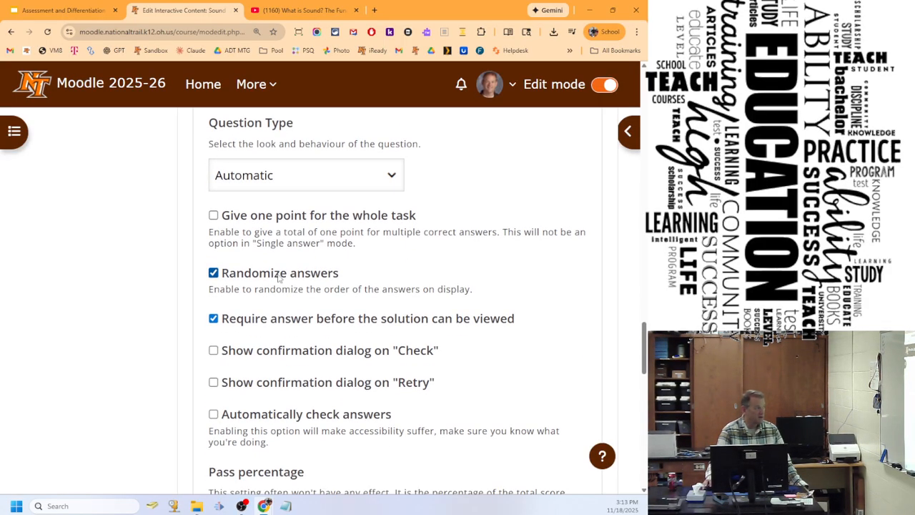
Review the remaining behavioural settings and enable automatic checking of answers.
scroll(561, 349, "down", 1)
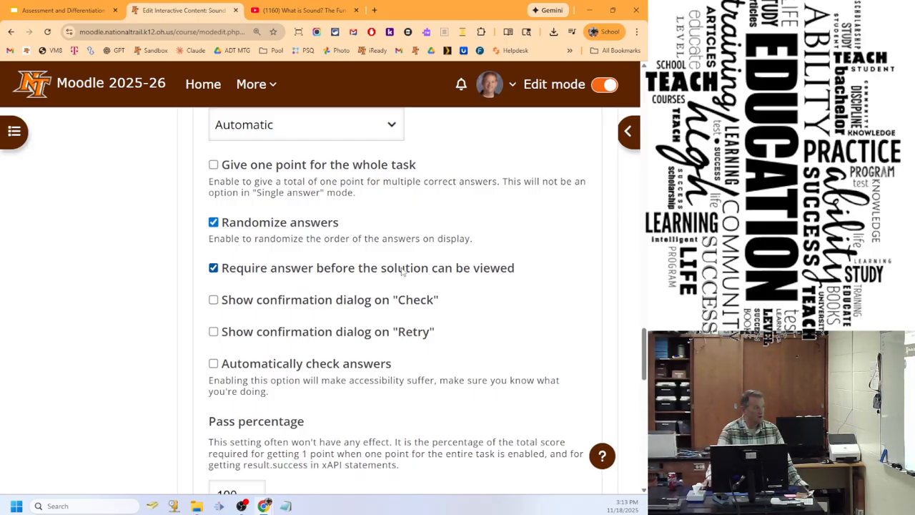
scroll(339, 269, "up", 2)
scroll(338, 268, "down", 3)
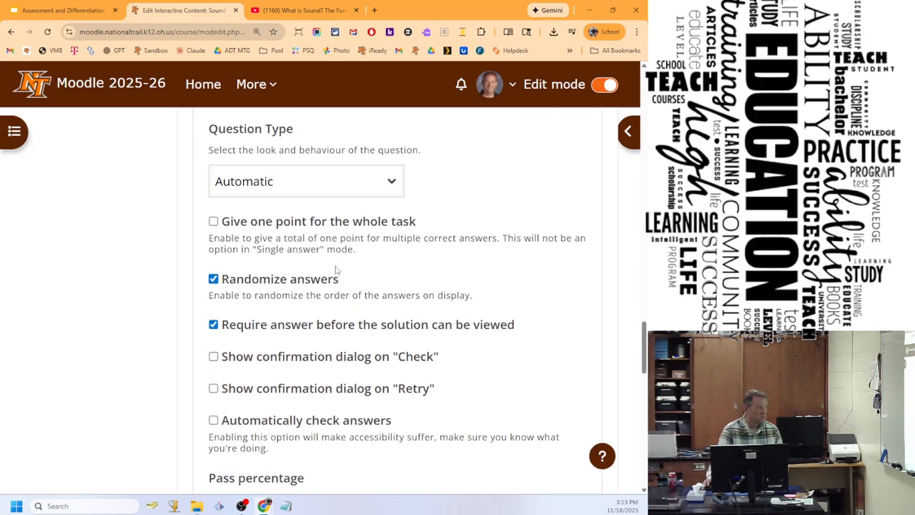
scroll(510, 289, "down", 2)
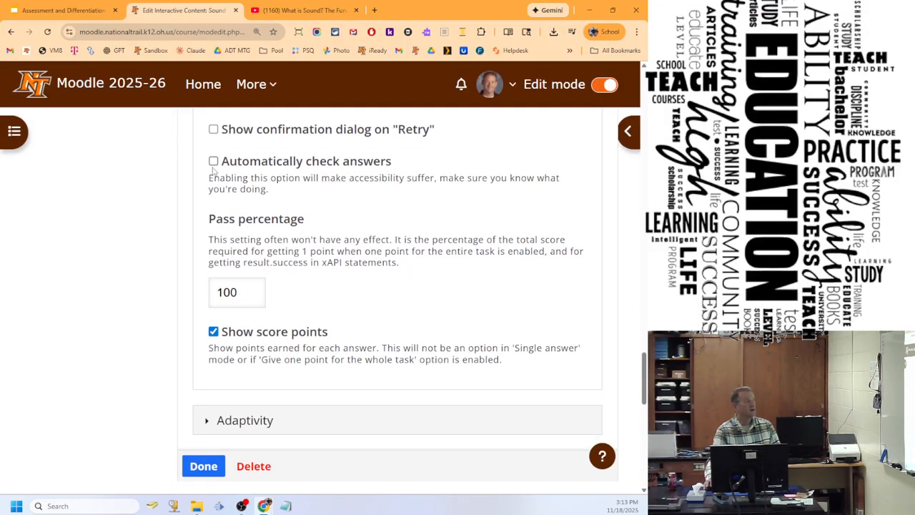
left_click(214, 162)
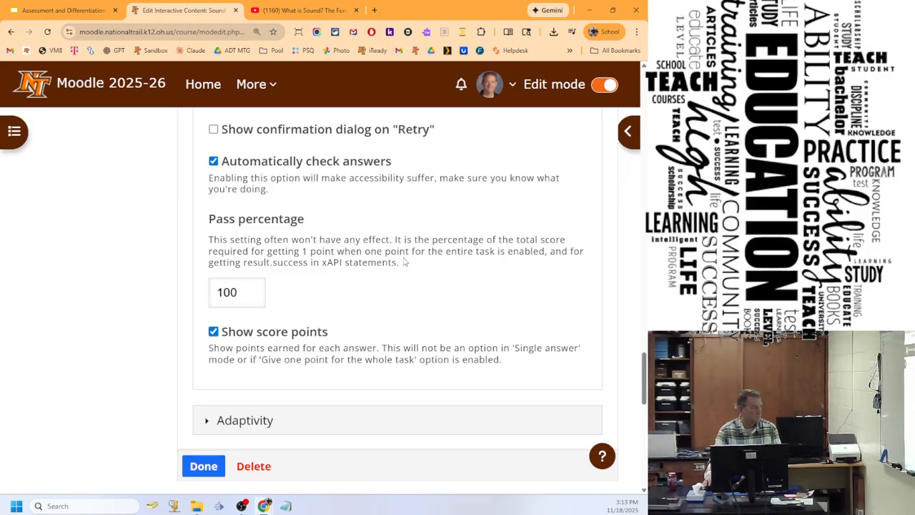
Set the question's adaptivity action for wrong answers to seek to 0:00 in the video.
scroll(409, 262, "down", 1)
scroll(376, 273, "down", 2)
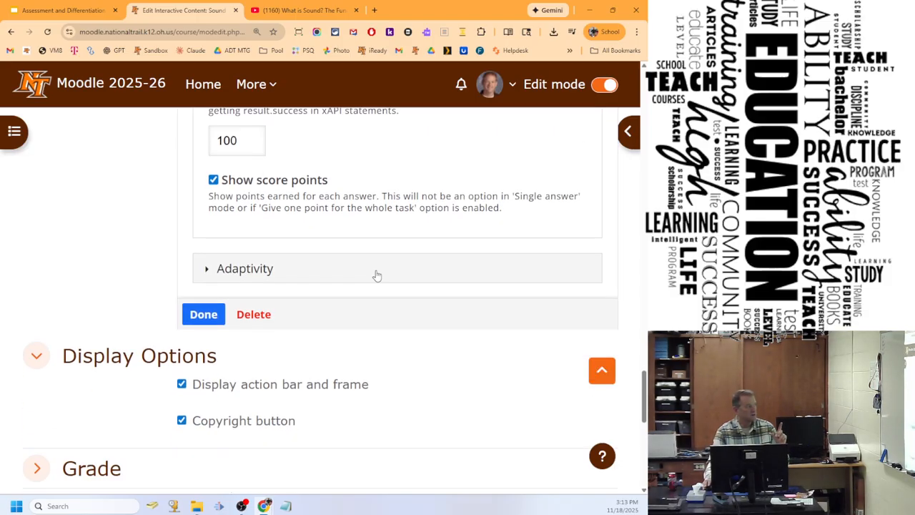
left_click(208, 269)
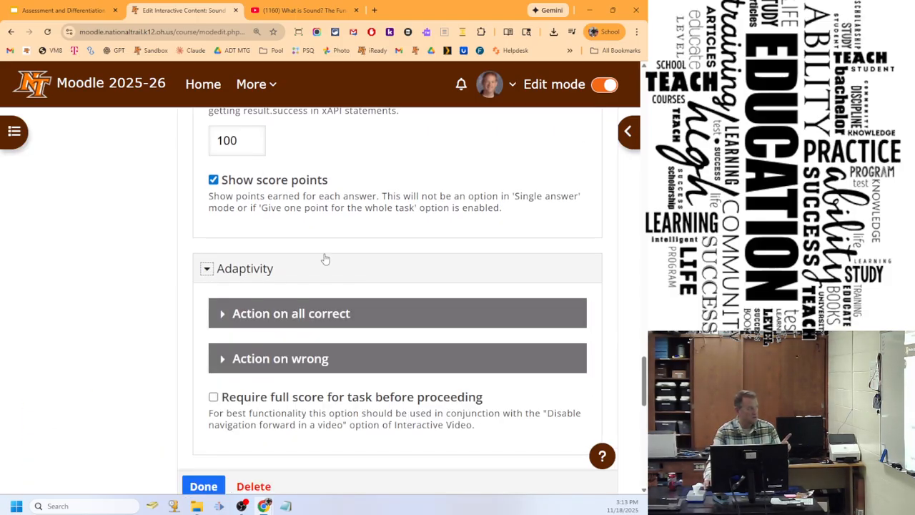
scroll(323, 257, "down", 3)
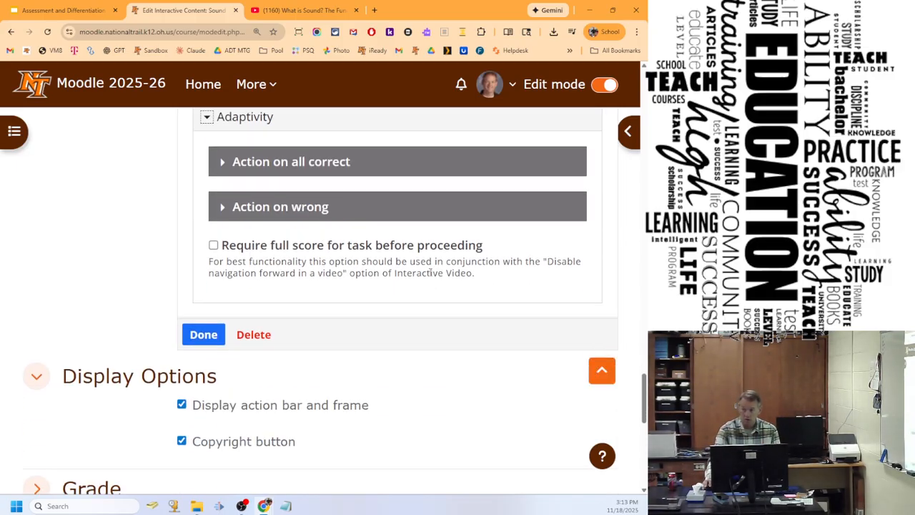
left_click(224, 207)
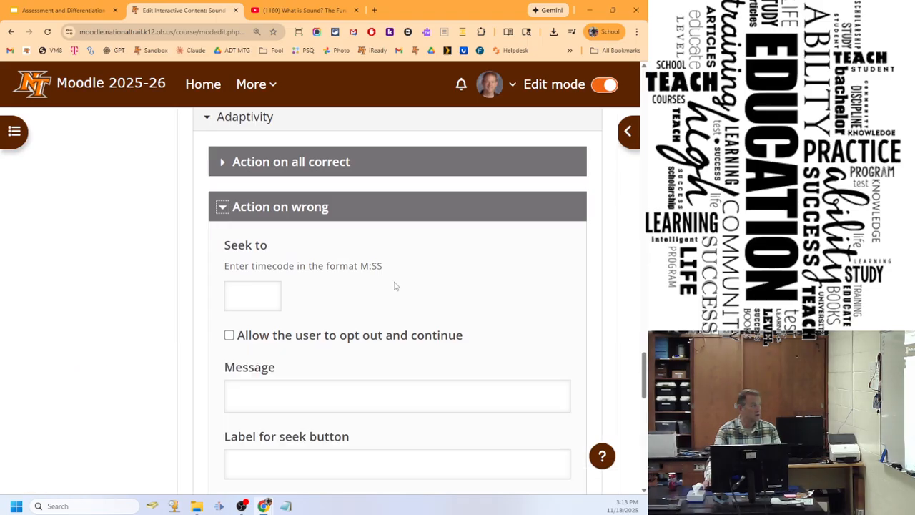
left_click(262, 296)
type("0:")
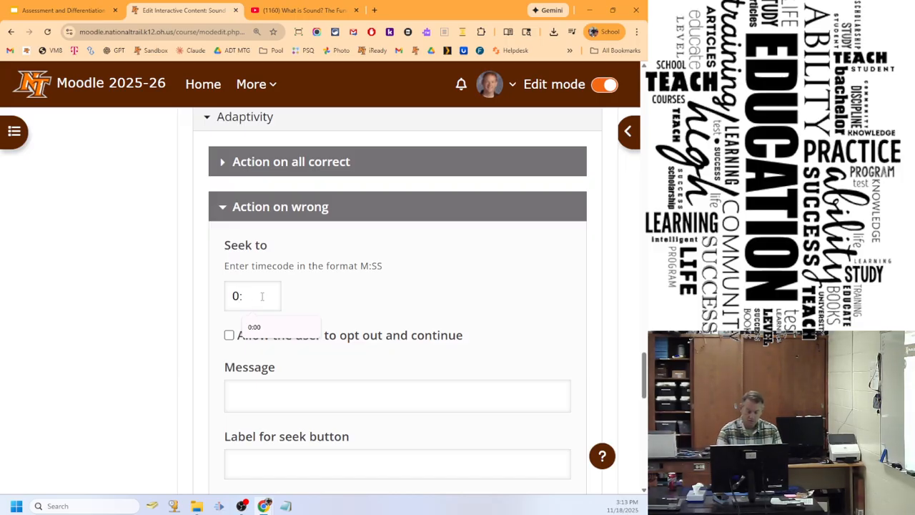
type("001")
key("BackSpace")
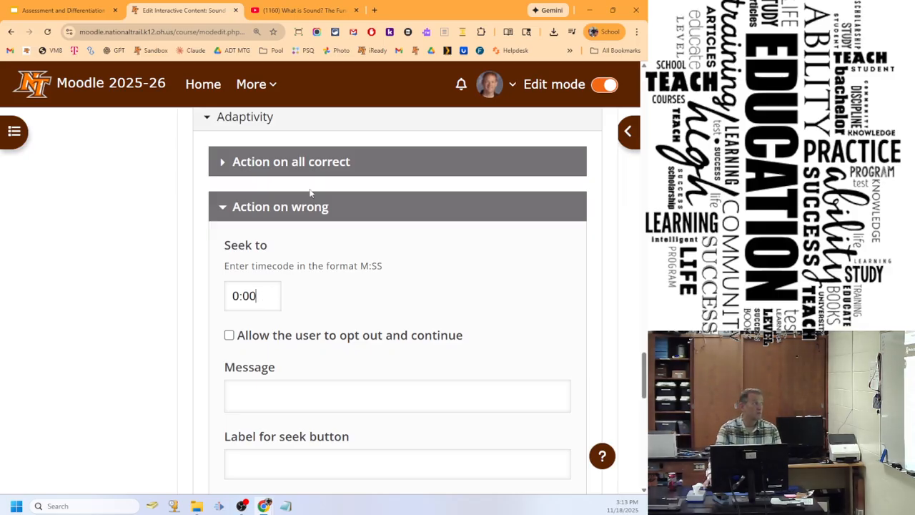
Examine the adaptivity action for all correct answers and compare it with the wrong-answer action, leaving opt-out disabled.
left_click(278, 164)
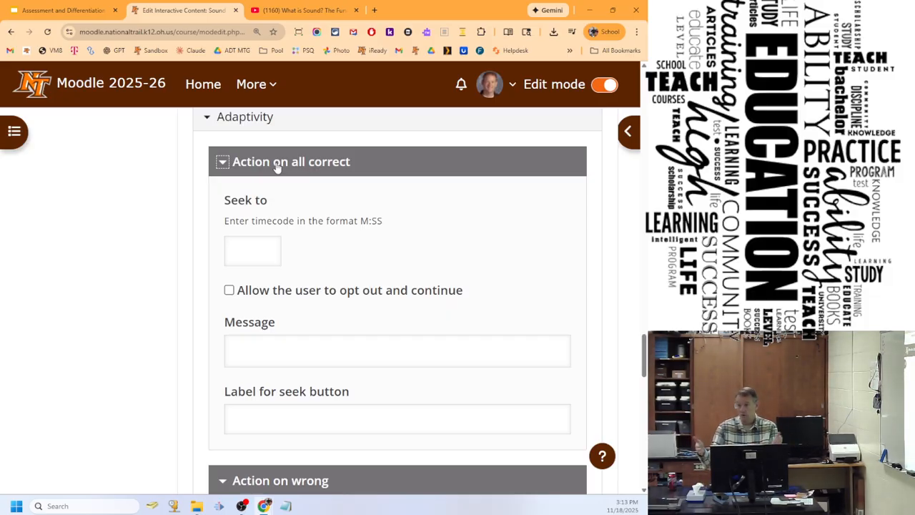
left_click(230, 291)
left_click(229, 290)
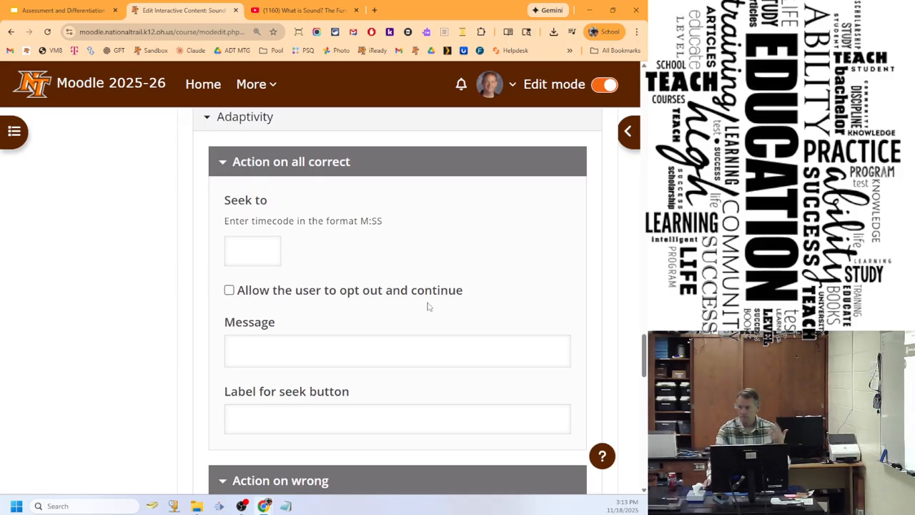
scroll(428, 306, "down", 4)
scroll(425, 303, "up", 2)
scroll(426, 303, "down", 2)
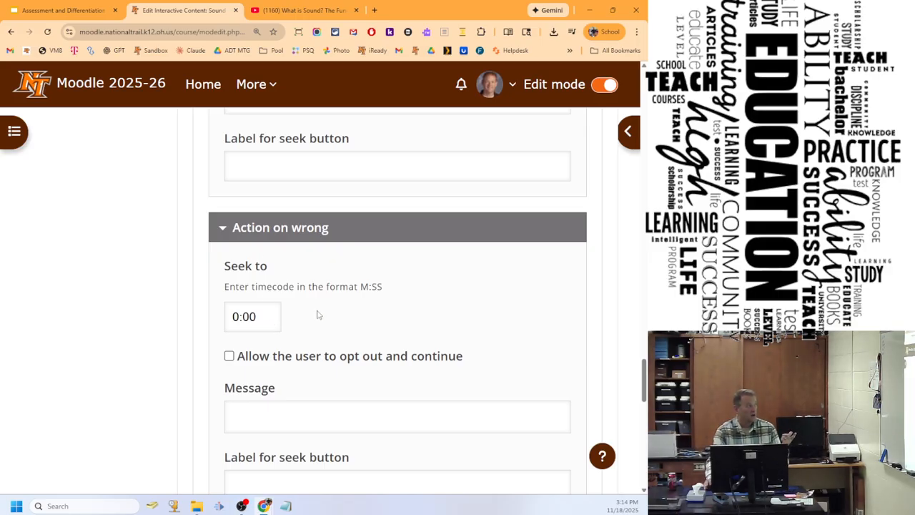
scroll(318, 315, "up", 5)
scroll(318, 315, "up", 5)
scroll(318, 315, "down", 8)
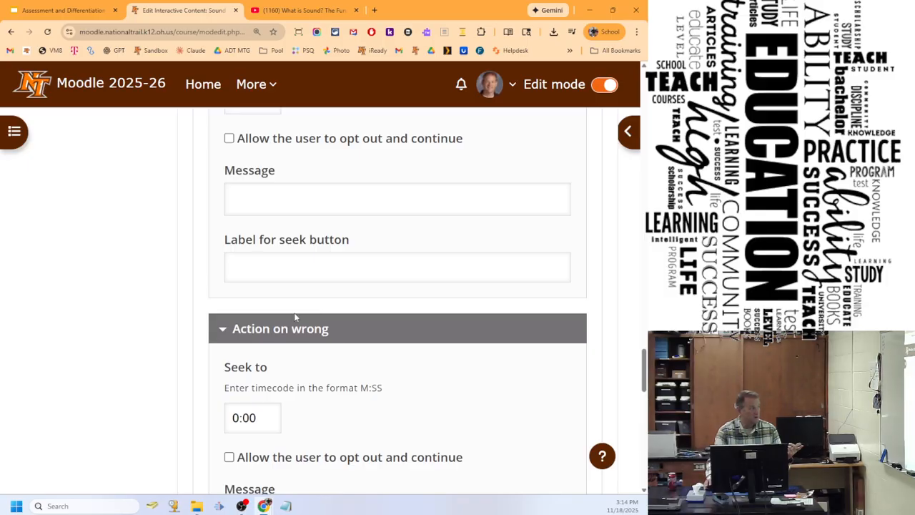
Require the full score for the task before students can proceed in the video.
scroll(255, 383, "down", 2)
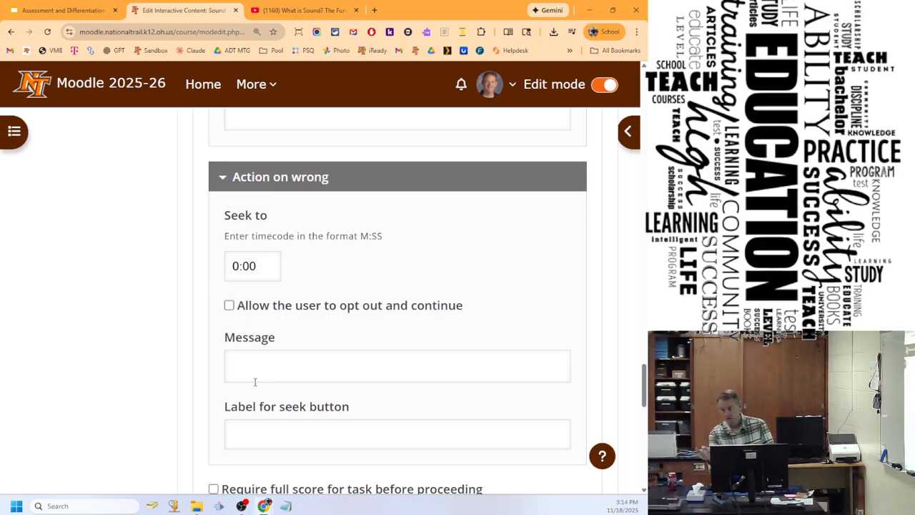
scroll(386, 344, "down", 3)
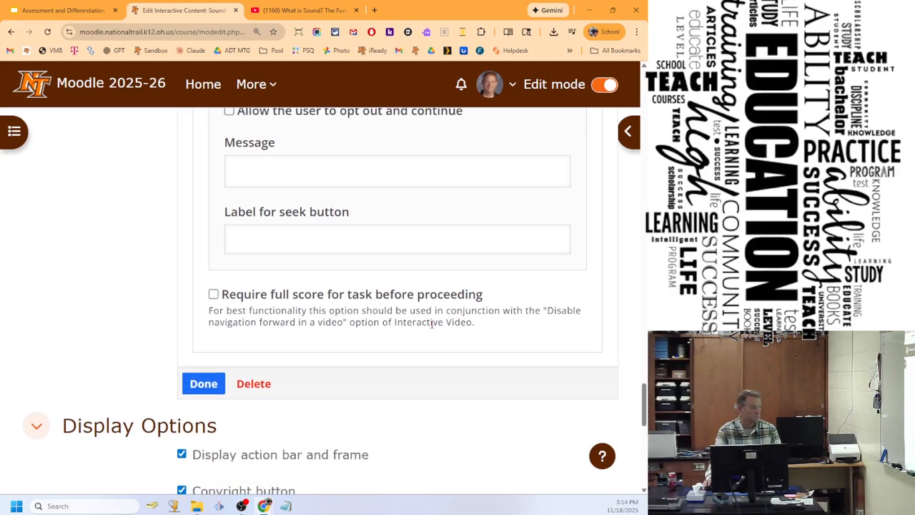
left_click(213, 286)
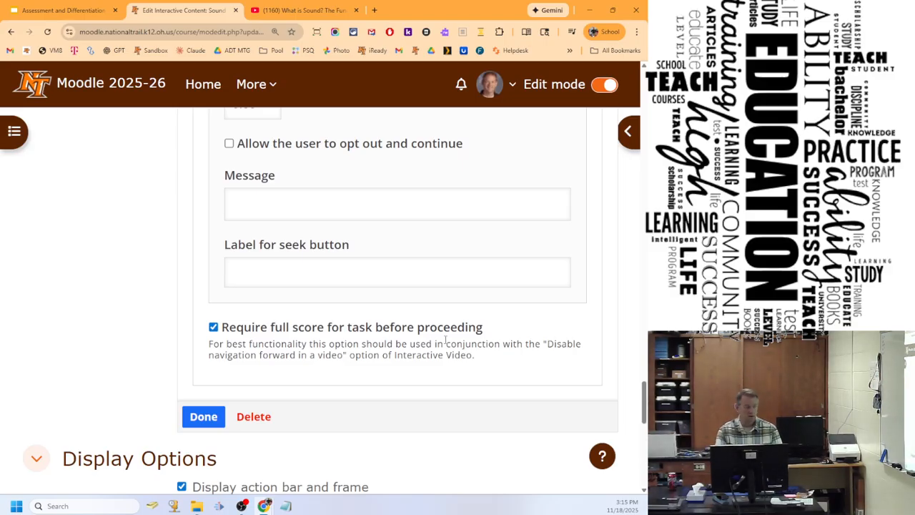
Apply the multiple-choice question's settings and return to the video's interaction editor.
scroll(457, 214, "down", 1)
scroll(458, 215, "down", 2)
left_click(209, 163)
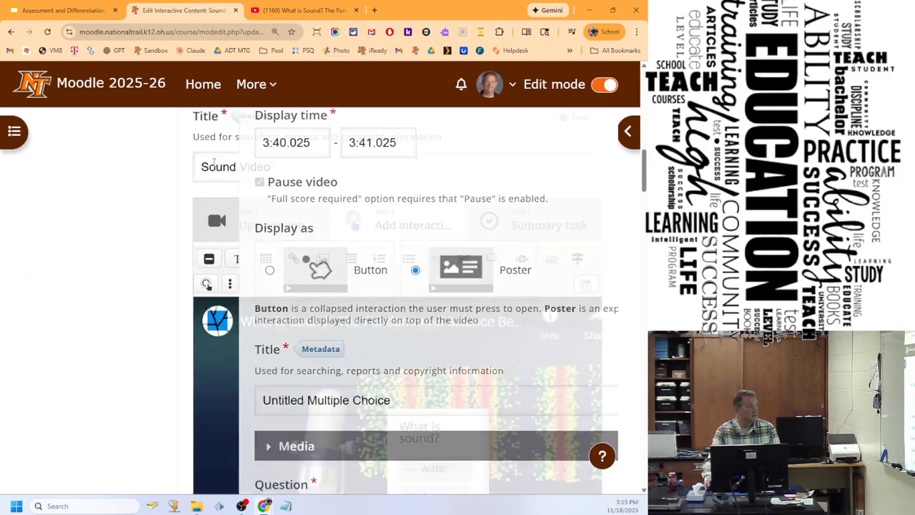
Go to 5:23 in the video and add a submit screen at that point.
scroll(482, 280, "down", 2)
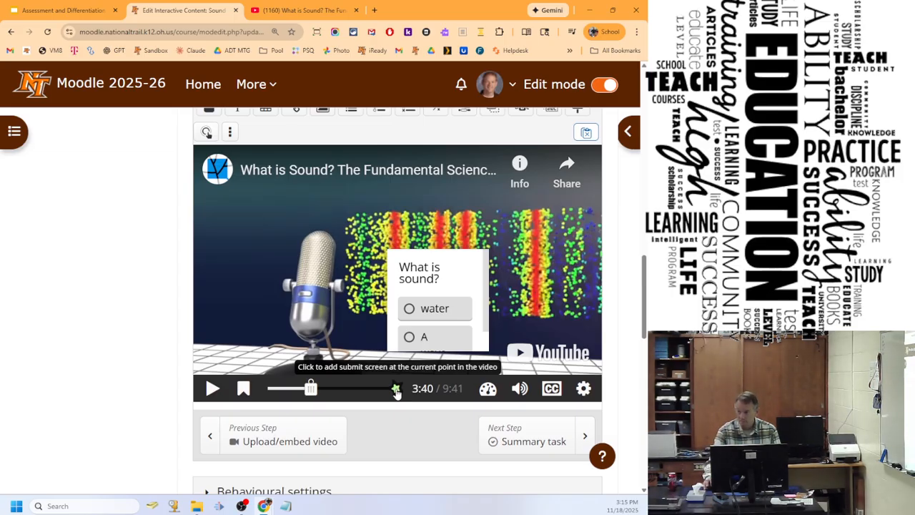
left_click(332, 390)
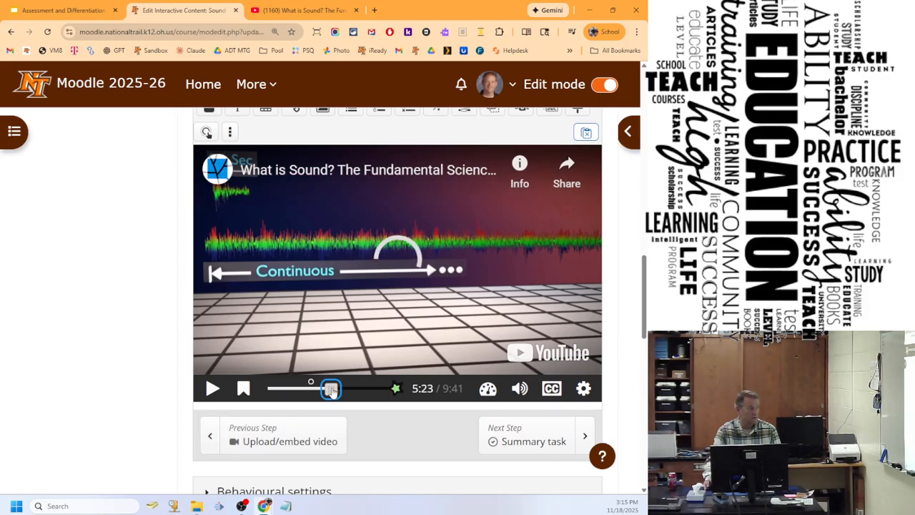
left_click(396, 390)
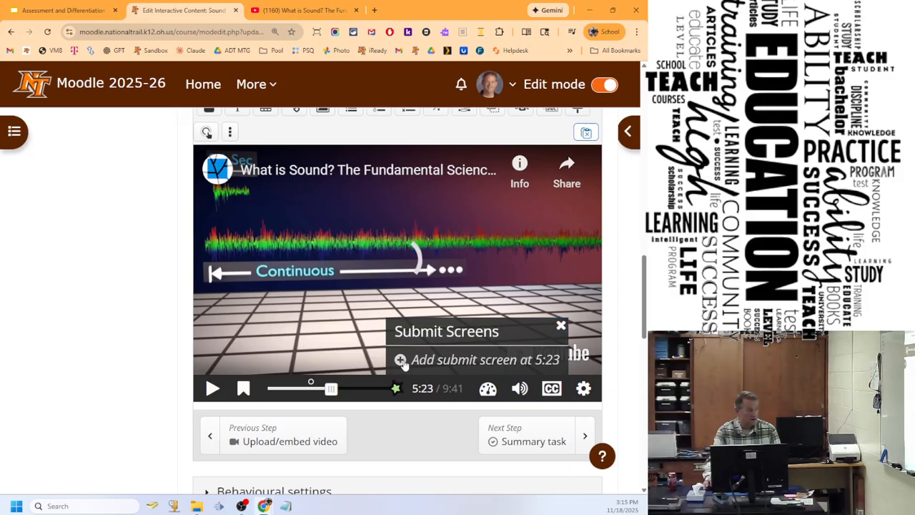
left_click(403, 360)
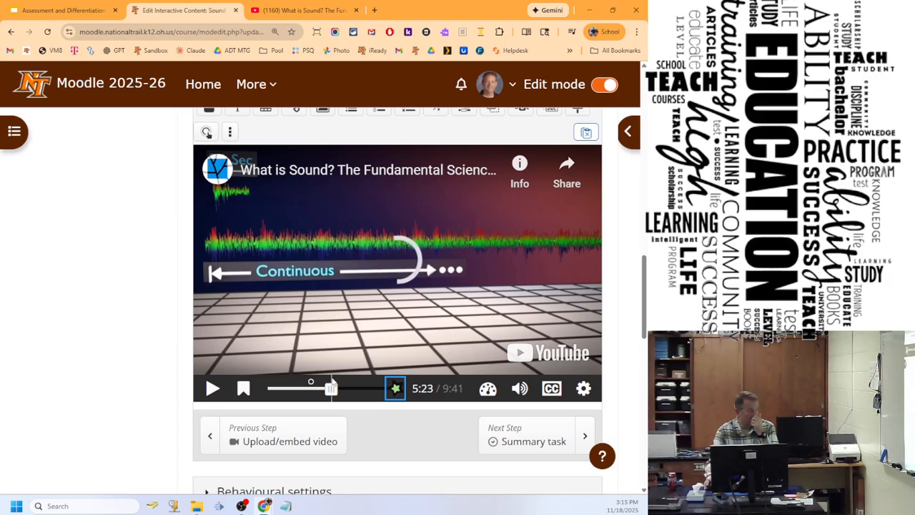
Insert a text interaction at the current video position, displayed as a poster, with the video set to pause.
scroll(370, 277, "up", 1)
scroll(370, 278, "up", 2)
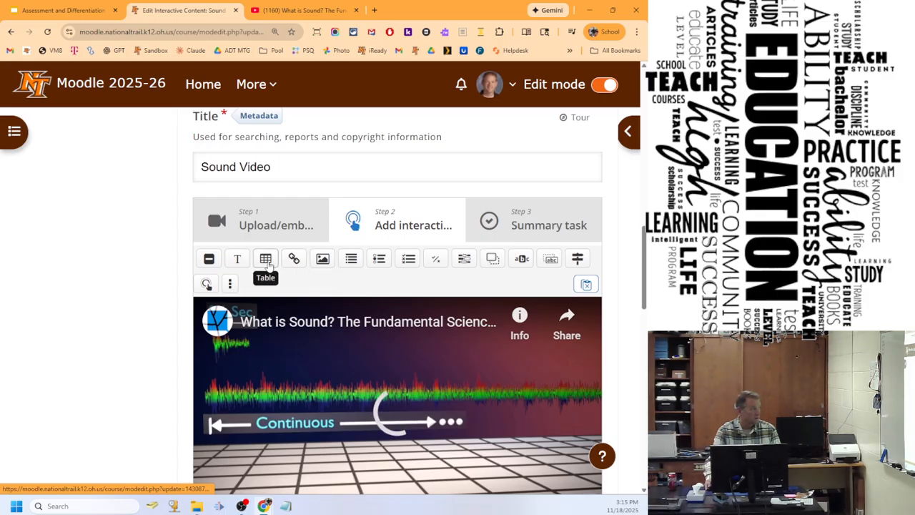
left_click(236, 258)
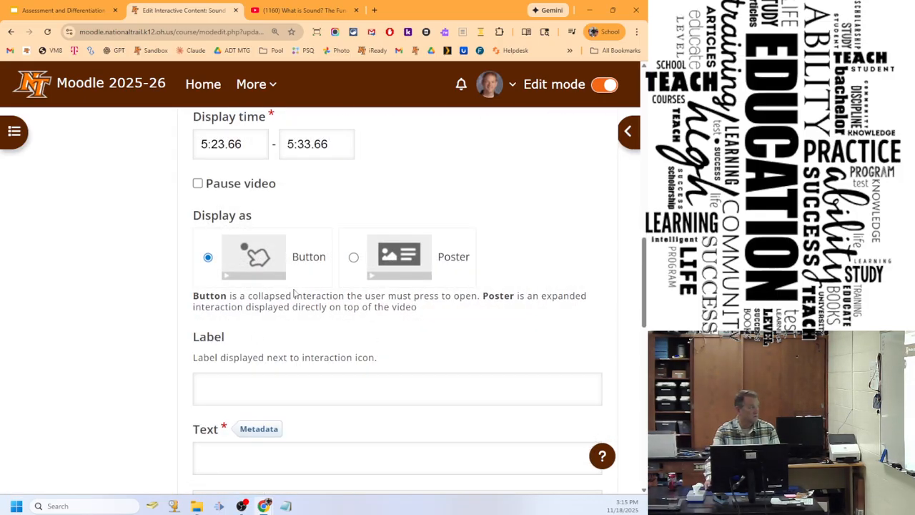
left_click(353, 257)
left_click(205, 184)
left_click(205, 184)
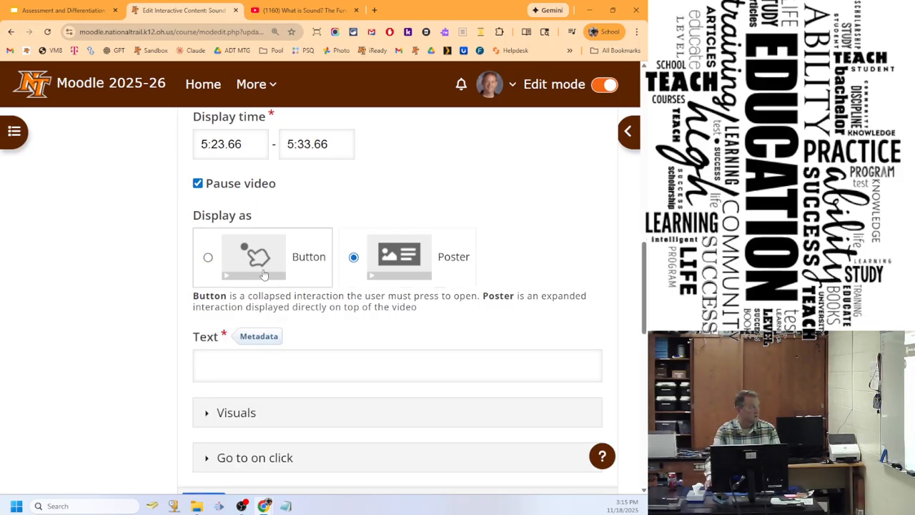
Enter "Submit at the star below to finish" as the interaction's text and apply it.
scroll(282, 286, "down", 2)
left_click(291, 216)
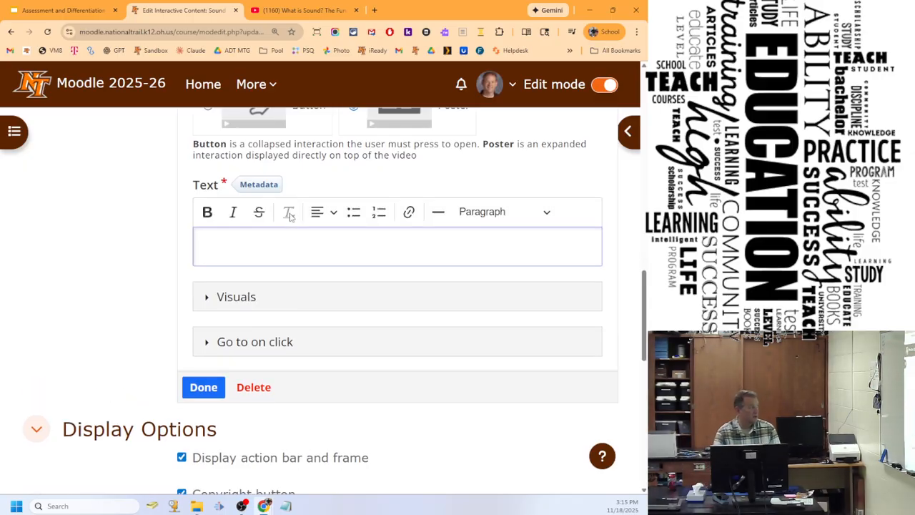
type("Submit at thge star below to finish")
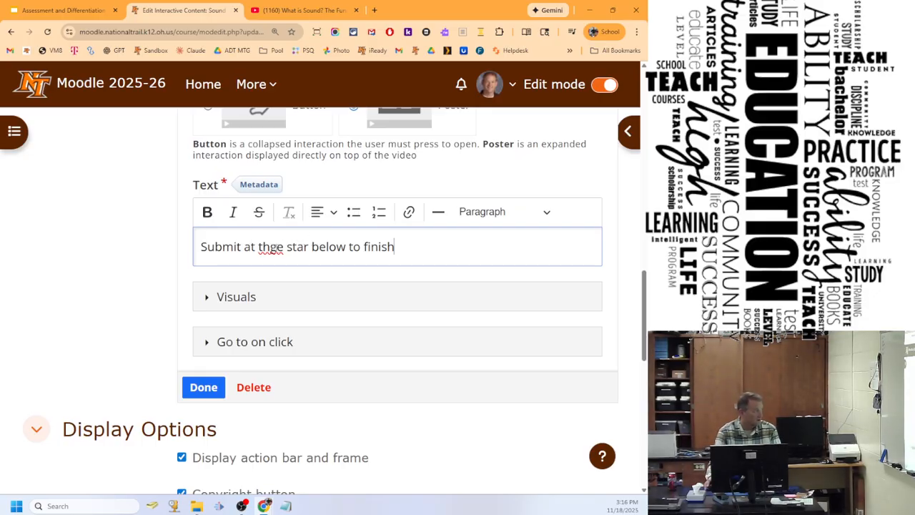
key("BackSpace")
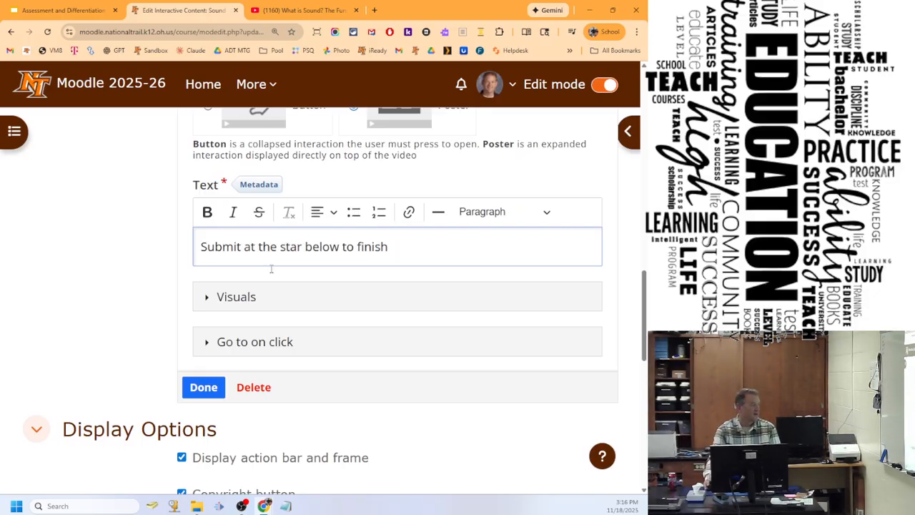
left_click(203, 387)
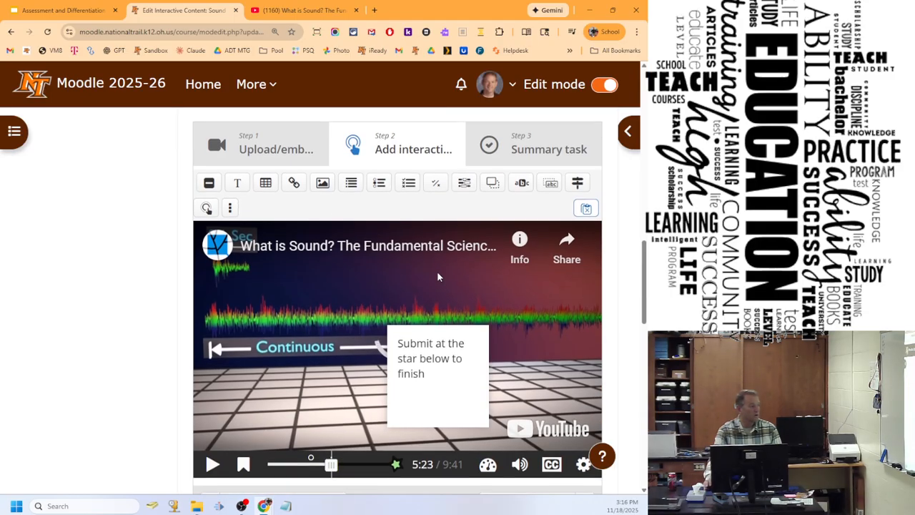
Move the submit message box toward the upper left of the video and enlarge it.
scroll(429, 279, "down", 2)
left_click_drag(411, 282, 257, 212)
left_click_drag(333, 259, 528, 293)
Format the submit message text as Heading 2 and apply the change.
left_click(271, 135)
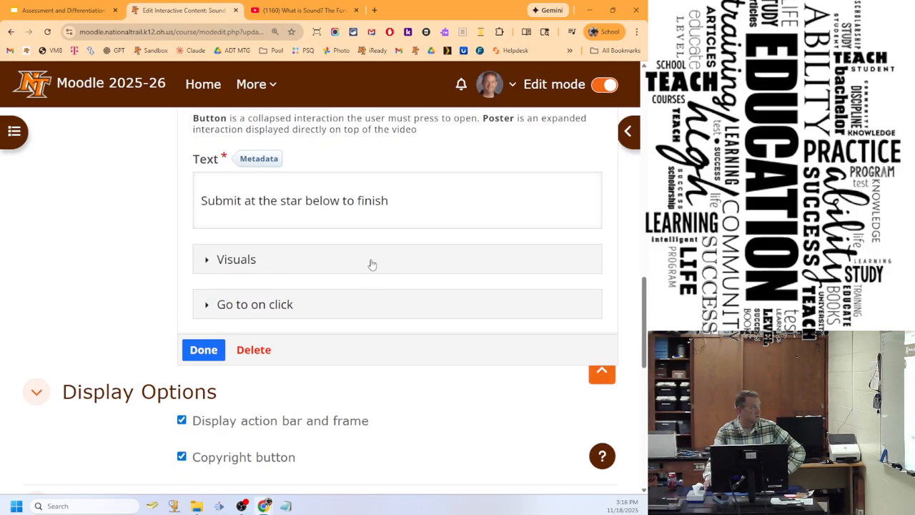
scroll(372, 265, "up", 1)
left_click(370, 261)
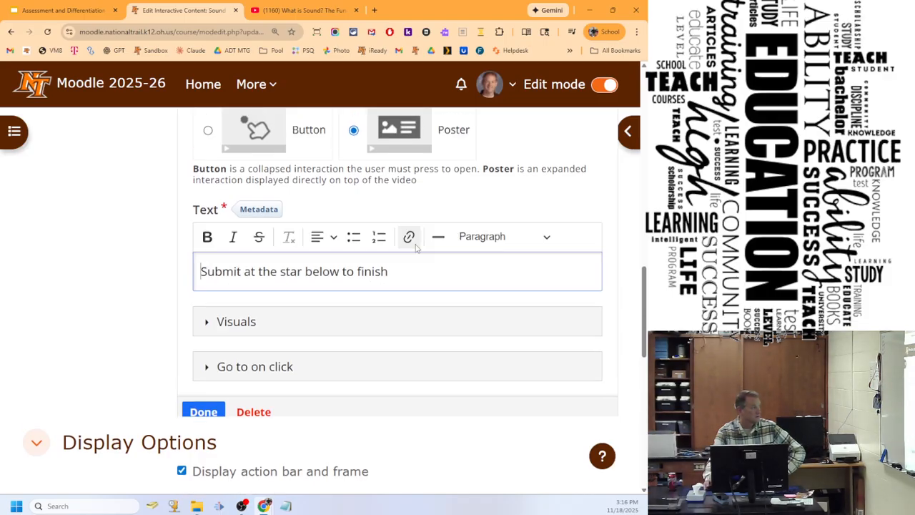
left_click(478, 236)
left_click(444, 301)
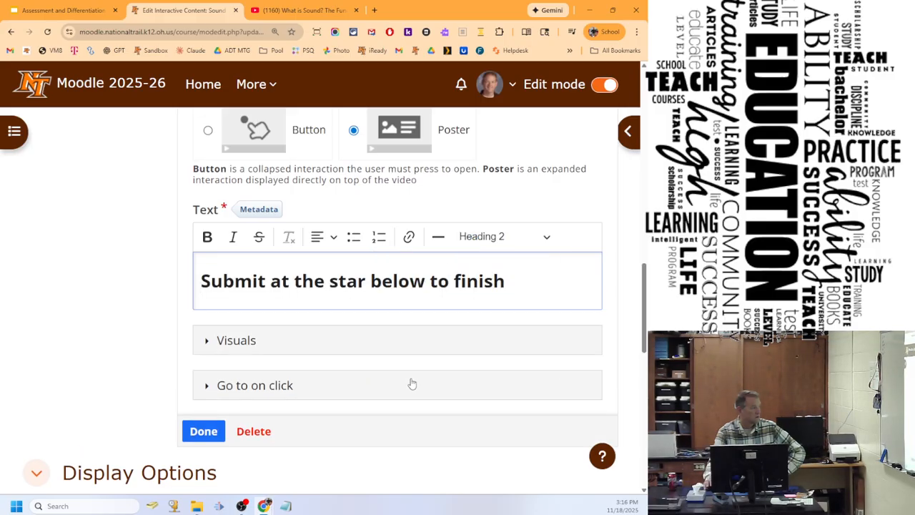
scroll(384, 368, "down", 4)
scroll(379, 371, "up", 8)
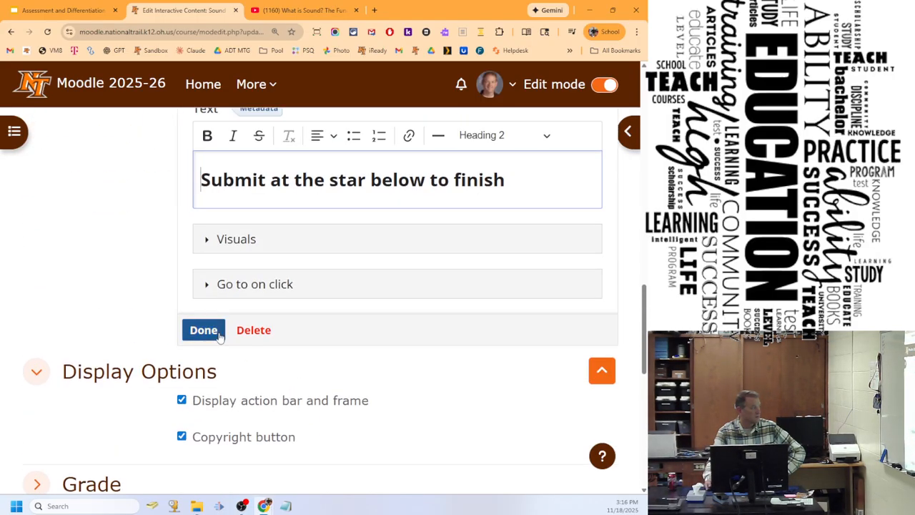
Go to the "What is sound?" question at 3:40, move it to the upper left and enlarge it to cover most of the video.
scroll(413, 342, "down", 3)
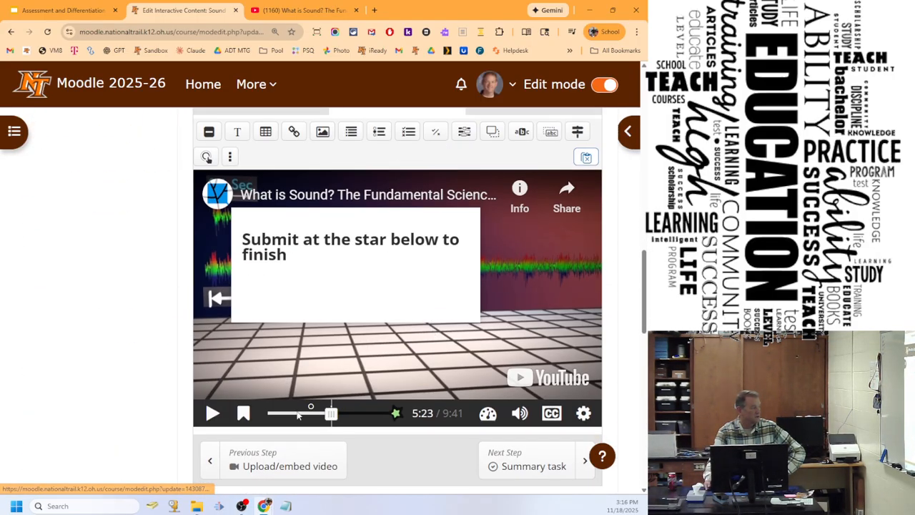
left_click(312, 409)
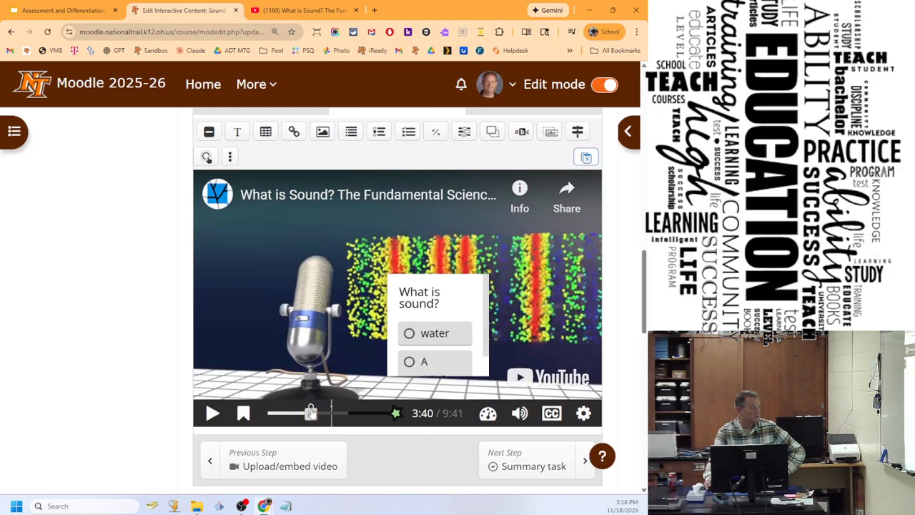
left_click(356, 268)
left_click_drag(356, 269, 241, 196)
left_click_drag(311, 286, 536, 359)
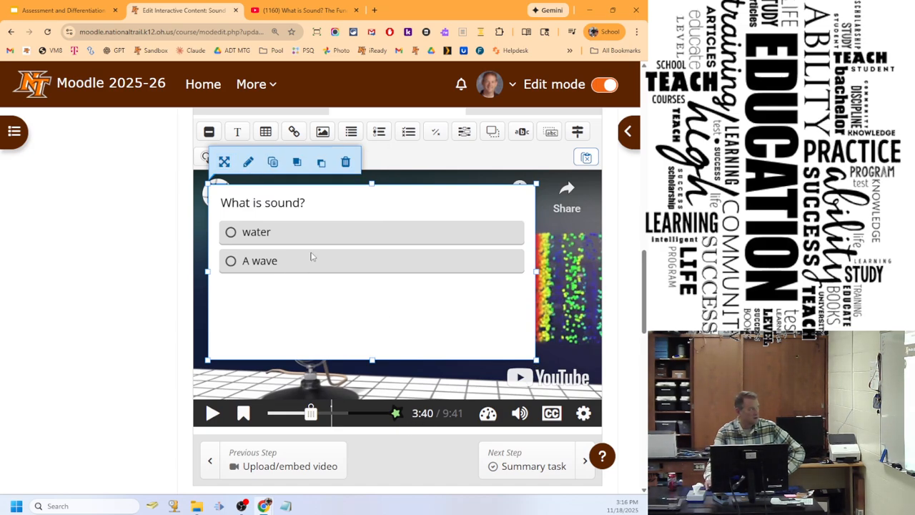
Disable automatic checking of answers for the "What is sound?" question and apply its settings.
left_click(248, 164)
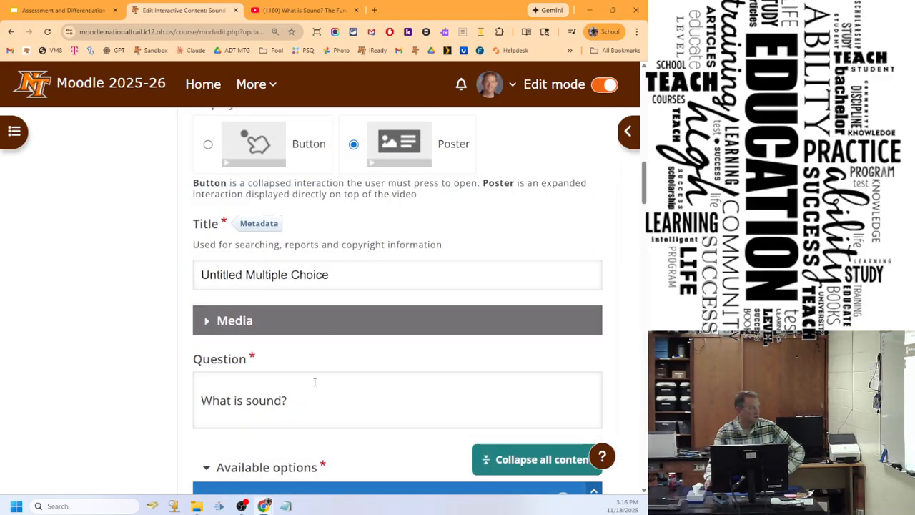
scroll(314, 383, "down", 9)
scroll(319, 366, "down", 5)
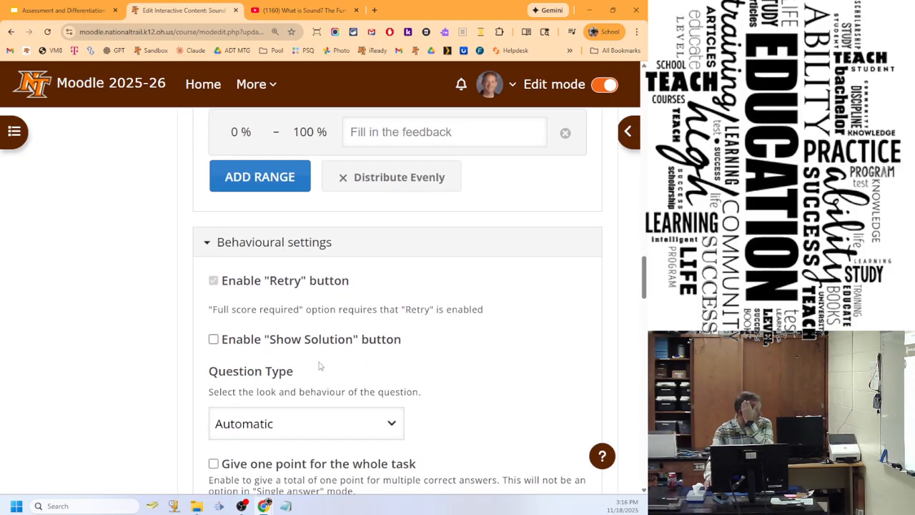
scroll(320, 366, "down", 3)
scroll(319, 366, "down", 2)
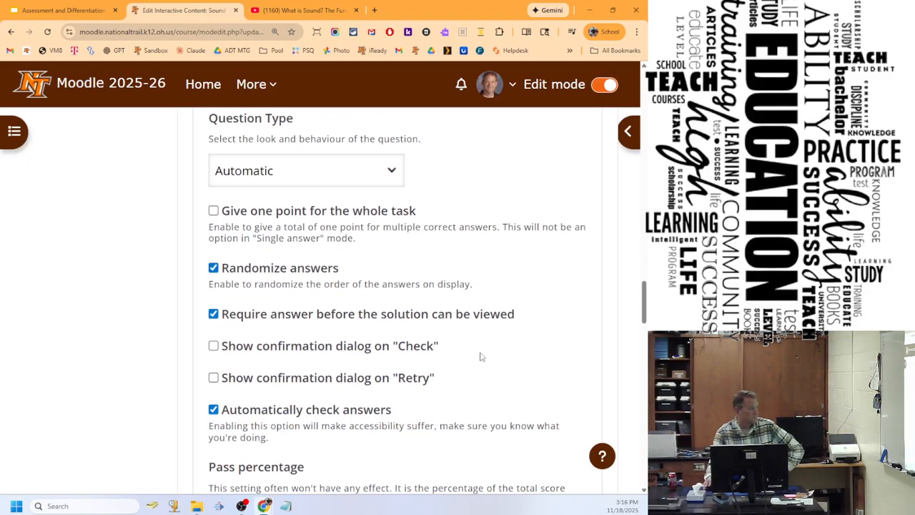
scroll(481, 356, "down", 2)
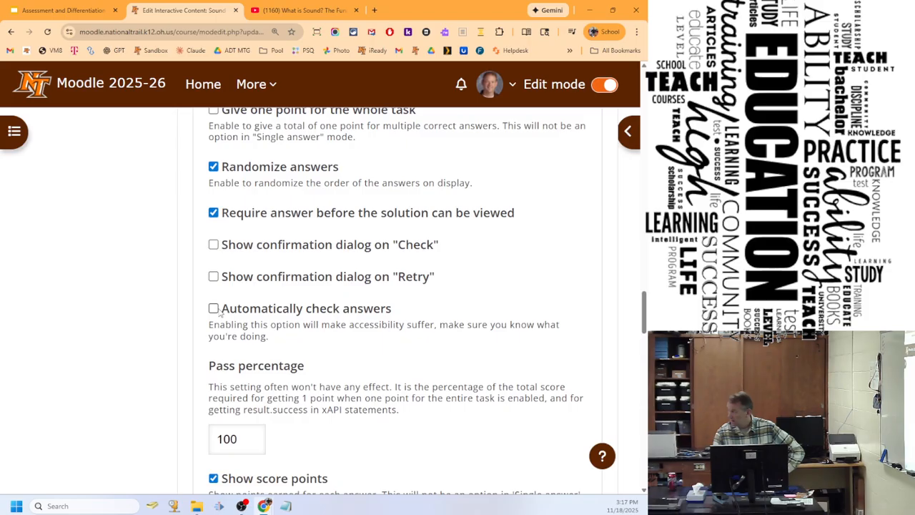
scroll(251, 428, "down", 8)
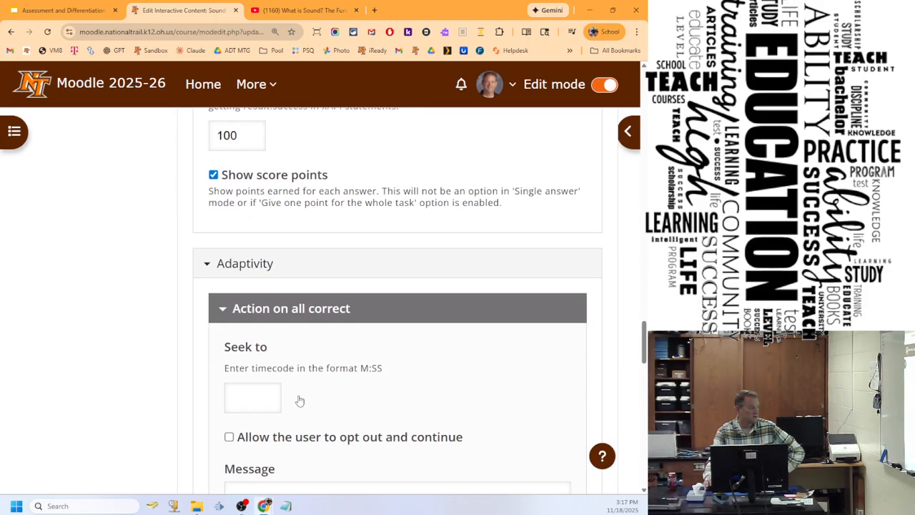
scroll(296, 409, "down", 6)
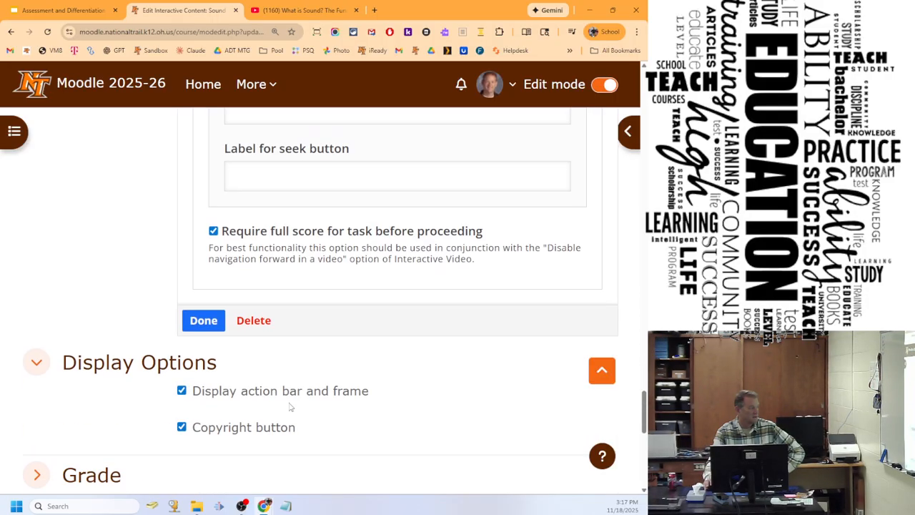
left_click(198, 324)
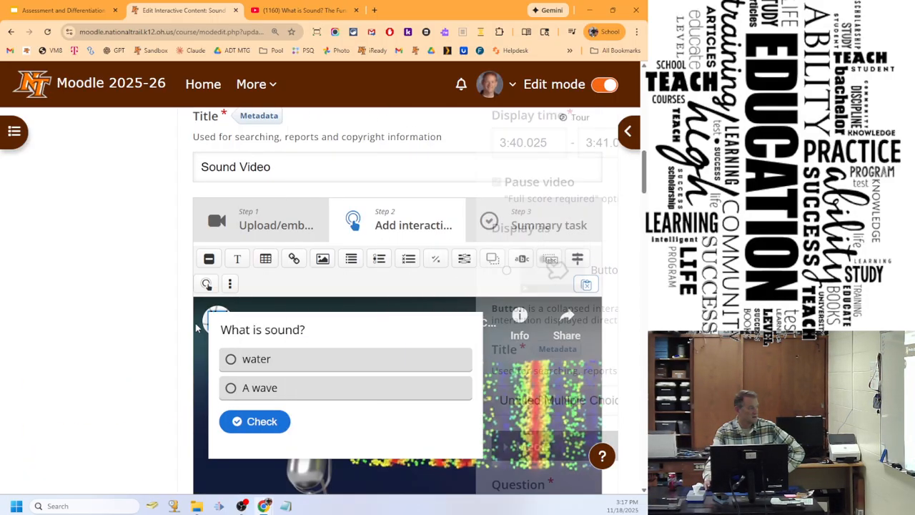
left_click(263, 422)
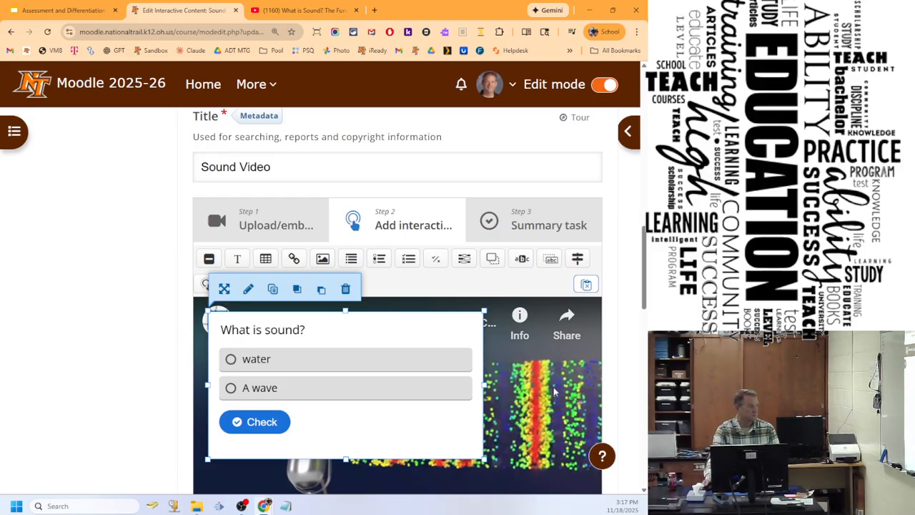
Save the Sound Video activity and display it.
scroll(576, 391, "down", 15)
scroll(526, 408, "up", 3)
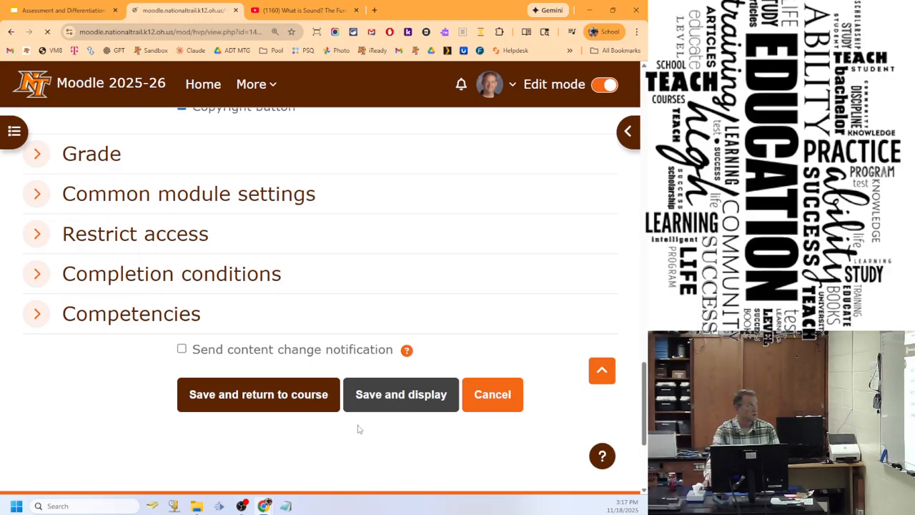
Play the interactive video, try to skip forward along the timeline, pause and try again, then resume playback.
scroll(409, 341, "down", 3)
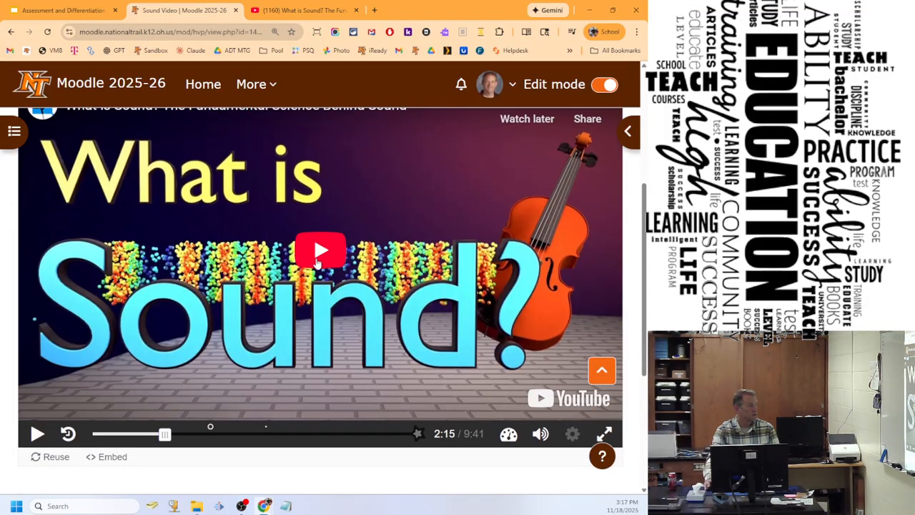
left_click(319, 251)
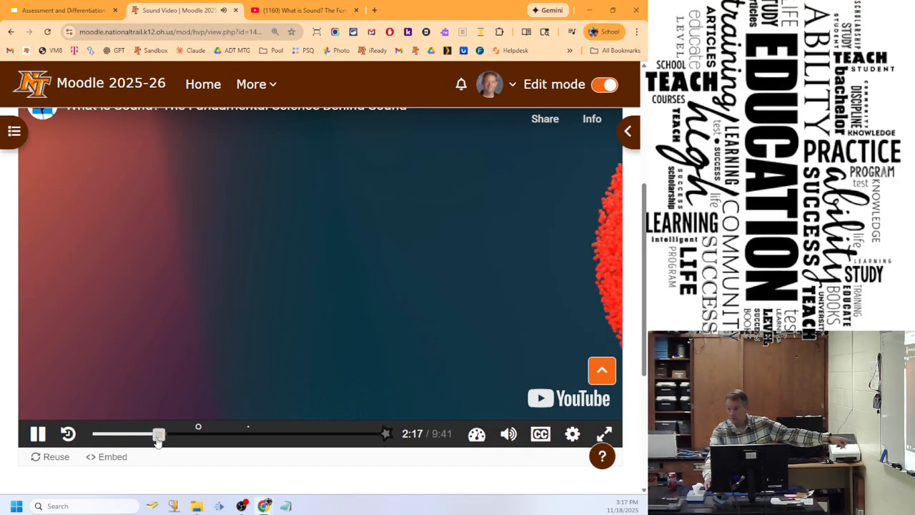
left_click_drag(158, 437, 372, 434)
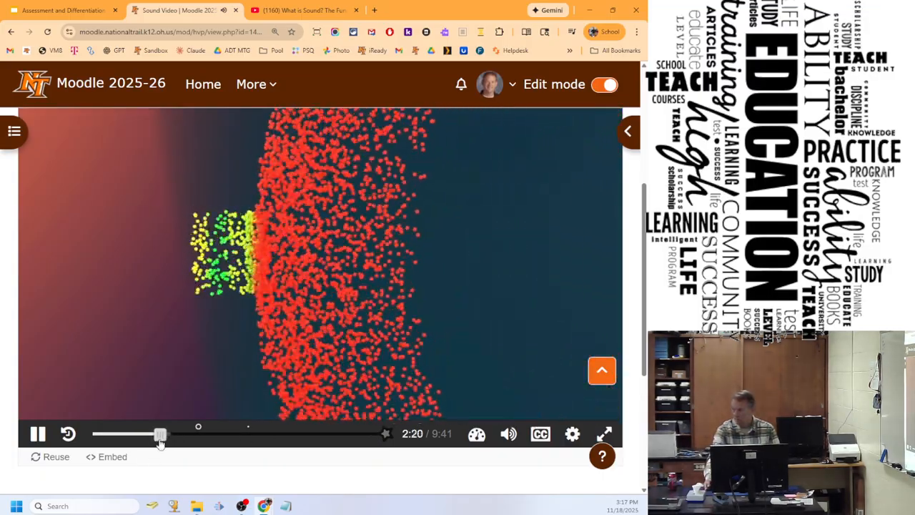
left_click(43, 437)
left_click_drag(161, 438, 242, 440)
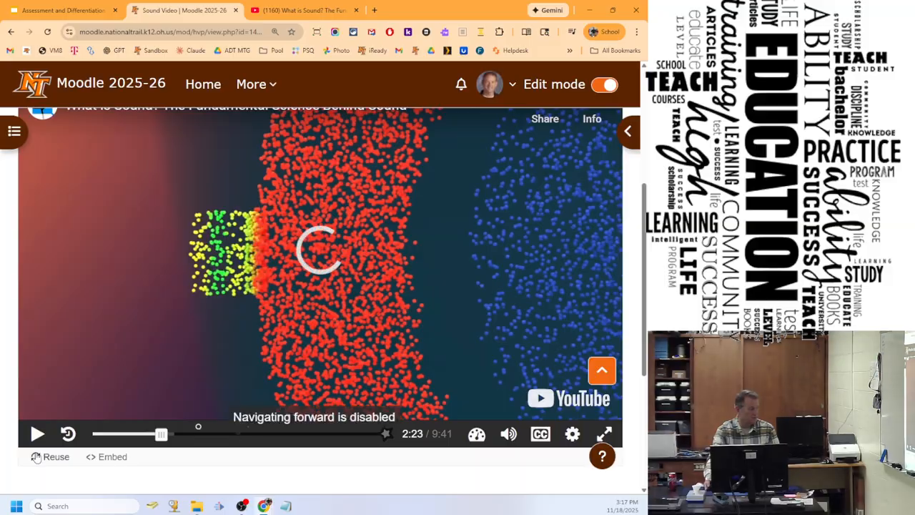
left_click(37, 435)
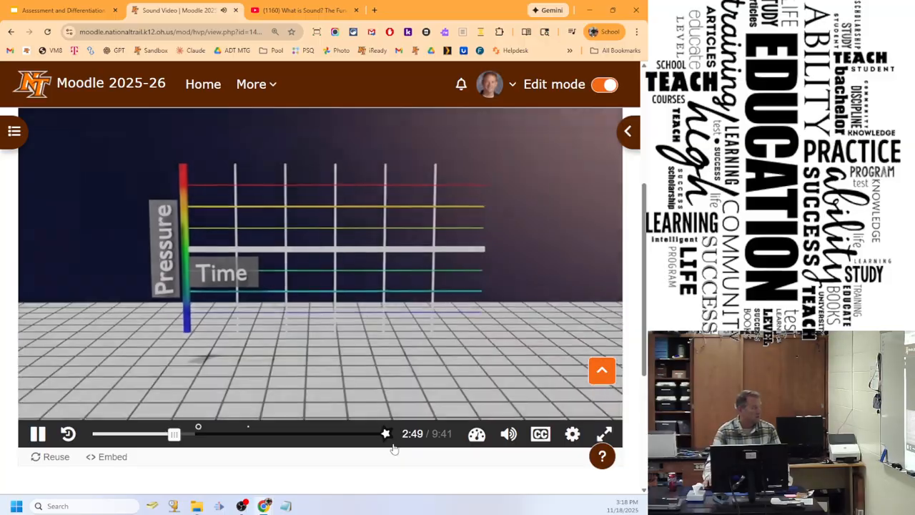
Reopen the Sound Video activity's settings for editing.
scroll(346, 392, "up", 1)
scroll(346, 392, "down", 1)
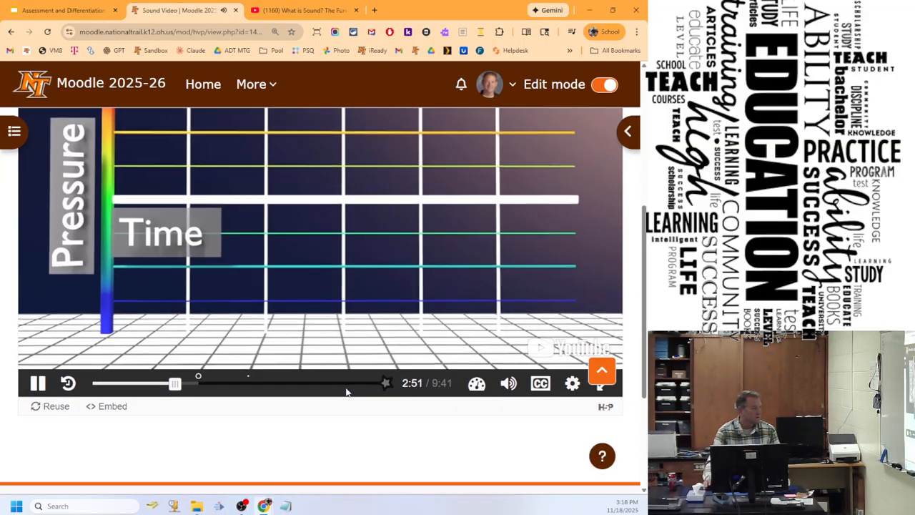
scroll(346, 392, "up", 4)
left_click(225, 288)
scroll(373, 326, "down", 10)
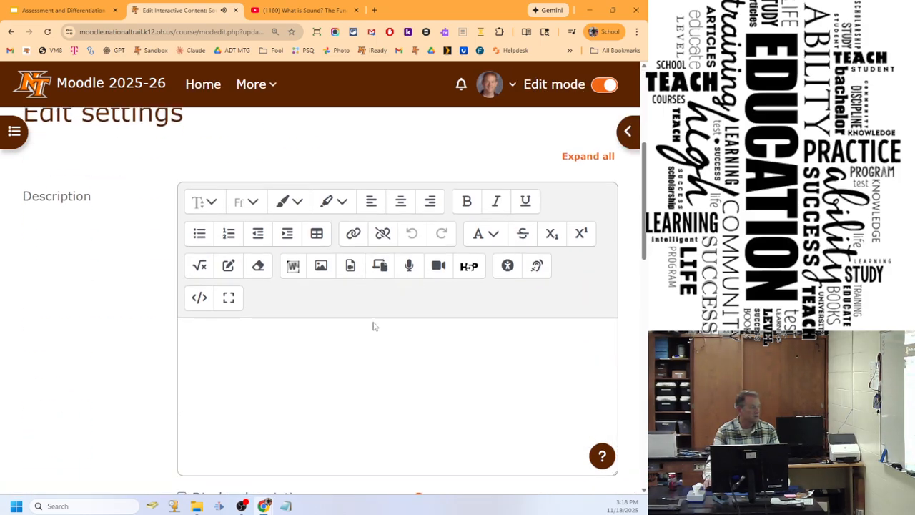
Look over the Add interactions and Upload/embed video stages of the Sound Video interactive content.
scroll(374, 326, "down", 3)
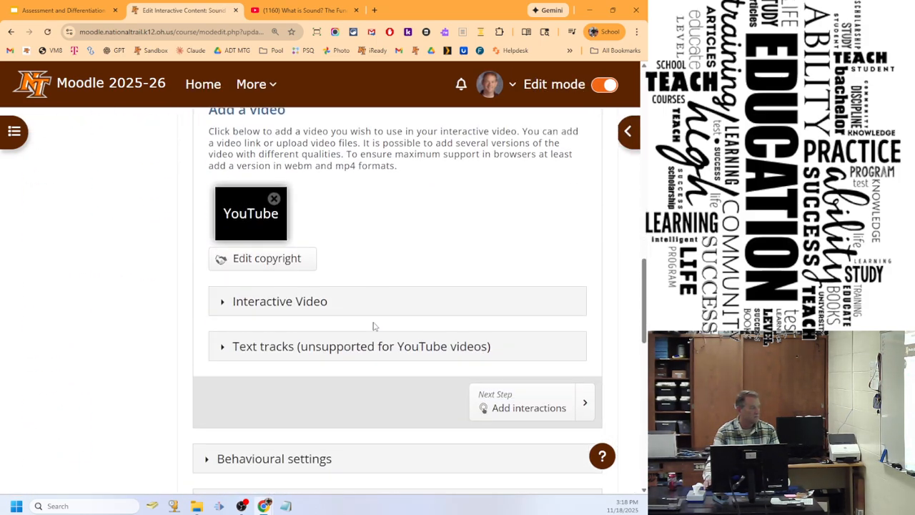
scroll(373, 326, "up", 4)
left_click(389, 323)
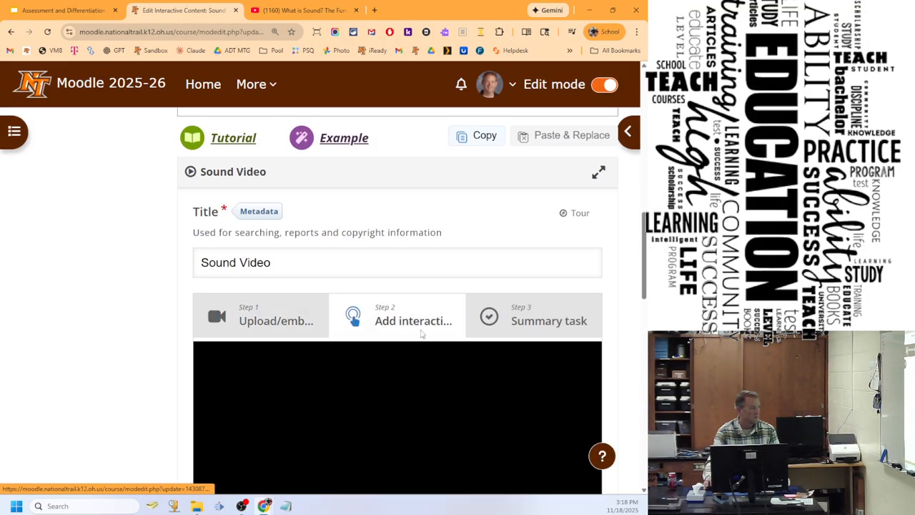
left_click(268, 325)
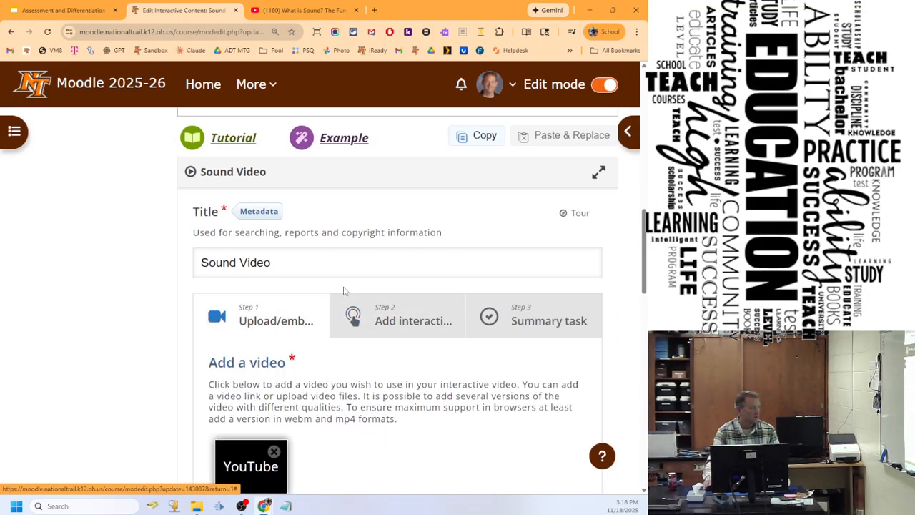
scroll(344, 290, "down", 3)
scroll(367, 329, "down", 2)
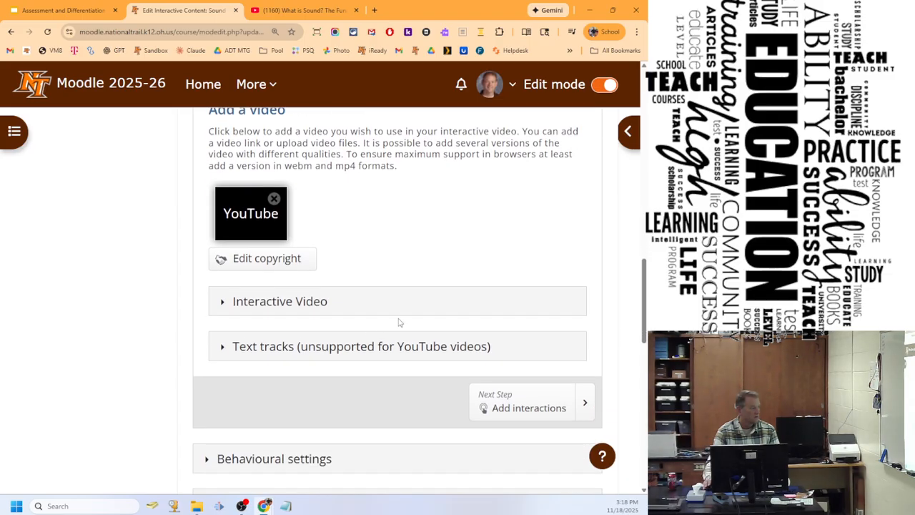
scroll(396, 315, "up", 3)
Show the video's Add interactions stage, start playback, and jump to the "What is sound?" question to select it.
left_click(394, 226)
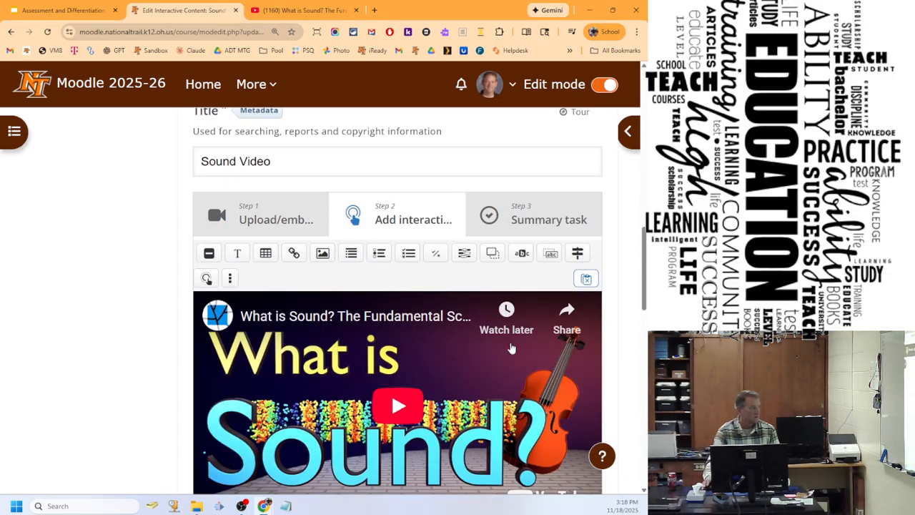
scroll(500, 372, "down", 1)
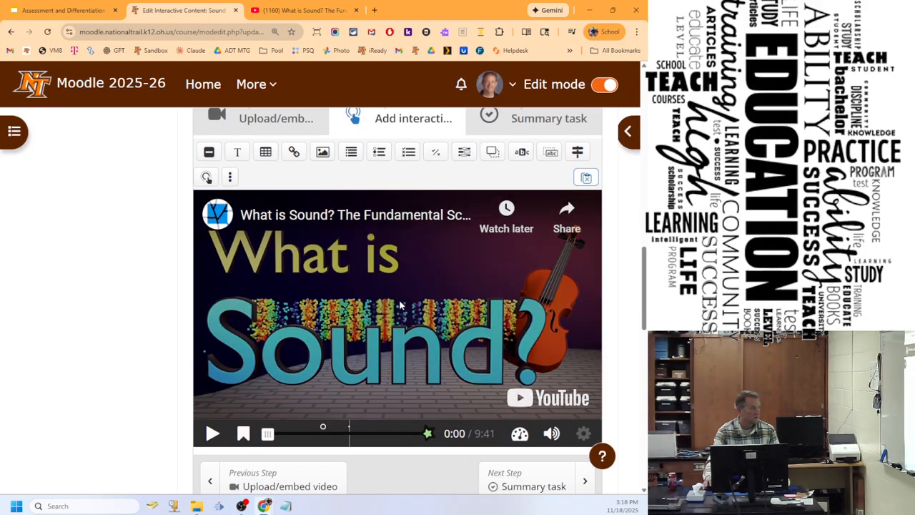
left_click(380, 399)
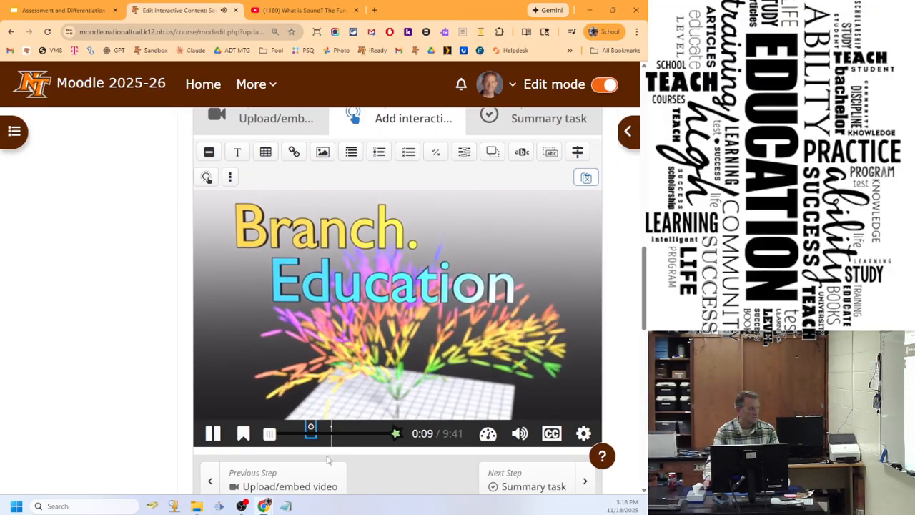
left_click(311, 432)
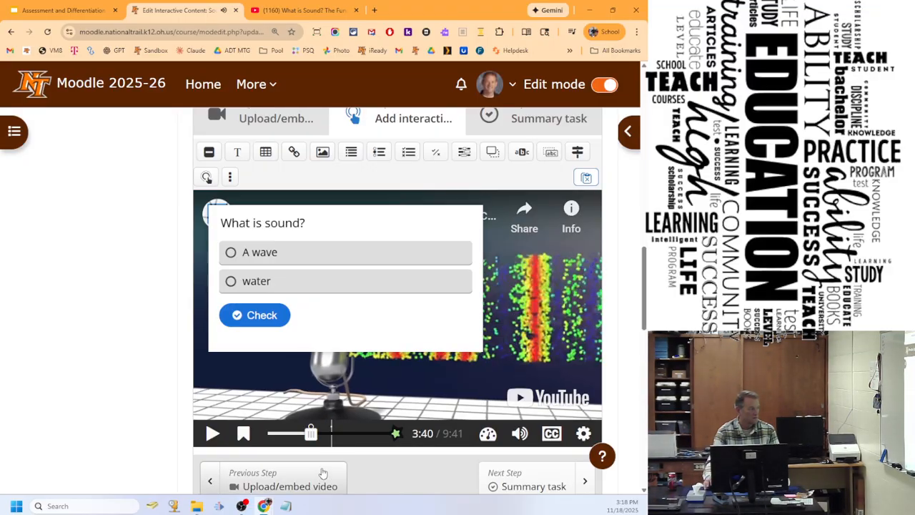
left_click(259, 323)
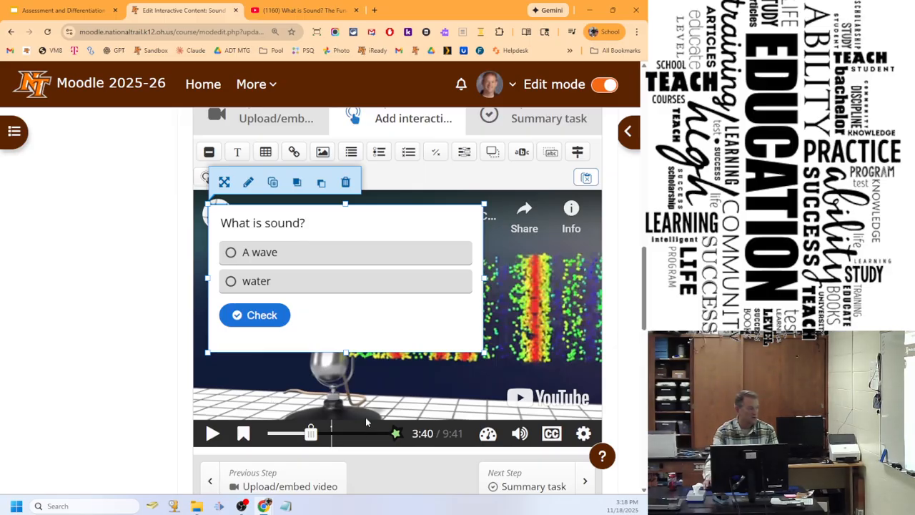
Move the video's playhead to 5:19 and view the list of submit screens, closing it again.
left_click(331, 434)
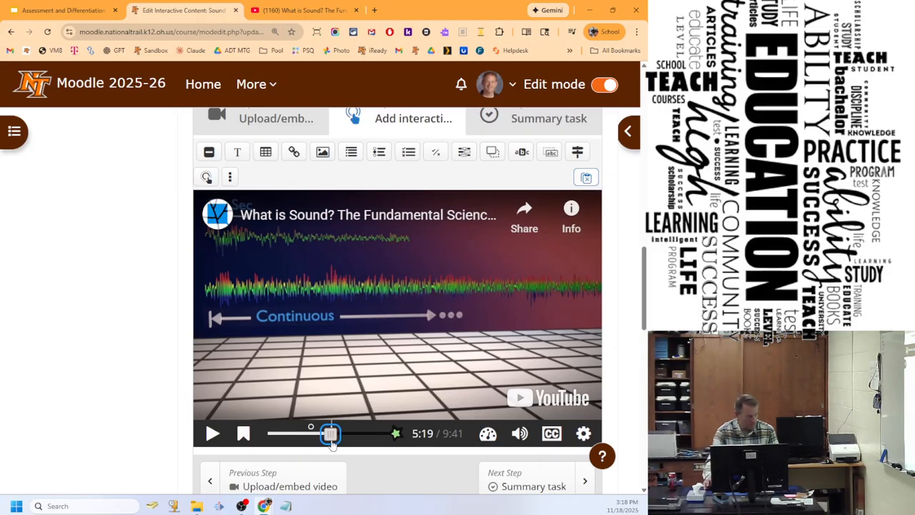
left_click(396, 434)
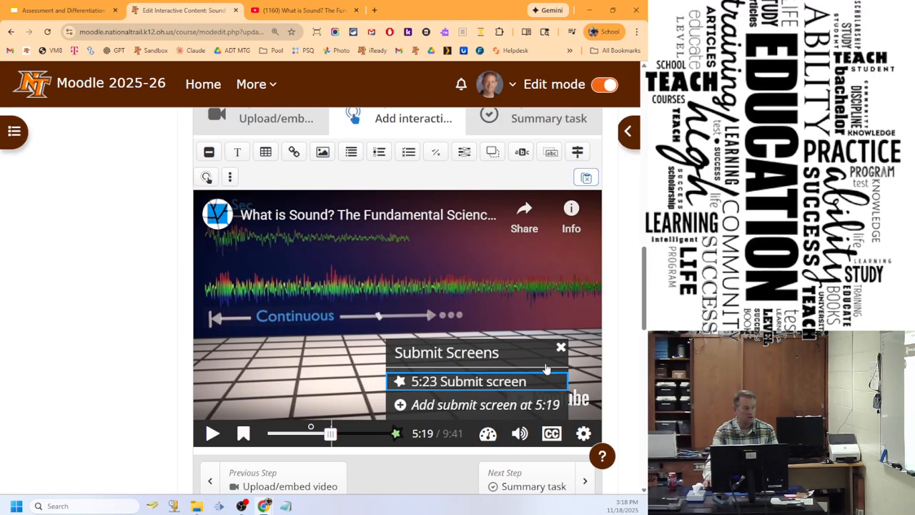
left_click(560, 347)
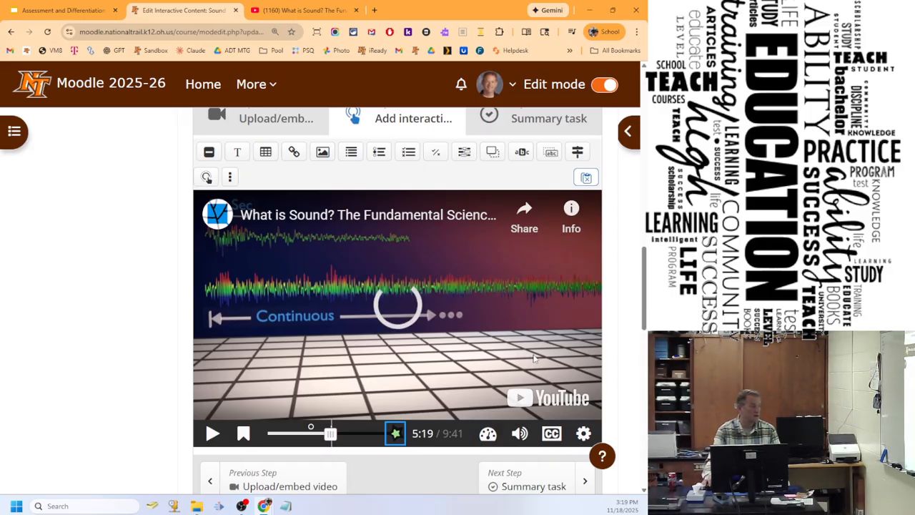
left_click(330, 434)
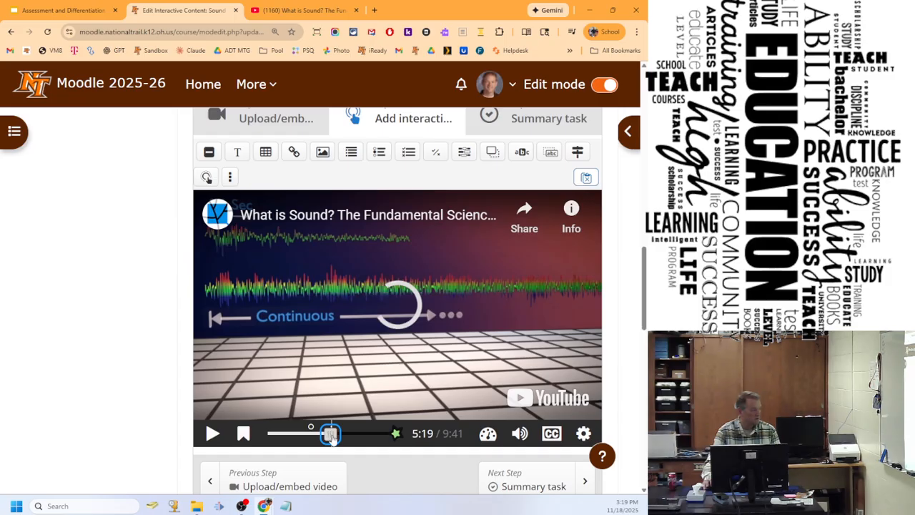
Return to the "What is sound?" question on the video timeline and open it for editing.
scroll(365, 412, "down", 1)
scroll(365, 413, "down", 3)
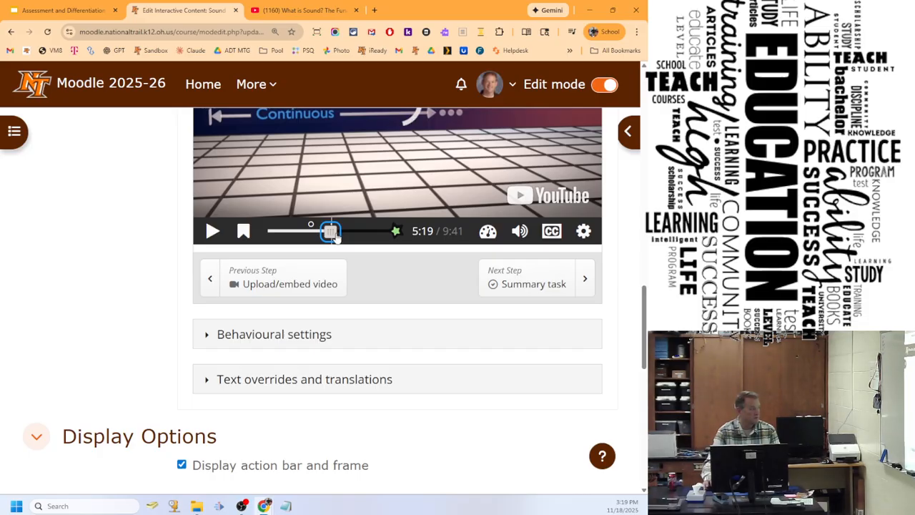
scroll(376, 271, "up", 4)
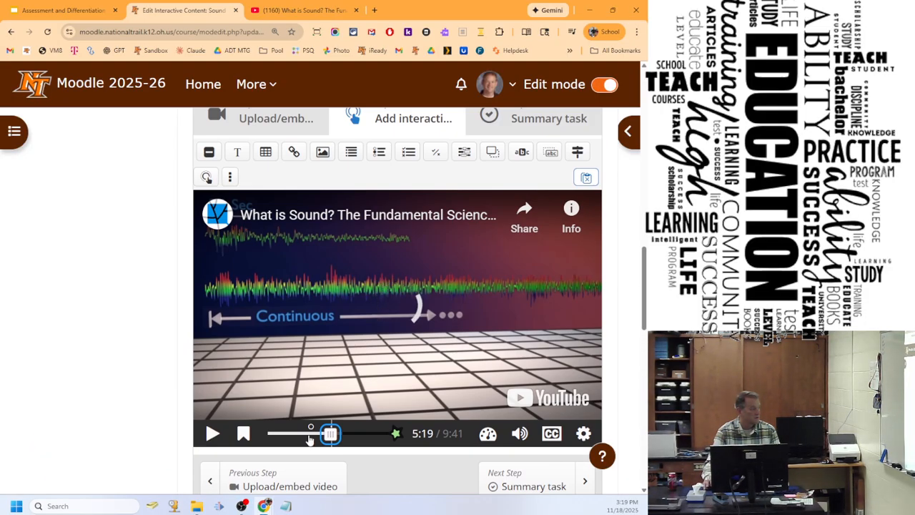
left_click(310, 430)
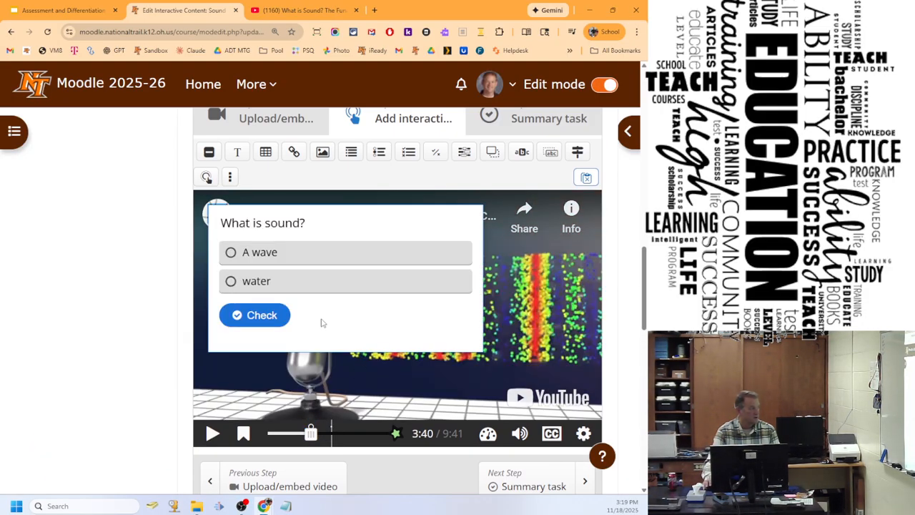
left_click(345, 333)
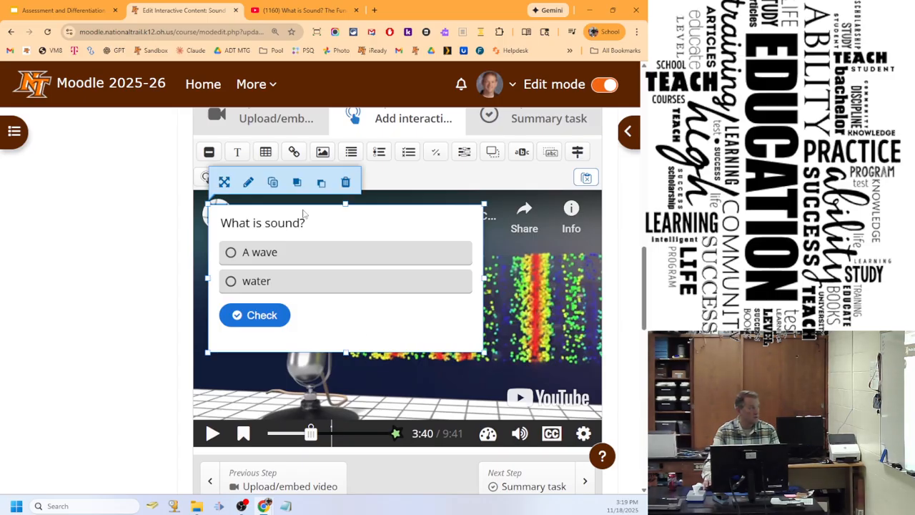
left_click(248, 182)
scroll(440, 389, "down", 10)
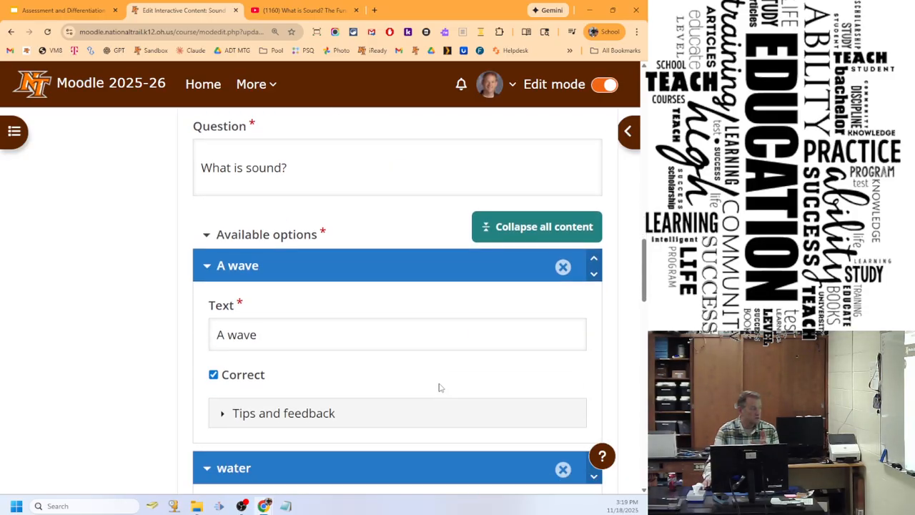
Review the question's behavioural settings, and expand its adaptivity settings for the action on all correct.
scroll(434, 383, "down", 2)
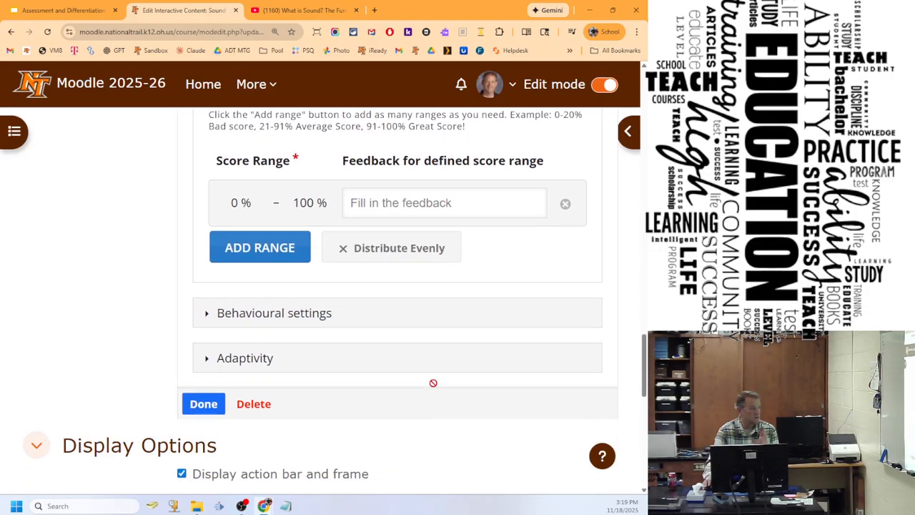
left_click(207, 313)
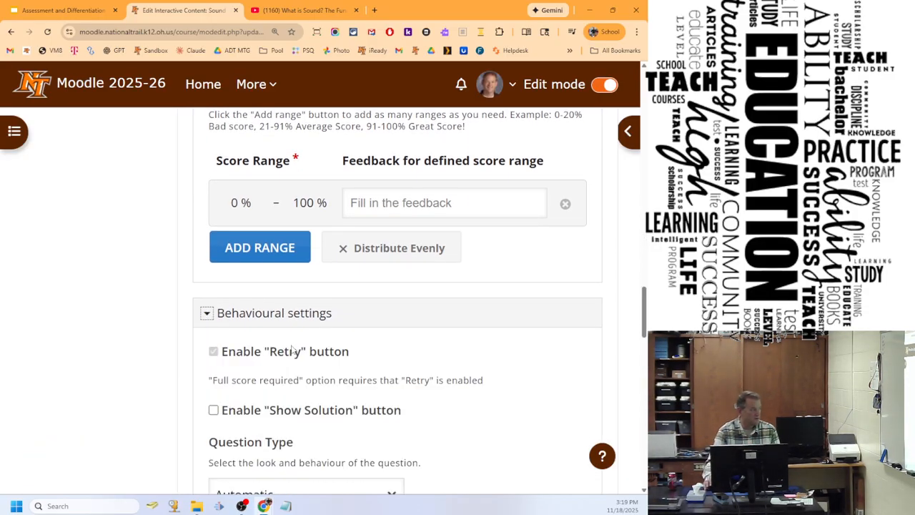
scroll(292, 351, "down", 3)
scroll(298, 365, "up", 6)
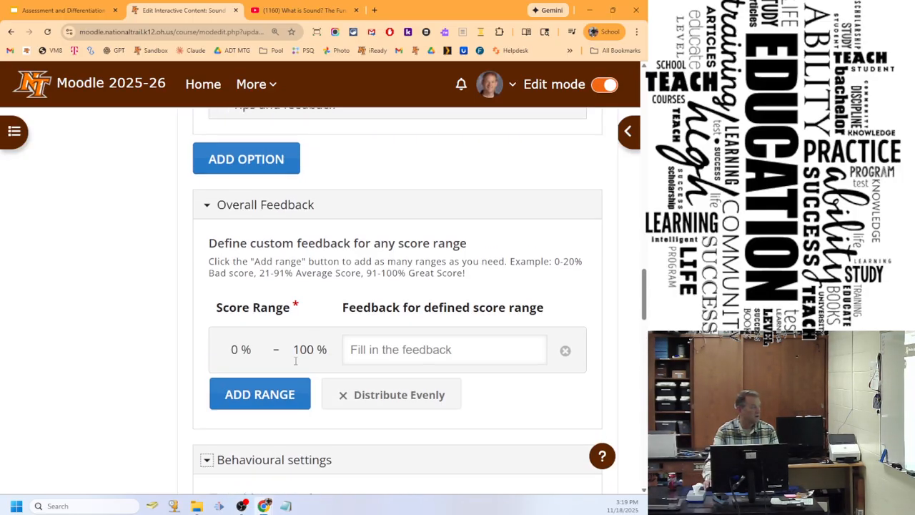
left_click(207, 465)
scroll(309, 349, "down", 3)
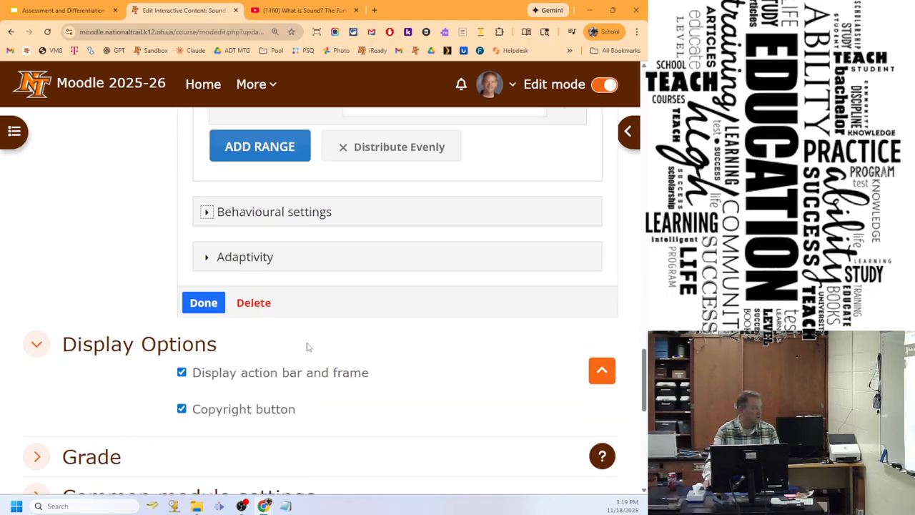
left_click(206, 258)
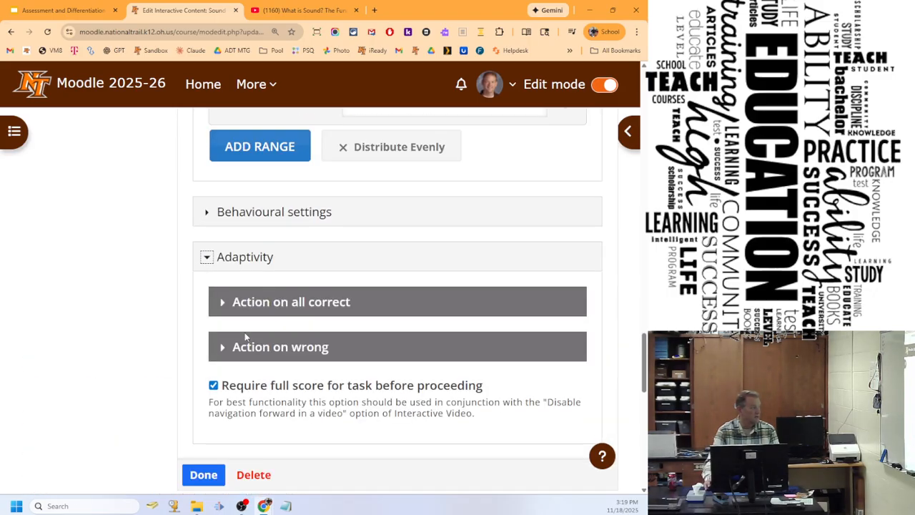
left_click(223, 303)
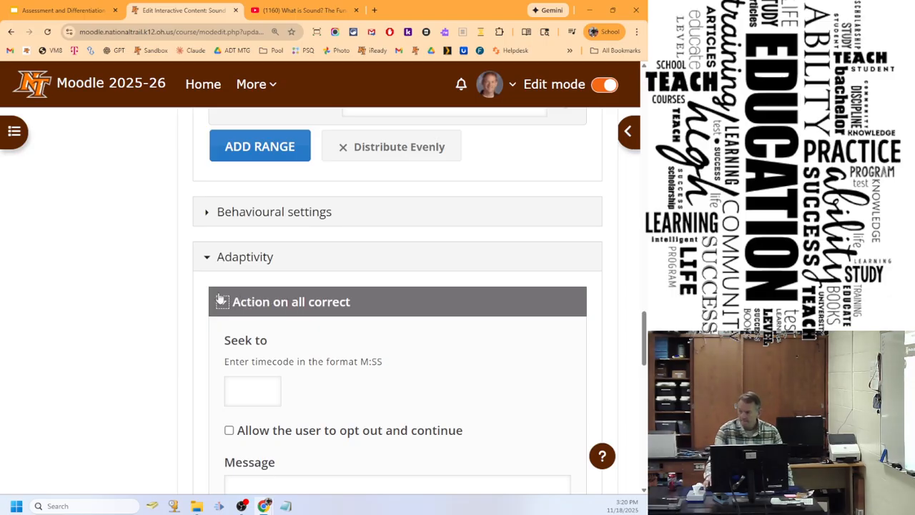
Review the multiple-choice question's display time, question text, answer options, overall feedback and adaptivity settings.
scroll(541, 296, "up", 10)
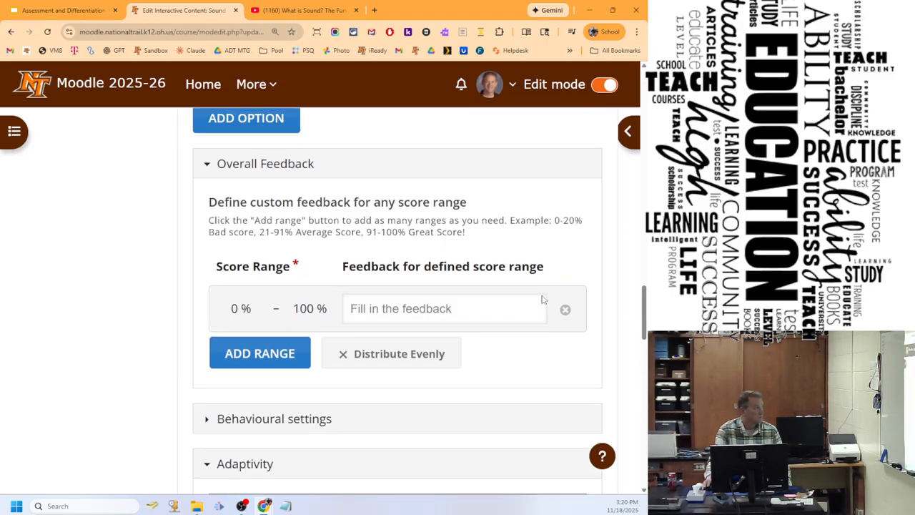
scroll(429, 290, "up", 3)
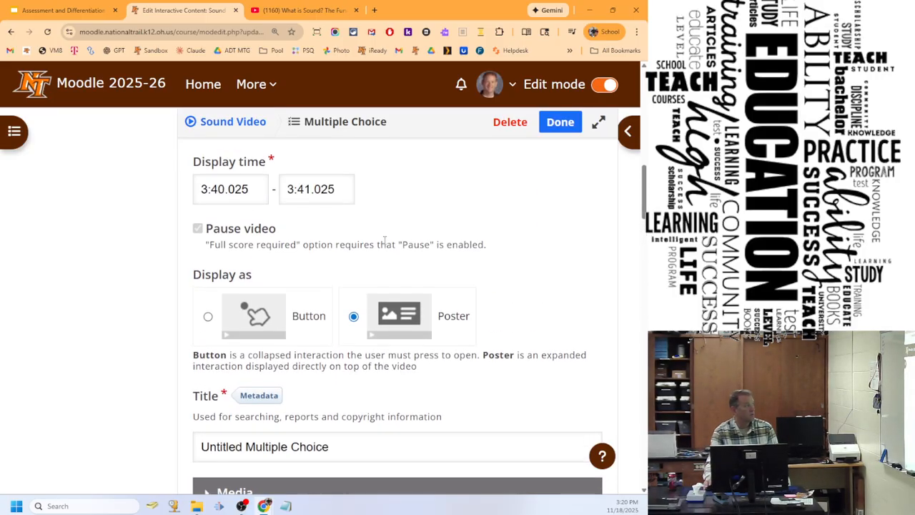
scroll(434, 296, "down", 5)
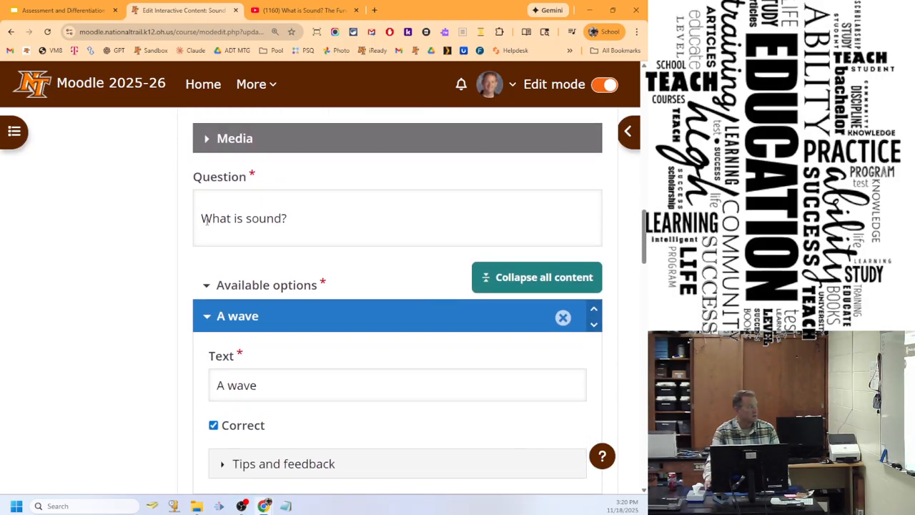
left_click(199, 222)
scroll(307, 286, "down", 3)
scroll(274, 268, "up", 1)
scroll(274, 269, "up", 1)
left_click(211, 297)
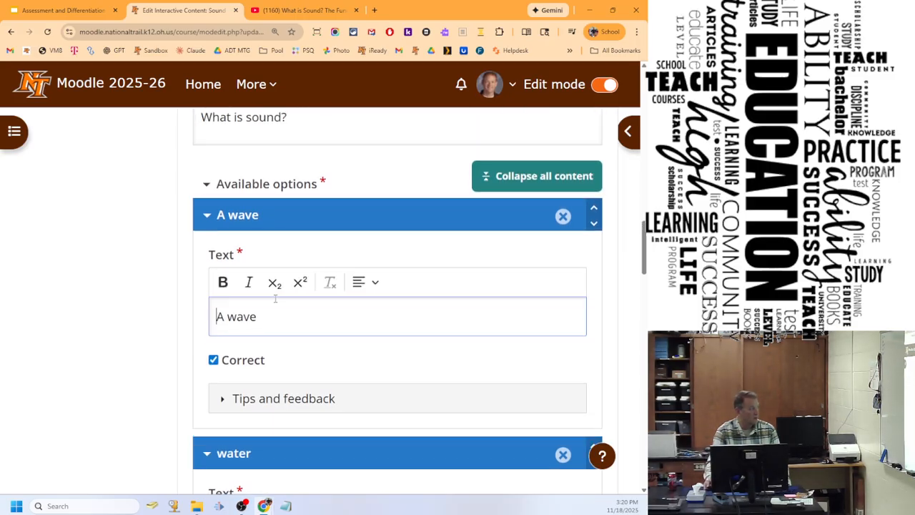
scroll(380, 337, "down", 1)
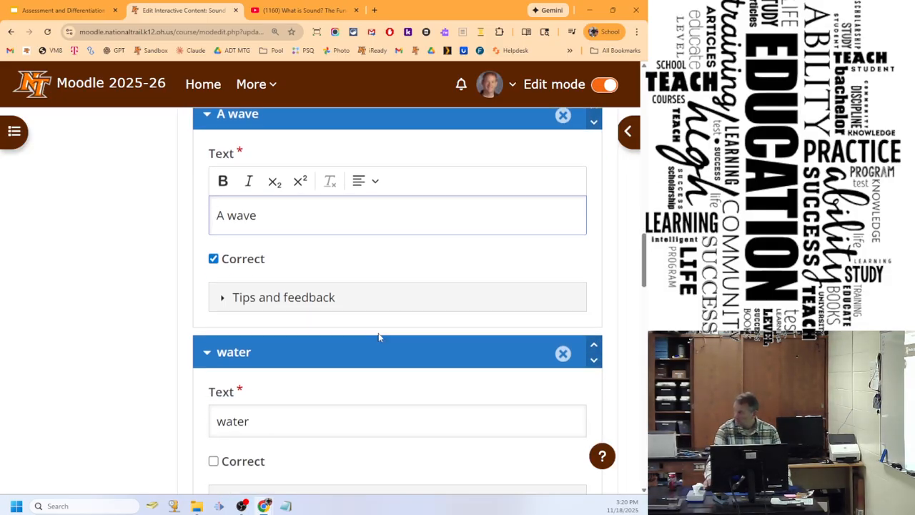
scroll(379, 337, "up", 15)
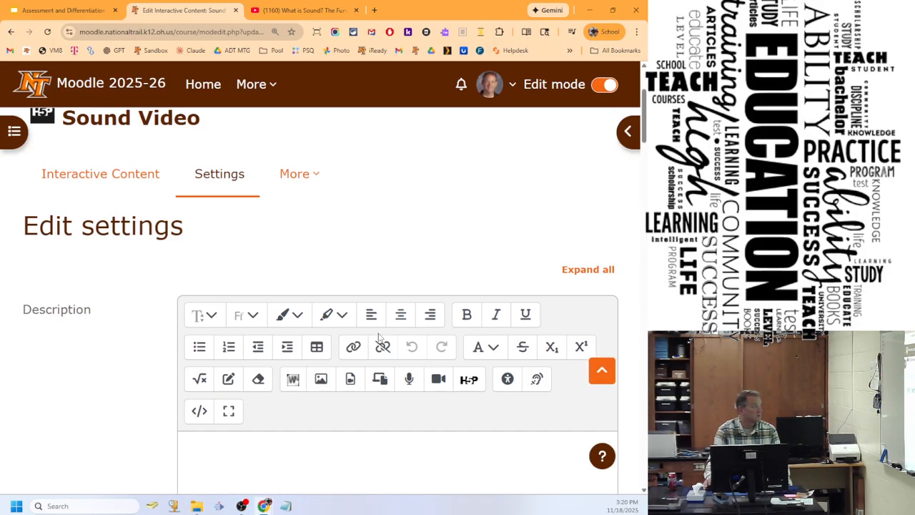
scroll(380, 336, "down", 5)
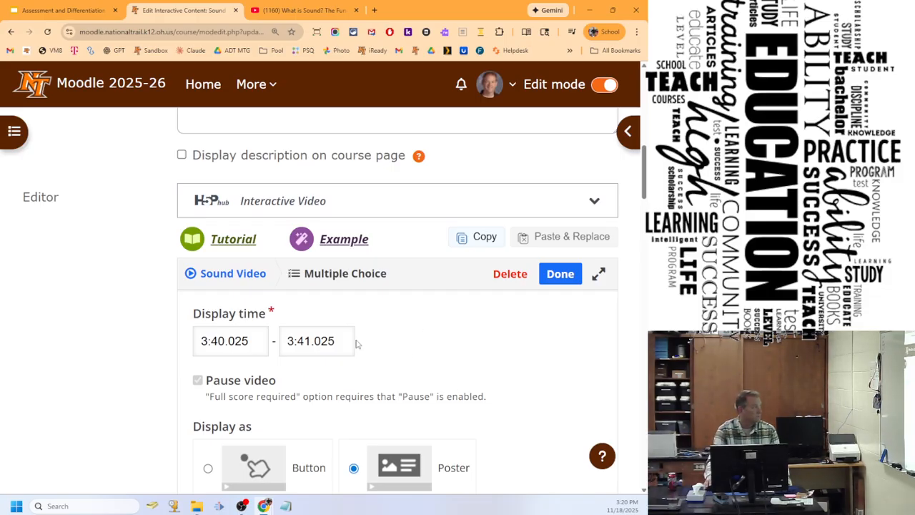
scroll(346, 333, "up", 10)
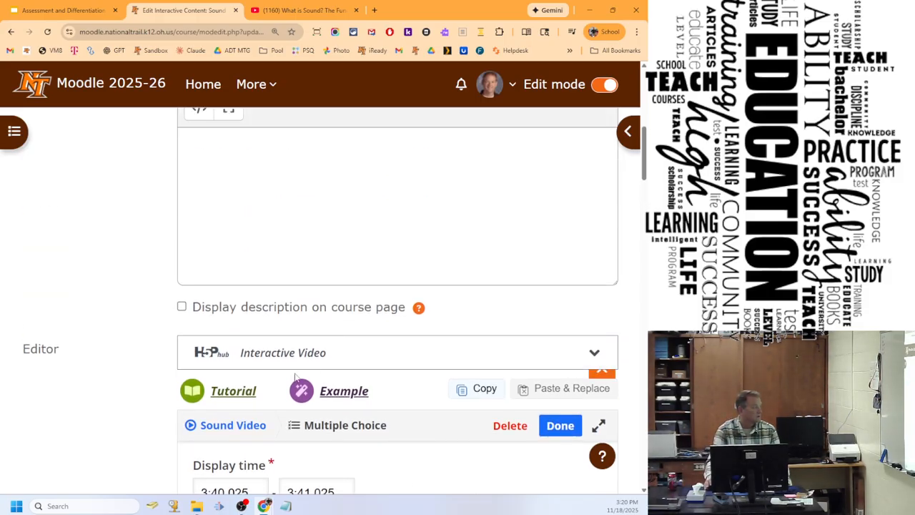
scroll(299, 226, "down", 10)
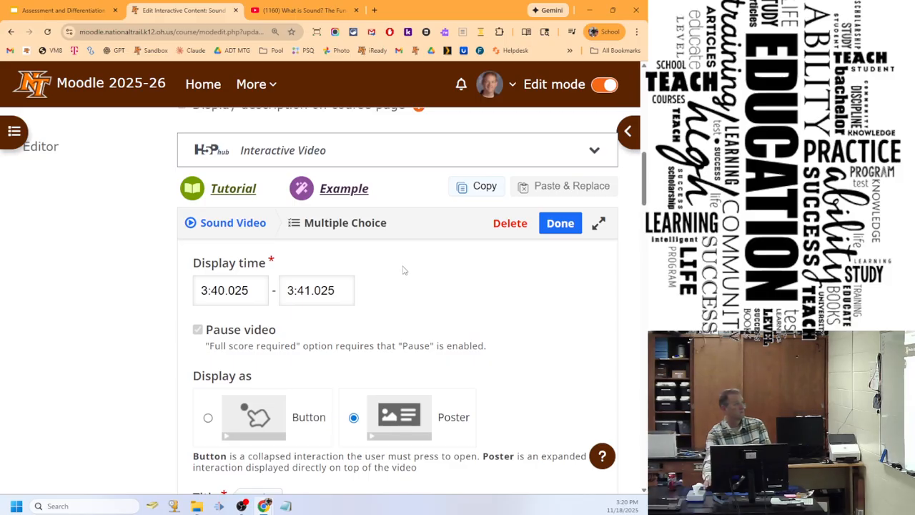
scroll(403, 270, "up", 1)
scroll(360, 370, "down", 8)
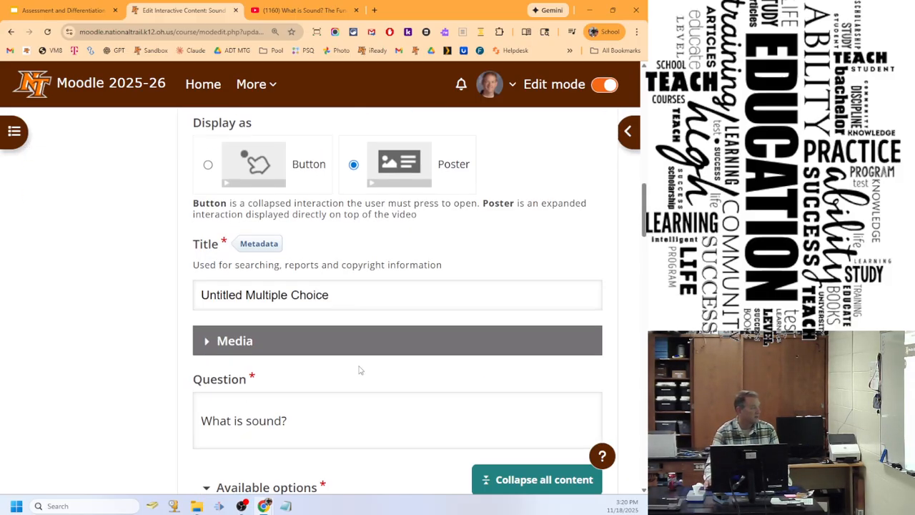
scroll(359, 369, "down", 12)
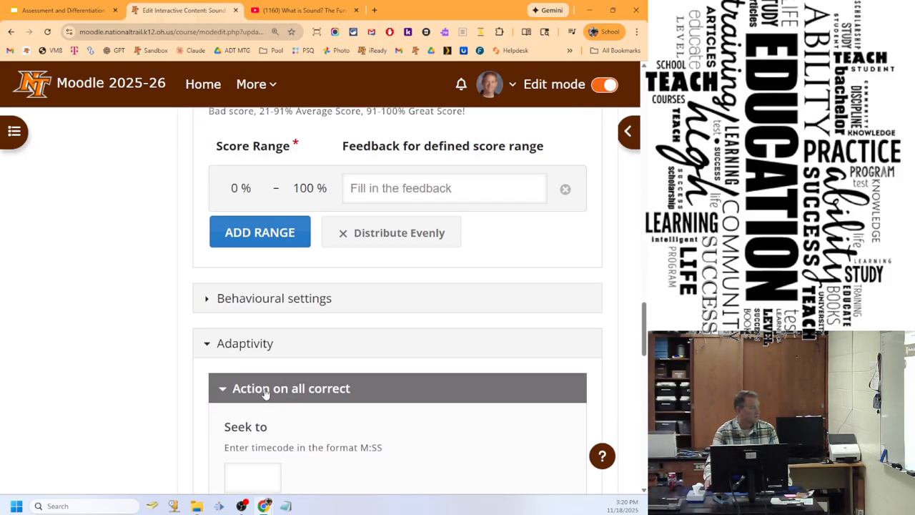
Finish editing the multiple-choice question, then go to the embedded video's setup and review its Interactive Video title and description options.
scroll(264, 387, "down", 4)
left_click(205, 379)
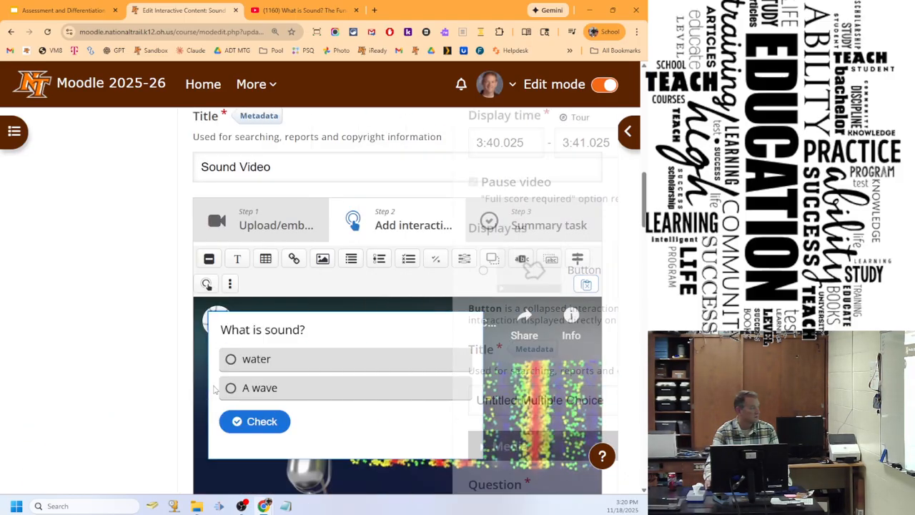
left_click(273, 227)
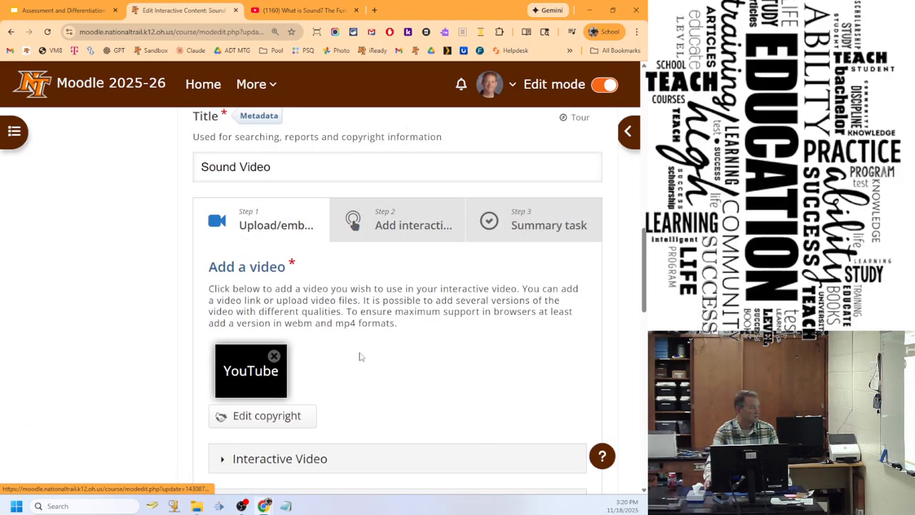
scroll(346, 347, "down", 2)
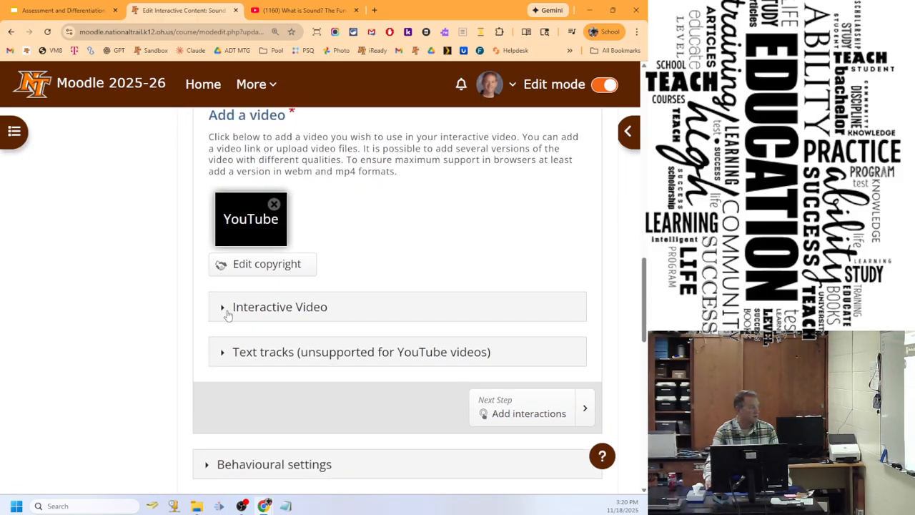
left_click(223, 308)
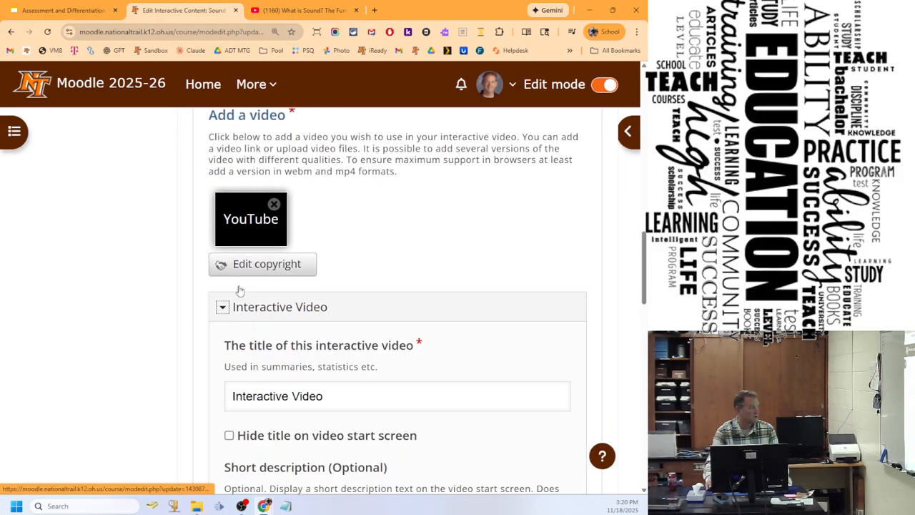
scroll(286, 350, "down", 1)
scroll(285, 349, "down", 6)
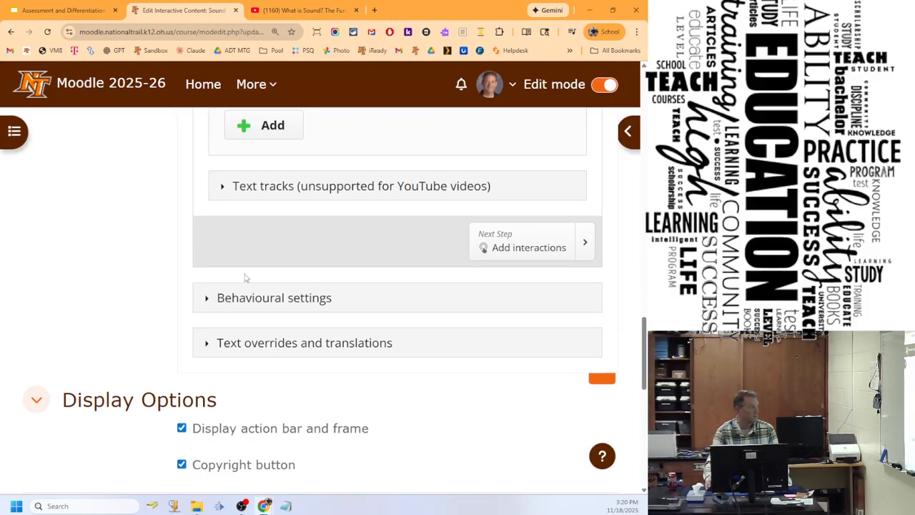
Expand the interactive video's behavioural settings and examine the start time option.
left_click(207, 299)
scroll(329, 302, "down", 1)
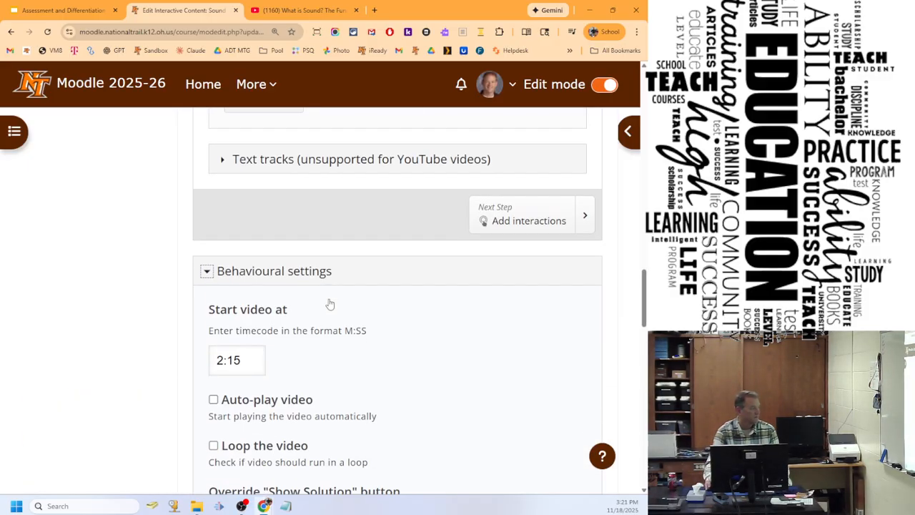
double_click(223, 337)
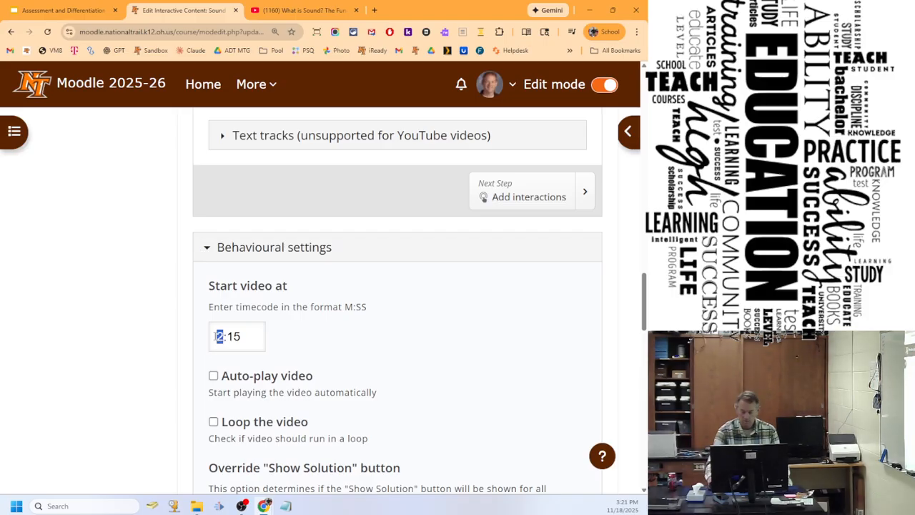
scroll(350, 353, "up", 15)
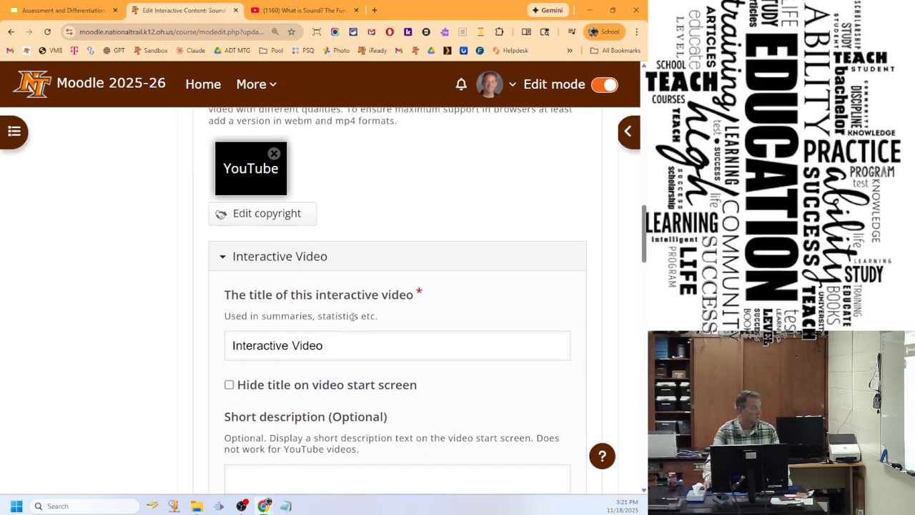
scroll(350, 319, "down", 10)
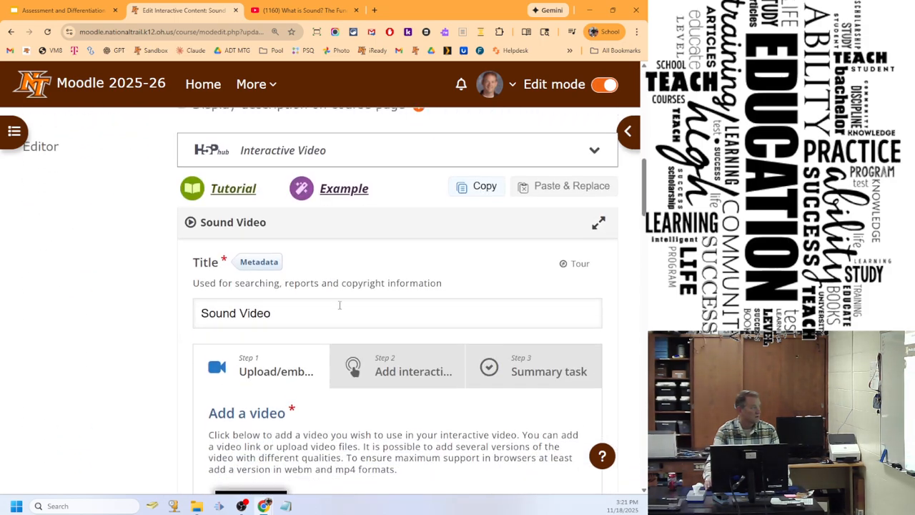
Go back to the video interactions, move the playhead to 1:58, and jump to the "What is sound?" question marker.
left_click(397, 369)
scroll(370, 302, "down", 4)
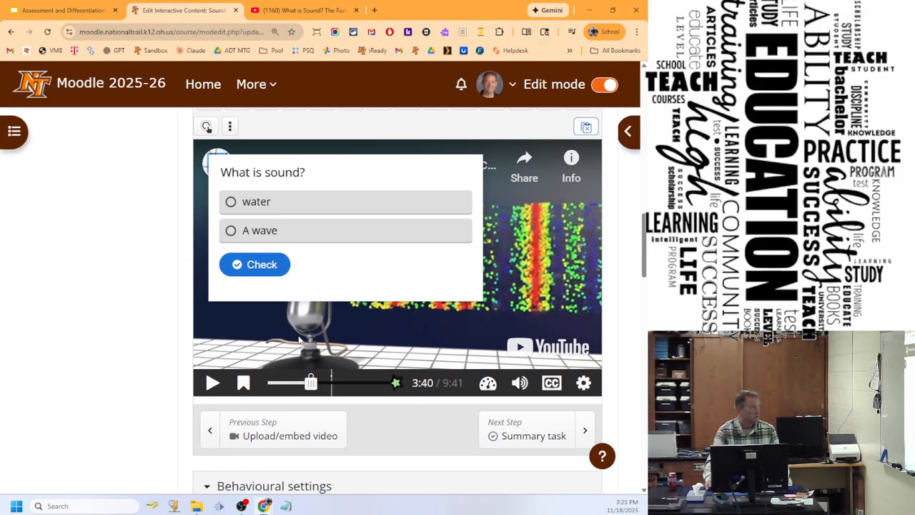
left_click(310, 384)
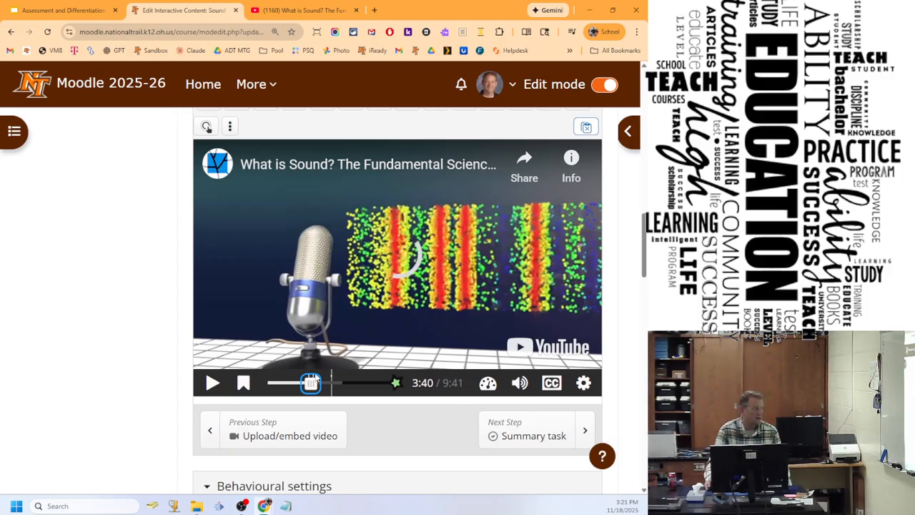
left_click(310, 380)
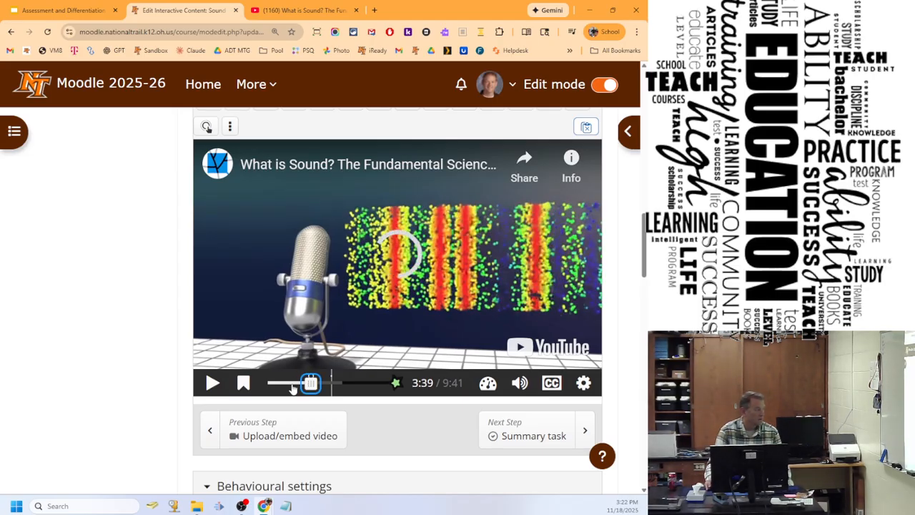
left_click_drag(310, 380, 291, 384)
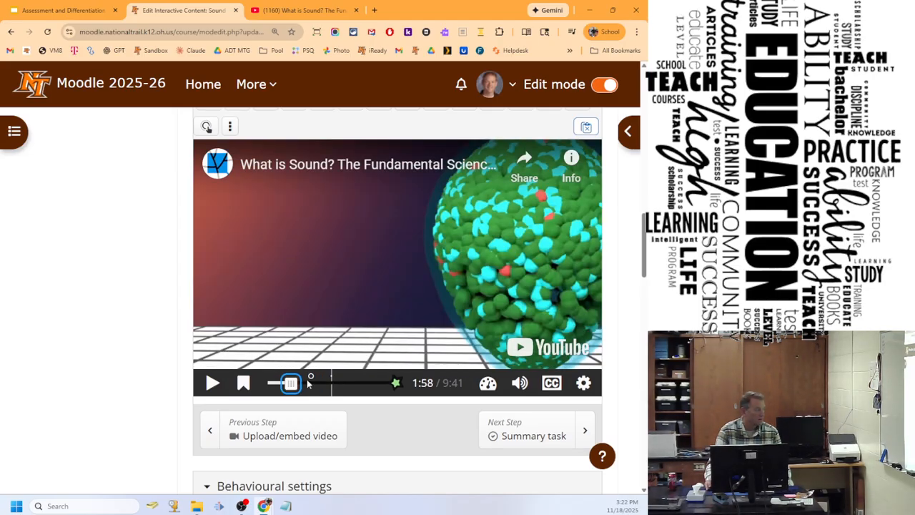
left_click(313, 379)
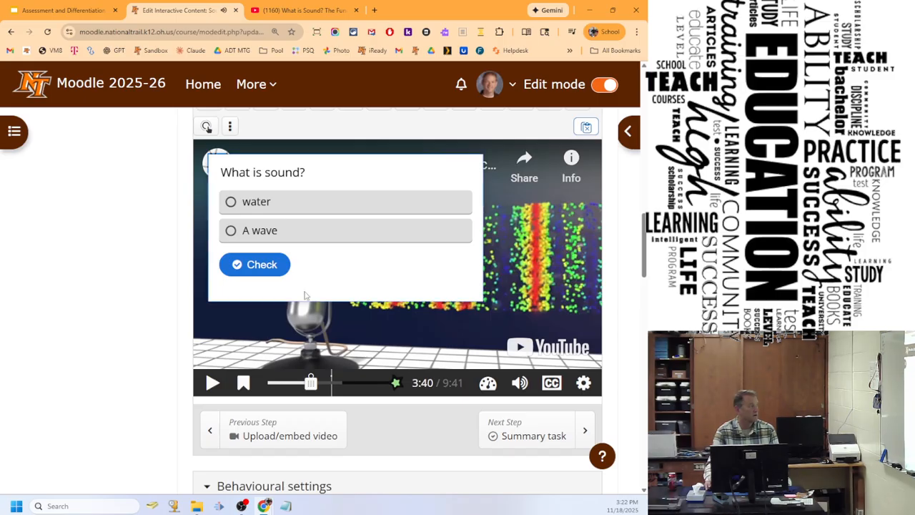
Open the "What is sound?" question for editing and set its display time to 2:40.025 - 2:41.025.
left_click(265, 175)
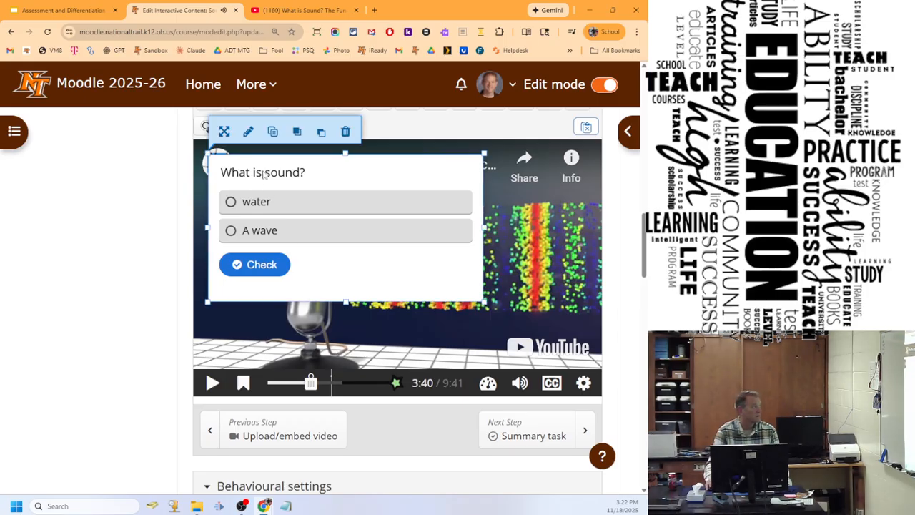
left_click(247, 133)
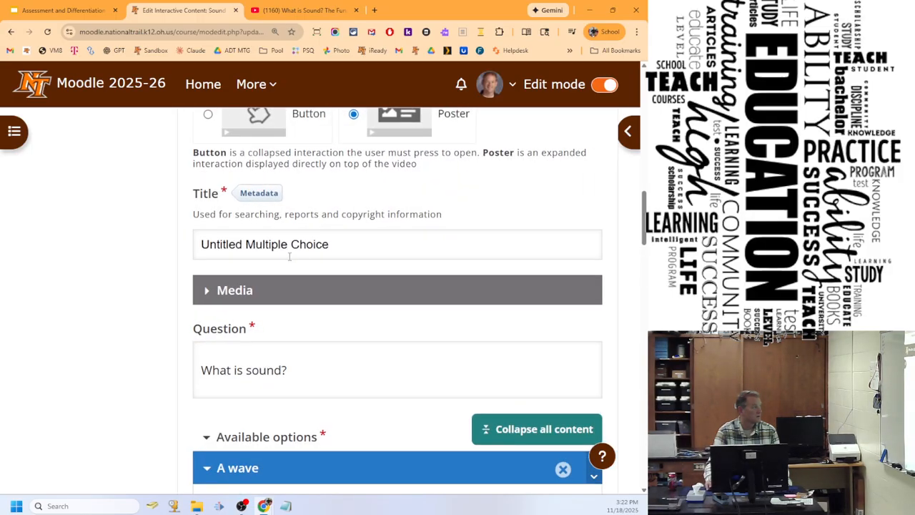
scroll(294, 328, "up", 4)
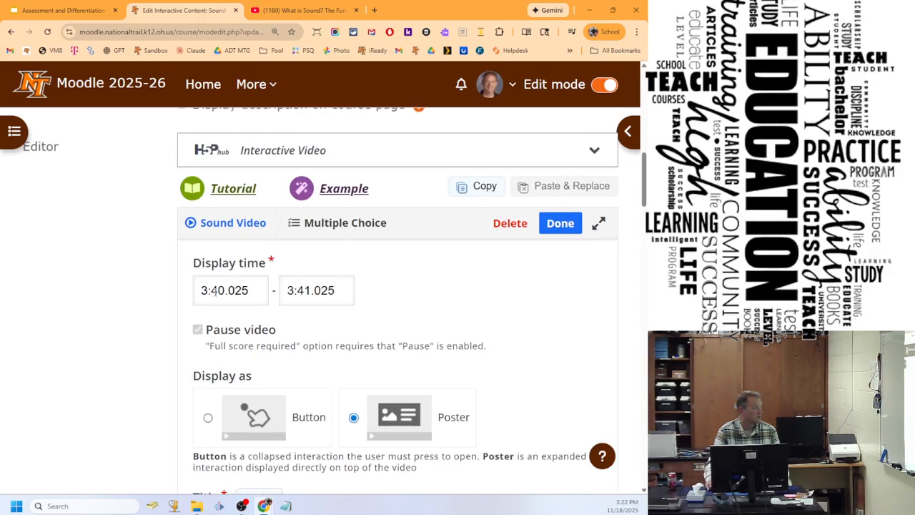
left_click_drag(207, 290, 196, 291)
type("2")
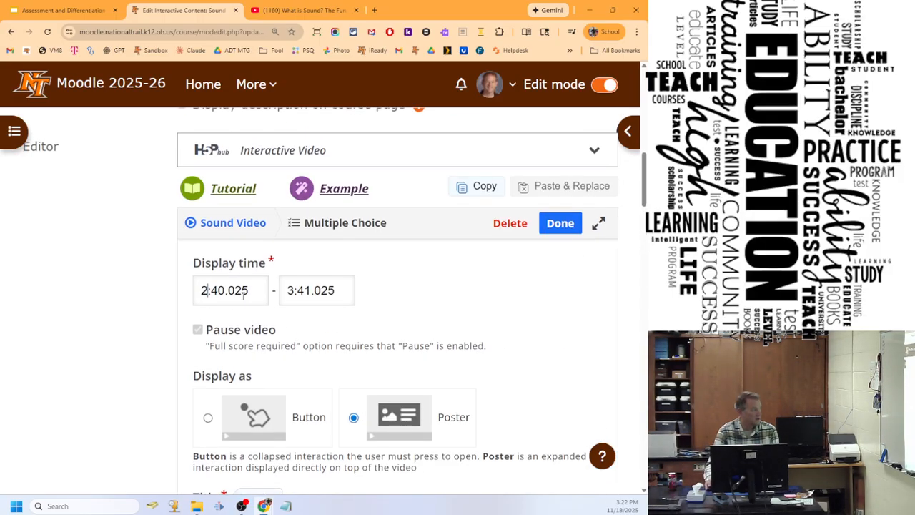
left_click_drag(293, 292, 287, 291)
type("2")
Check the question's answer options and adaptivity, save and display the activity, and acknowledge the data reset notice.
scroll(342, 343, "down", 6)
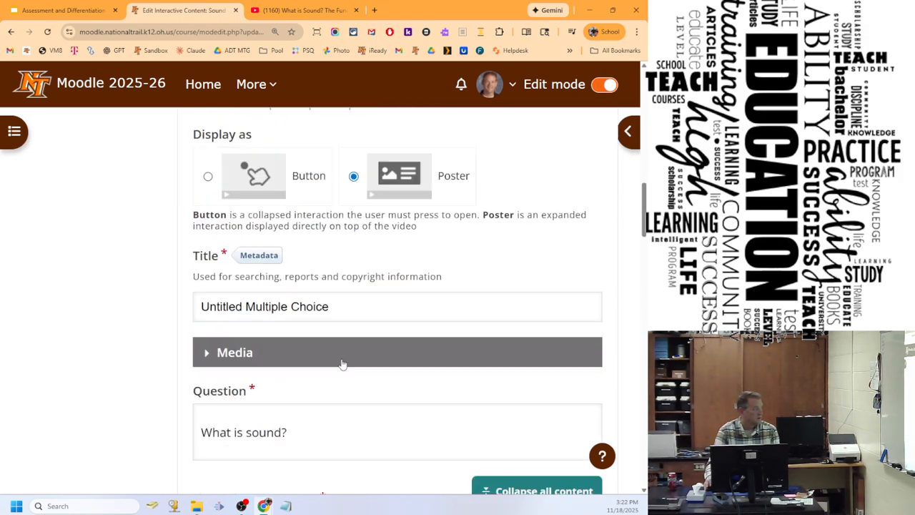
scroll(341, 358, "down", 10)
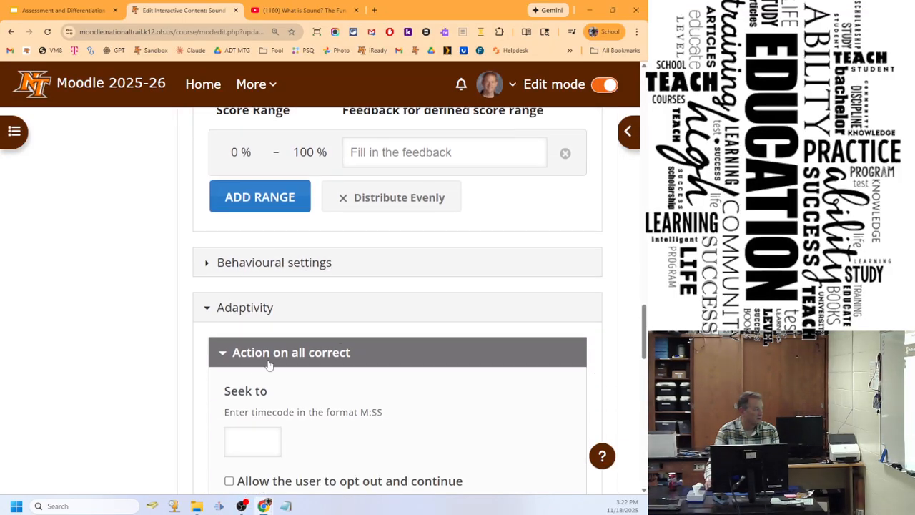
scroll(298, 377, "down", 3)
scroll(279, 351, "up", 20)
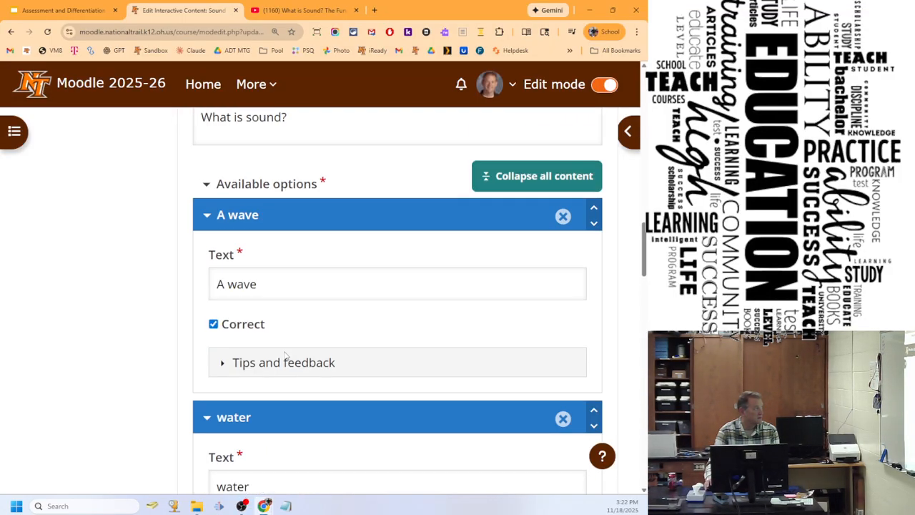
scroll(285, 356, "up", 3)
scroll(284, 353, "down", 4)
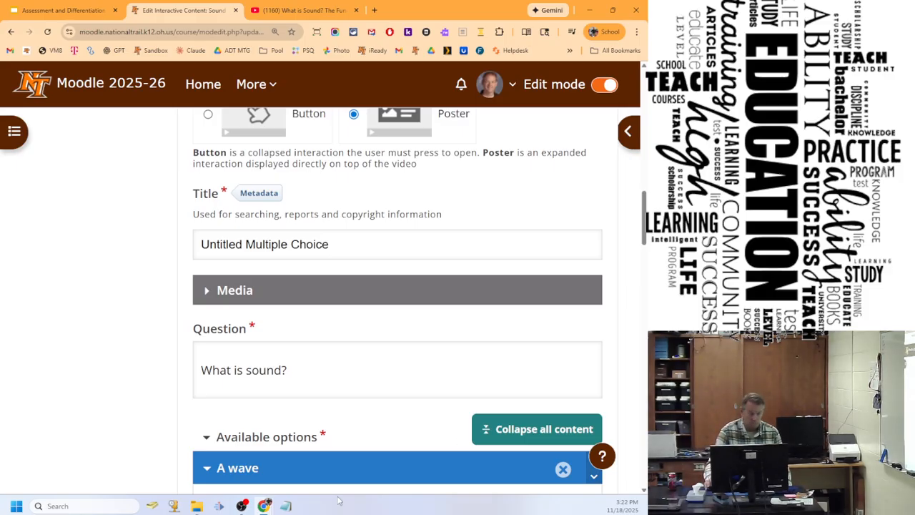
scroll(414, 397, "down", 20)
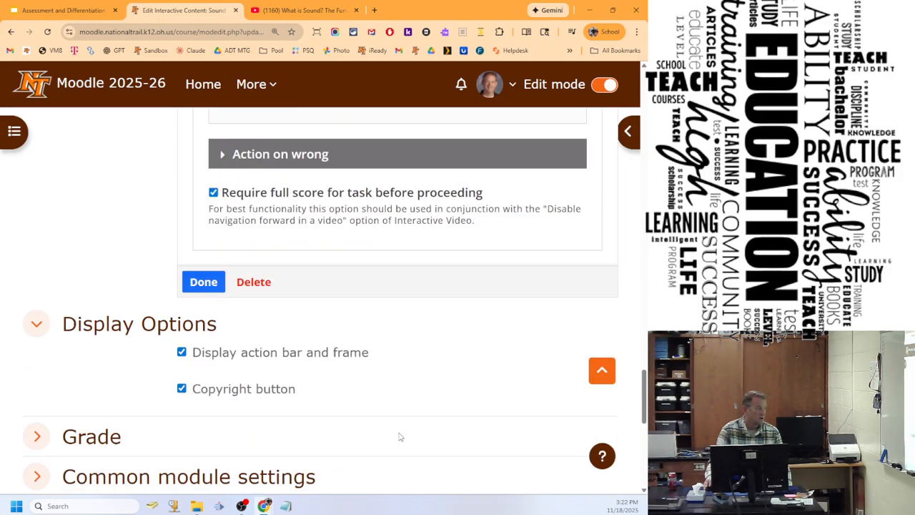
left_click(389, 393)
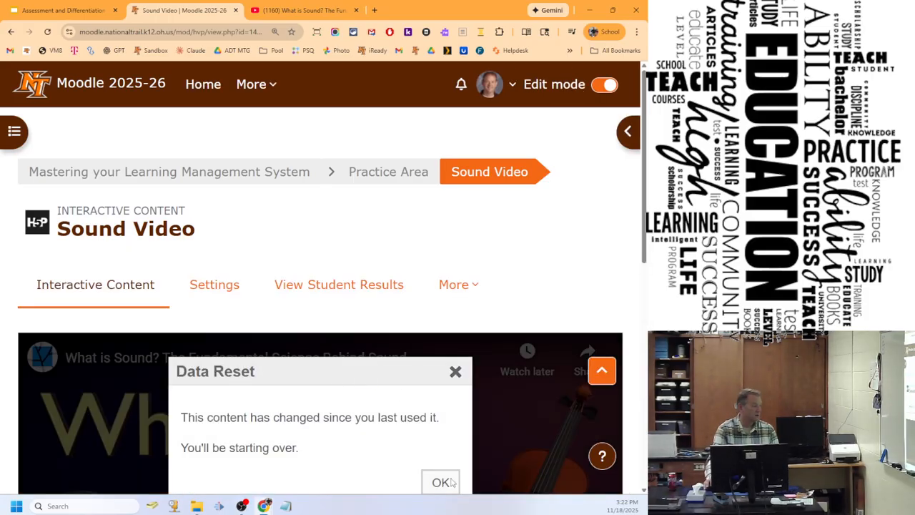
left_click(450, 482)
Go to the Practice Area section and duplicate the Sound Video activity.
left_click(409, 178)
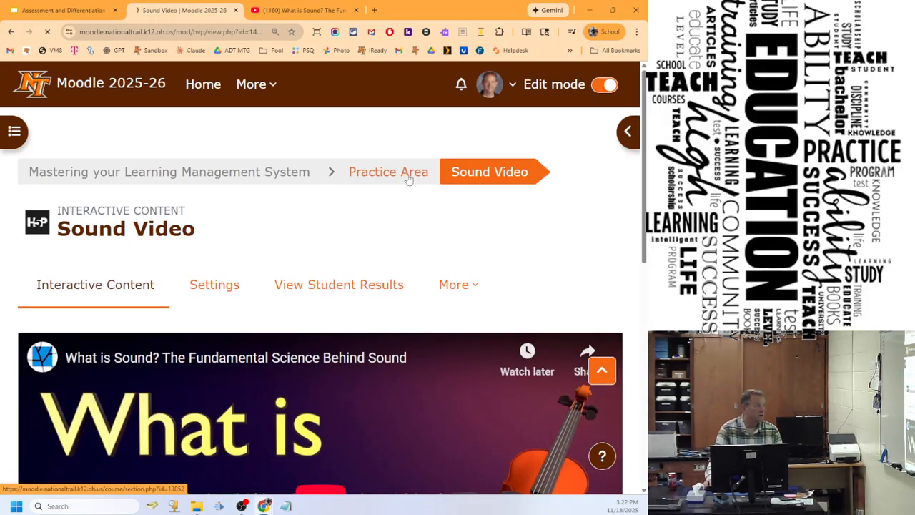
scroll(361, 305, "down", 15)
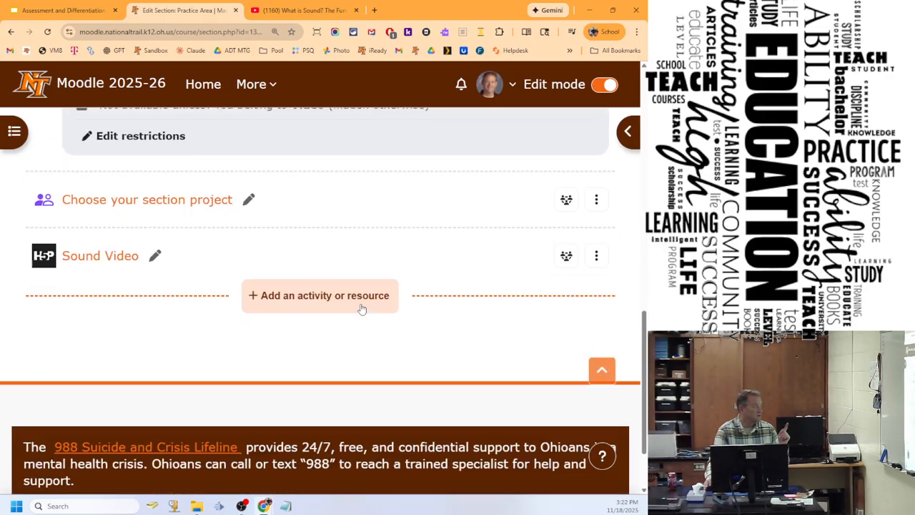
left_click(597, 223)
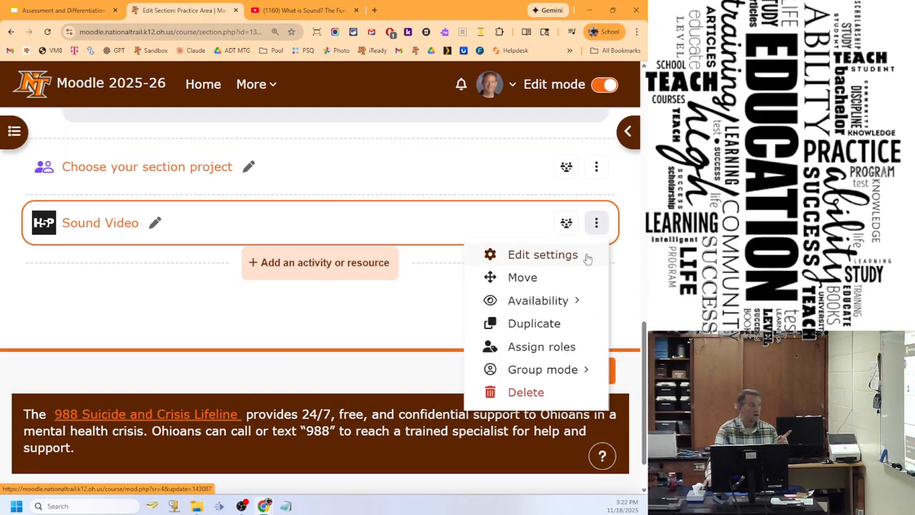
left_click(544, 329)
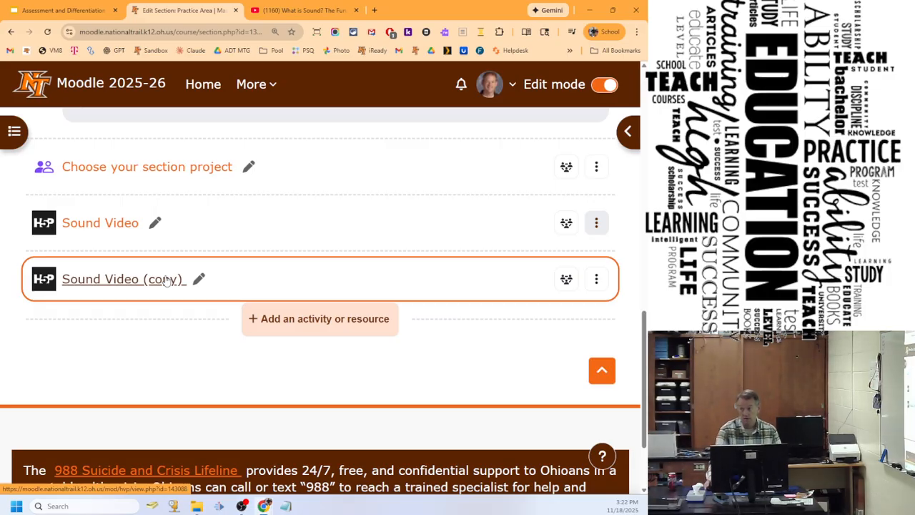
Delete the Sound Video (copy) activity from the Practice Area.
left_click(597, 283)
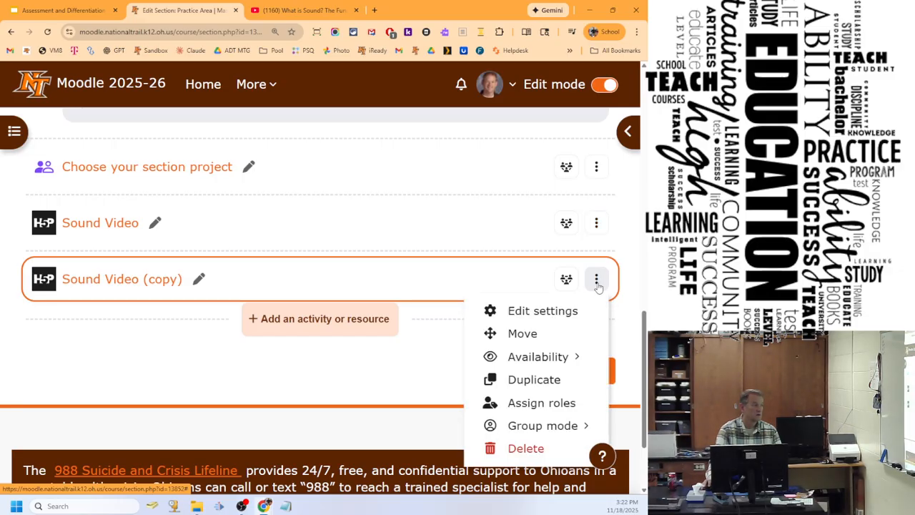
left_click(519, 450)
left_click(468, 227)
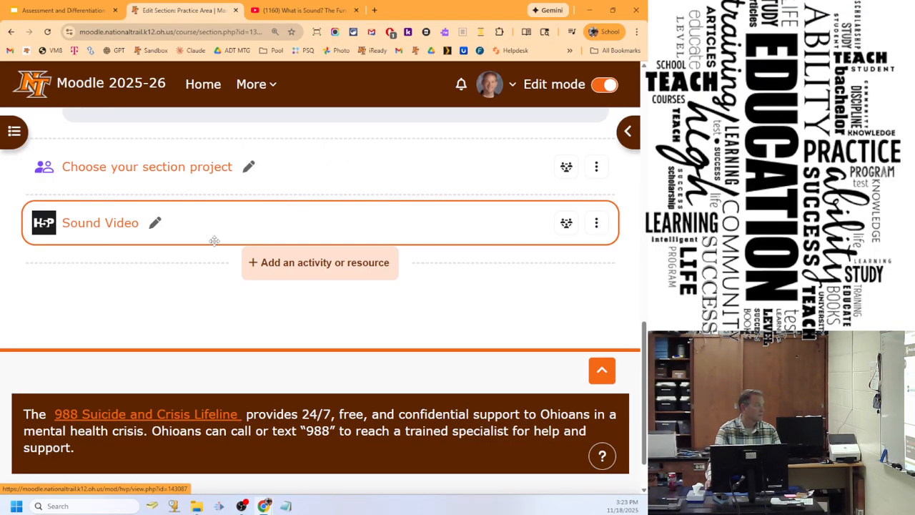
Open the Sound Video activity's settings and view its optional summary task, dismissing the introductory notice.
left_click(93, 226)
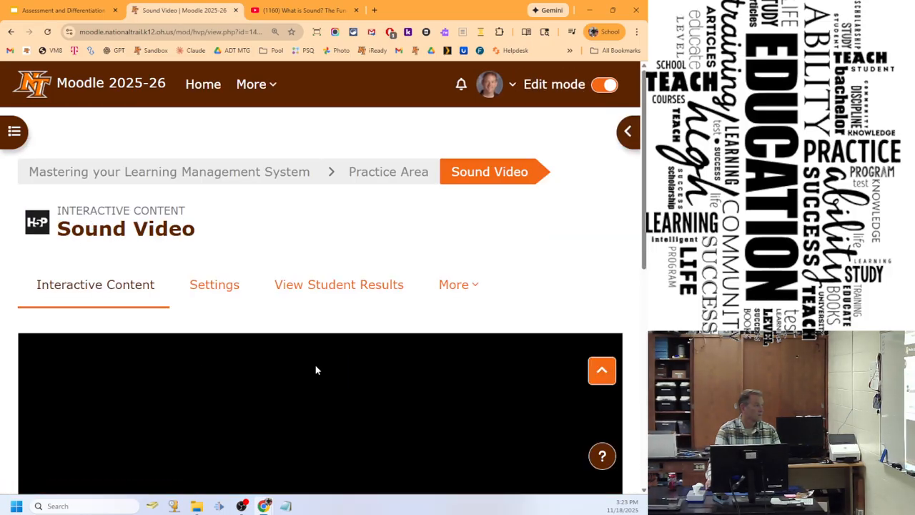
left_click(223, 296)
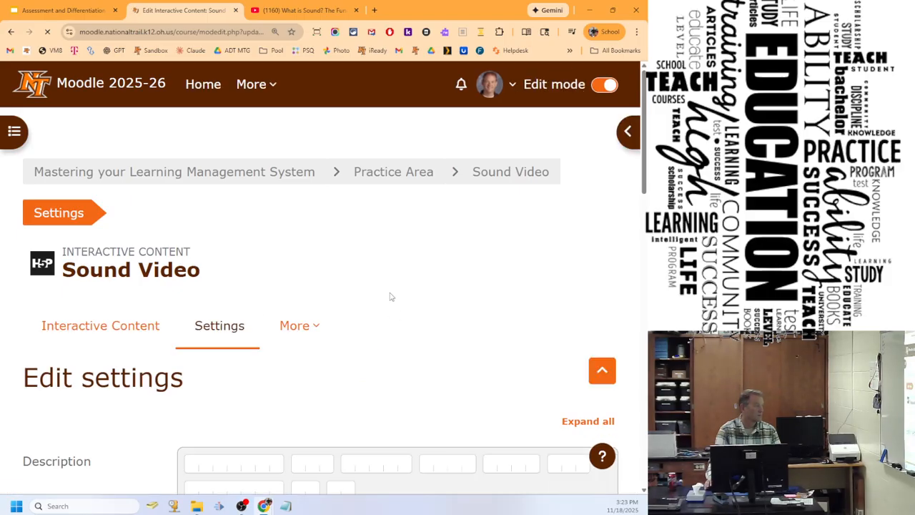
scroll(390, 294, "down", 5)
scroll(390, 293, "down", 5)
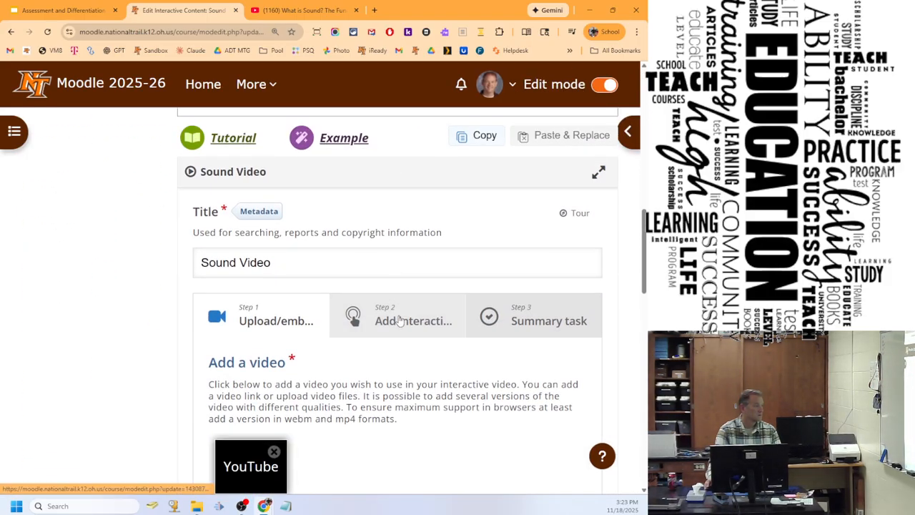
left_click(527, 322)
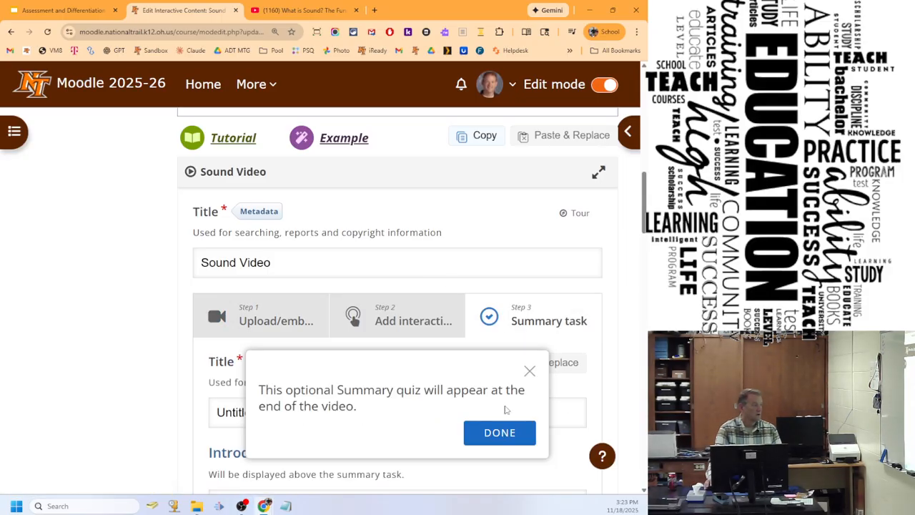
left_click(511, 438)
scroll(443, 264, "down", 3)
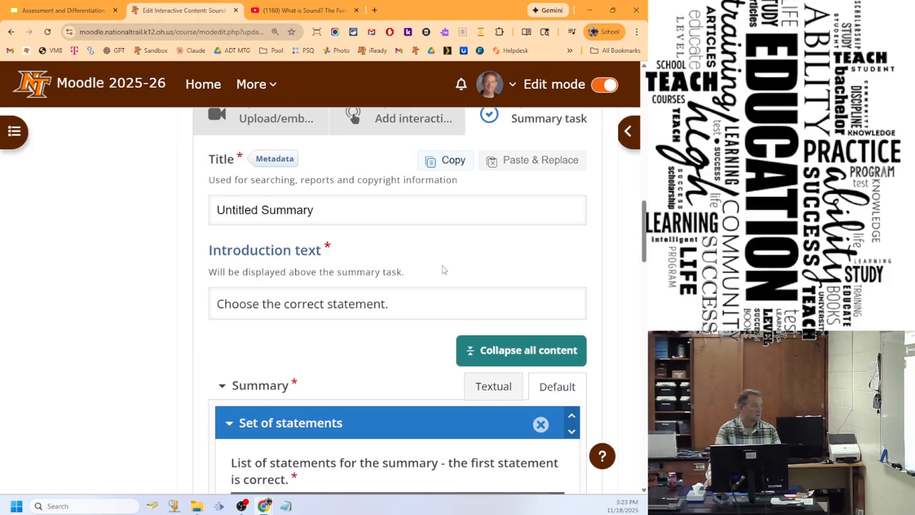
Leave Sound Video's summary task and return to its video interactions to look over the available interaction types.
scroll(444, 268, "down", 2)
scroll(429, 269, "up", 4)
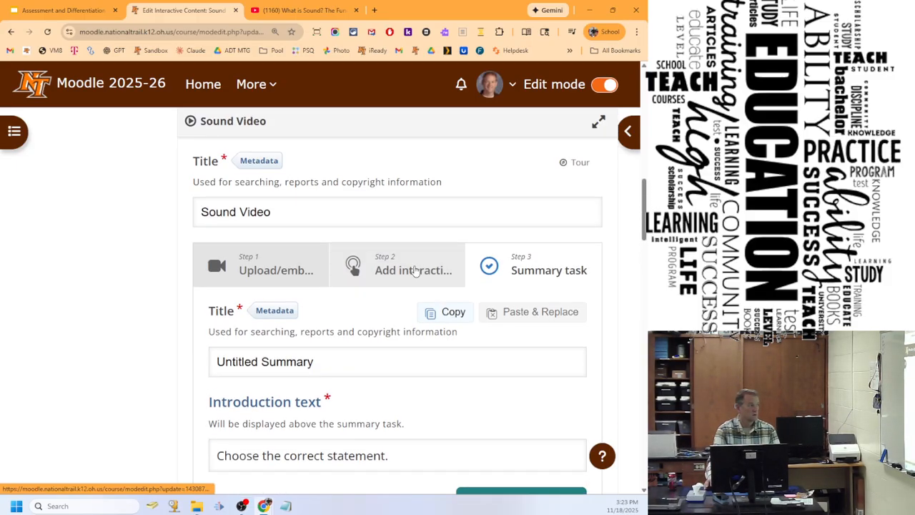
left_click(413, 271)
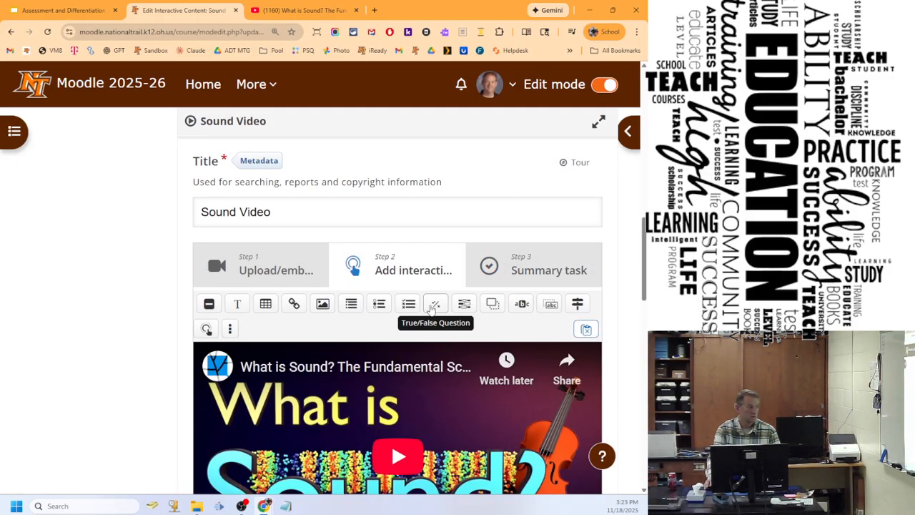
scroll(431, 304, "down", 2)
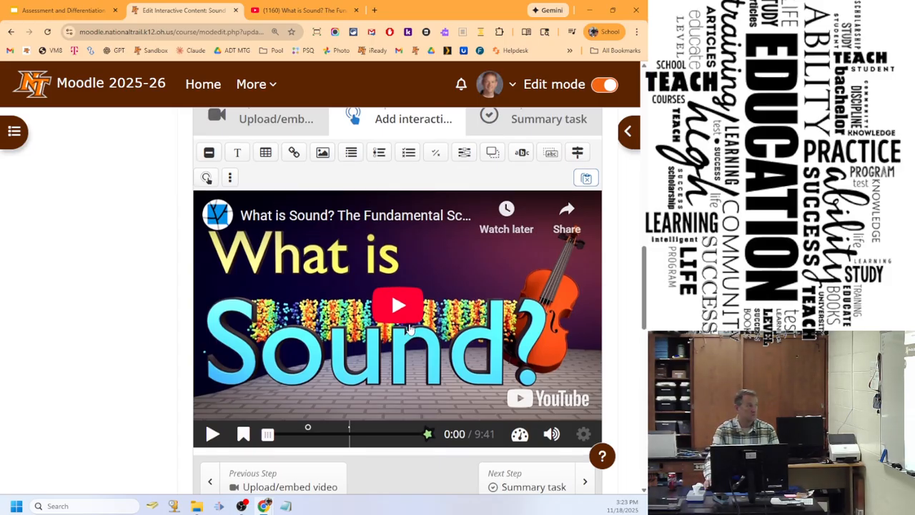
scroll(409, 327, "up", 1)
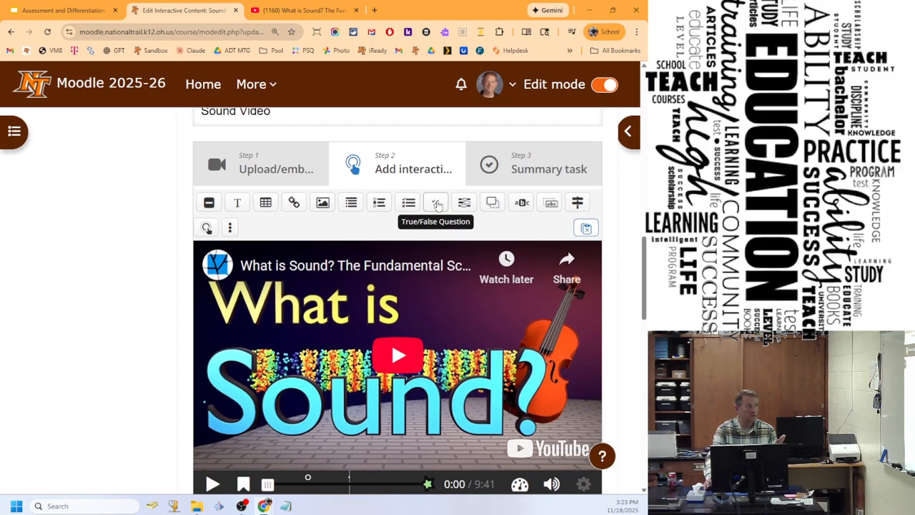
Add a True/False question displayed as a poster and look at its question text and correct answer settings.
left_click(432, 208)
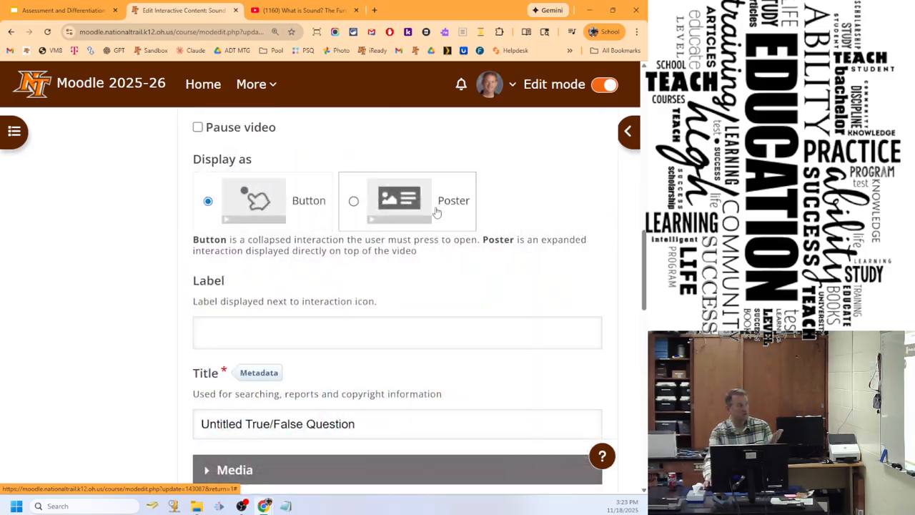
left_click(353, 201)
scroll(374, 326, "down", 4)
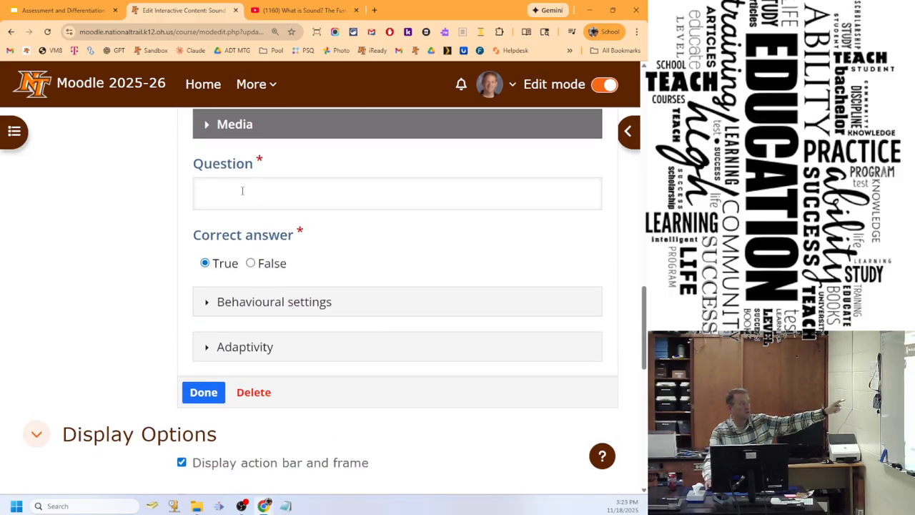
left_click(243, 192)
left_click(251, 306)
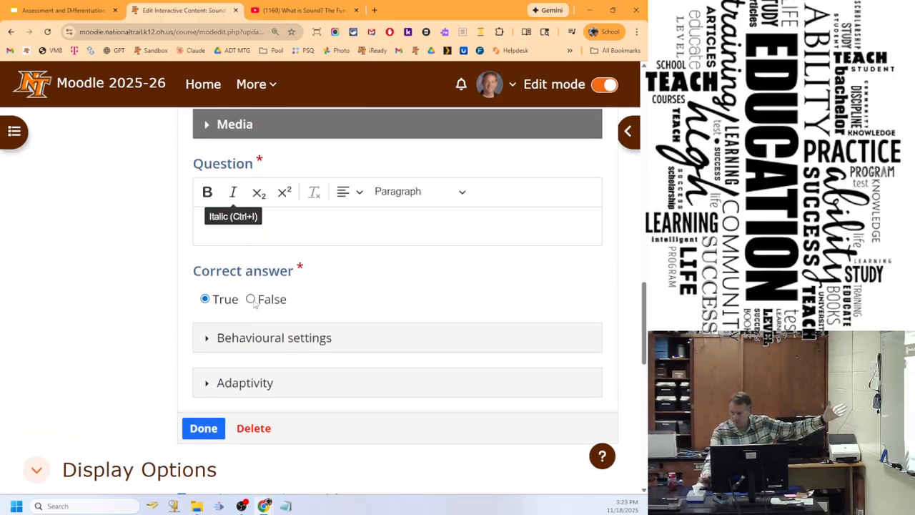
Delete the untitled True/False question and look over the other available interaction types.
left_click(274, 423)
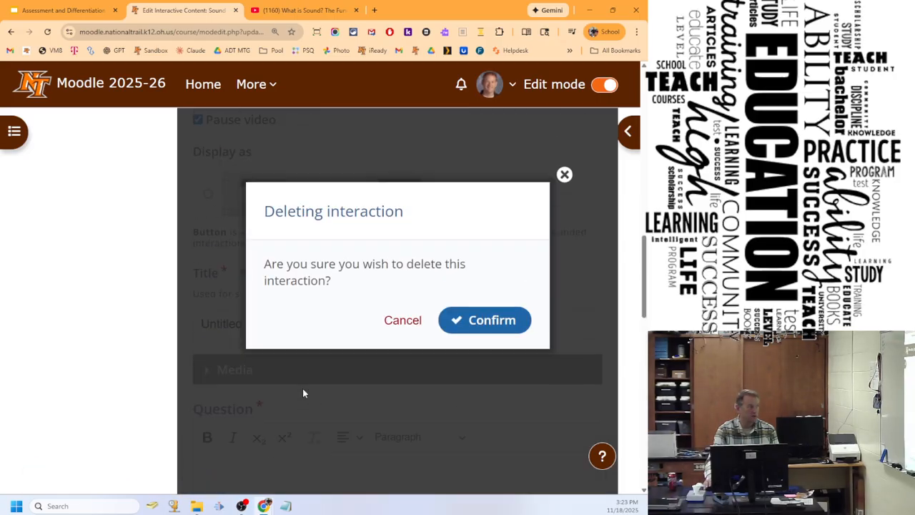
left_click(452, 327)
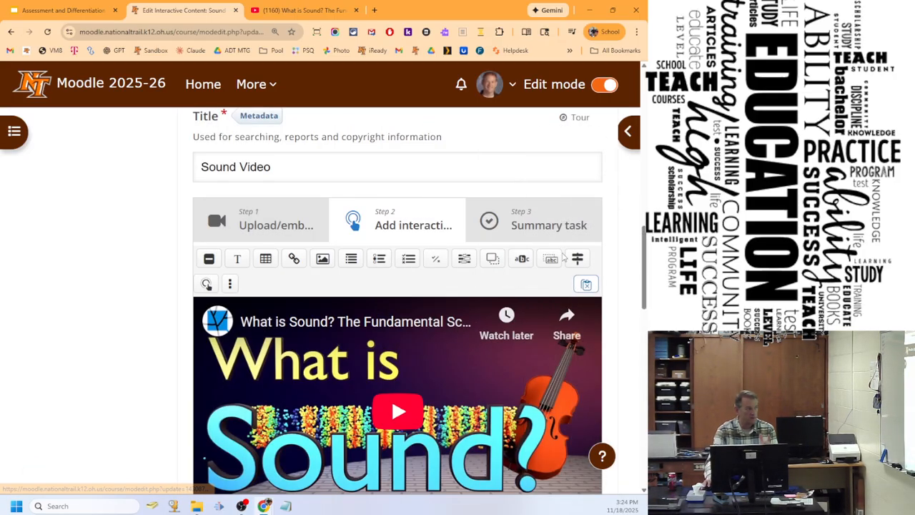
scroll(544, 271, "up", 1)
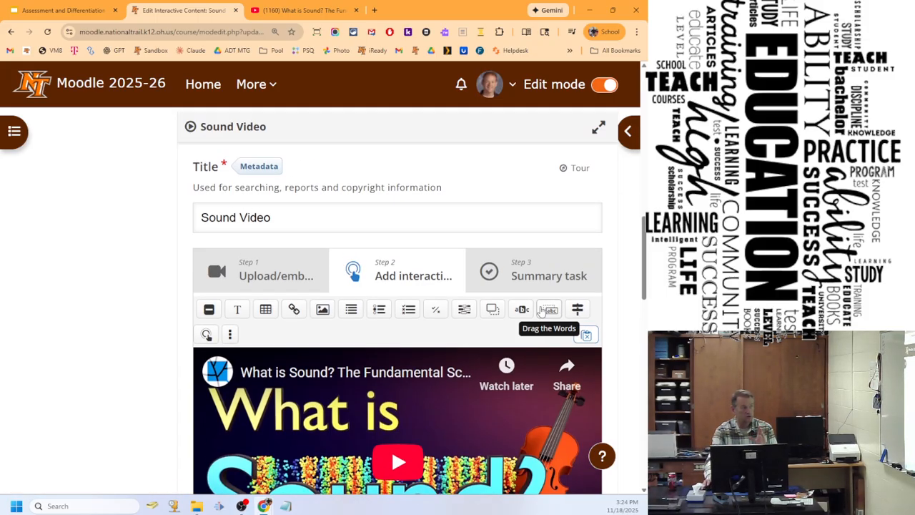
scroll(521, 310, "down", 1)
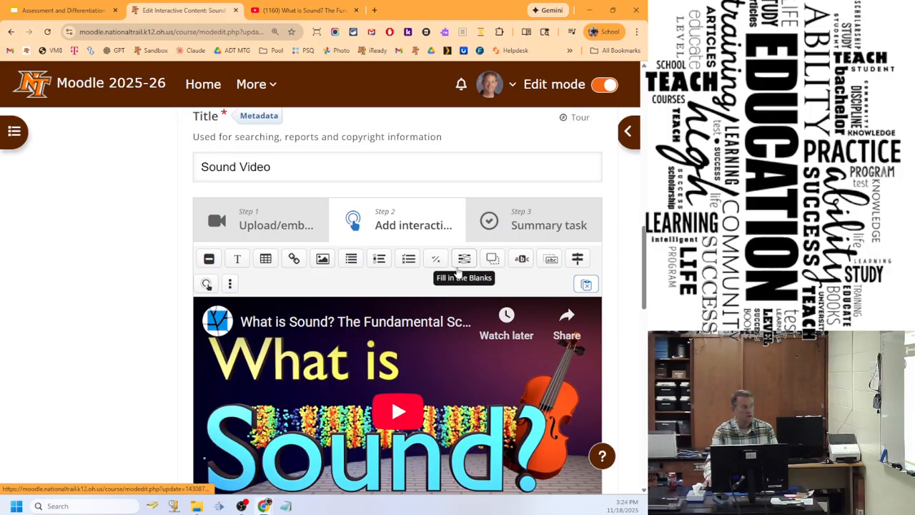
Add a Crossroads interaction and review its display time, question text, choice text and go-to time fields.
left_click(580, 265)
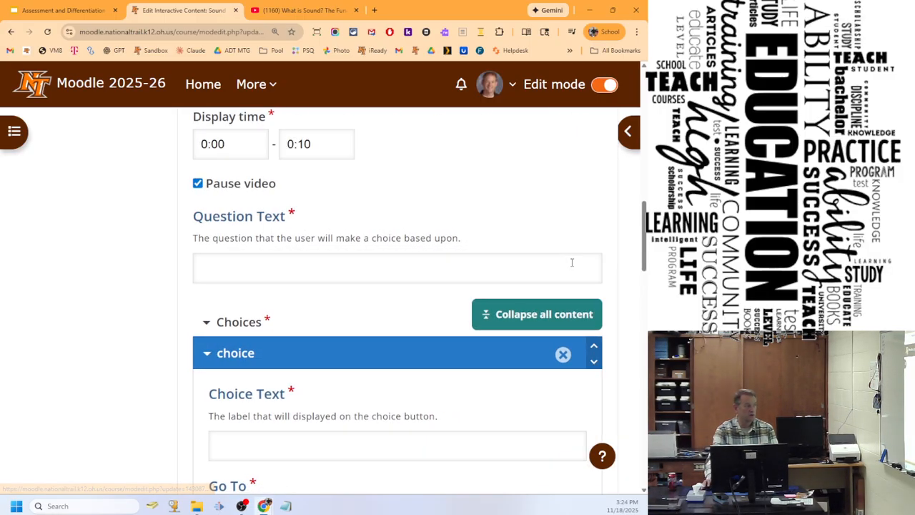
scroll(409, 334, "down", 1)
scroll(409, 334, "down", 2)
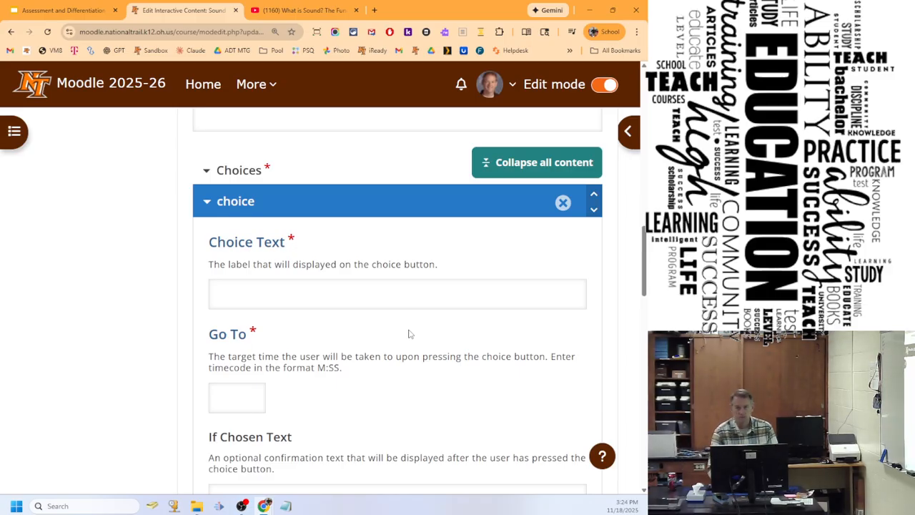
scroll(409, 334, "up", 7)
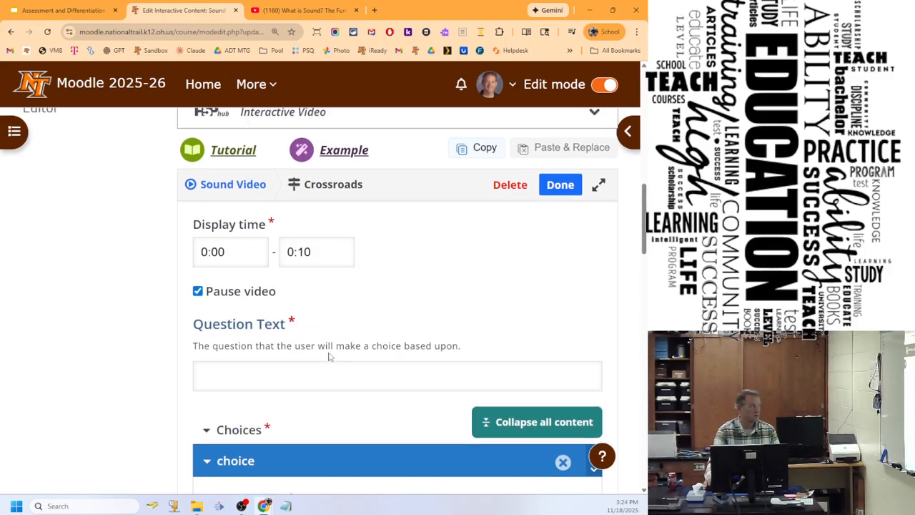
scroll(406, 361, "down", 3)
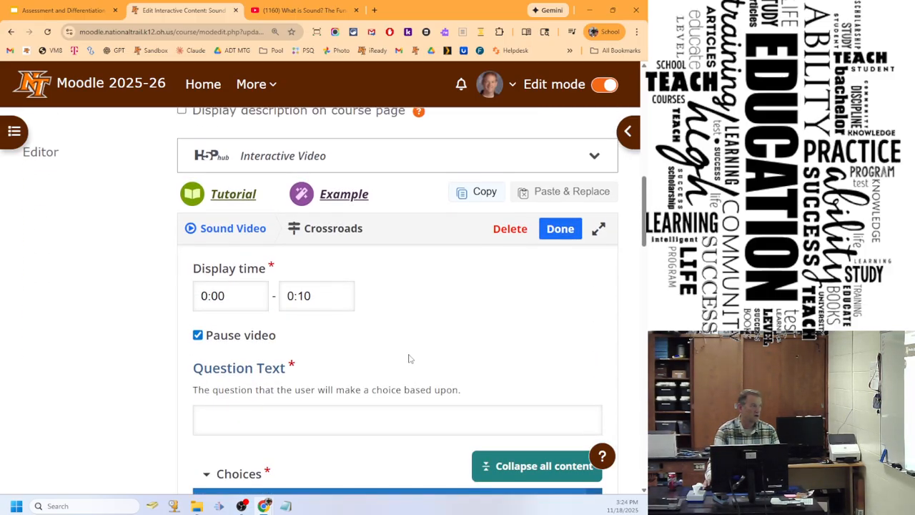
scroll(409, 358, "up", 6)
scroll(492, 384, "down", 4)
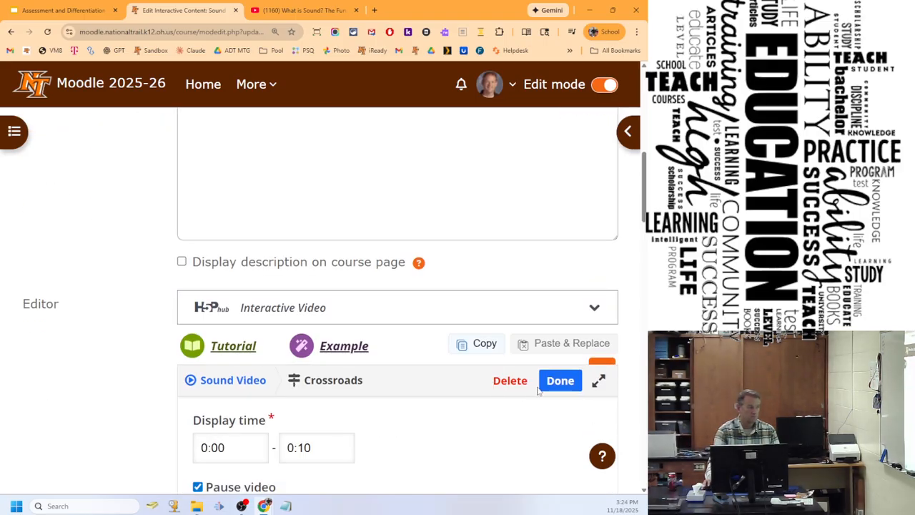
Delete the Crossroads interaction from the Sound Video activity.
left_click(511, 383)
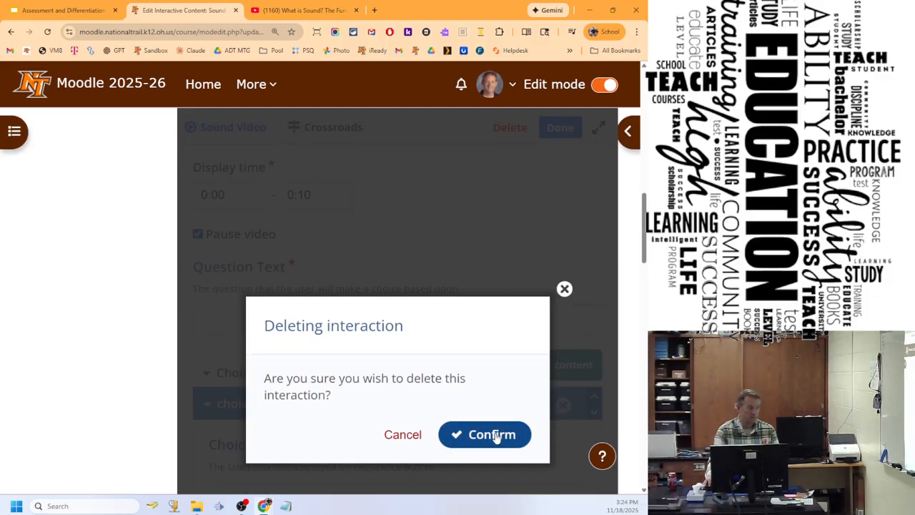
left_click(496, 436)
scroll(397, 393, "down", 2)
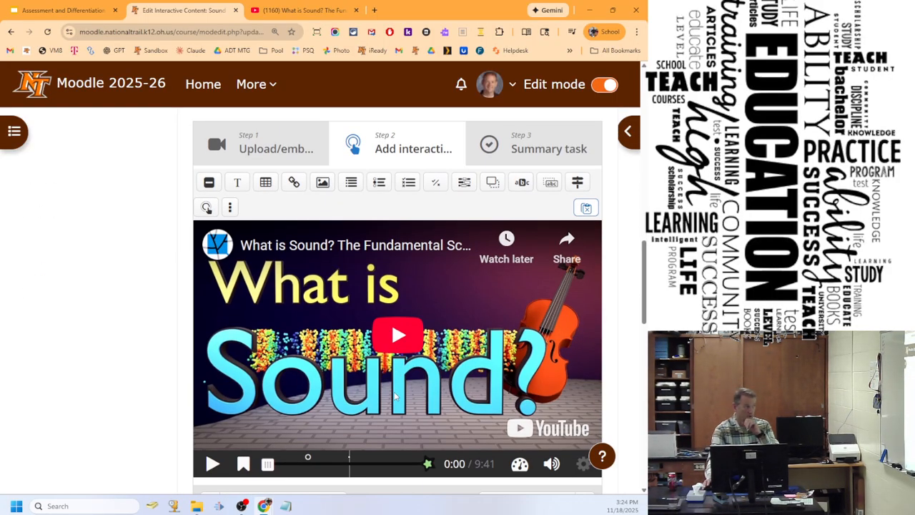
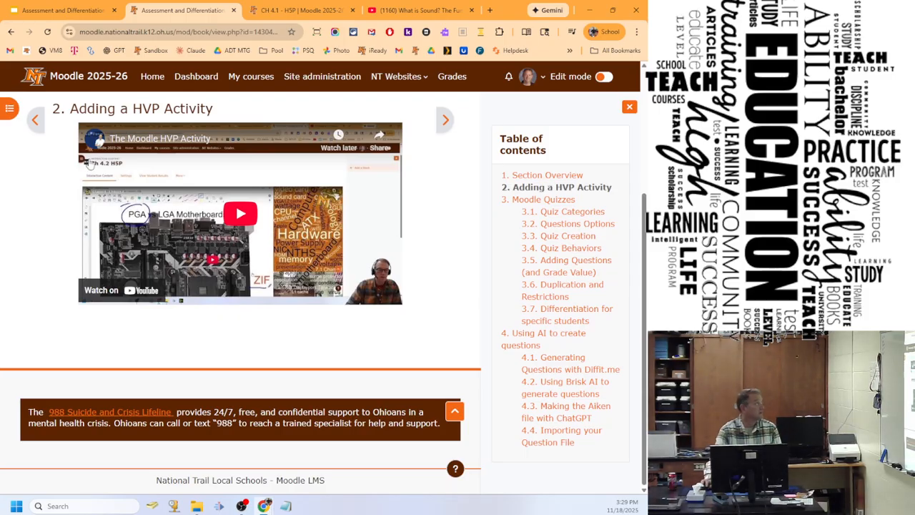
Switch to the Assessment and Differentiation presentation, show the course resources slide full screen, and exit the slideshow.
left_click(64, 10)
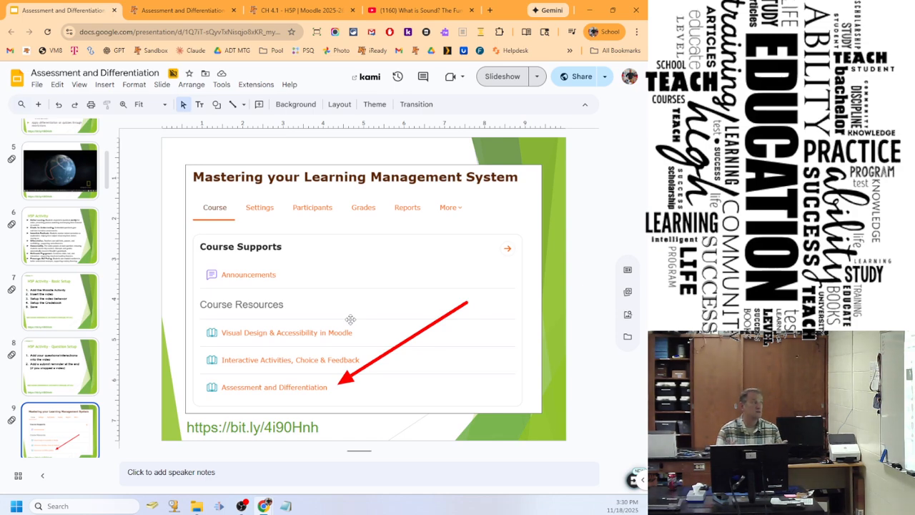
left_click(503, 76)
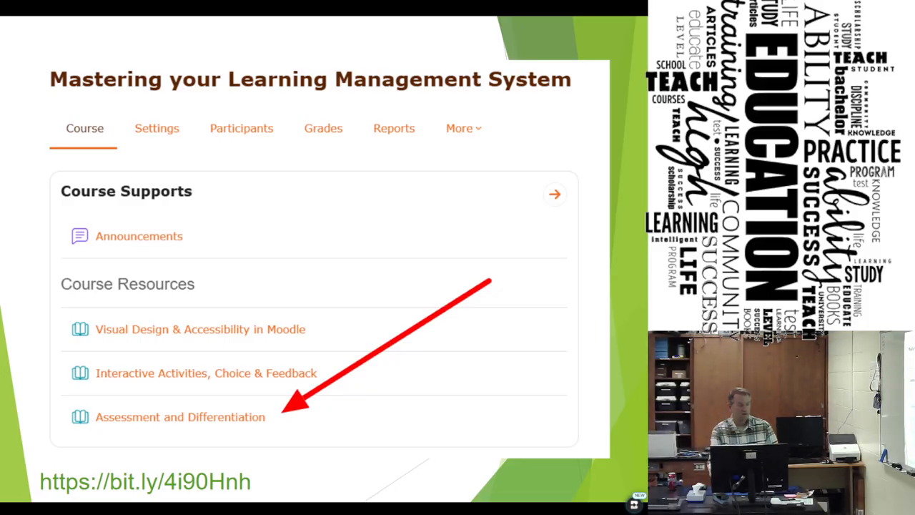
key("Escape")
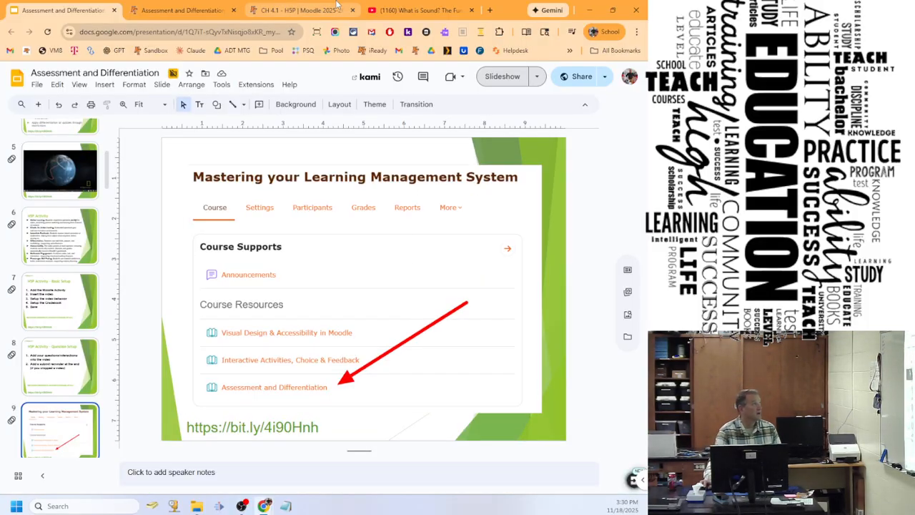
Switch to the CH 4.1 - H5P activity in Moodle and open its settings.
left_click(304, 11)
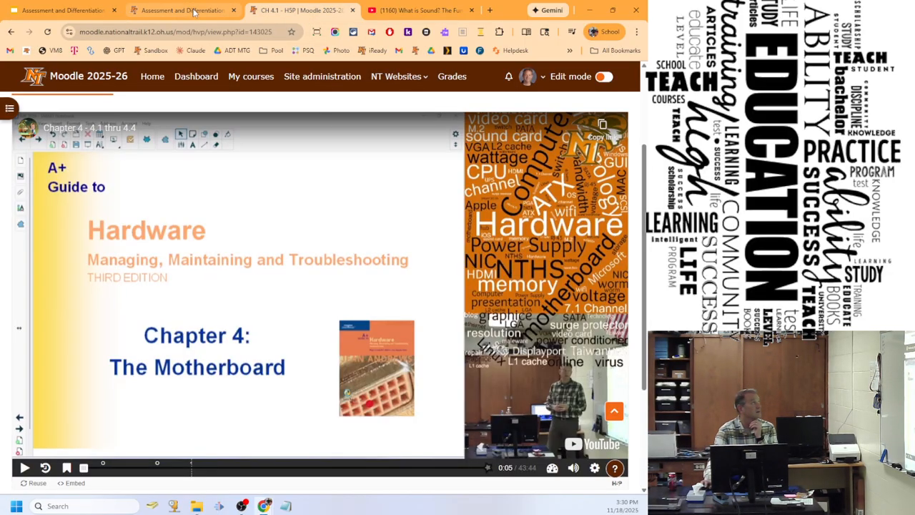
scroll(204, 405, "down", 1)
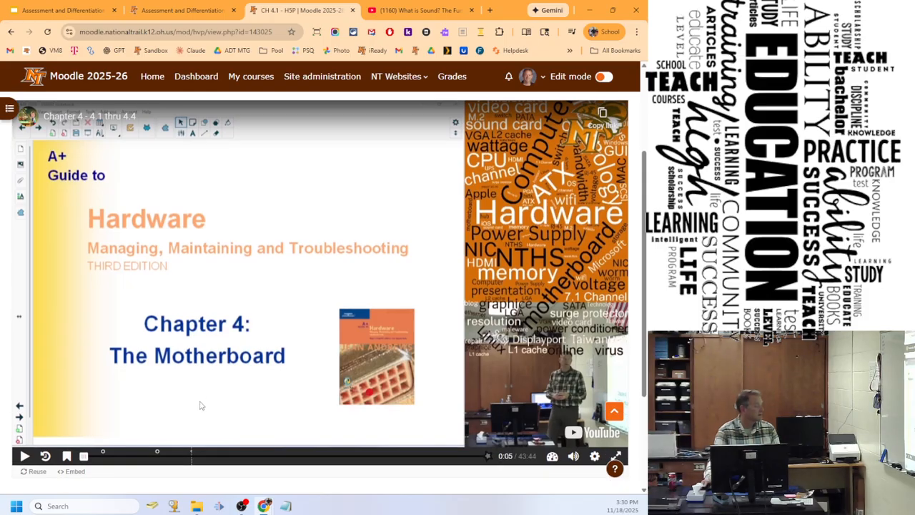
scroll(196, 374, "up", 3)
left_click(158, 213)
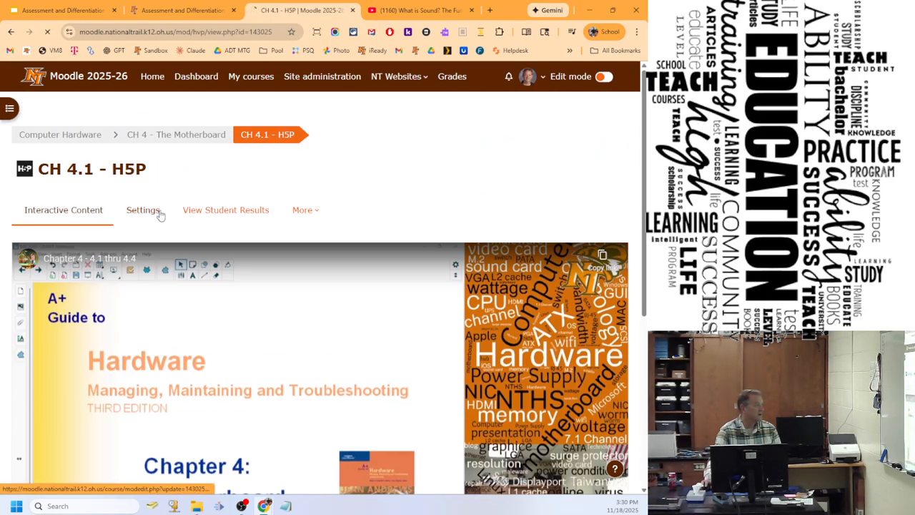
Look through the CH 4.1 - H5P activity's settings and expand its behavioural settings.
scroll(322, 359, "down", 3)
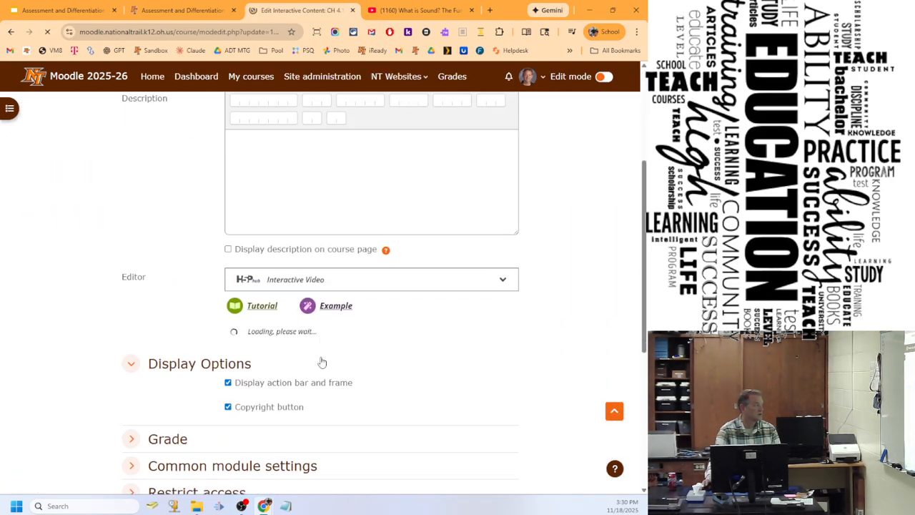
scroll(300, 354, "down", 3)
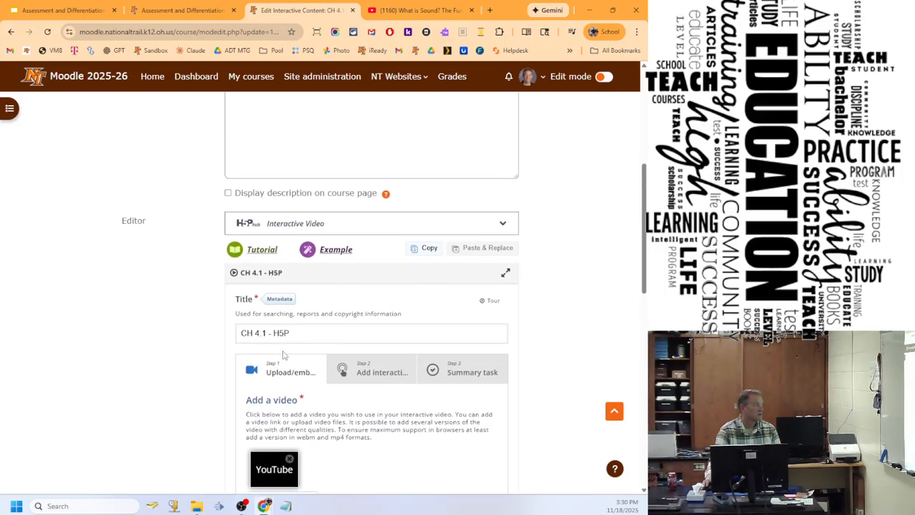
scroll(284, 353, "up", 3)
scroll(284, 353, "down", 3)
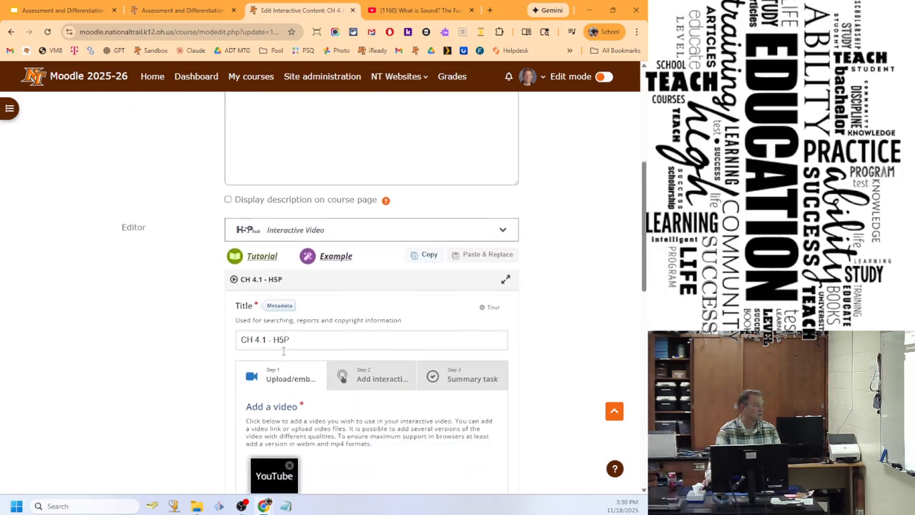
scroll(286, 351, "down", 1)
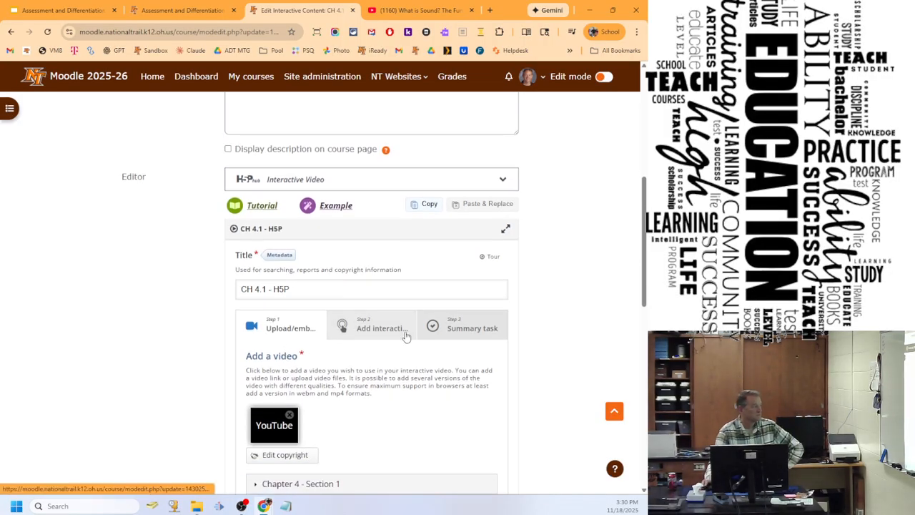
scroll(386, 375, "down", 3)
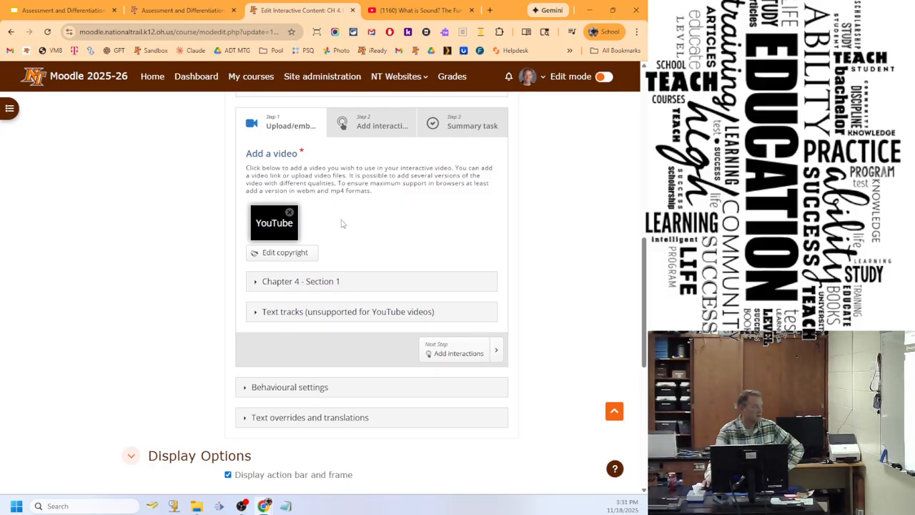
scroll(211, 406, "down", 3)
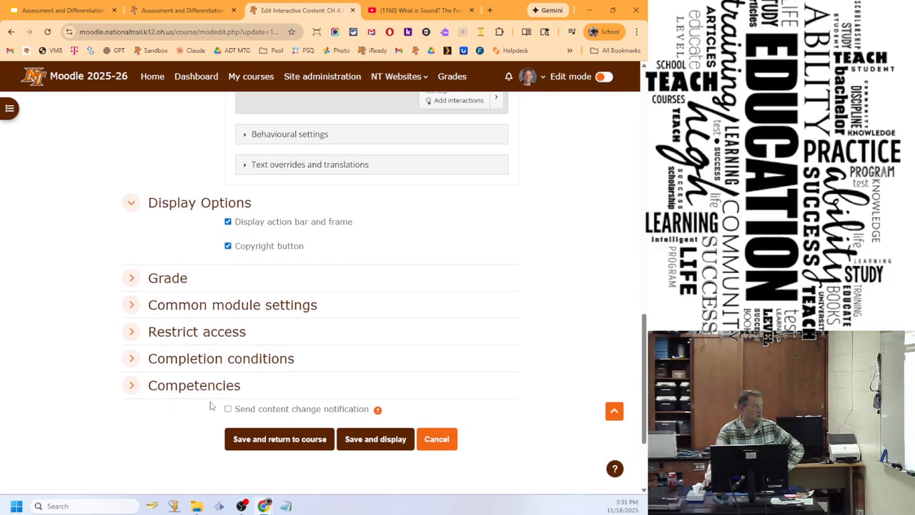
scroll(210, 406, "up", 4)
left_click(247, 437)
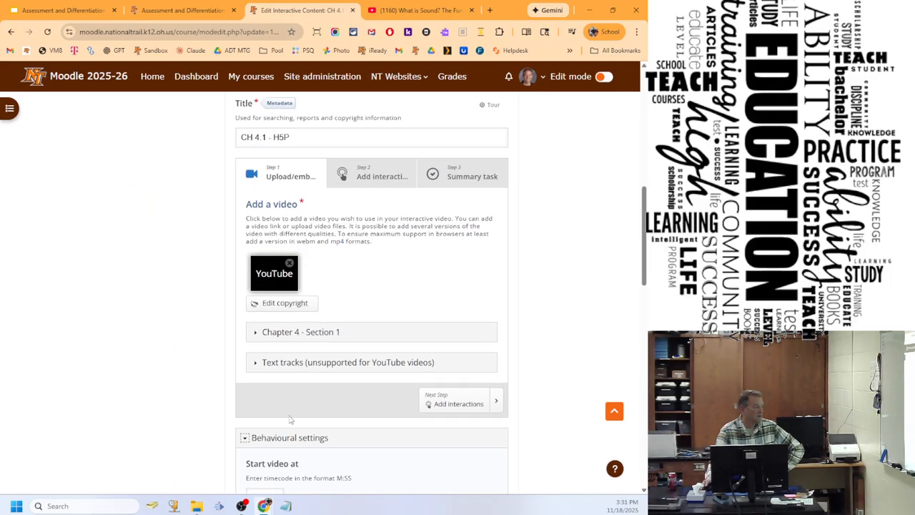
scroll(290, 419, "down", 4)
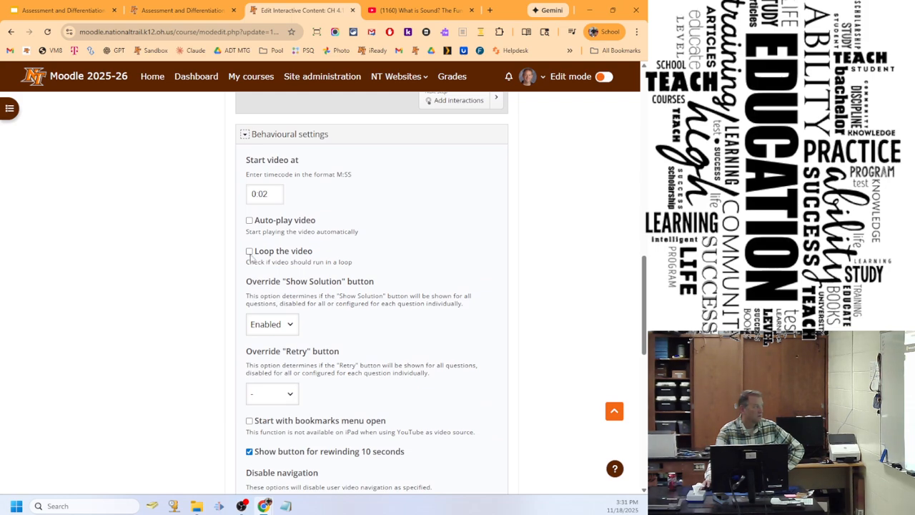
Enable looping for the CH 4.1 video, disable it again, and view the remaining behavioural settings.
left_click(250, 251)
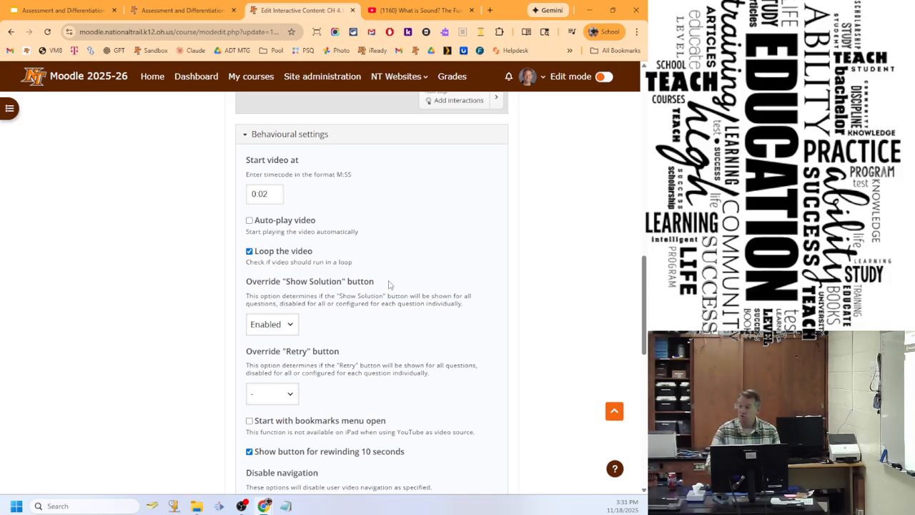
left_click(268, 258)
scroll(488, 275, "down", 1)
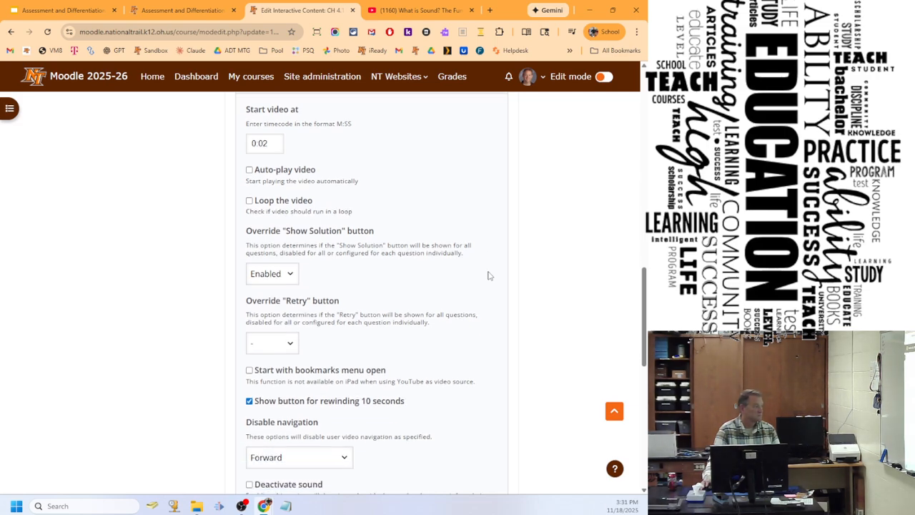
View the remaining CH 4.1 activity settings, switch to the Assessment and Differentiation presentation, and start its slideshow.
scroll(489, 277, "down", 3)
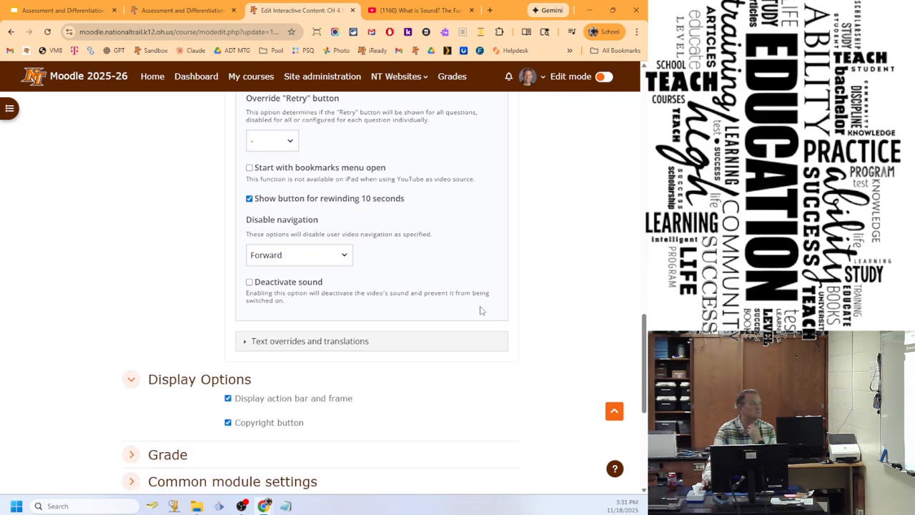
scroll(482, 310, "up", 4)
scroll(482, 310, "up", 10)
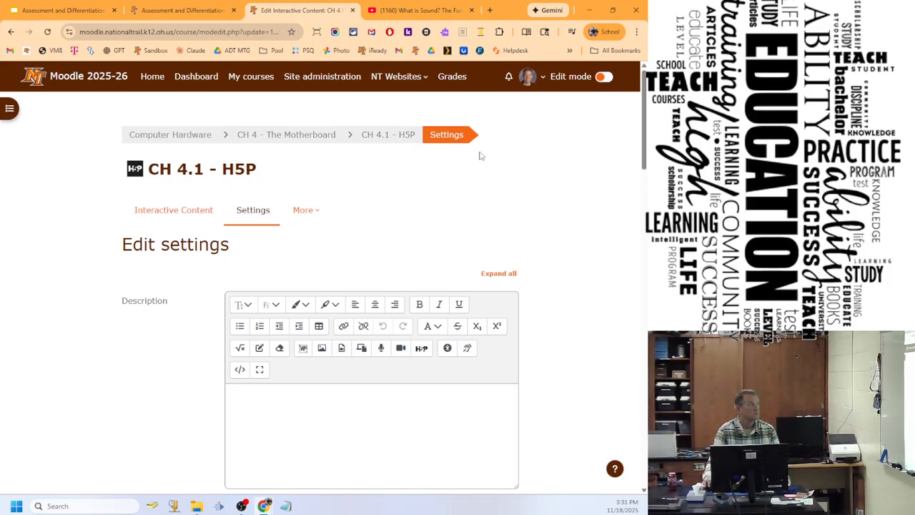
left_click(64, 10)
left_click(508, 78)
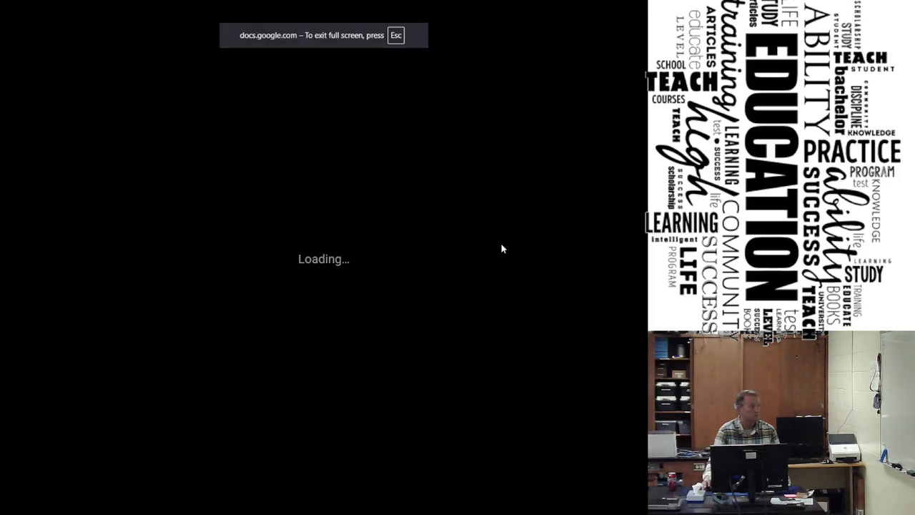
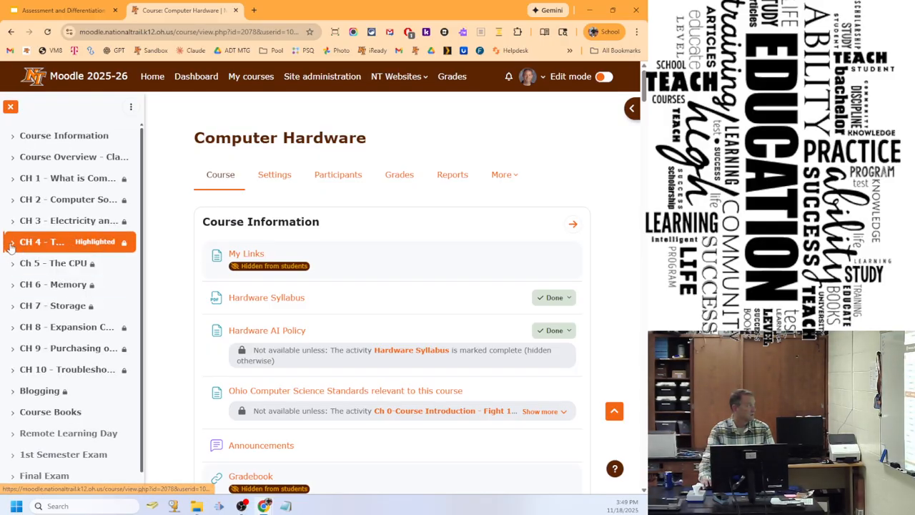
Expand the CH 4 and CH 3 sections in the Computer Hardware course index and open the Ch 3 Fight quiz.
left_click(13, 245)
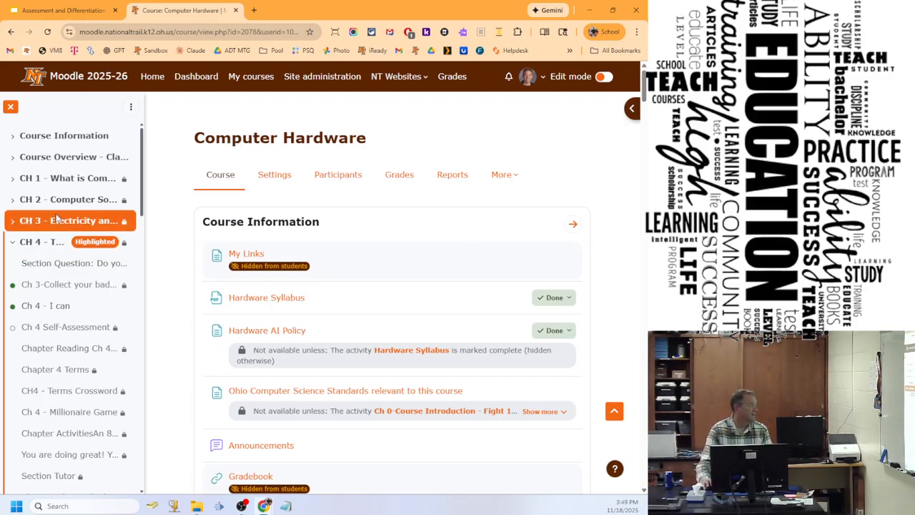
left_click(13, 223)
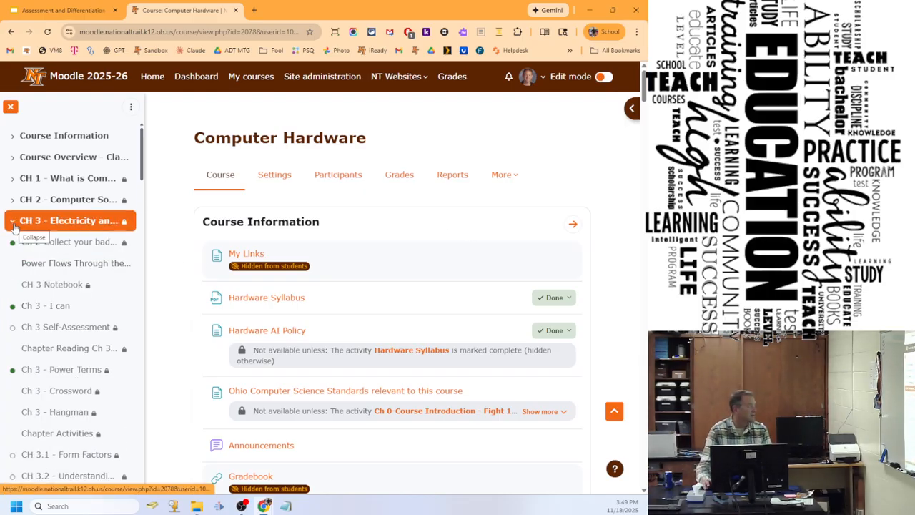
scroll(47, 340, "down", 7)
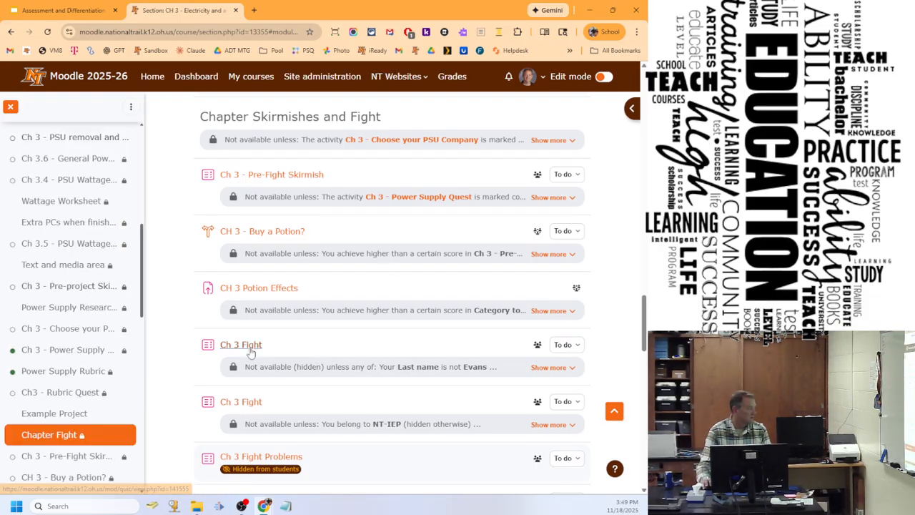
left_click(245, 347)
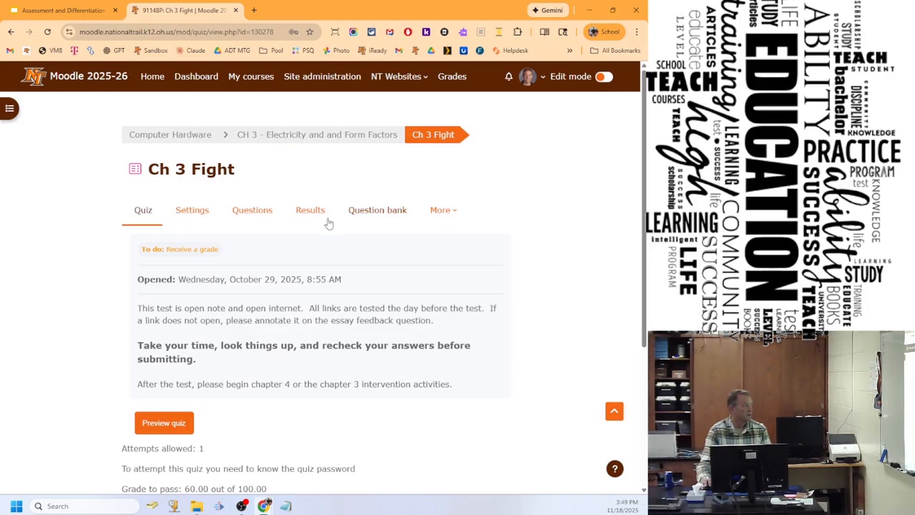
Open the Statistics report in the Ch 3 Fight quiz results and examine the quiz information and quiz structure analysis.
left_click(312, 211)
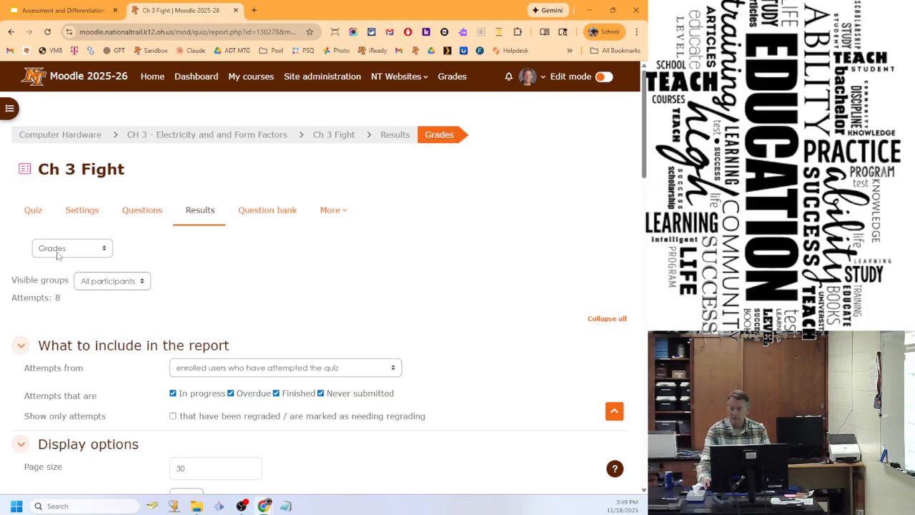
left_click(84, 250)
left_click(58, 293)
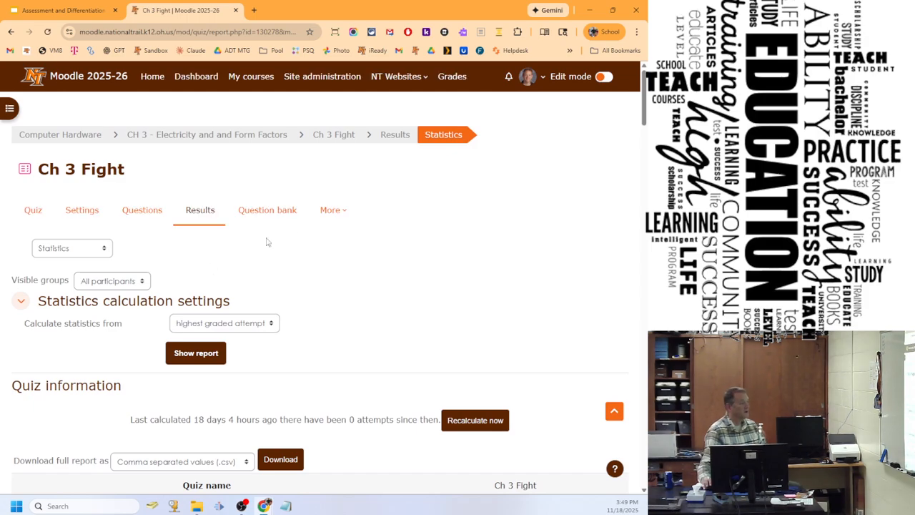
scroll(307, 238, "down", 3)
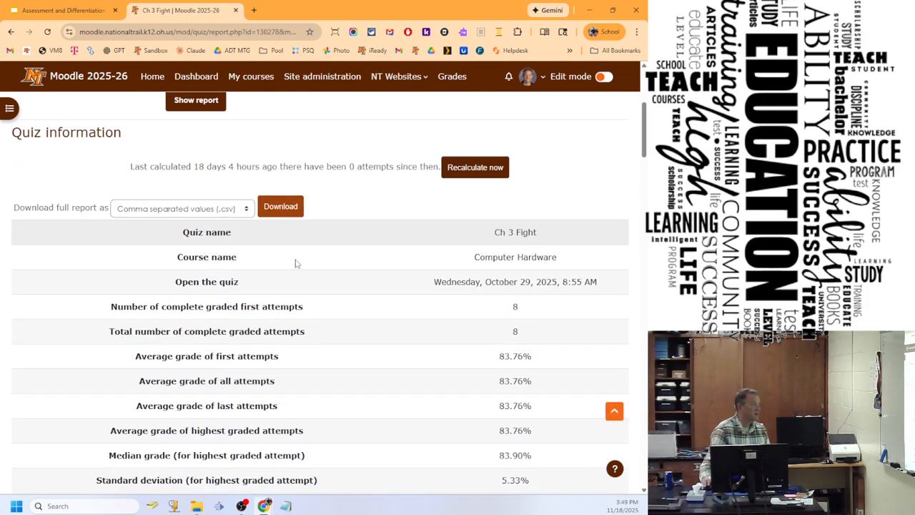
scroll(294, 261, "down", 4)
scroll(293, 266, "down", 3)
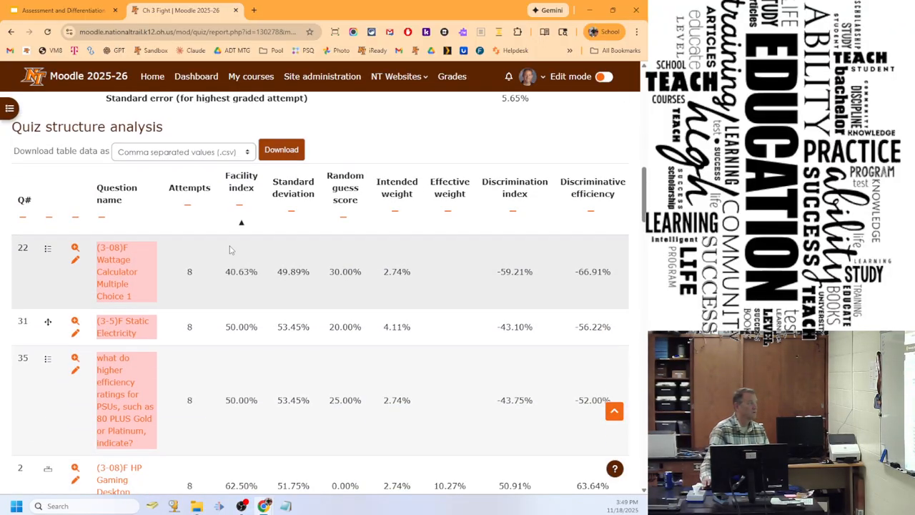
scroll(136, 270, "down", 1)
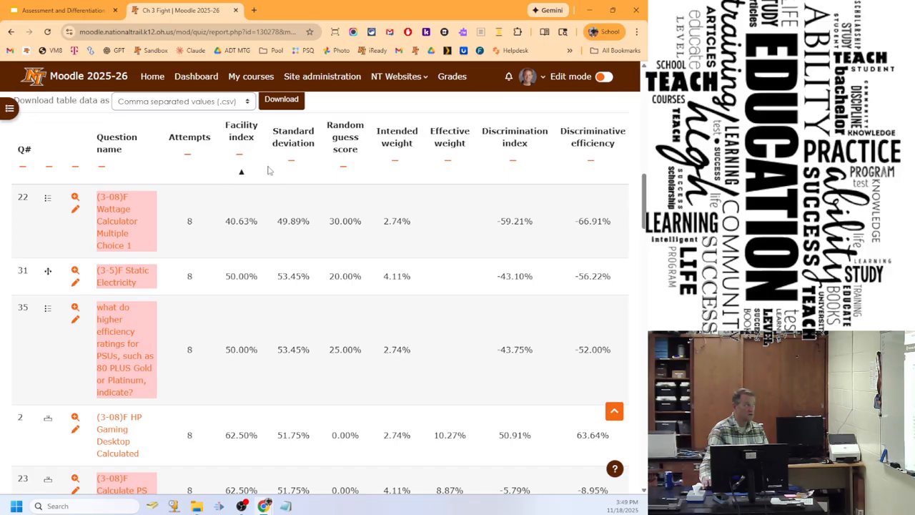
Sort the quiz structure analysis by descending facility index and look through the questions and the question position chart.
left_click(241, 174)
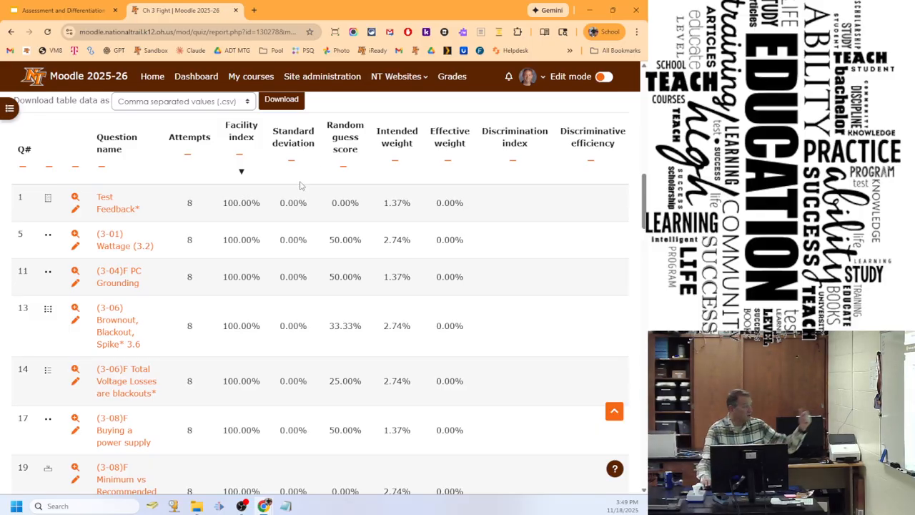
scroll(299, 186, "down", 5)
scroll(290, 193, "down", 13)
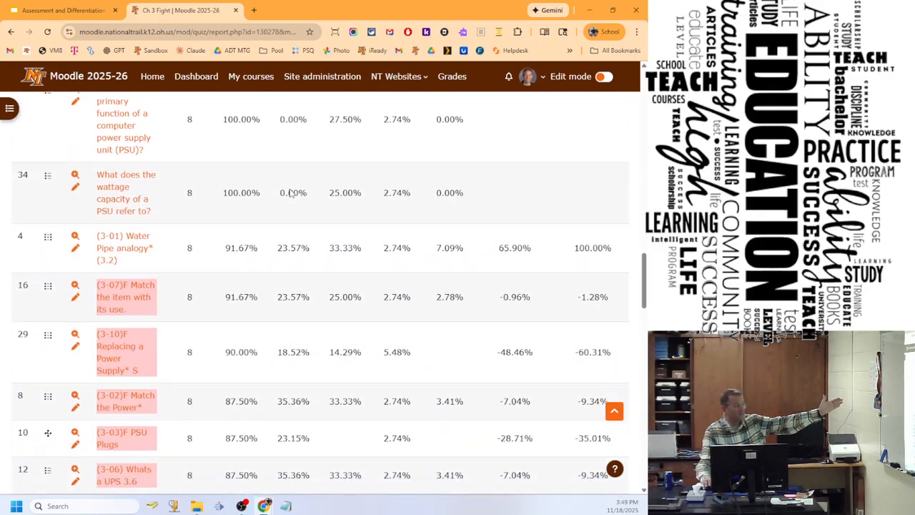
scroll(290, 193, "down", 13)
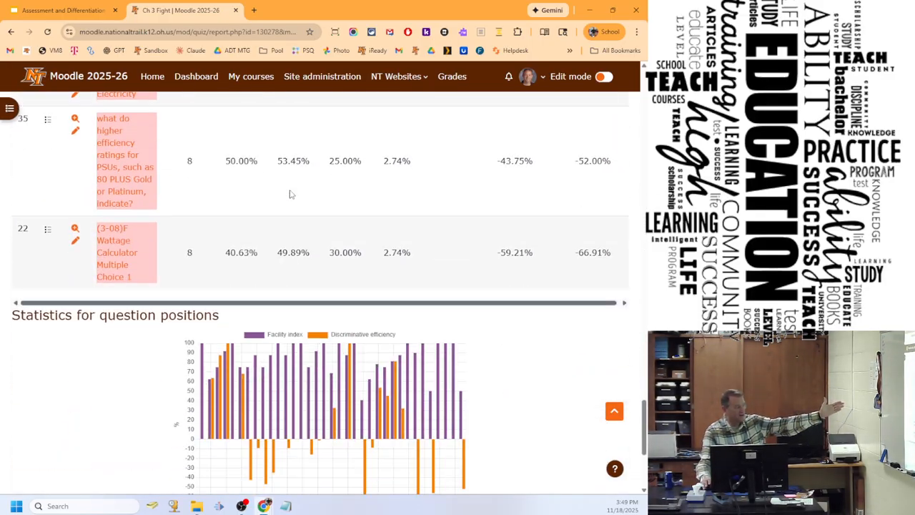
scroll(289, 193, "up", 3)
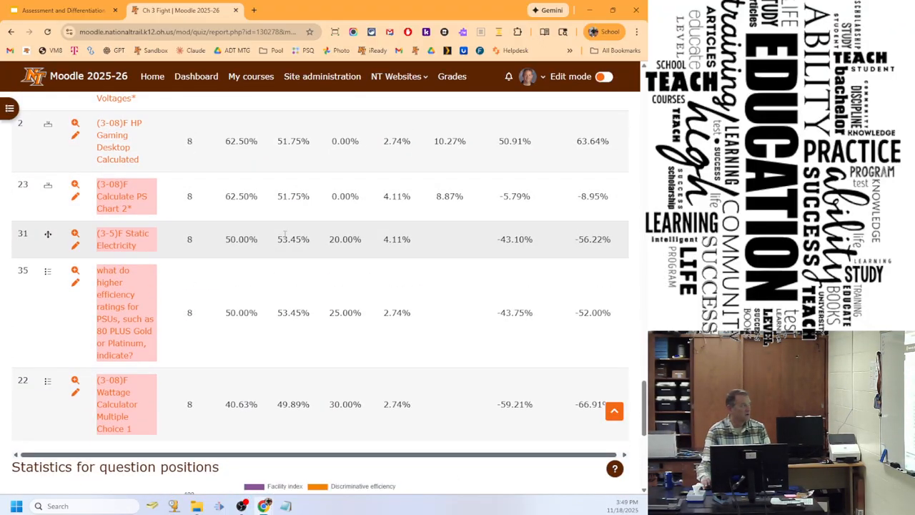
scroll(285, 234, "up", 15)
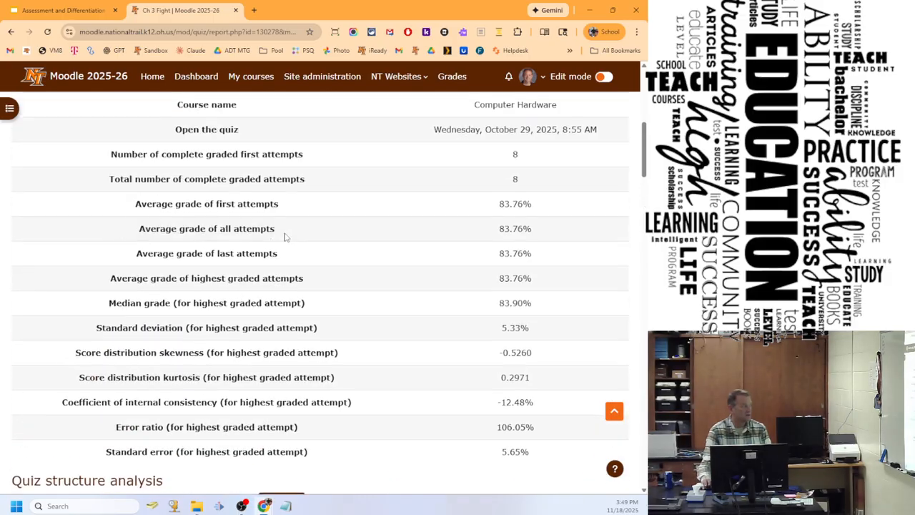
scroll(284, 237, "down", 4)
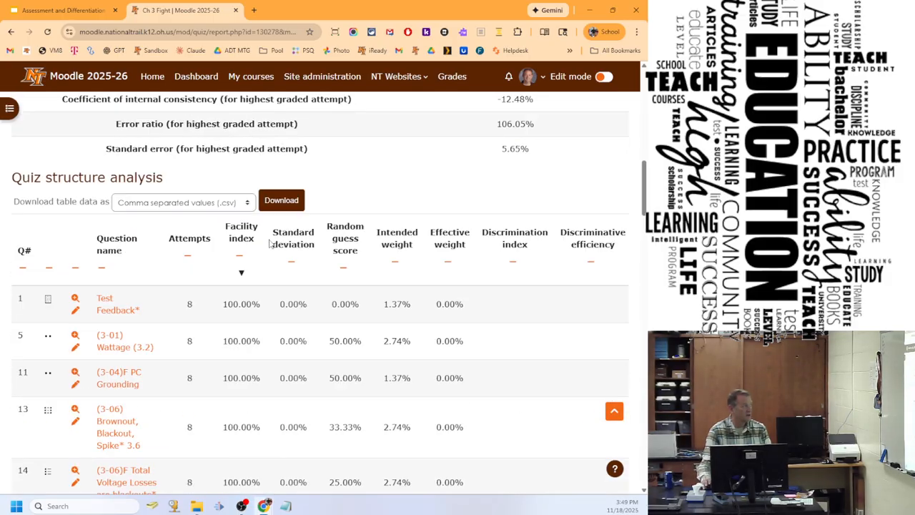
Sort the quiz structure analysis by ascending facility index and examine the lowest-scoring questions.
left_click(241, 274)
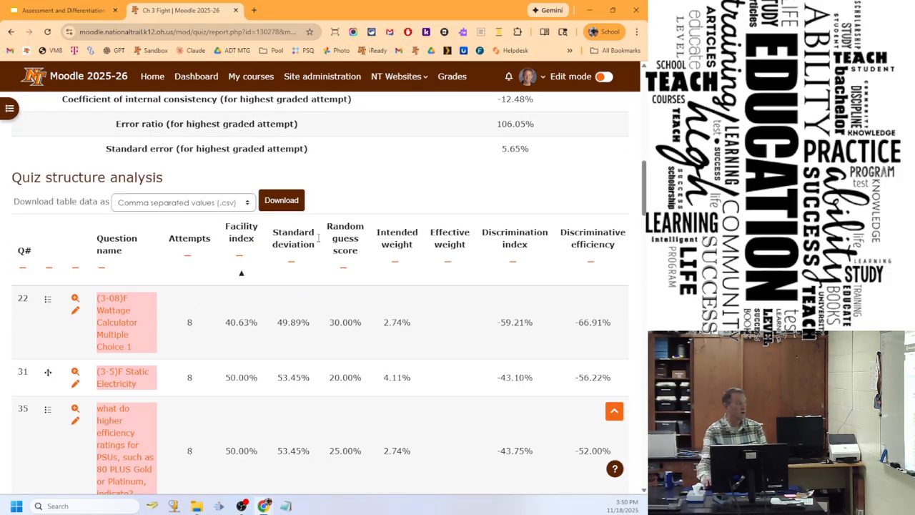
scroll(321, 237, "down", 2)
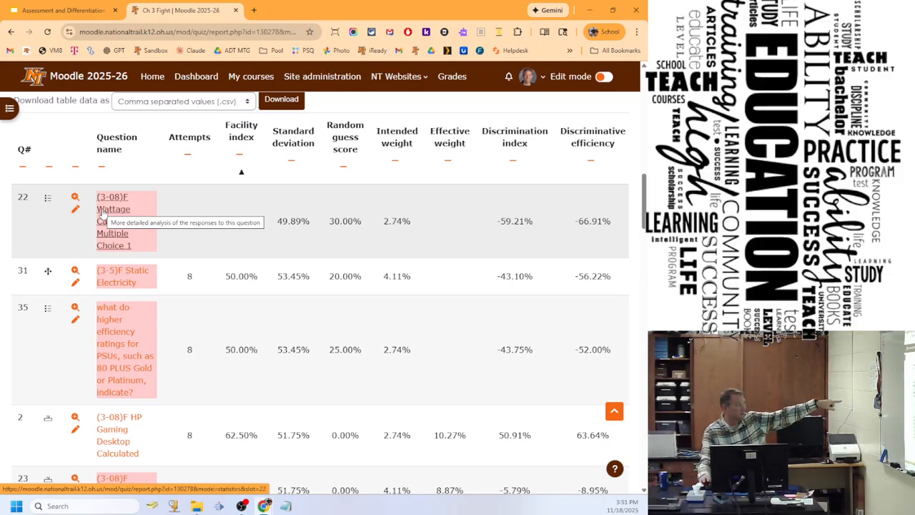
scroll(198, 228, "down", 1)
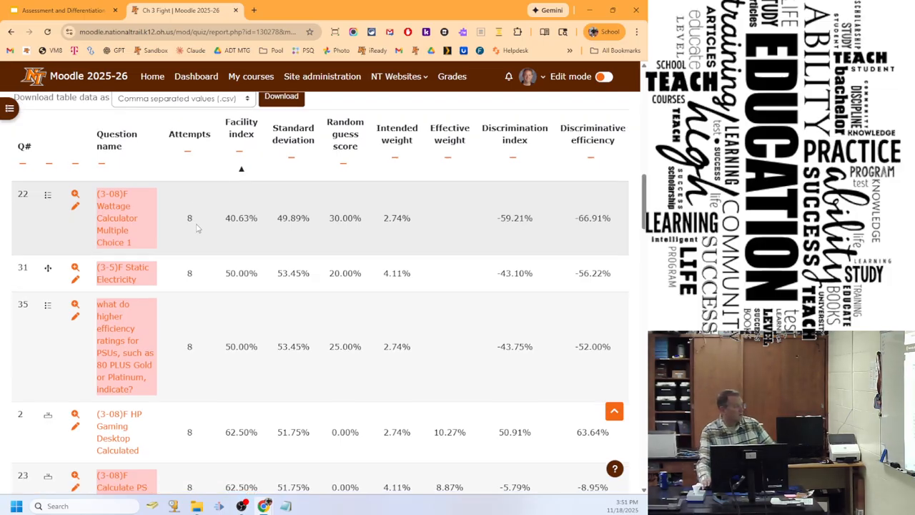
scroll(198, 227, "down", 6)
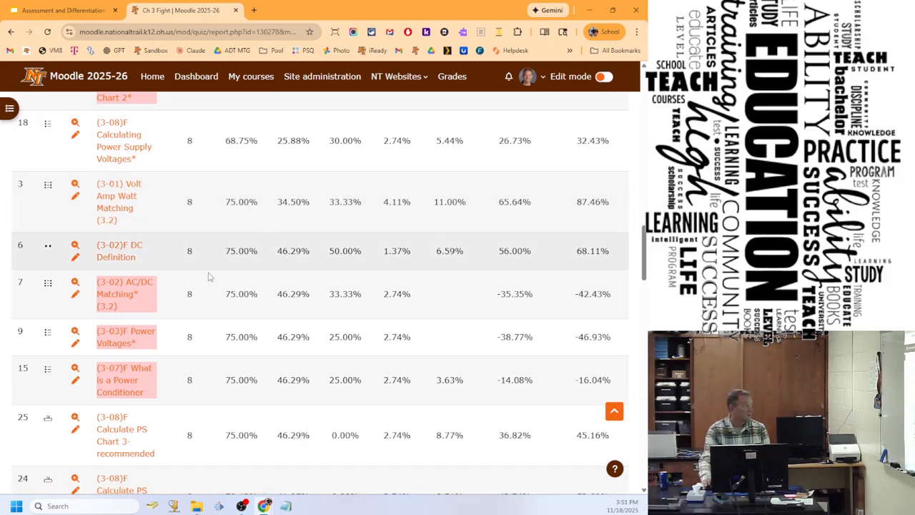
scroll(207, 274, "up", 5)
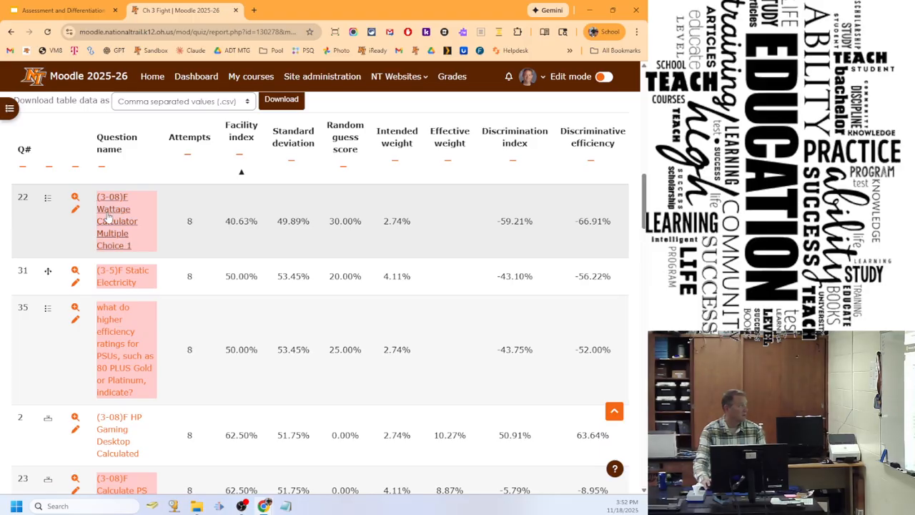
Preview the (3-08)F Wattage Calculator Multiple Choice 1 question in a maximized window, read its prompt and answers, and close the preview.
left_click(75, 197)
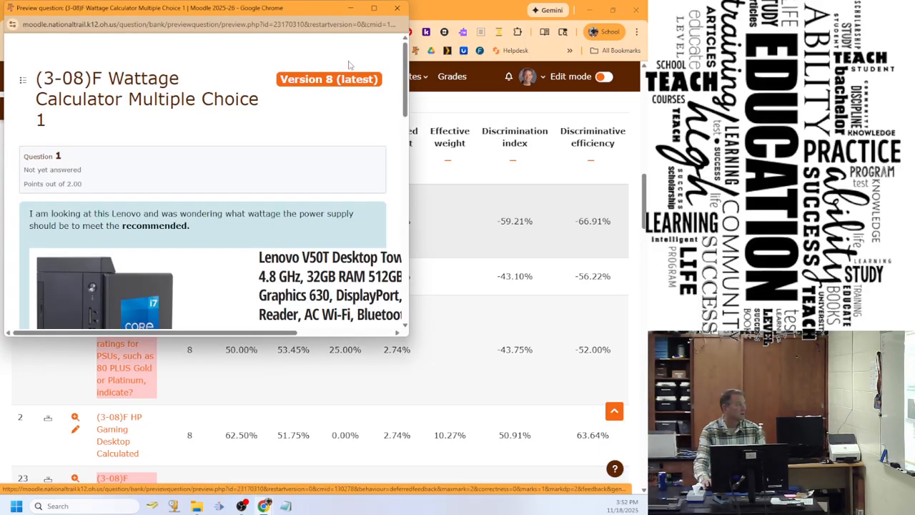
left_click(374, 8)
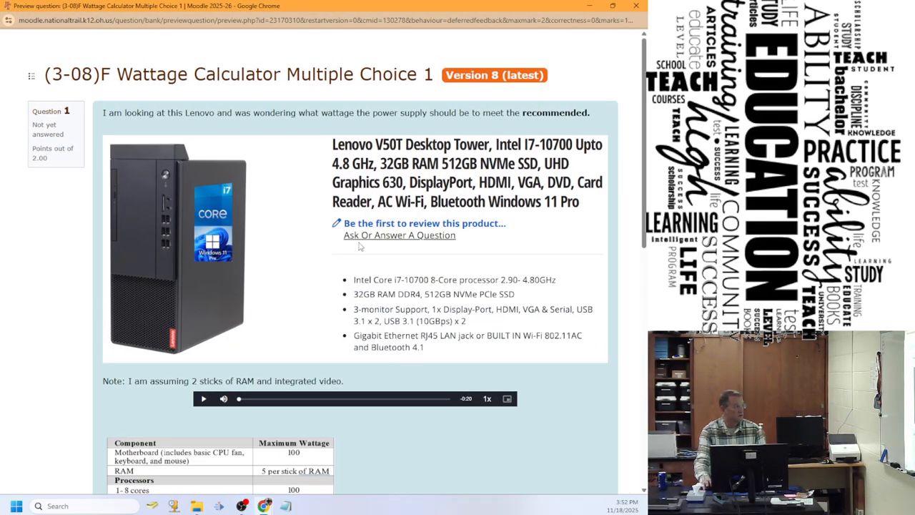
scroll(264, 270, "down", 5)
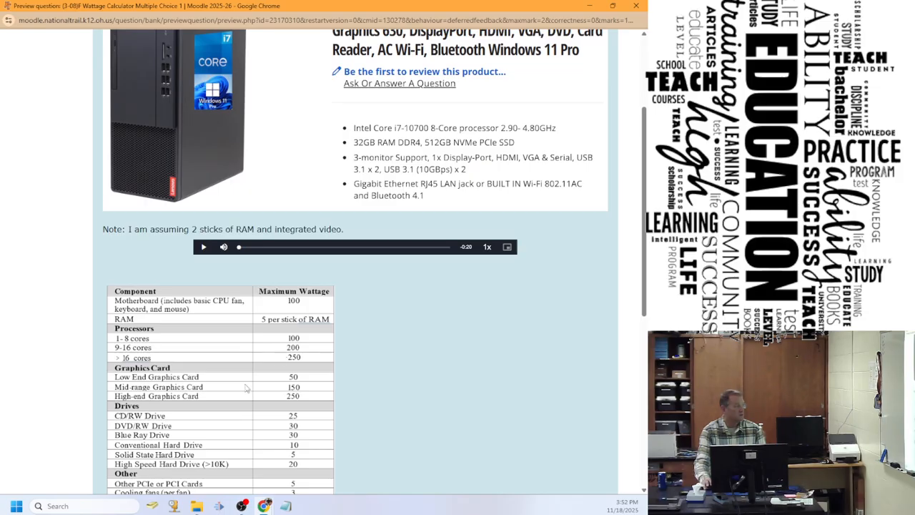
scroll(255, 191, "down", 2)
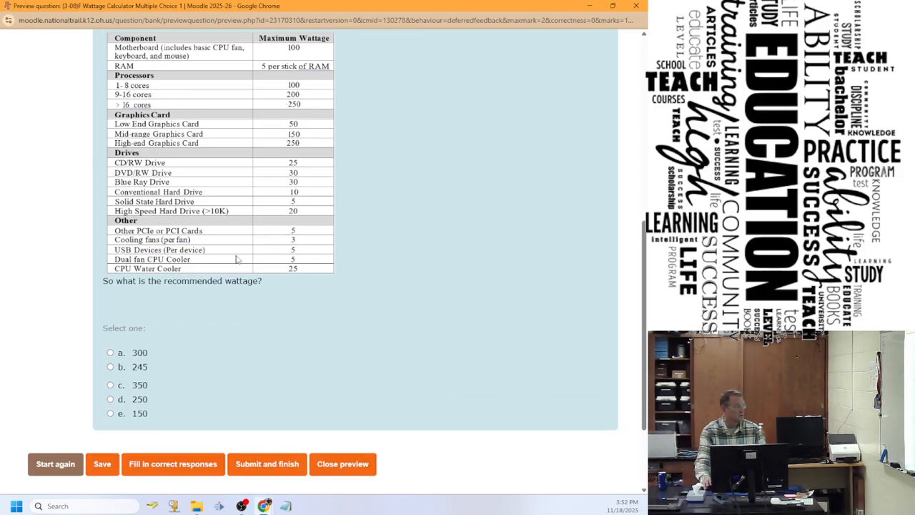
left_click_drag(108, 281, 276, 293)
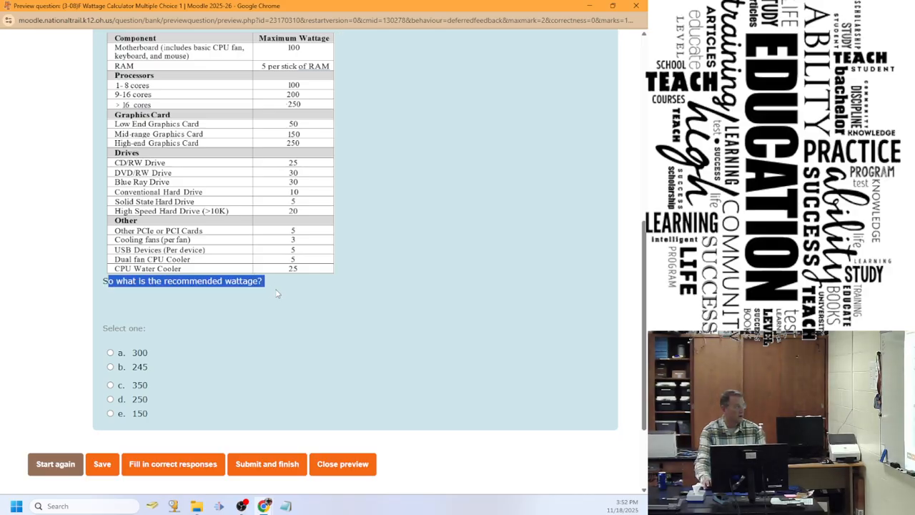
scroll(279, 289, "up", 1)
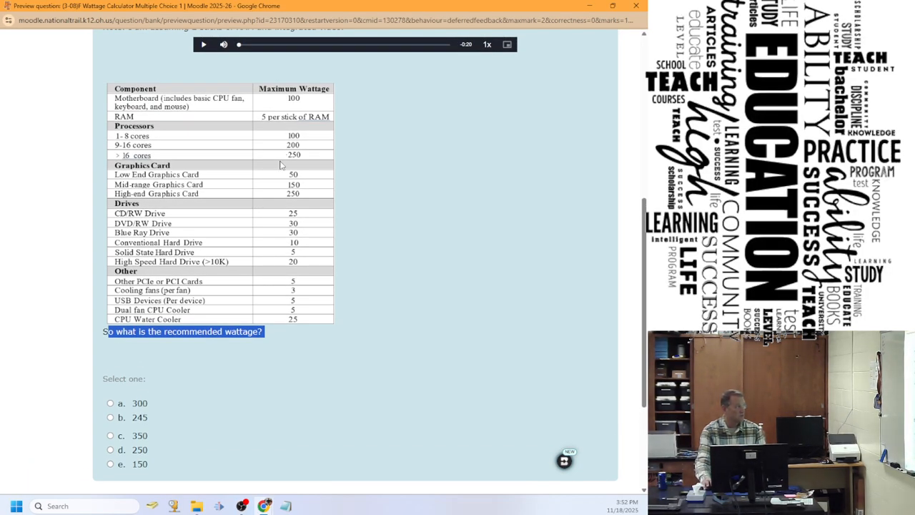
scroll(336, 287, "up", 6)
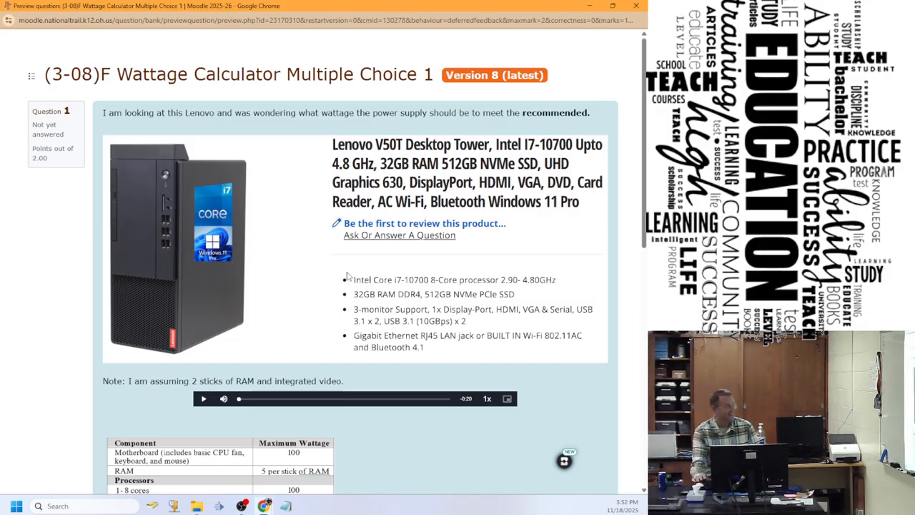
left_click(636, 6)
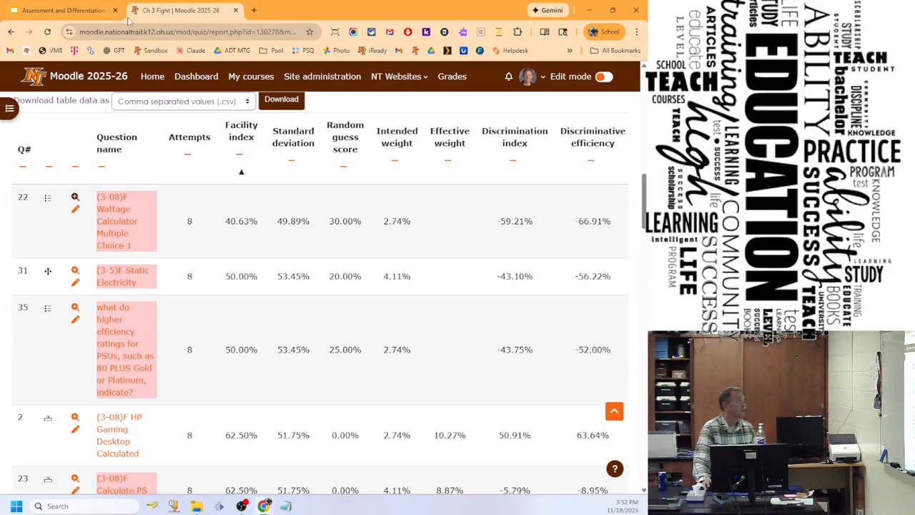
Return to the CH 3 - Electricity section and open the Ch 3.6 - General Power Problems quiz.
scroll(171, 81, "up", 15)
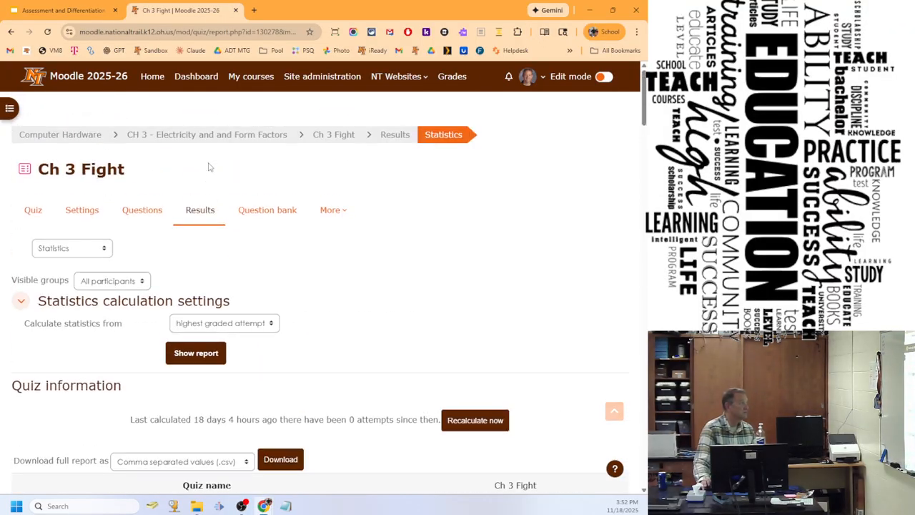
left_click(260, 142)
scroll(348, 270, "down", 15)
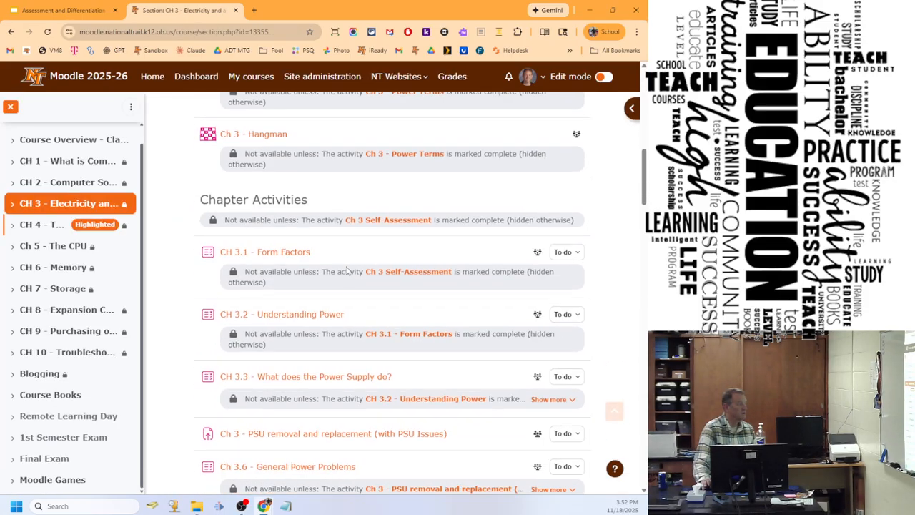
left_click(286, 160)
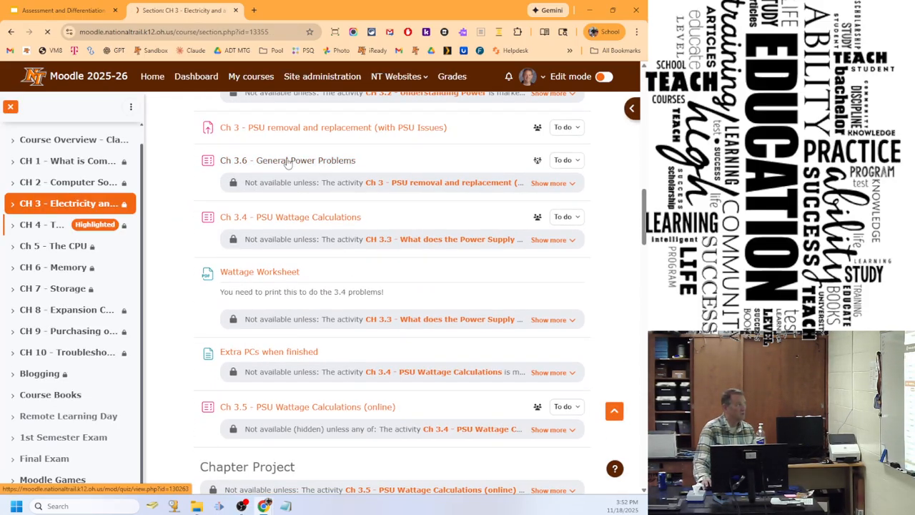
Open the results of the Ch 3.6 - General Power Problems quiz and display the Statistics report.
left_click(313, 238)
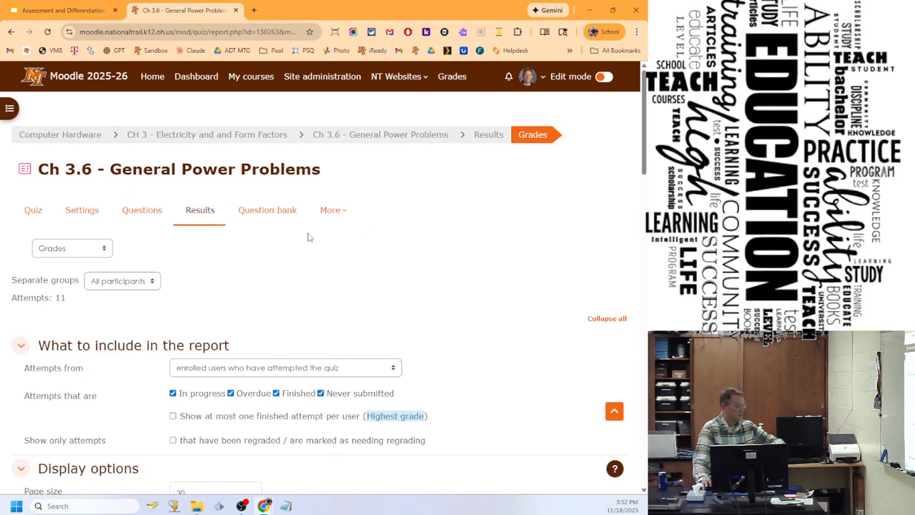
left_click(95, 249)
left_click(80, 294)
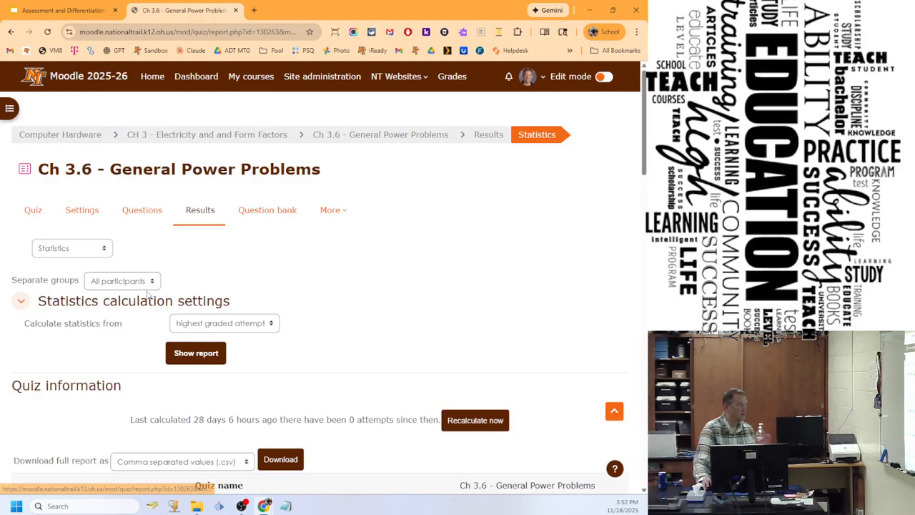
Set the statistics to be calculated from first attempts and show the updated report.
scroll(321, 300, "down", 2)
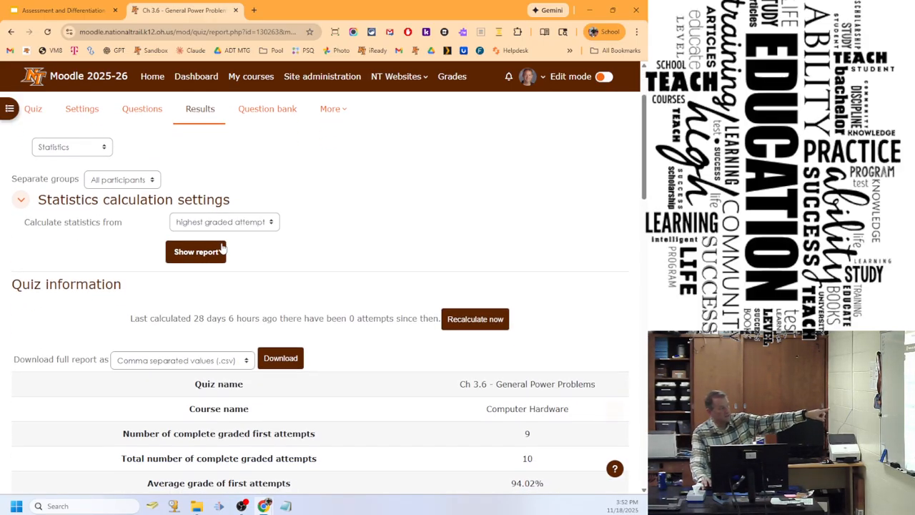
left_click(188, 226)
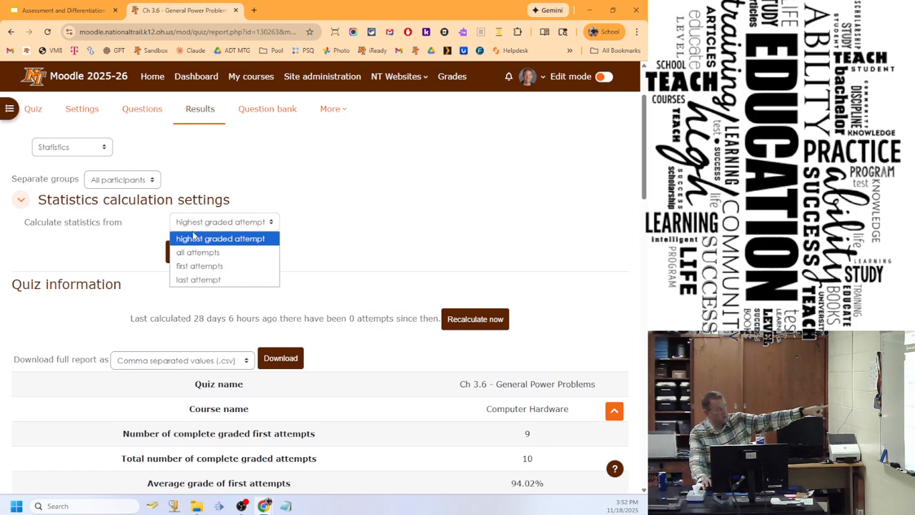
left_click(190, 268)
left_click(195, 252)
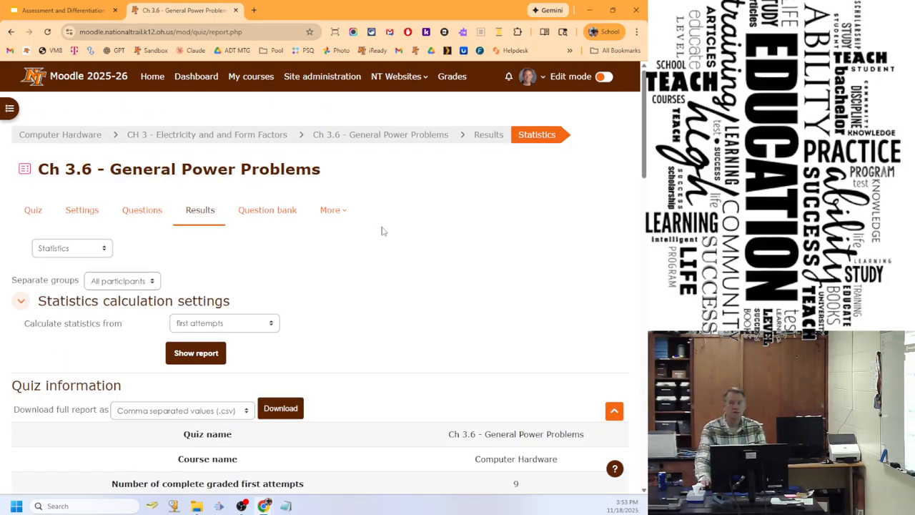
Examine the first-attempt statistics and the quiz structure analysis, comparing each question's facility index and discrimination values, and return to the report's start.
scroll(439, 213, "down", 7)
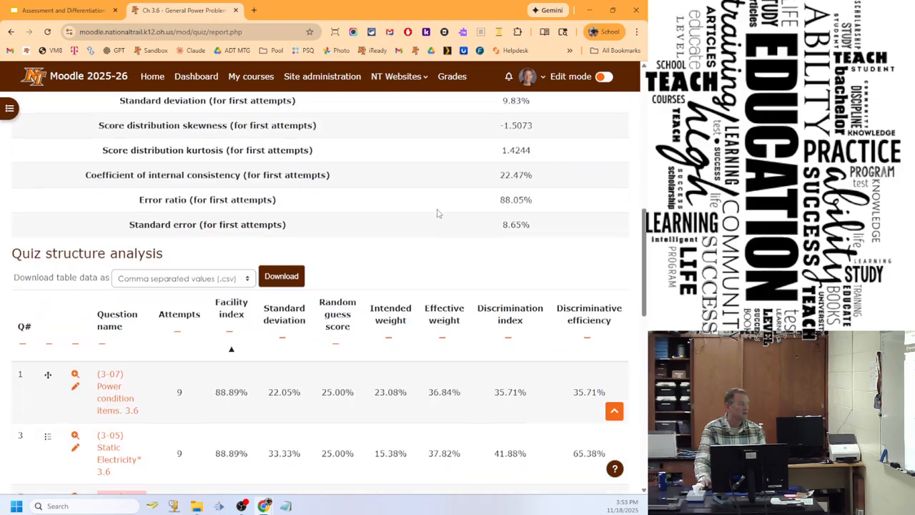
scroll(325, 277, "down", 3)
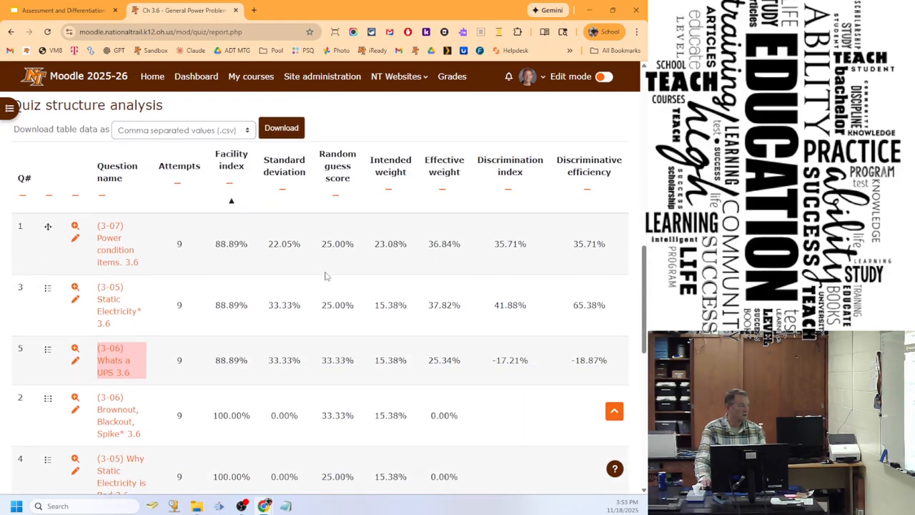
scroll(326, 278, "down", 1)
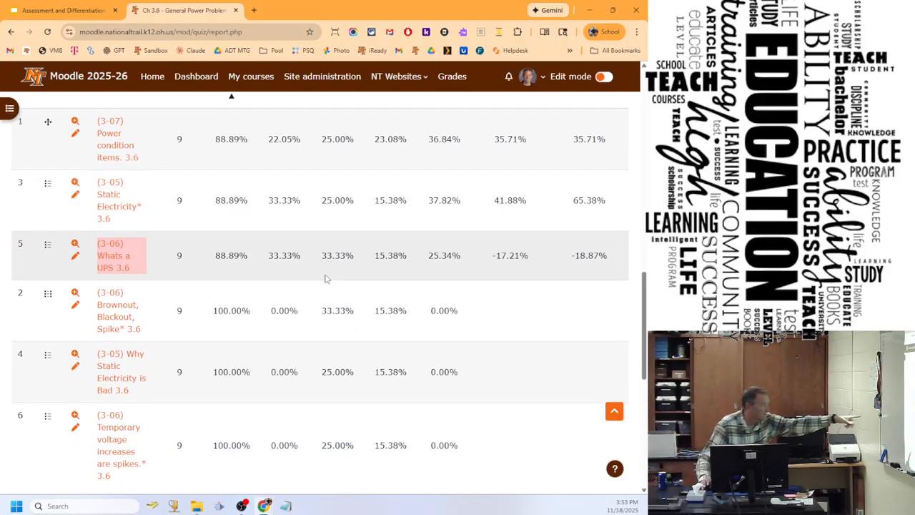
scroll(328, 275, "up", 1)
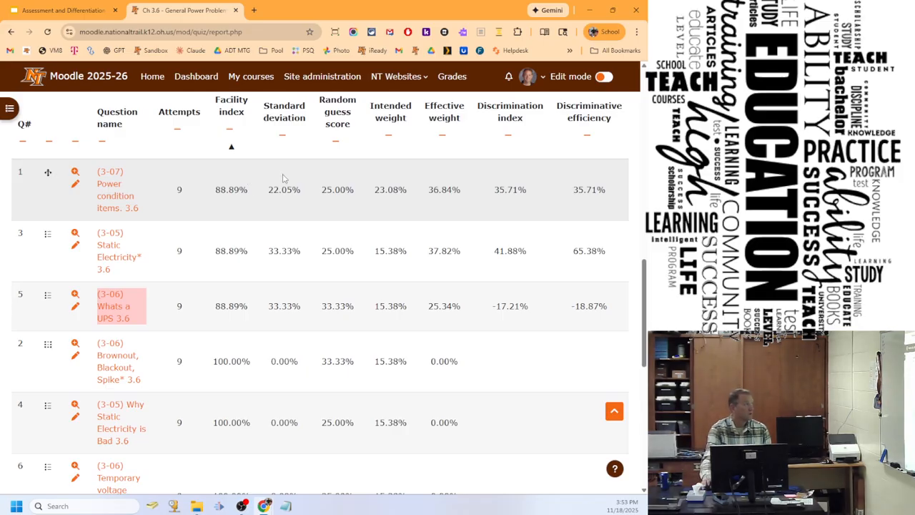
scroll(283, 177, "up", 15)
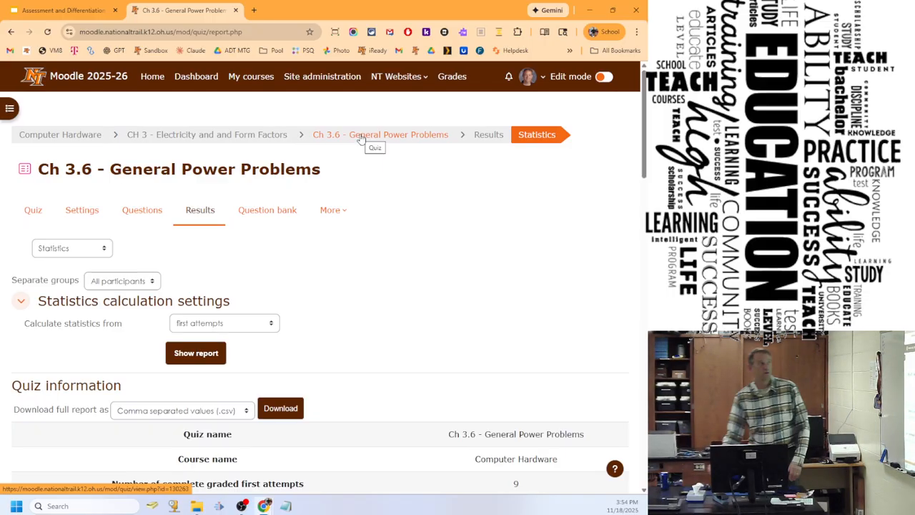
Switch to the Assessment and Differentiation presentation in Google Slides and start the slideshow at the Quiz structure analysis slide.
left_click(71, 11)
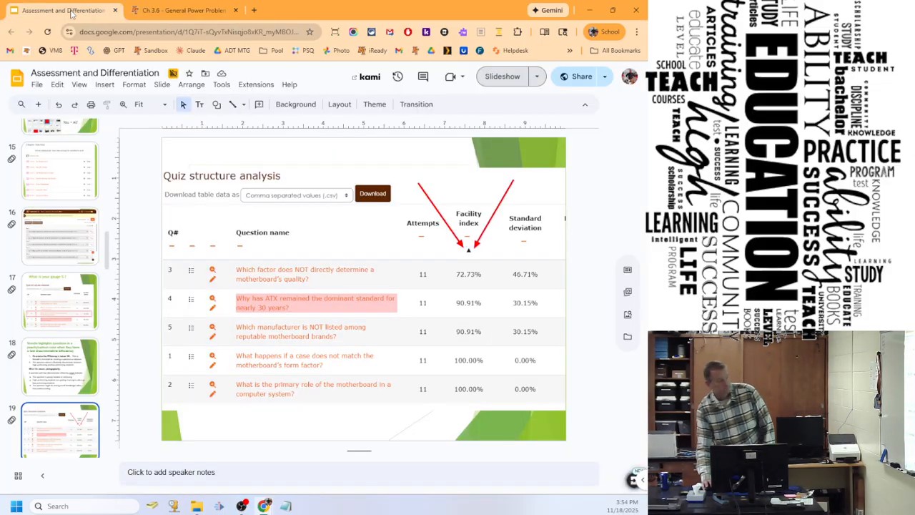
left_click(504, 77)
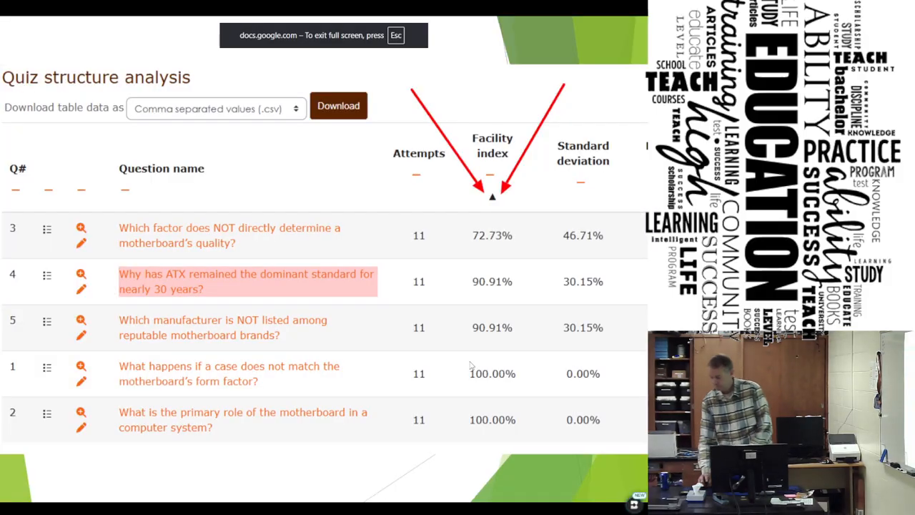
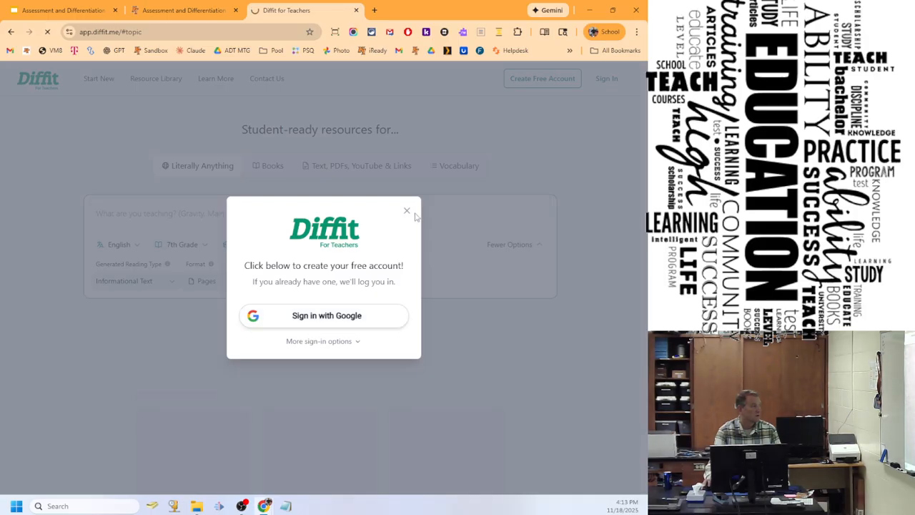
In Diffit, enter the topic "geeoloc timeline" under Literally Anything, check the spelling suggestions for "geeoloc", and select that word for correction.
left_click(383, 182)
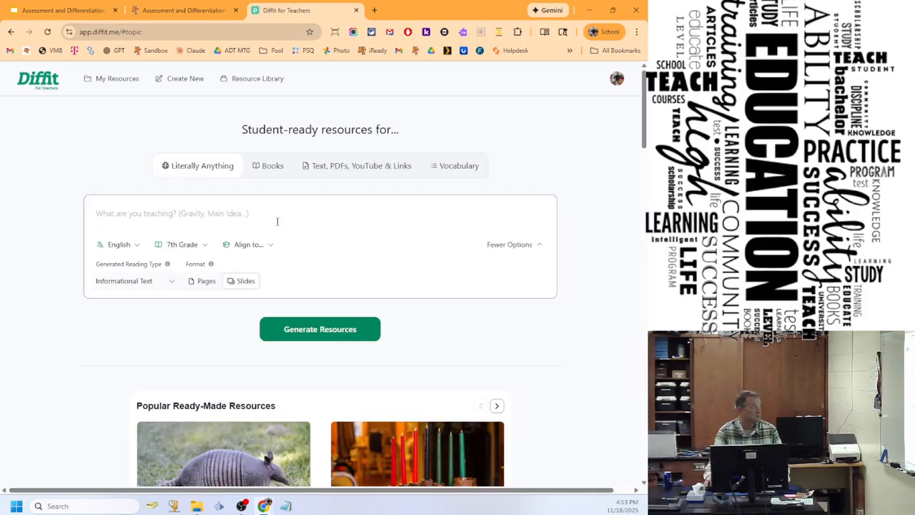
type("gee")
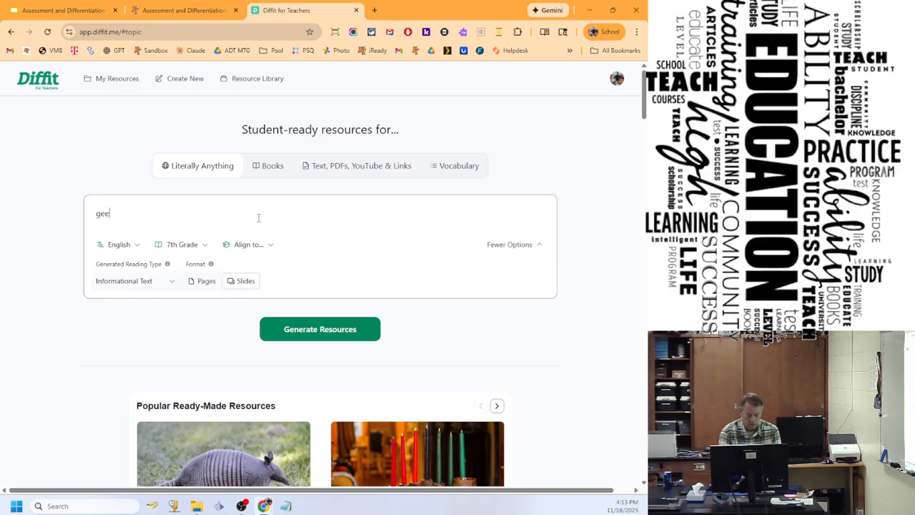
type("oloc timeline")
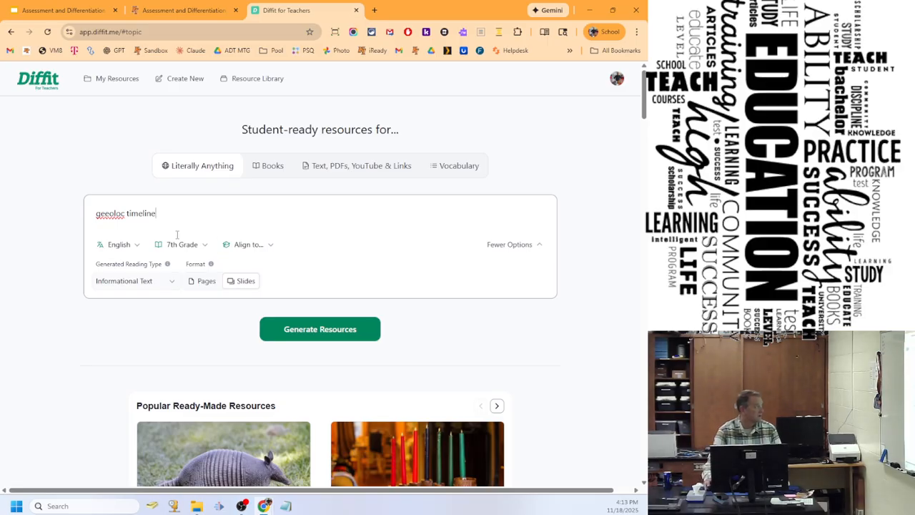
right_click(105, 212)
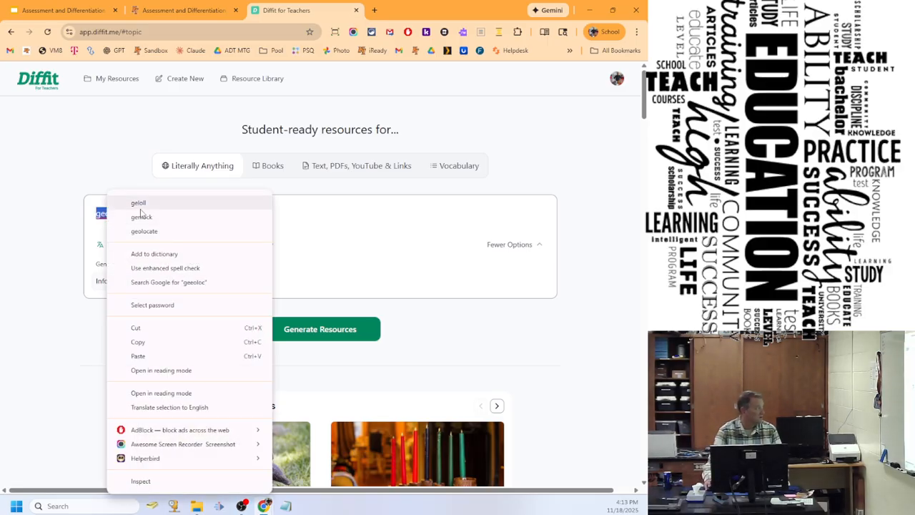
left_click(97, 213)
double_click(100, 212)
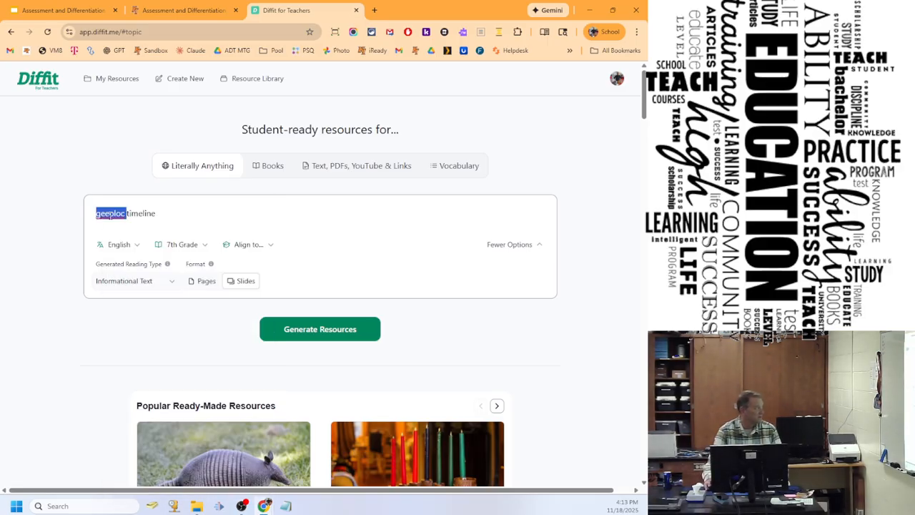
Correct the resource topic to "geologic timeline" and generate the 7th Grade informational text resources.
type("geologic")
key("Return")
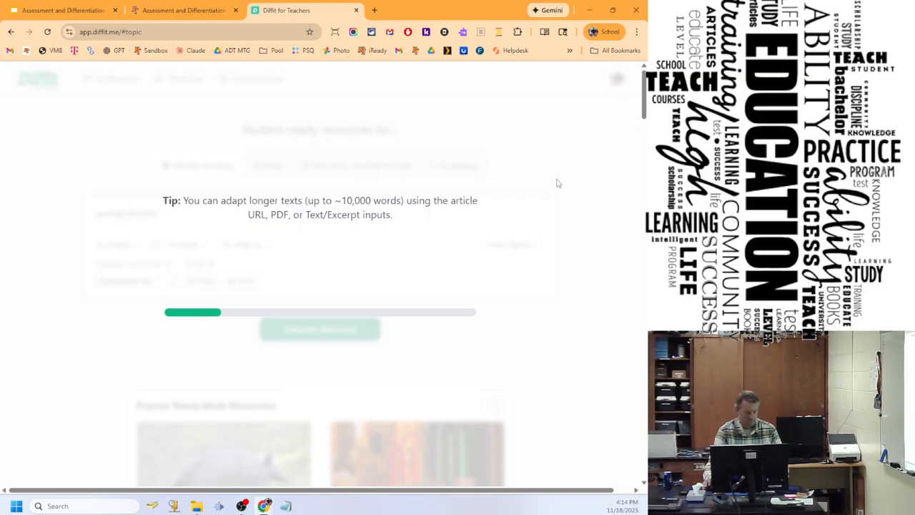
key("ctrl+plus")
key("ctrl+plus")
key("ctrl+plus")
key("ctrl+plus")
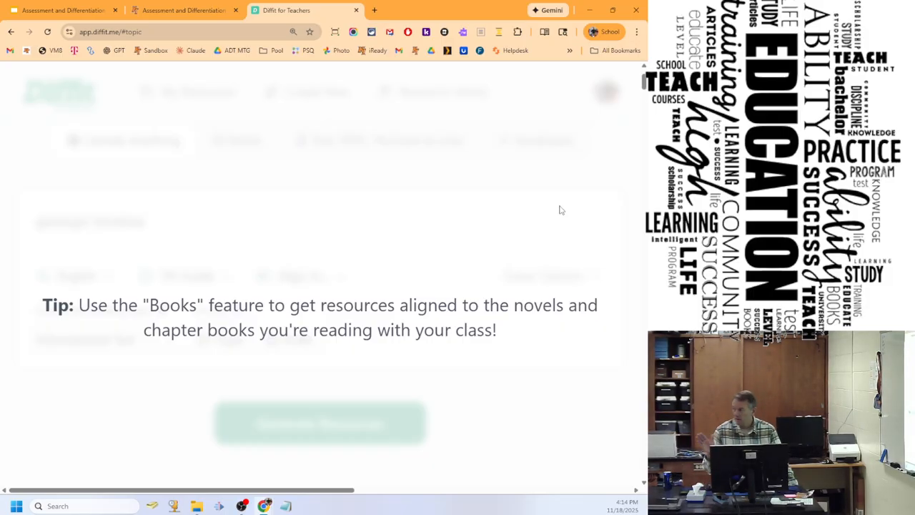
Open ChatGPT in a new browser tab, and return to the Diffit tab.
left_click(375, 10)
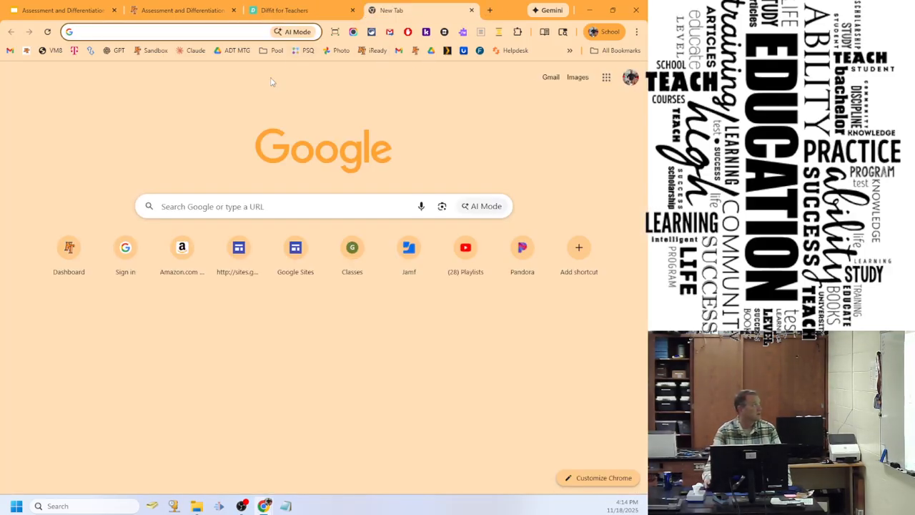
left_click(114, 50)
left_click(285, 10)
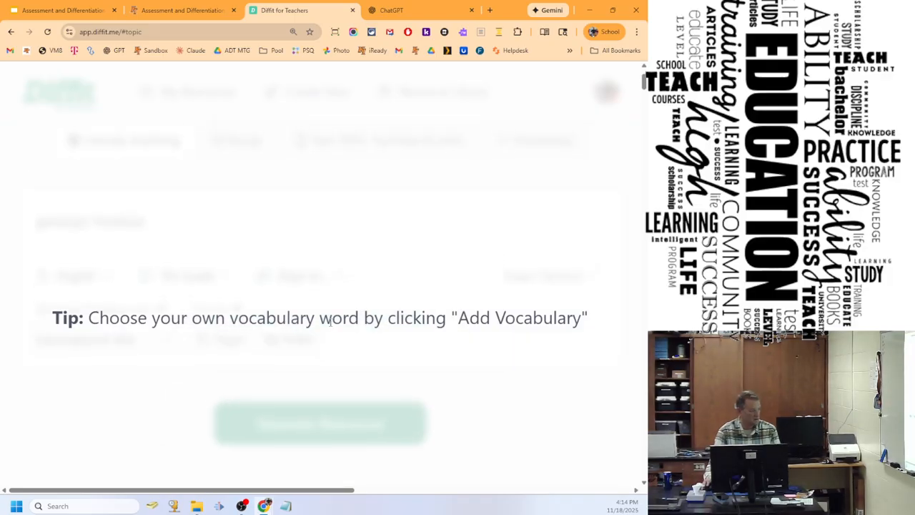
key("ctrl+0")
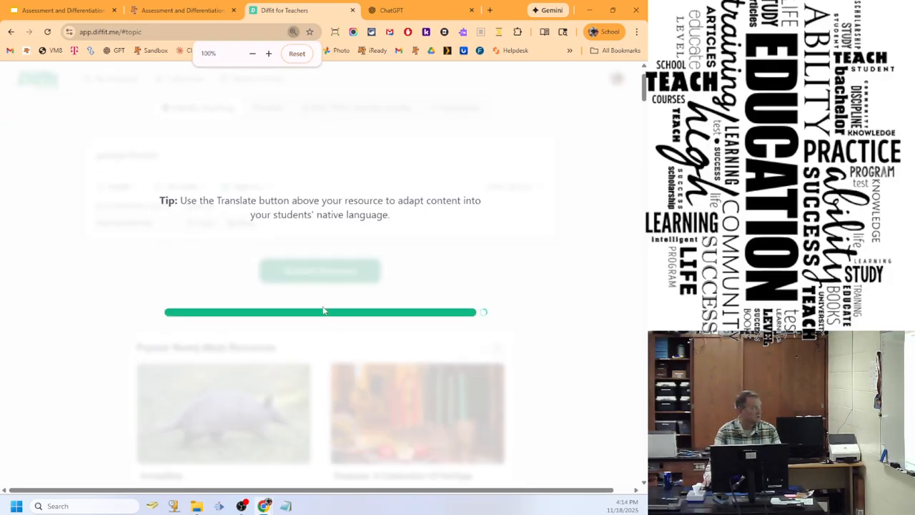
scroll(325, 324, "down", 4)
key("ctrl+minus")
key("ctrl+minus")
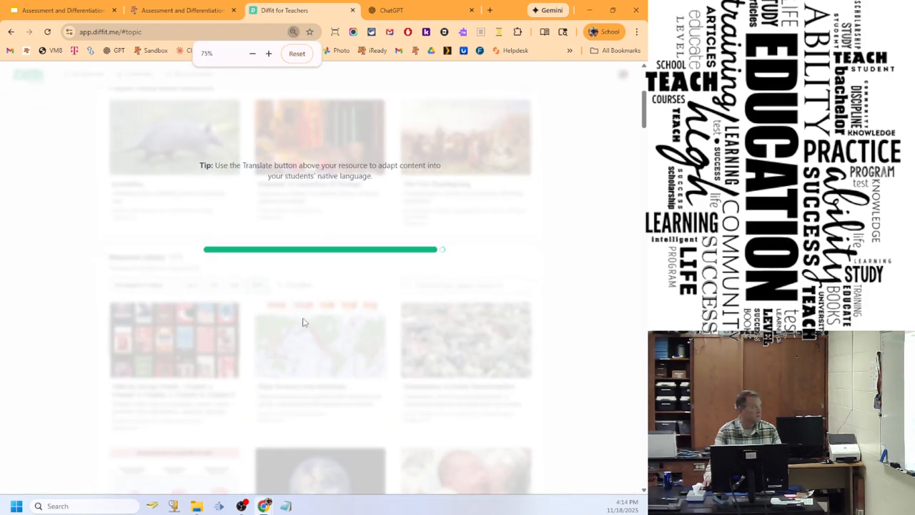
scroll(318, 371, "down", 6)
scroll(318, 371, "up", 8)
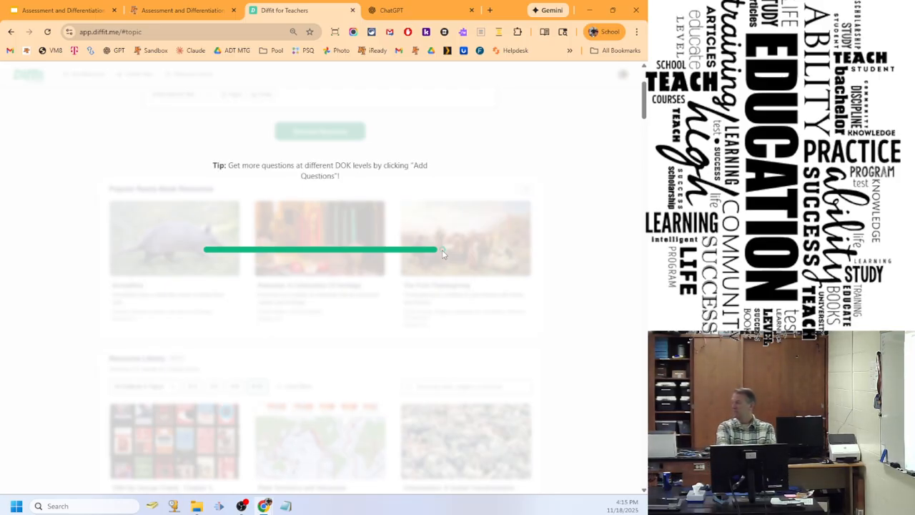
Switch to the Moodle book and read the tool comparison in chapter 4, "Using AI to create questions".
left_click(179, 10)
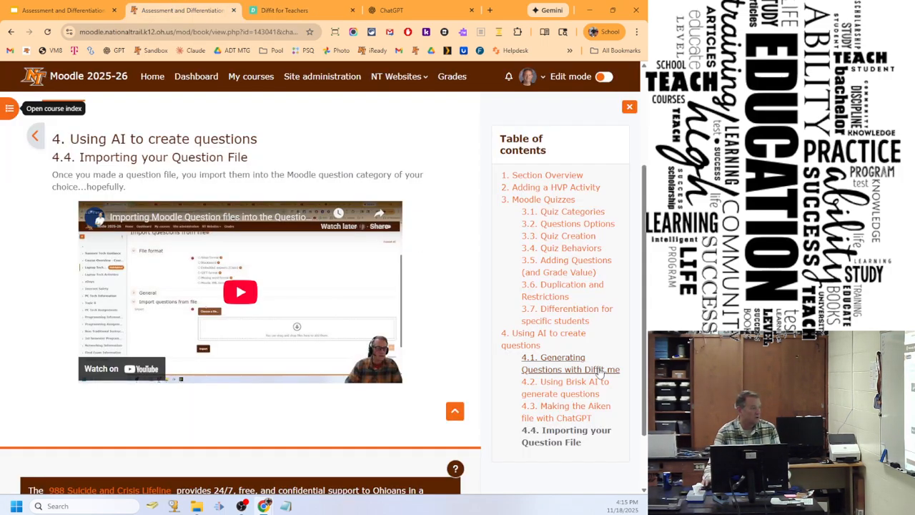
left_click(549, 338)
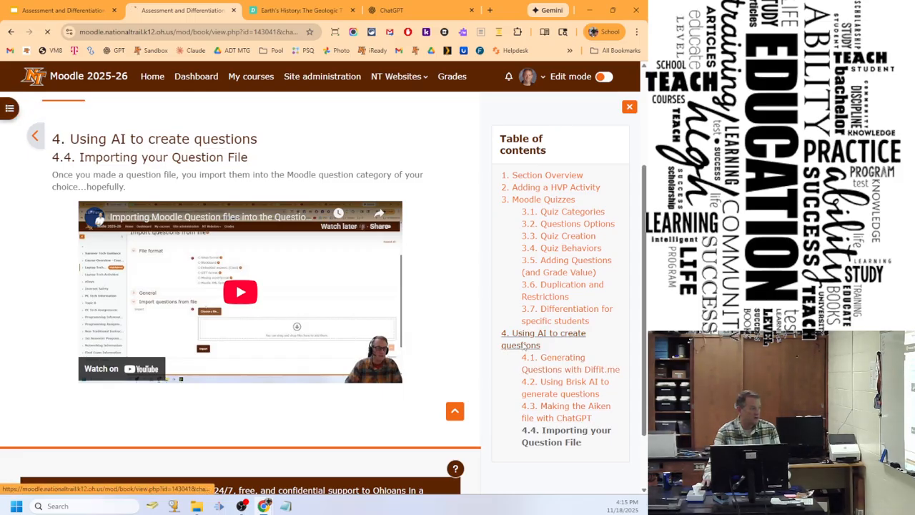
scroll(471, 326, "down", 2)
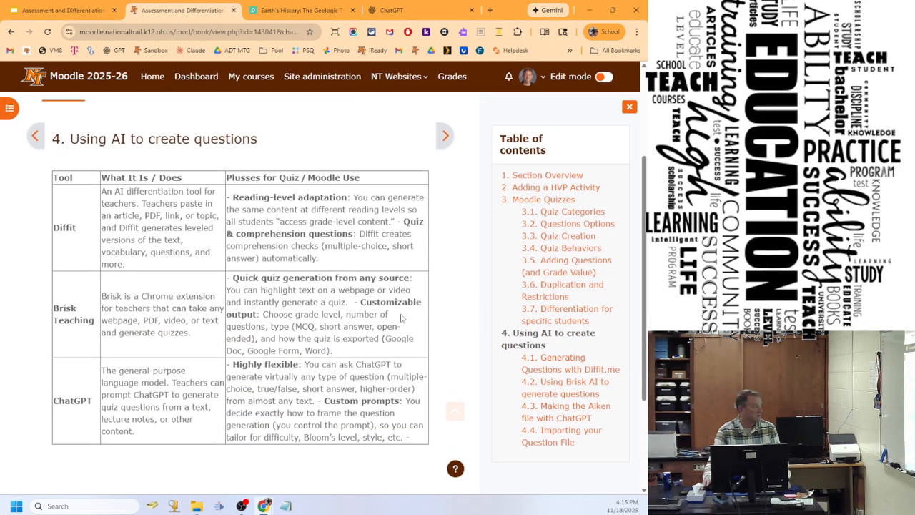
scroll(270, 278, "down", 1)
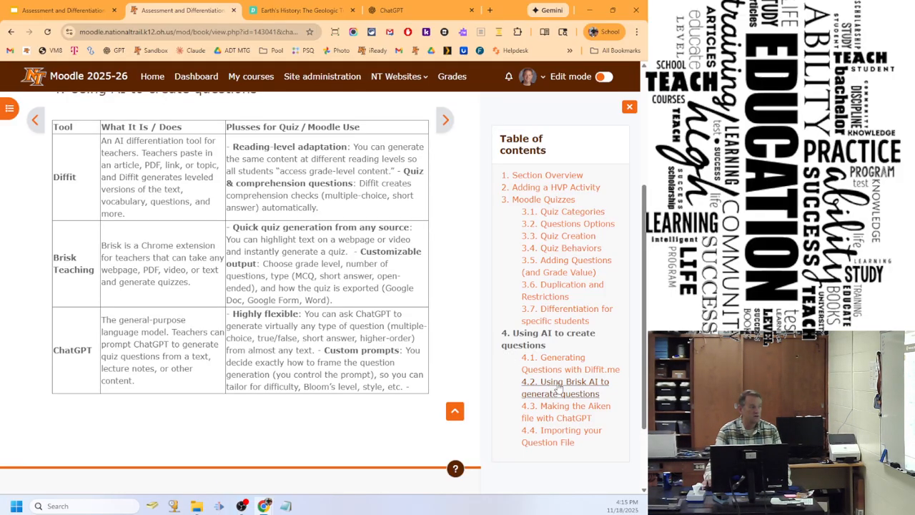
Look through sections 4.1 "Generating Questions with Diffit.me" and 4.4 "Importing your Question File" of the book.
left_click(561, 374)
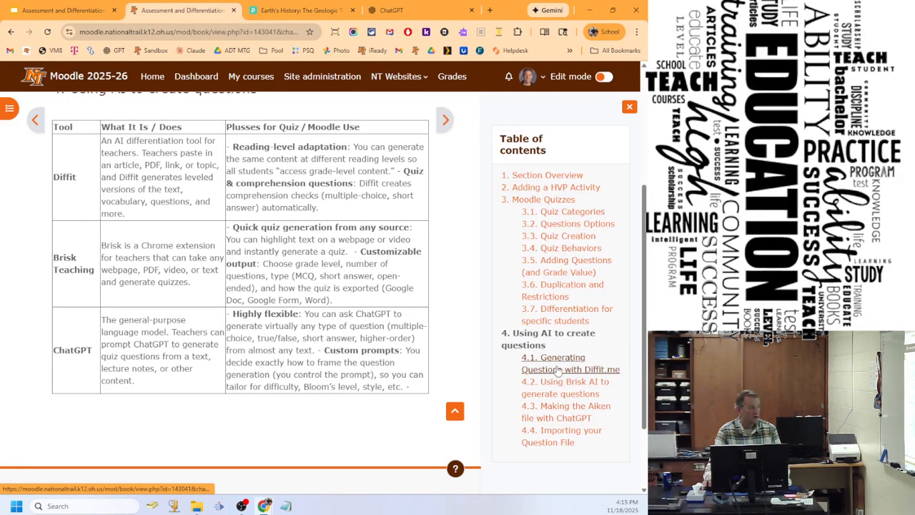
scroll(408, 323, "down", 3)
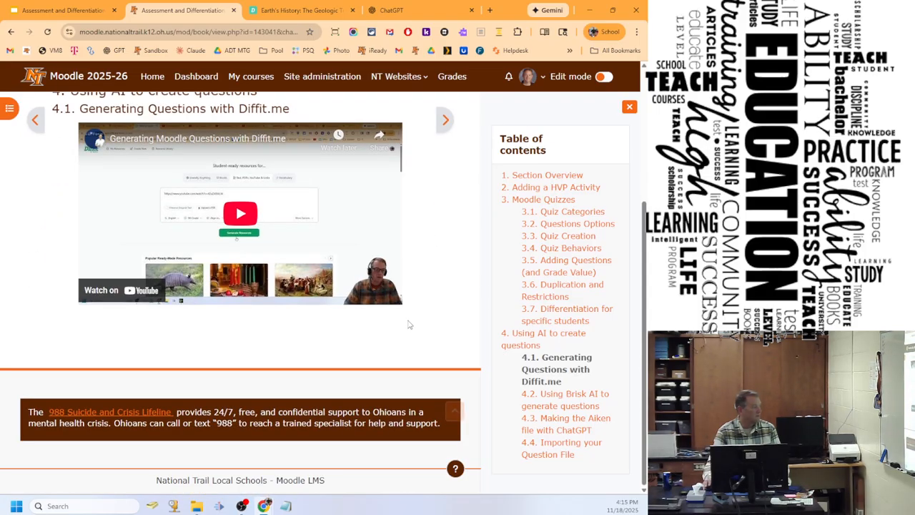
left_click(563, 448)
scroll(429, 325, "down", 3)
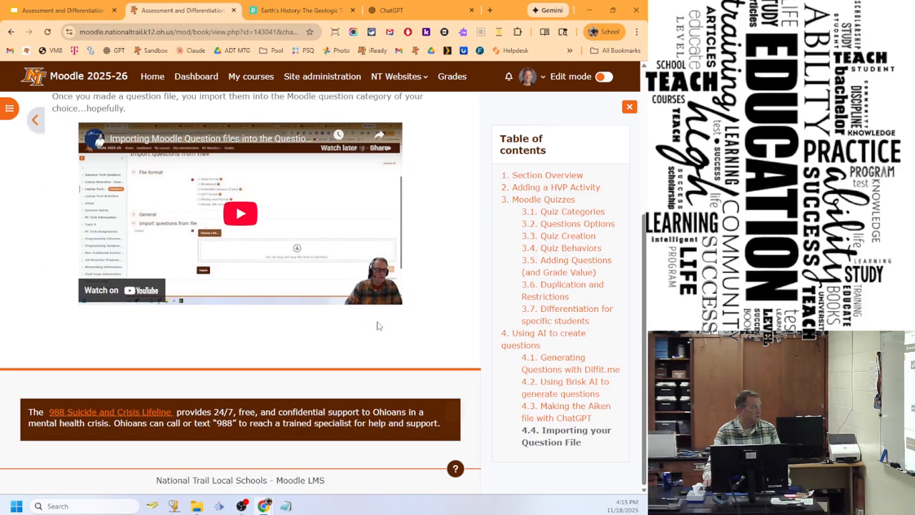
scroll(376, 322, "up", 2)
Copy the Aiken formatting prompt from section 4.3 "Making the Aiken file with ChatGPT" and paste it into the ChatGPT message box.
left_click(567, 413)
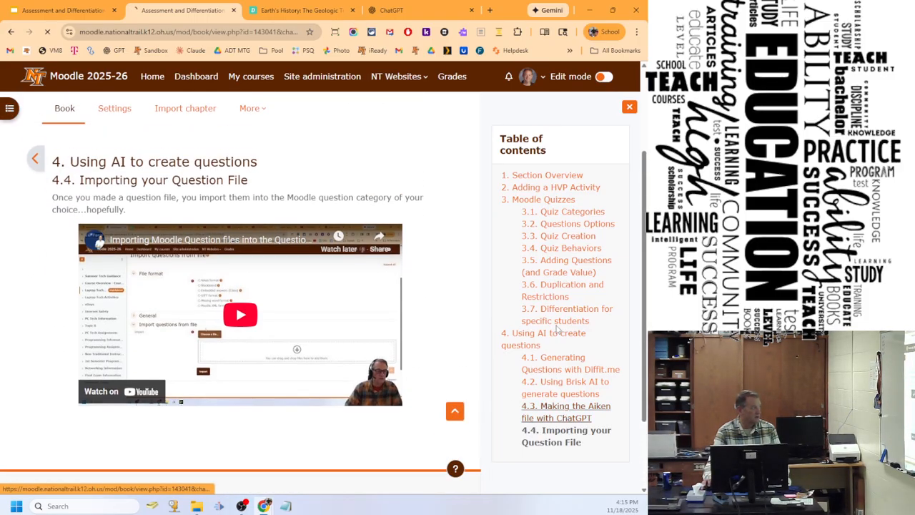
left_click_drag(51, 326, 444, 355)
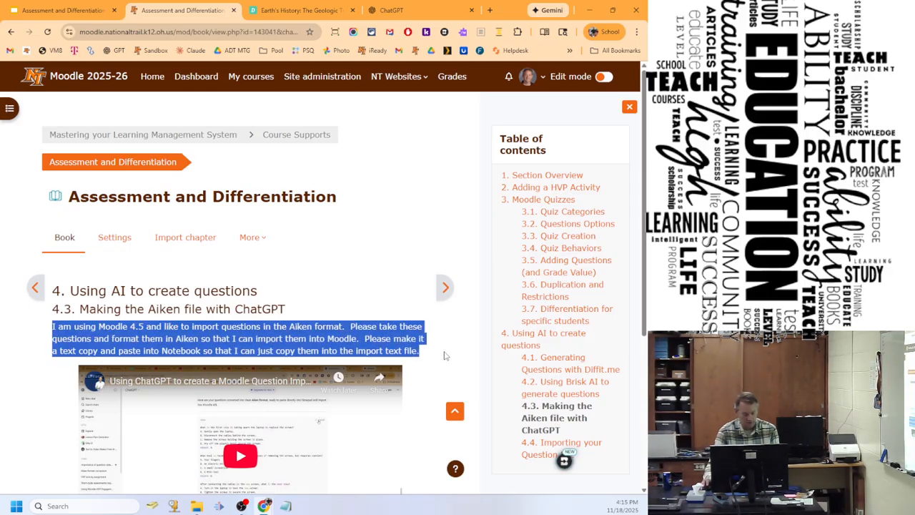
left_click(391, 12)
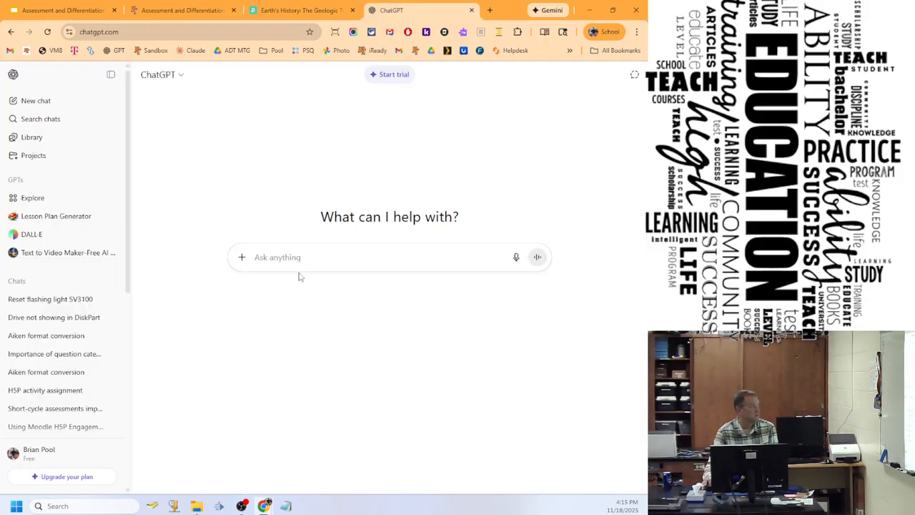
type("I am using Moodle 4.0 and like to import questions in the Aiken format.  Please take these questions and format them in Aiken so that I can import them into Moodle. Please make it a text copy and paste into Notepad so that I can just copy paste them into the import text file.")
Switch to the Diffit resource and show the answers in its Multiple Choice Question section.
left_click(304, 10)
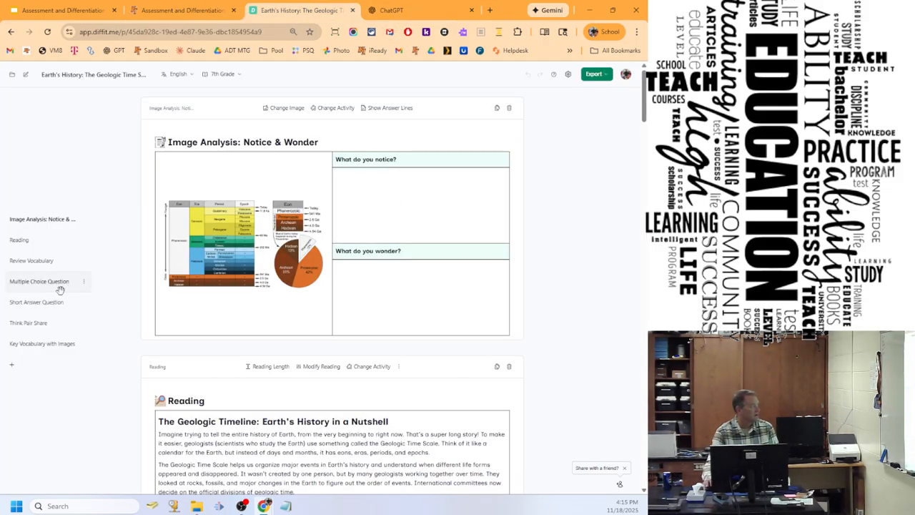
left_click(34, 282)
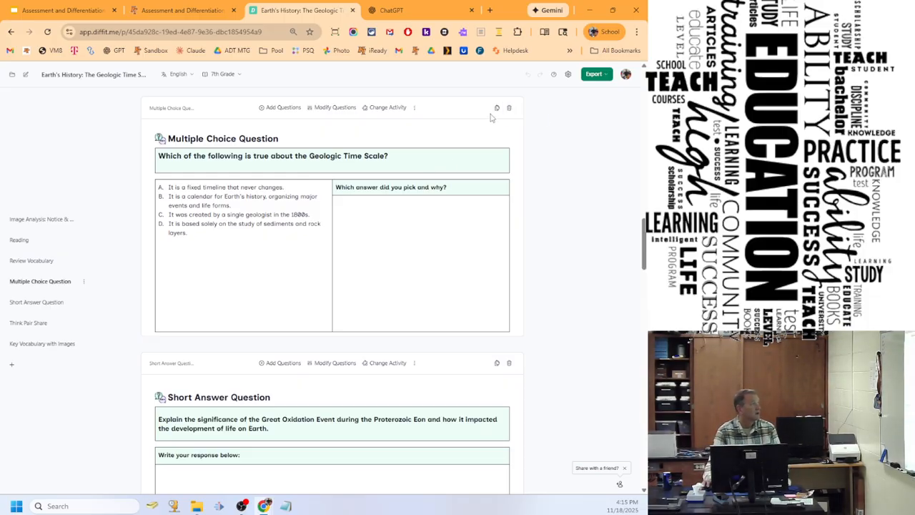
left_click(416, 109)
left_click(418, 124)
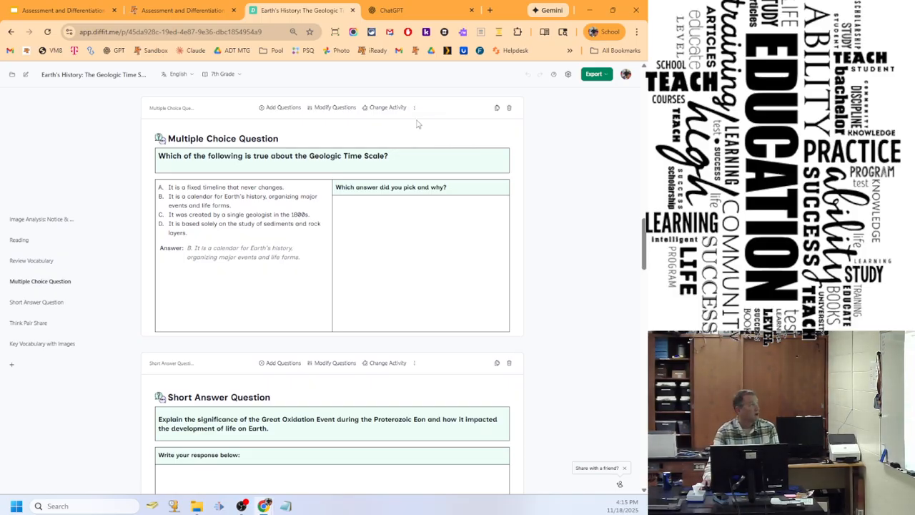
Add 5 multiple-choice questions based on Depth of Knowledge at 9th Grade level.
left_click(279, 107)
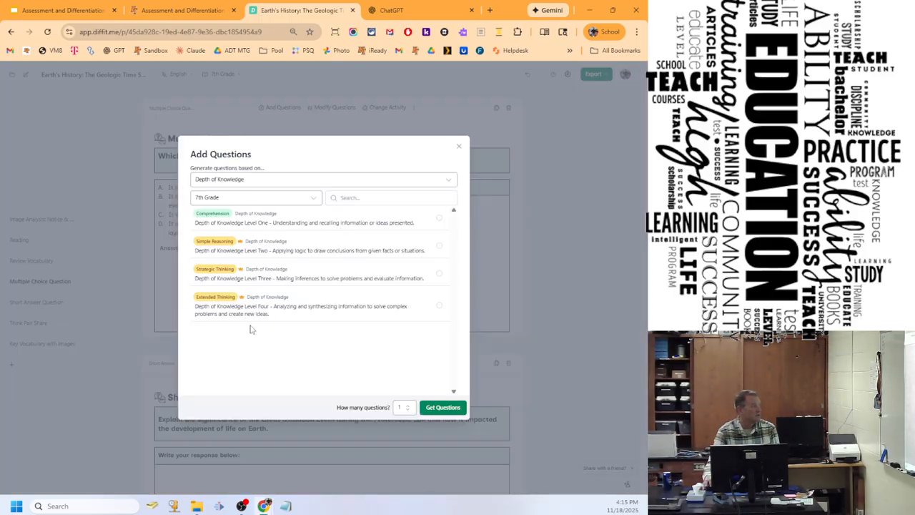
left_click(313, 200)
scroll(237, 271, "down", 3)
left_click(230, 250)
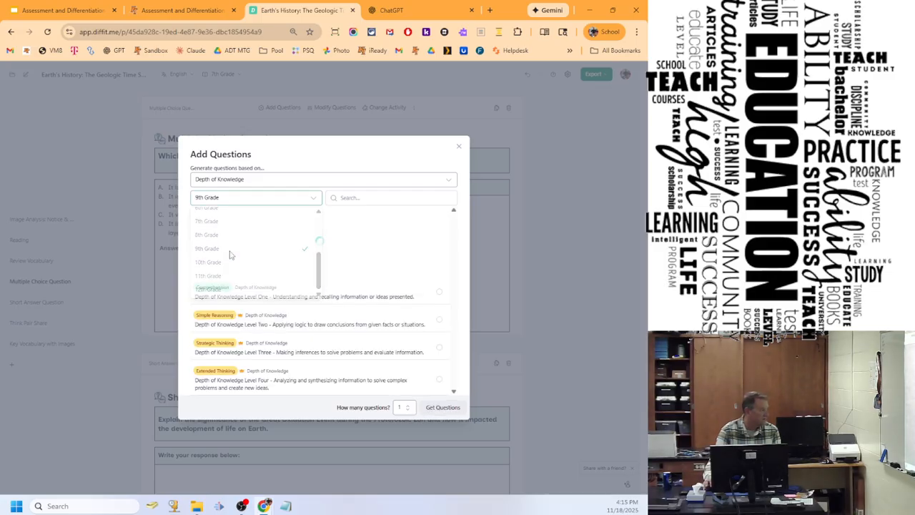
left_click(410, 407)
left_click(404, 388)
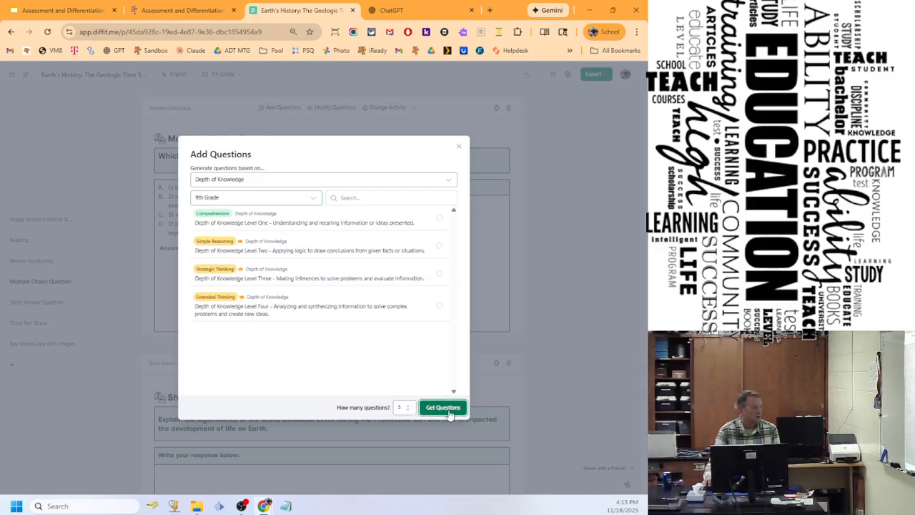
left_click(444, 408)
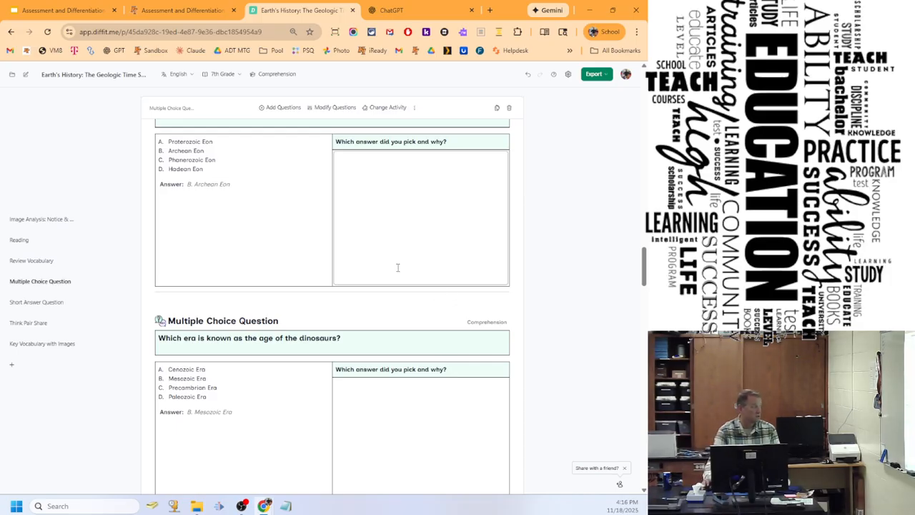
Review the generated multiple-choice questions and add 5 more based on Depth of Knowledge at 3rd Grade level.
scroll(398, 267, "up", 10)
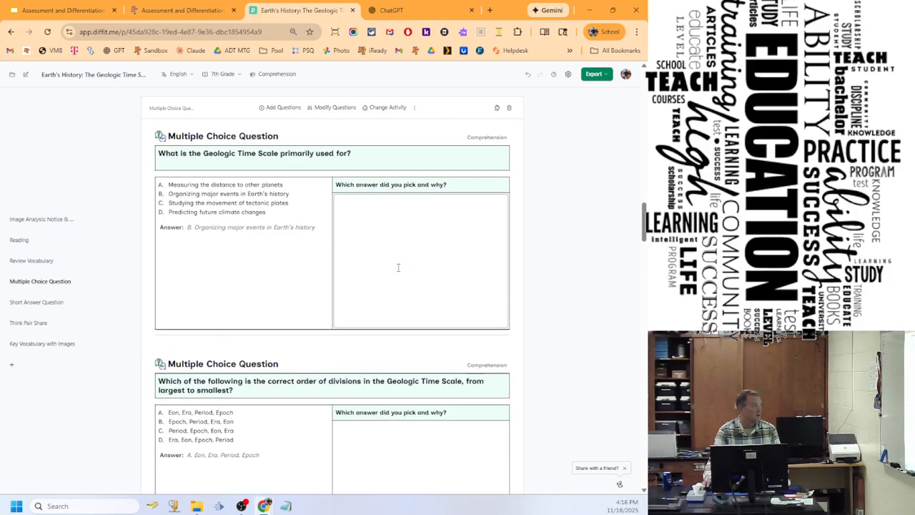
scroll(401, 285, "up", 6)
scroll(410, 279, "down", 5)
scroll(412, 280, "down", 2)
scroll(411, 281, "up", 2)
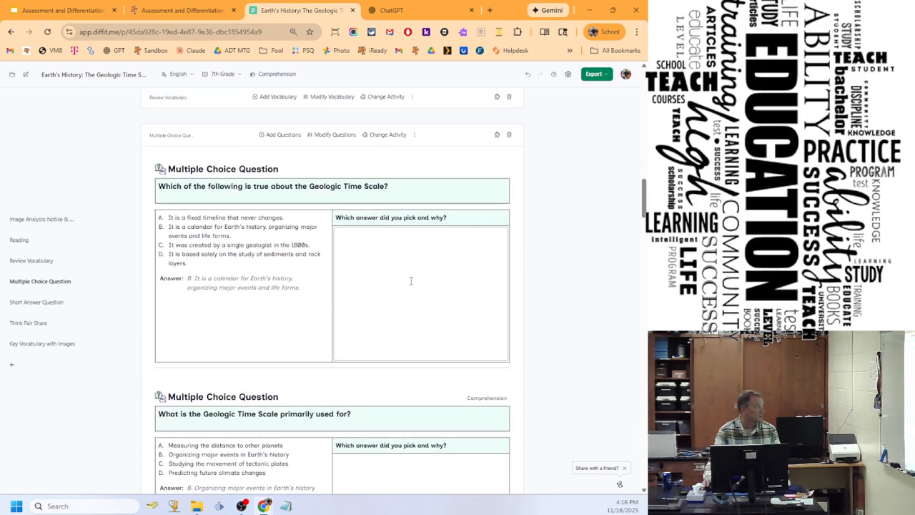
left_click(286, 135)
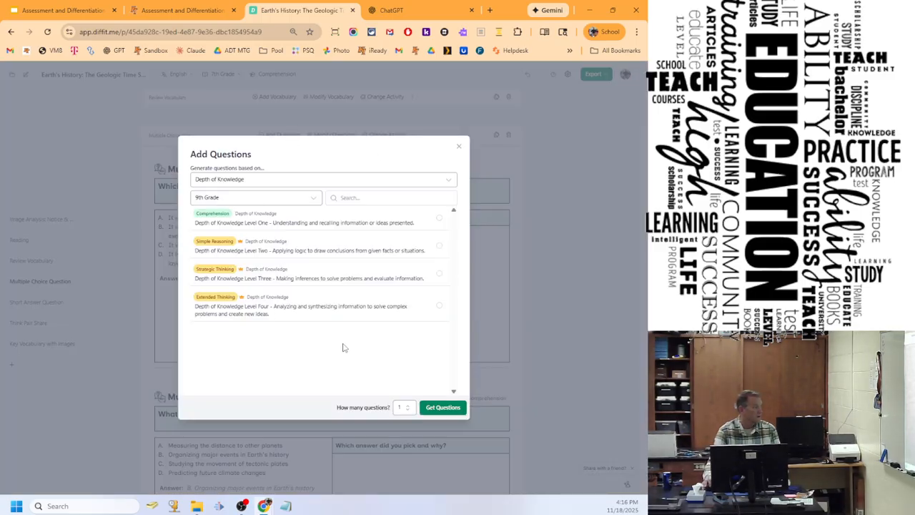
left_click(406, 408)
left_click(401, 387)
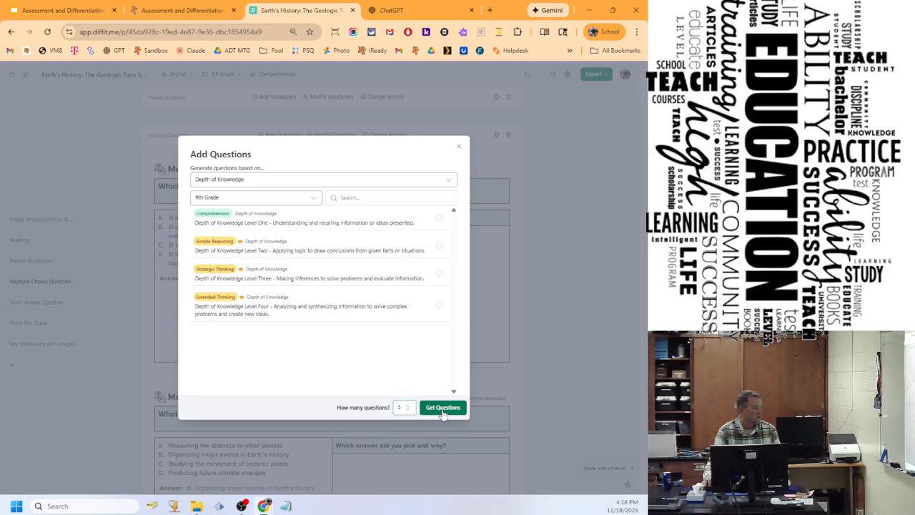
left_click(269, 204)
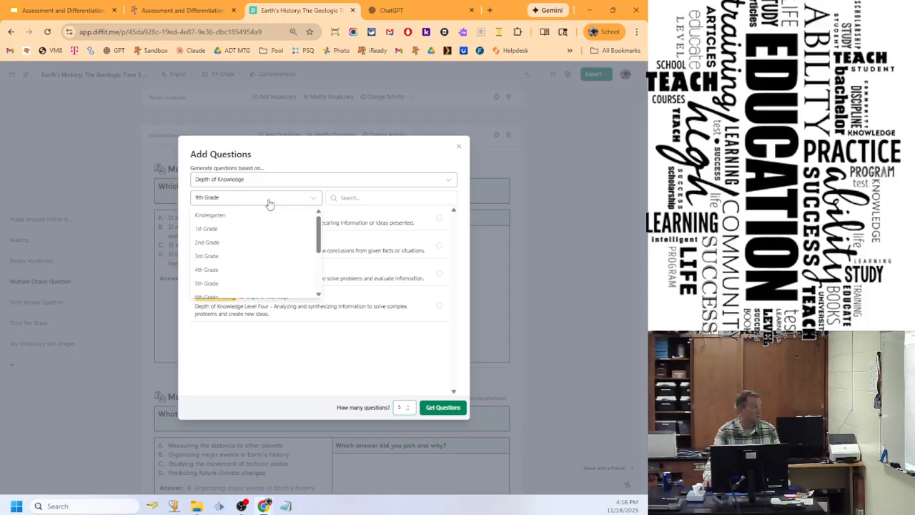
left_click(232, 255)
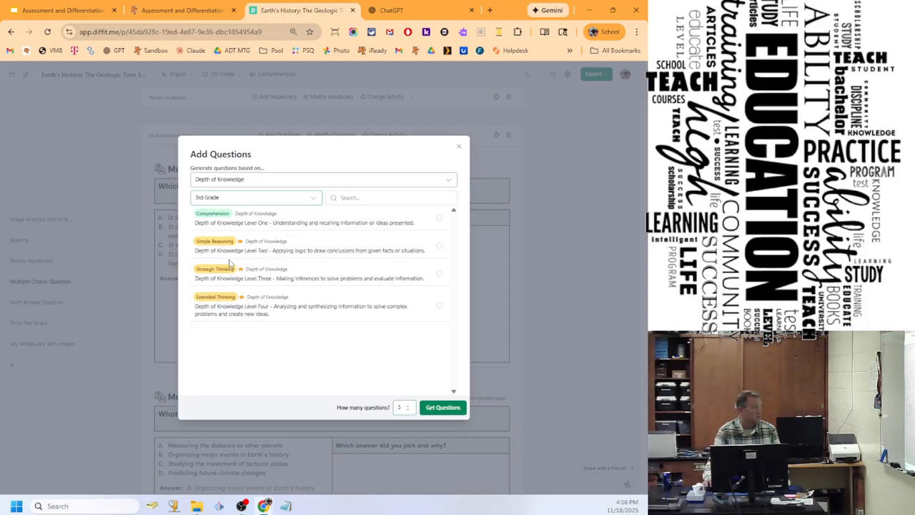
left_click(442, 406)
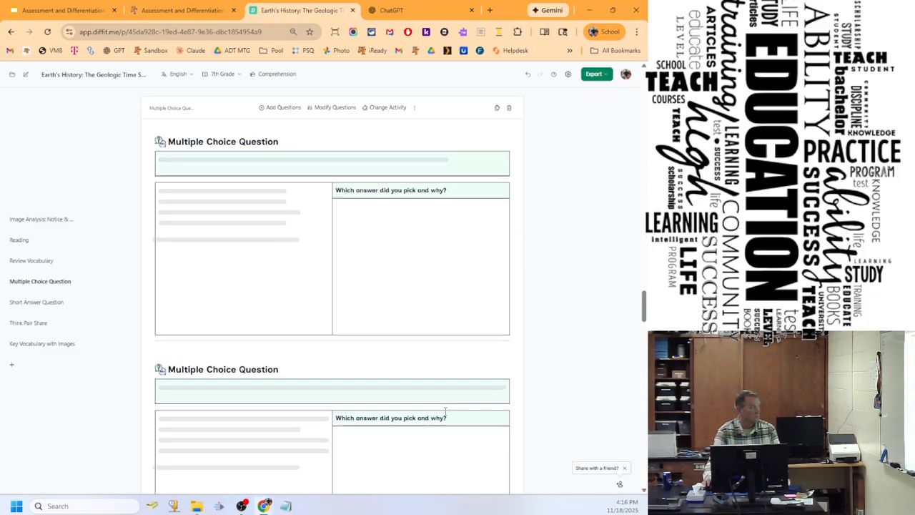
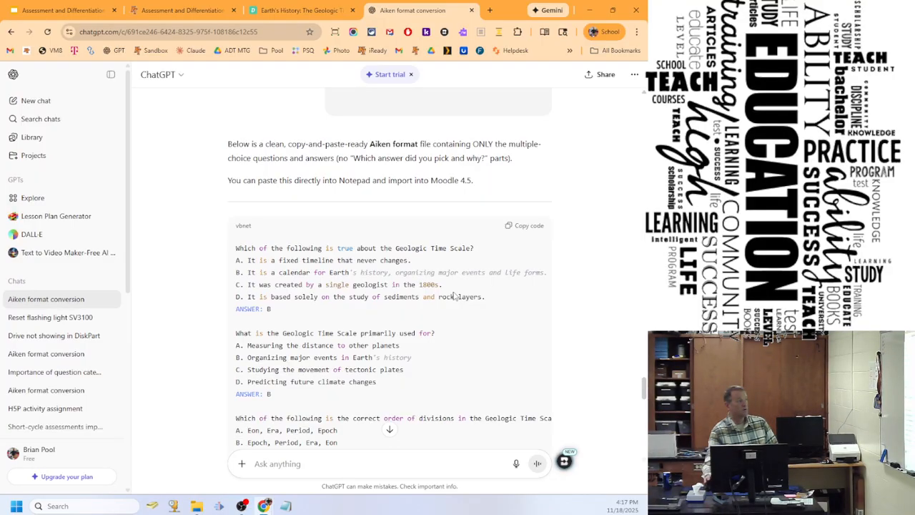
Review the Aiken-format questions in the ChatGPT reply and copy the whole code block.
scroll(440, 287, "down", 6)
scroll(440, 288, "down", 7)
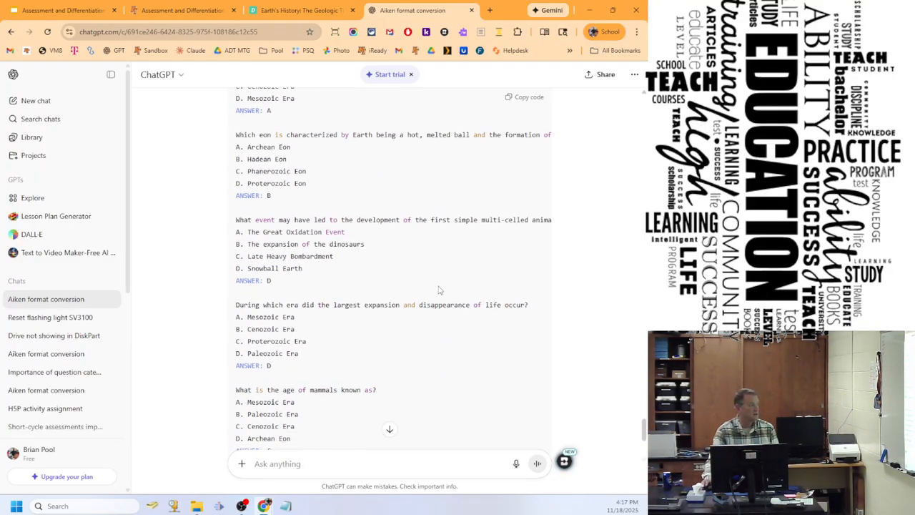
scroll(440, 288, "up", 6)
scroll(440, 287, "up", 10)
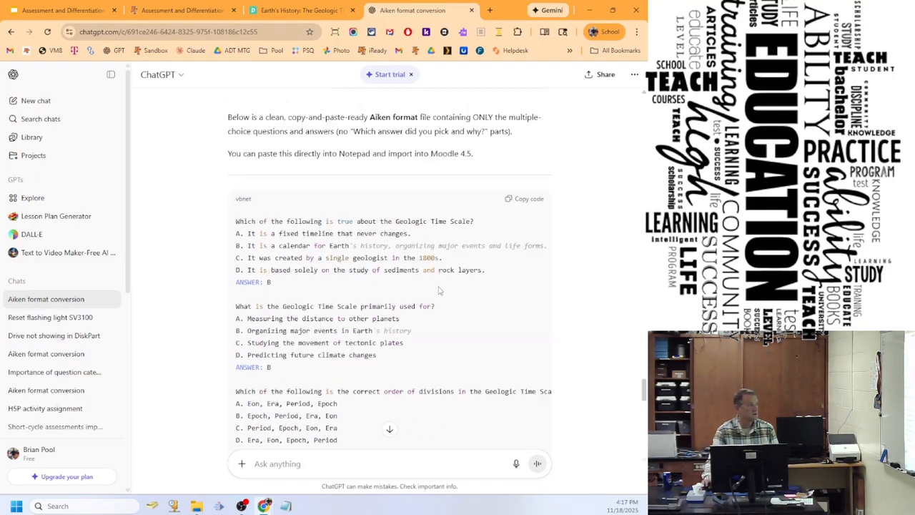
left_click(532, 306)
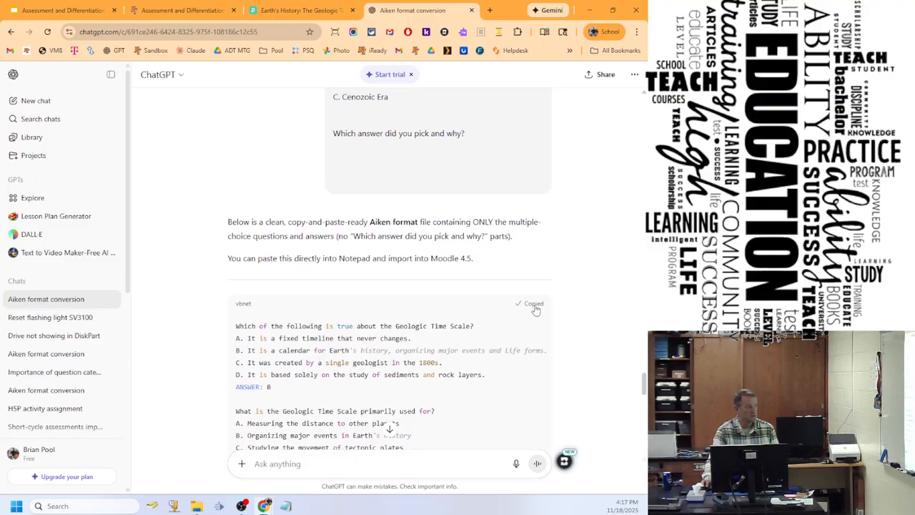
Paste the copied Aiken questions into the empty Notepad document and remove the blank lines before each of the last five questions.
key("alt+Tab")
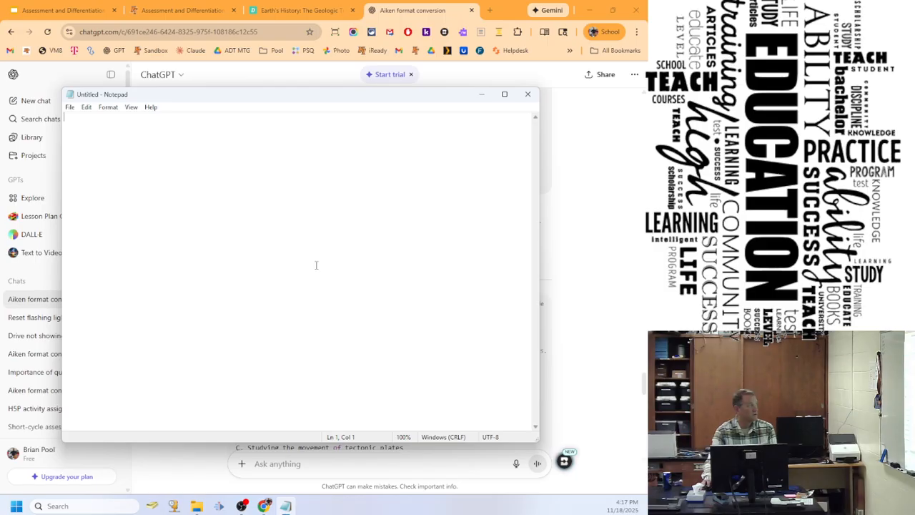
key("ctrl+v")
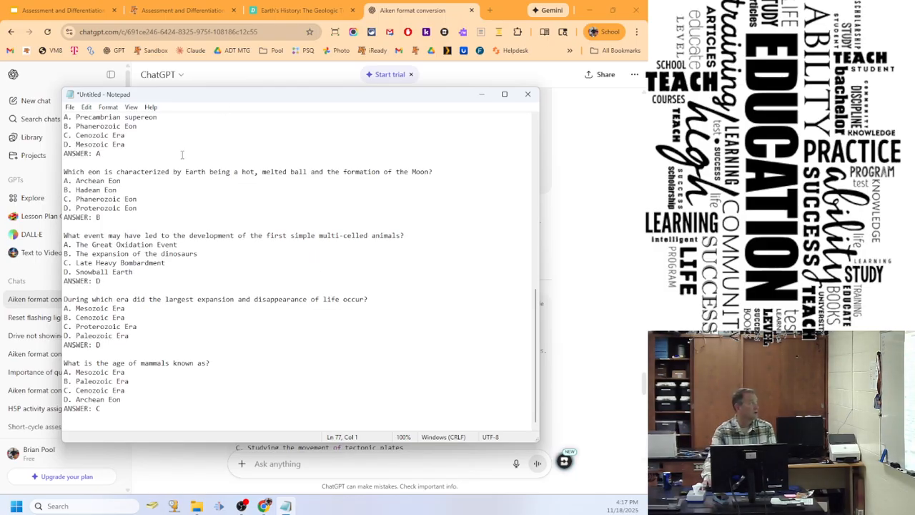
key("Delete")
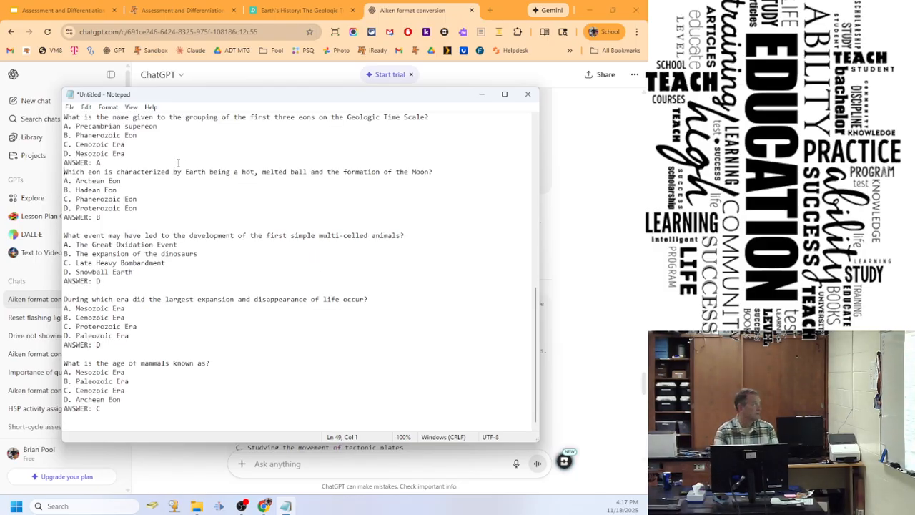
key("Delete")
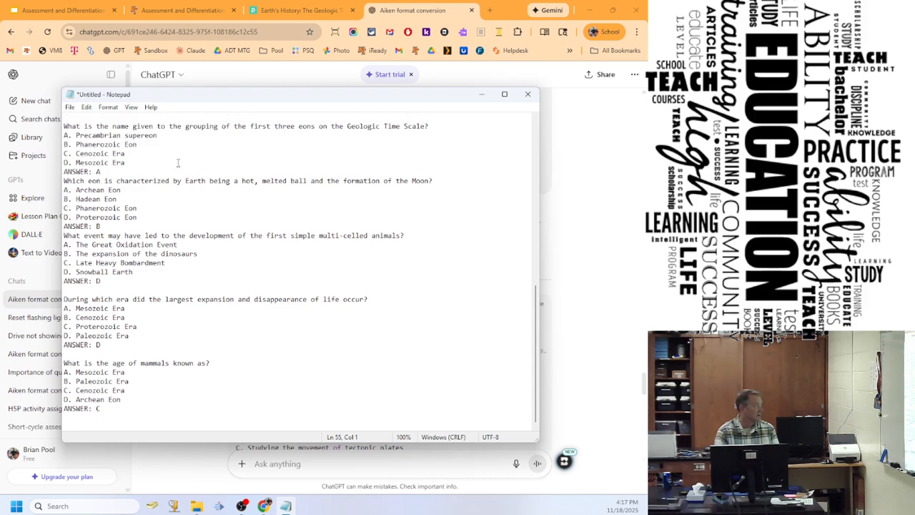
key("Delete")
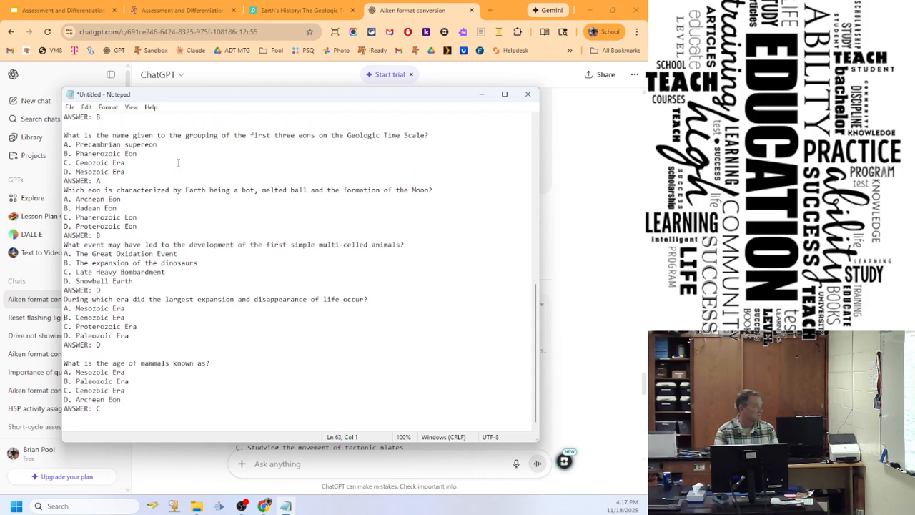
key("Delete")
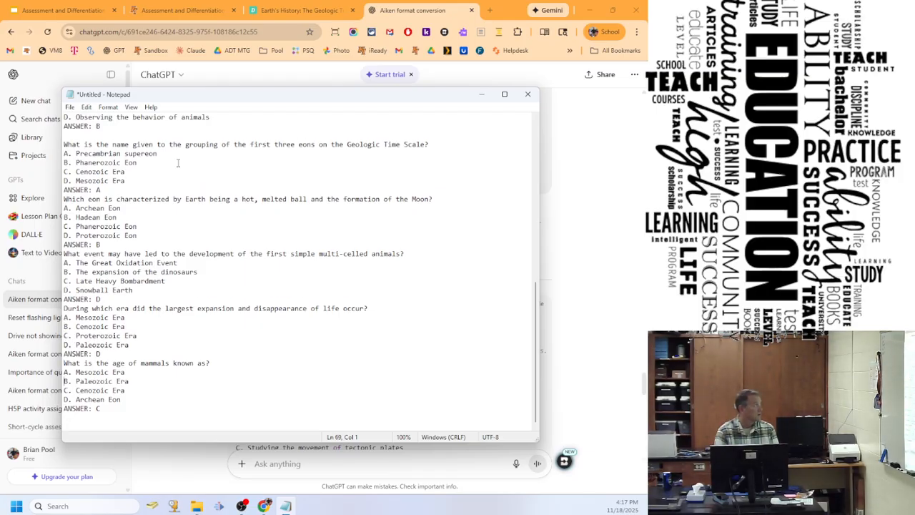
key("Delete")
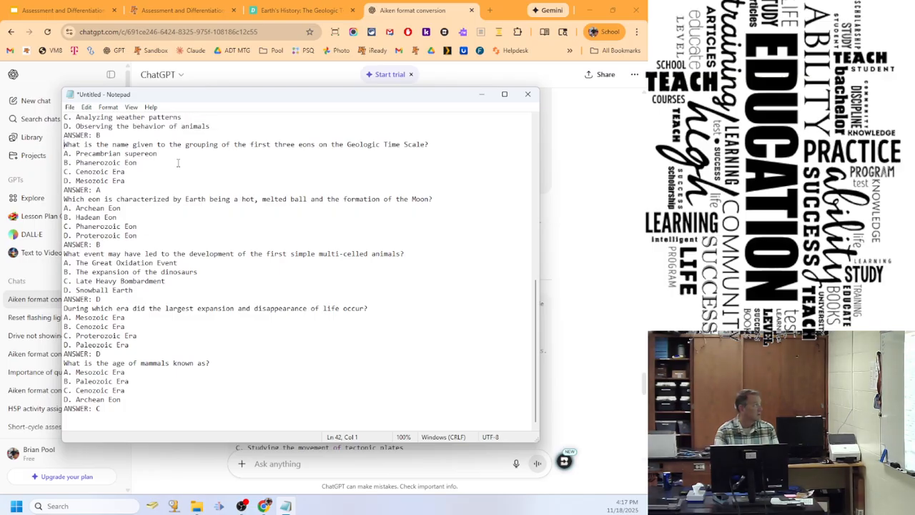
Remove the blank lines before the age of the dinosaurs question and the question on determining the age of rocks.
key("Up")
key("Up")
key("Up")
key("Up")
key("Up")
key("Up")
key("Up")
key("Up")
key("Up")
key("Up")
key("Up")
key("Up")
key("Up")
key("Up")
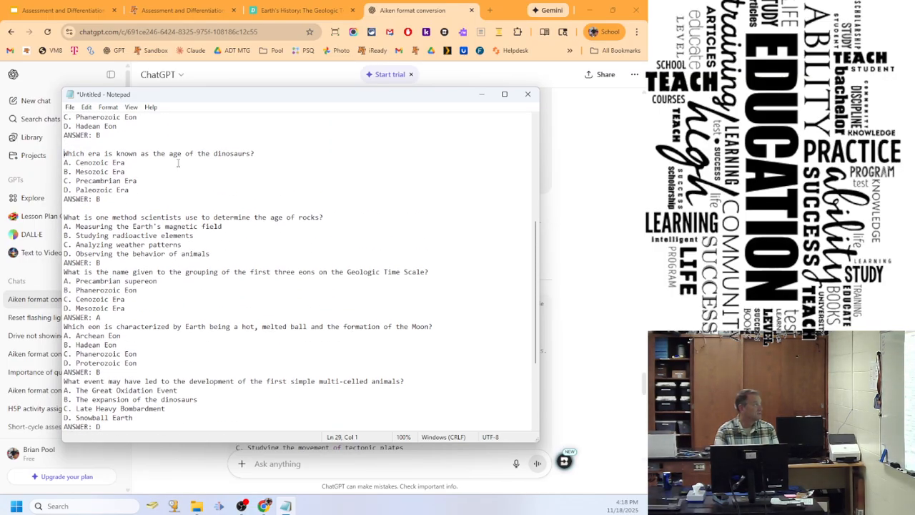
key("Delete")
key("Down")
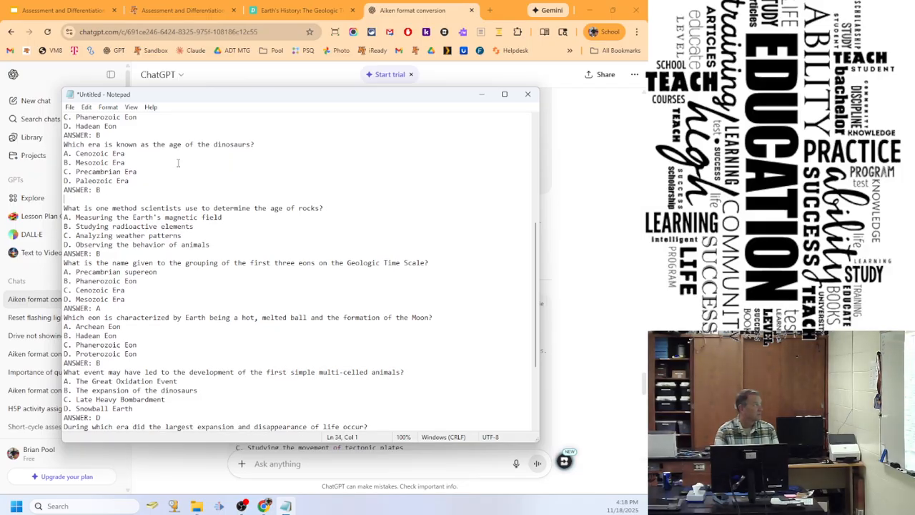
key("Delete")
Remove the remaining blank lines between the first four questions and return to the start of the text.
key("Up")
key("Up")
key("Up")
key("Up")
key("Up")
key("Up")
key("Up")
key("Up")
key("Up")
key("Up")
key("Up")
key("Up")
key("Up")
key("Up")
key("Up")
key("Up")
key("Up")
key("Up")
key("Up")
key("Up")
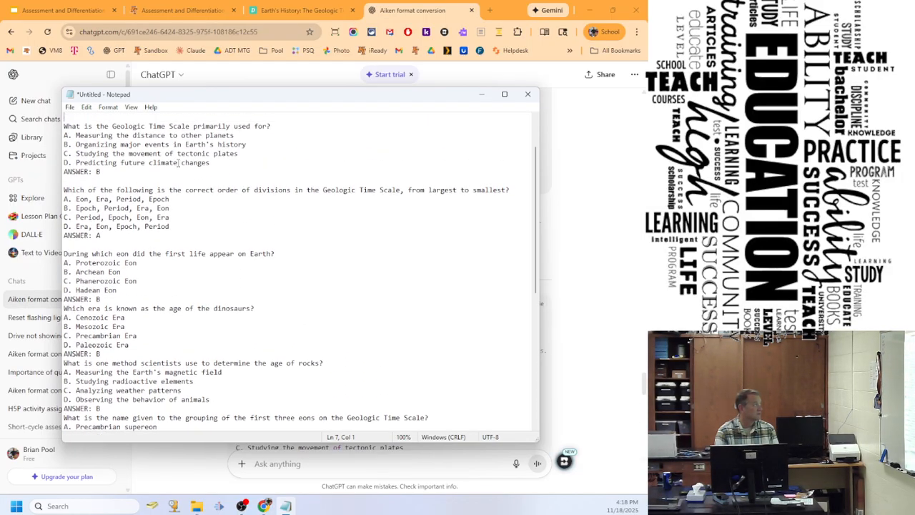
key("Down")
key("Down")
key("Down")
key("Down")
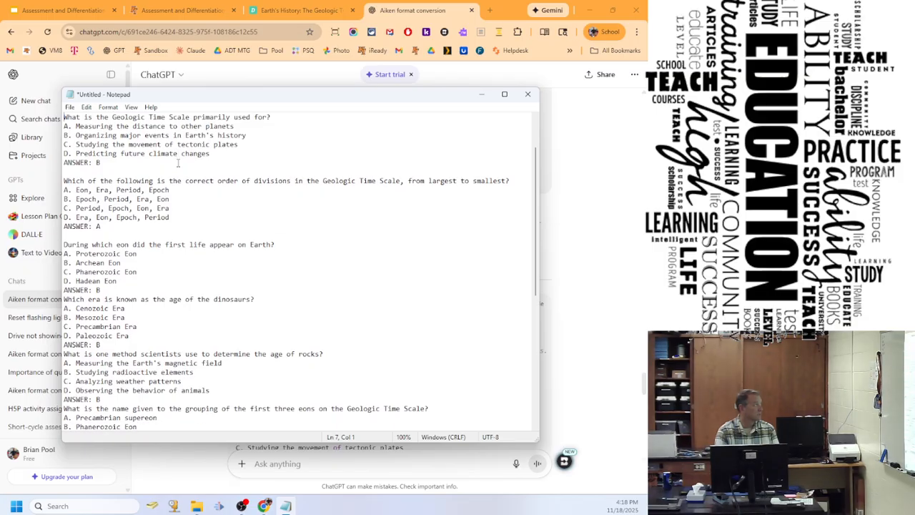
key("Down")
key("Delete")
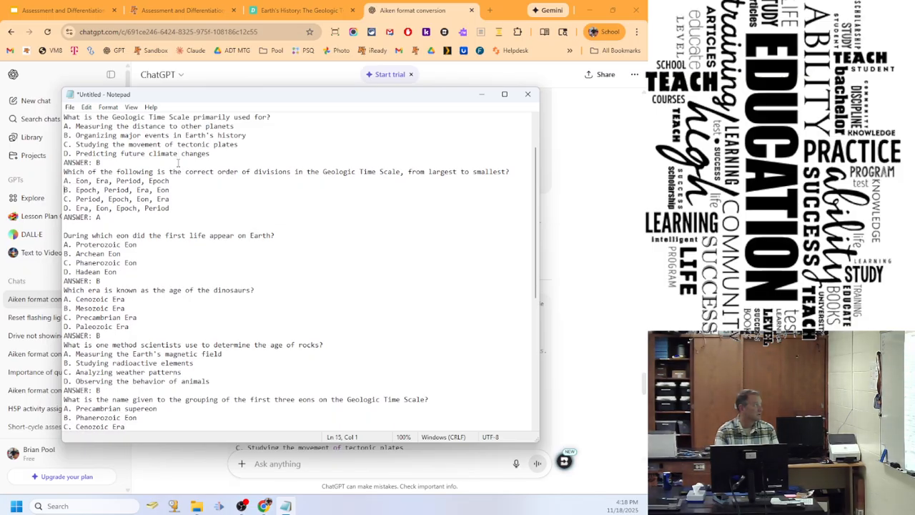
key("Delete")
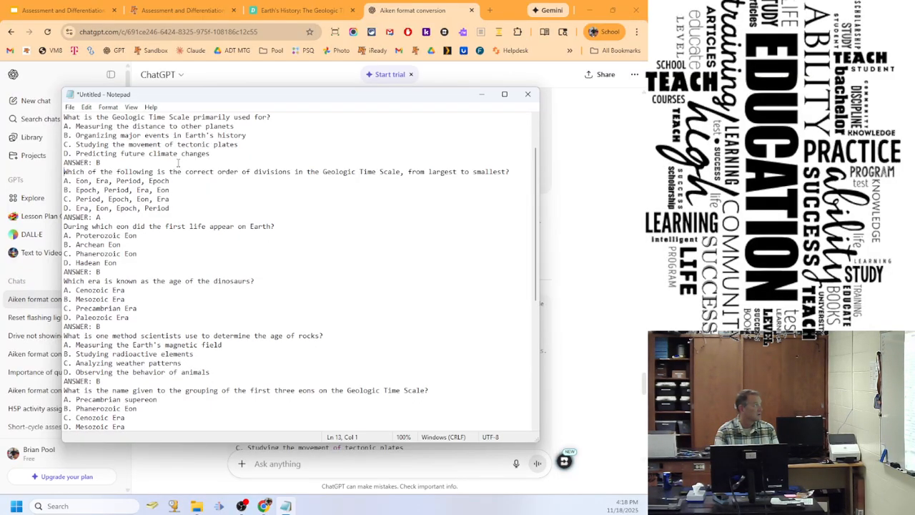
key("ctrl+Home")
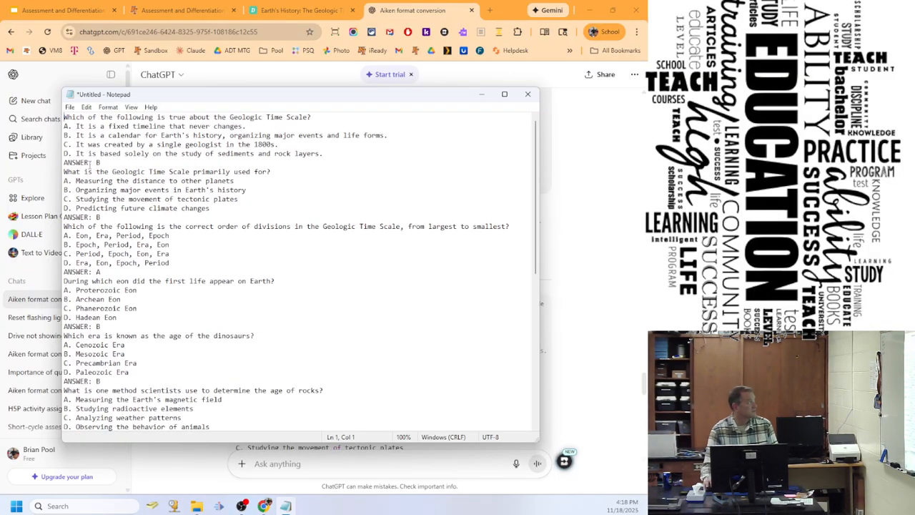
Save the question text file as geologicA in the Deleteme folder on the Desktop.
left_click(70, 108)
left_click(93, 163)
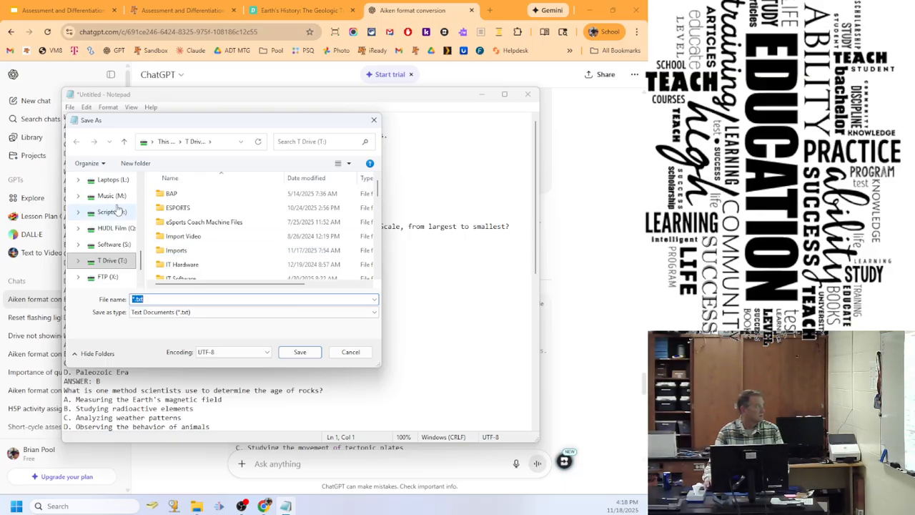
scroll(120, 218, "up", 5)
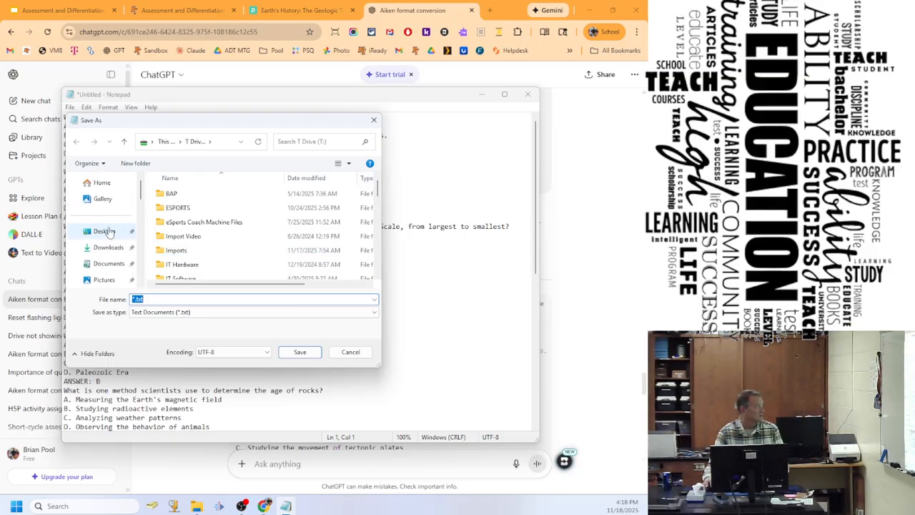
left_click(107, 234)
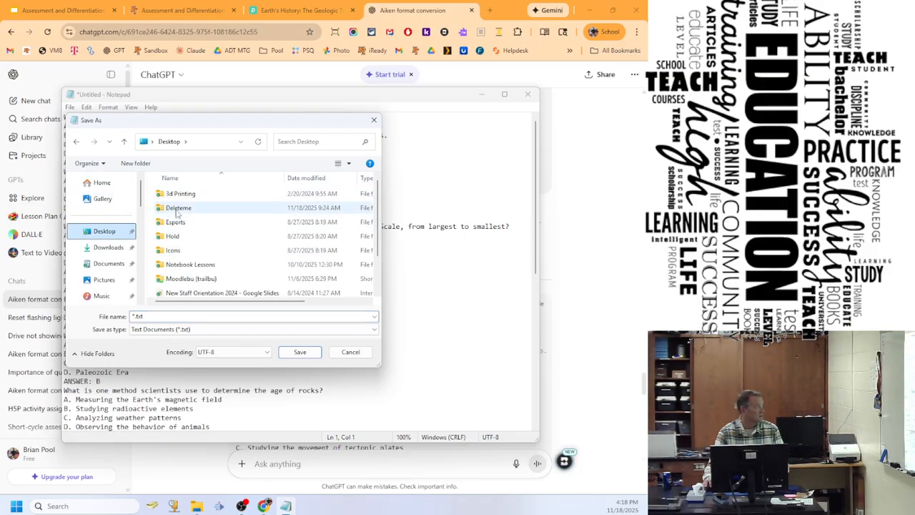
double_click(173, 208)
left_click(158, 319)
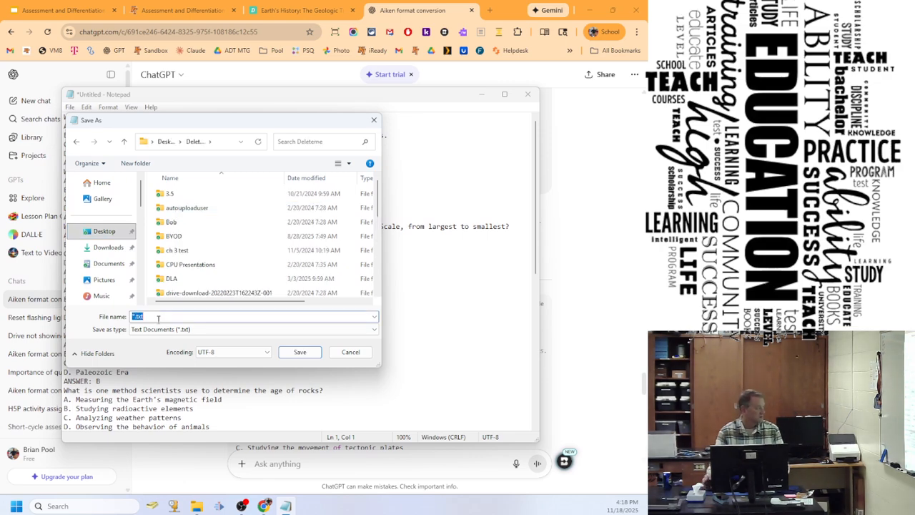
type("geologicA")
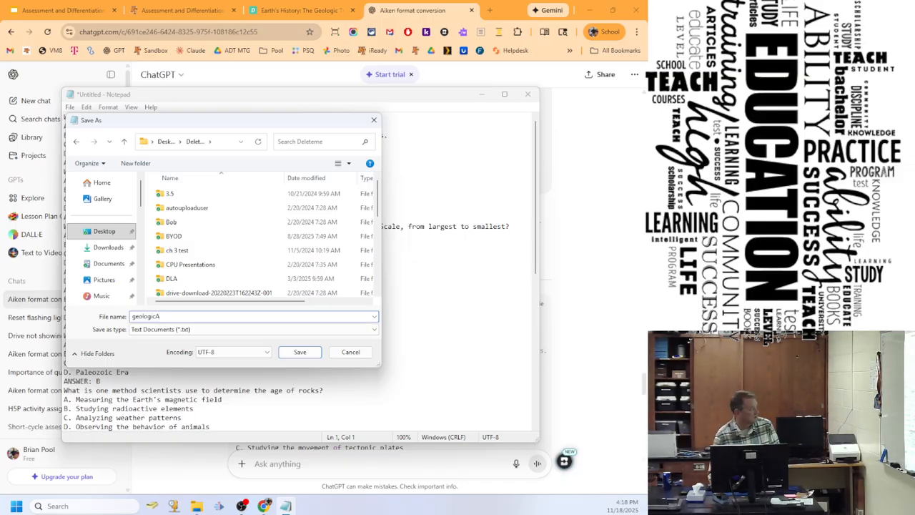
key("Return")
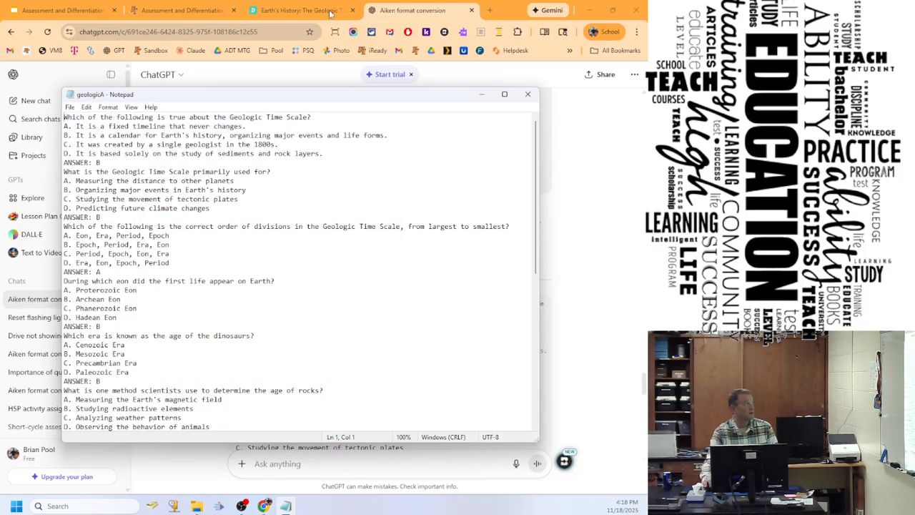
Switch to Moodle, open the Mastering your Learning Management System course's question bank and clear the Default for Moodler category filter.
left_click(182, 10)
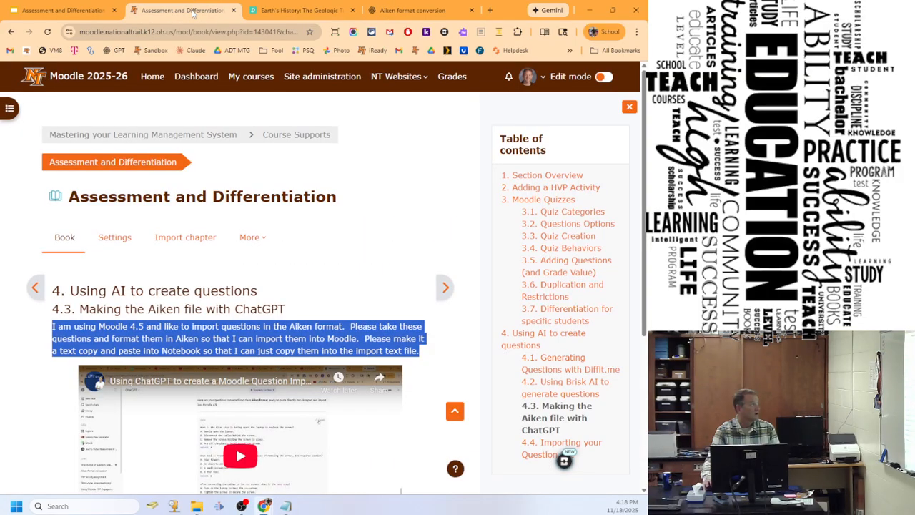
left_click(163, 136)
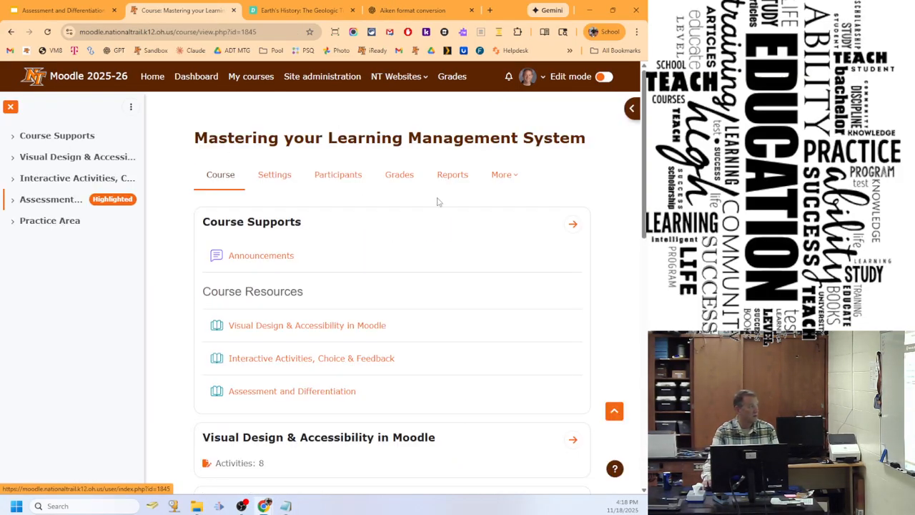
left_click(501, 176)
left_click(448, 206)
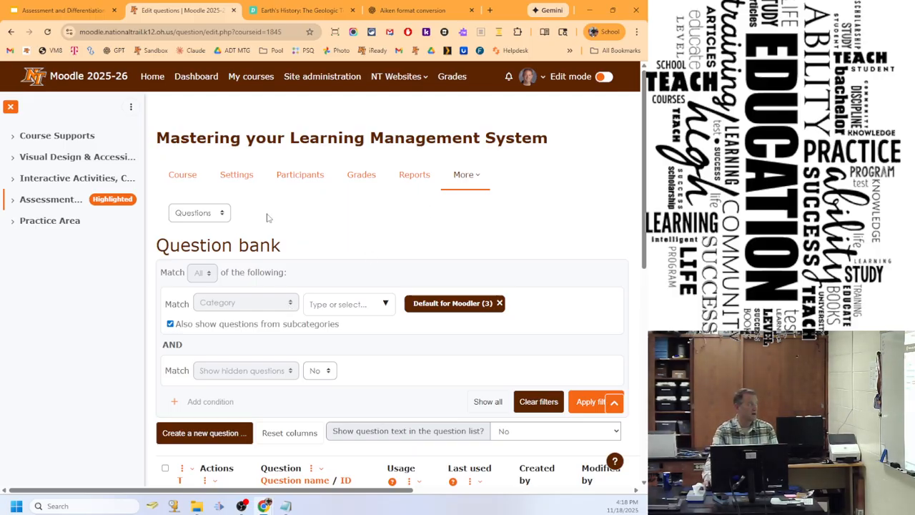
left_click(499, 303)
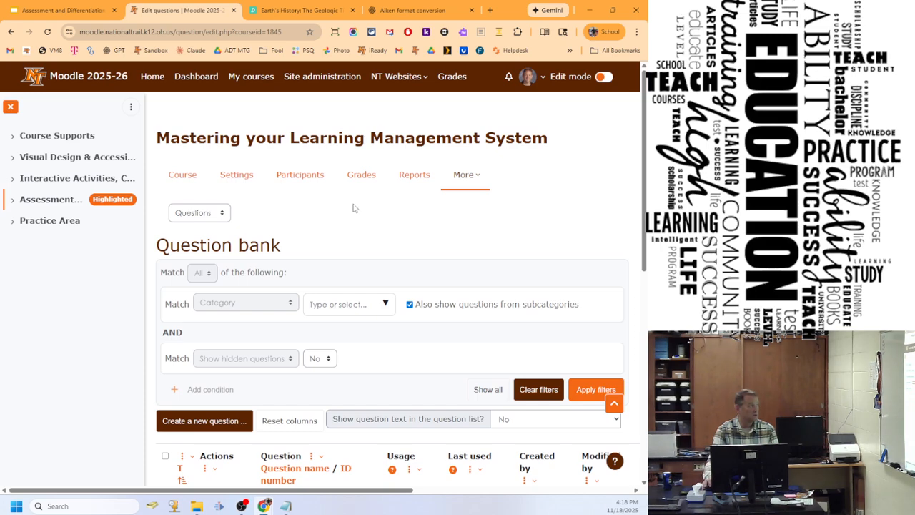
Add a question category named Geology at the course's top level.
left_click(210, 215)
left_click(194, 269)
scroll(350, 297, "down", 2)
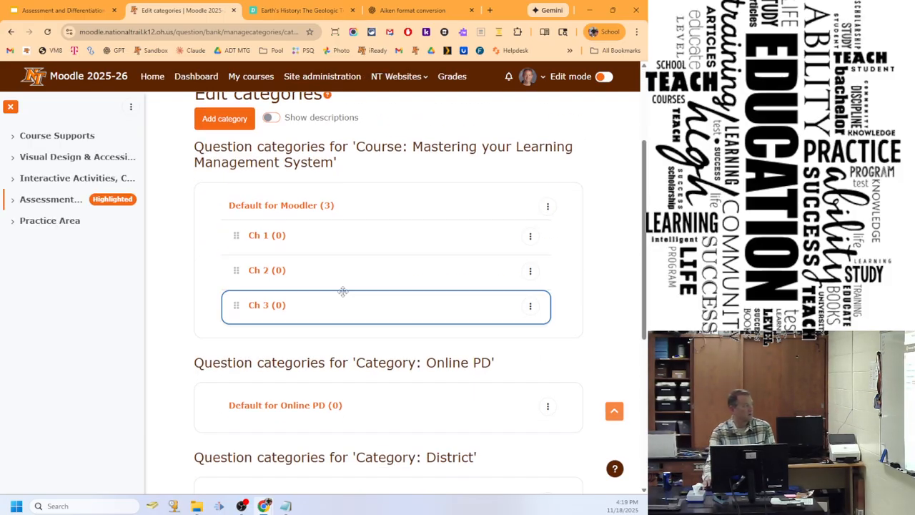
left_click(224, 122)
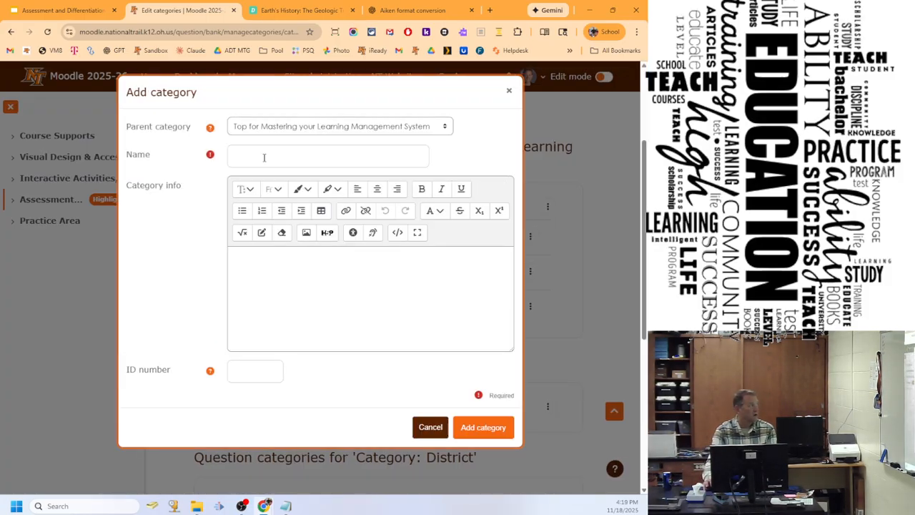
left_click(290, 156)
type("G")
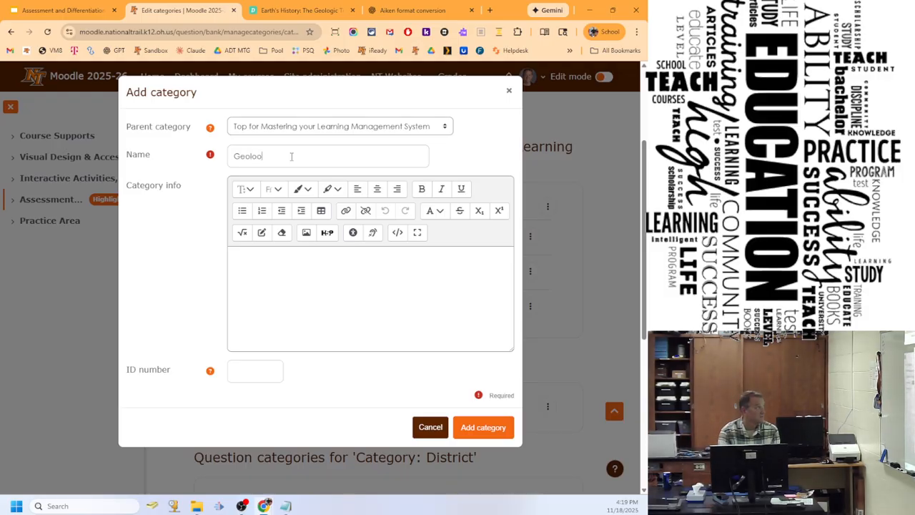
type("eoloo")
key("BackSpace")
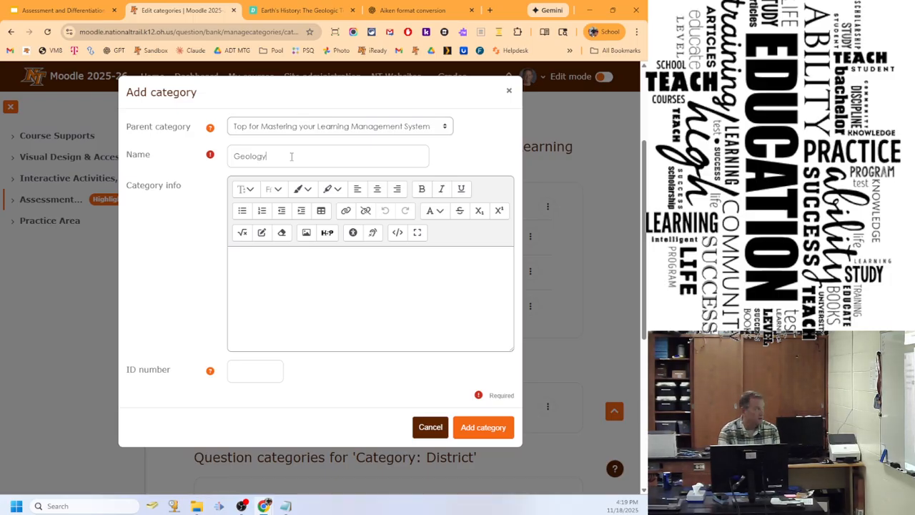
left_click(483, 427)
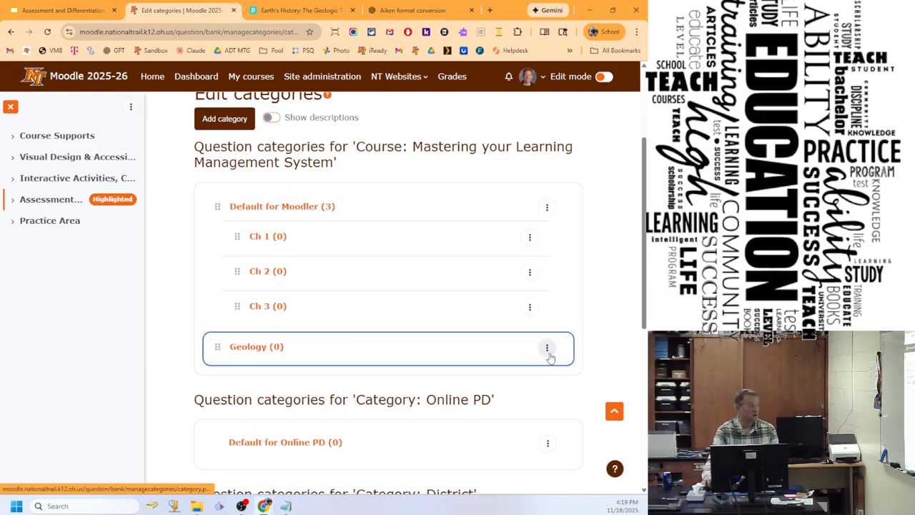
Add a question category named Gen Ed with Geology as its parent category.
left_click(230, 120)
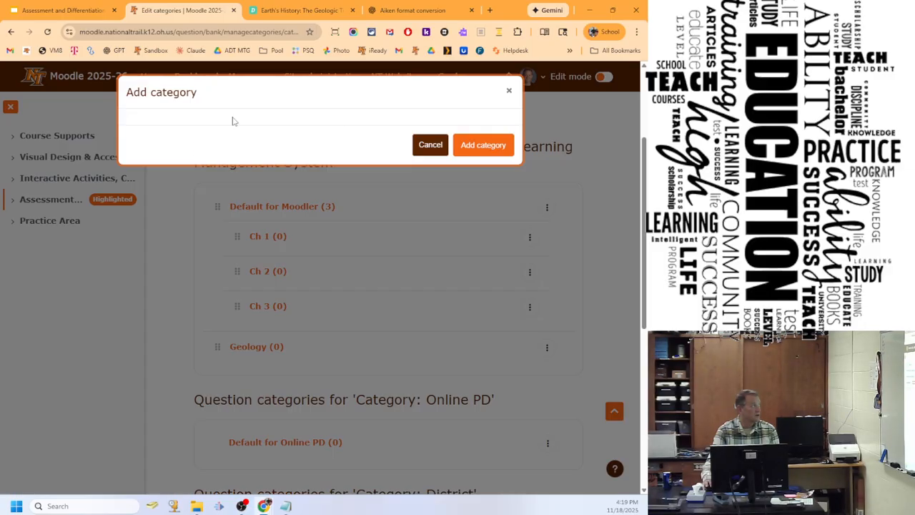
left_click(397, 128)
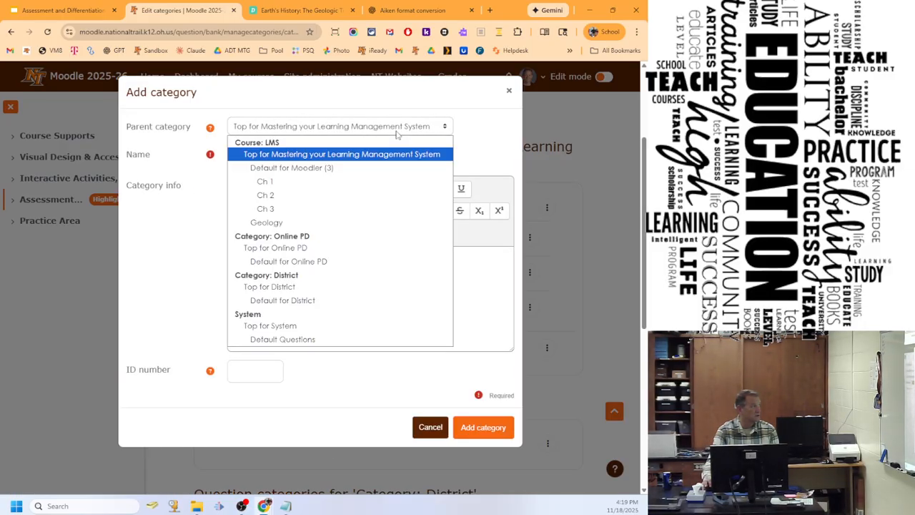
left_click(317, 222)
left_click(291, 154)
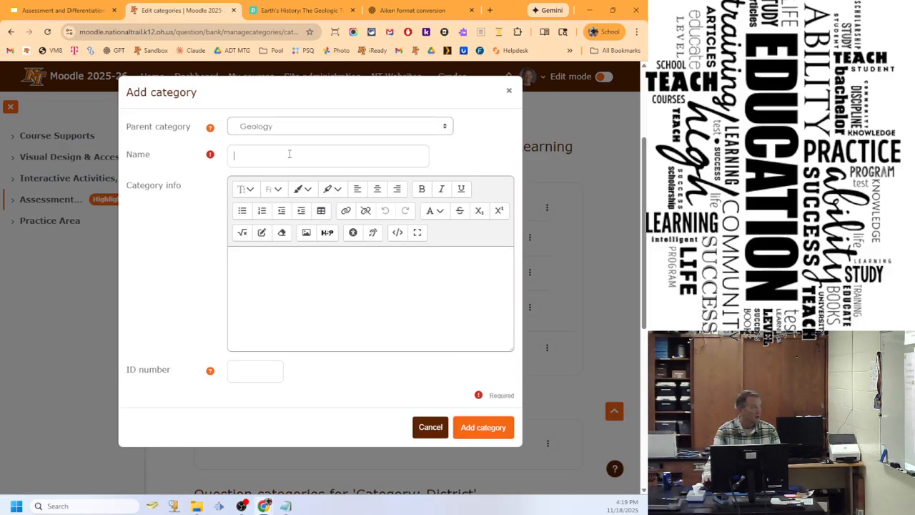
type("Gen Ed")
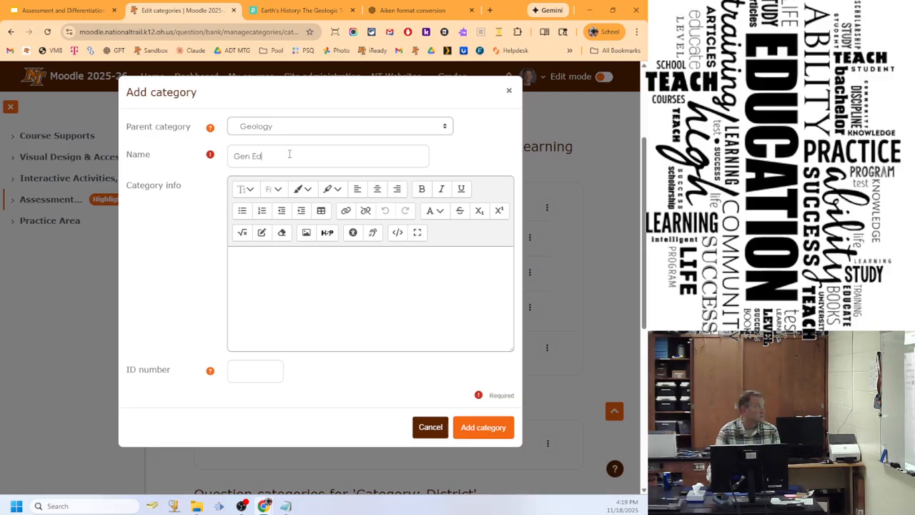
left_click(475, 429)
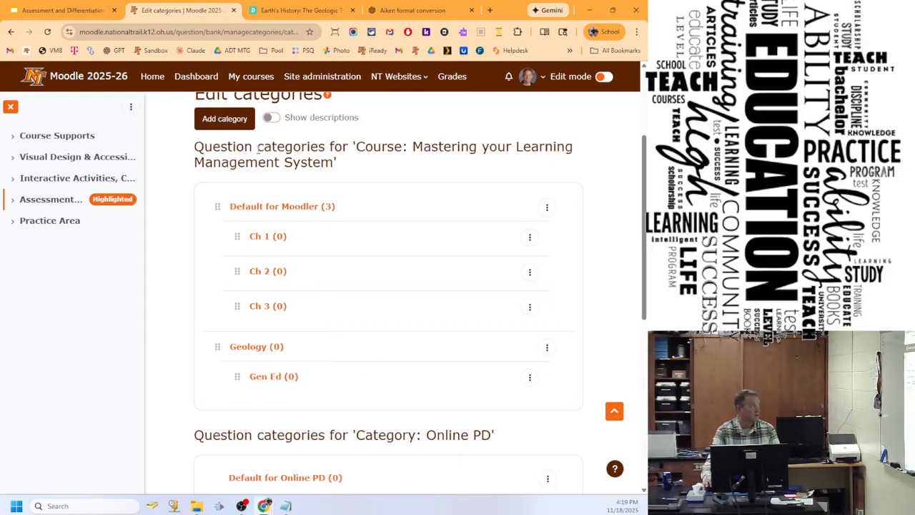
Add a question category named IEP with Geology as its parent category.
left_click(227, 120)
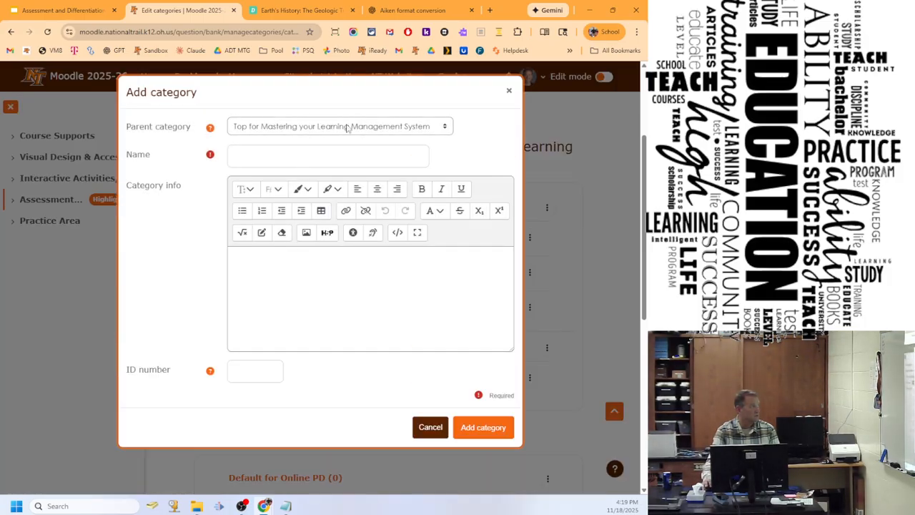
left_click(348, 127)
left_click(299, 221)
left_click(293, 157)
type("IEP")
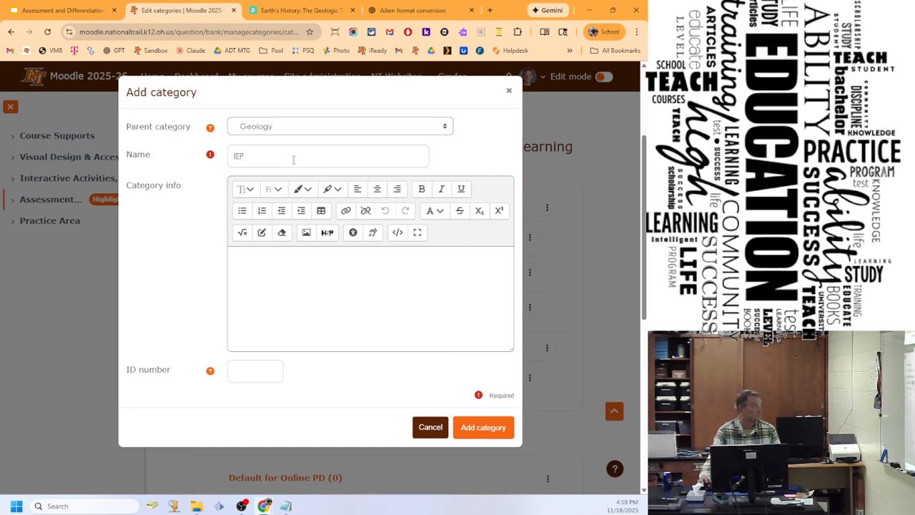
left_click(472, 428)
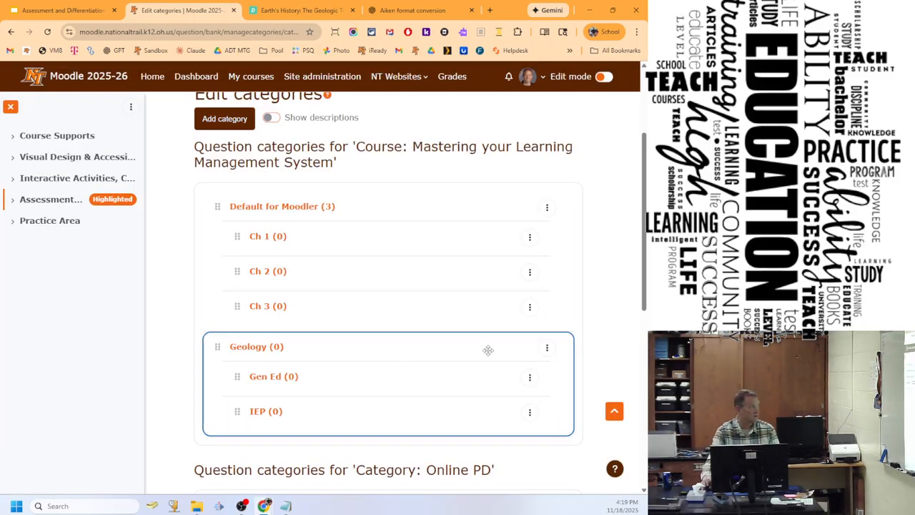
Open the question import page and set up an Aiken format import with Gen Ed as the import category.
scroll(489, 350, "up", 2)
left_click(251, 215)
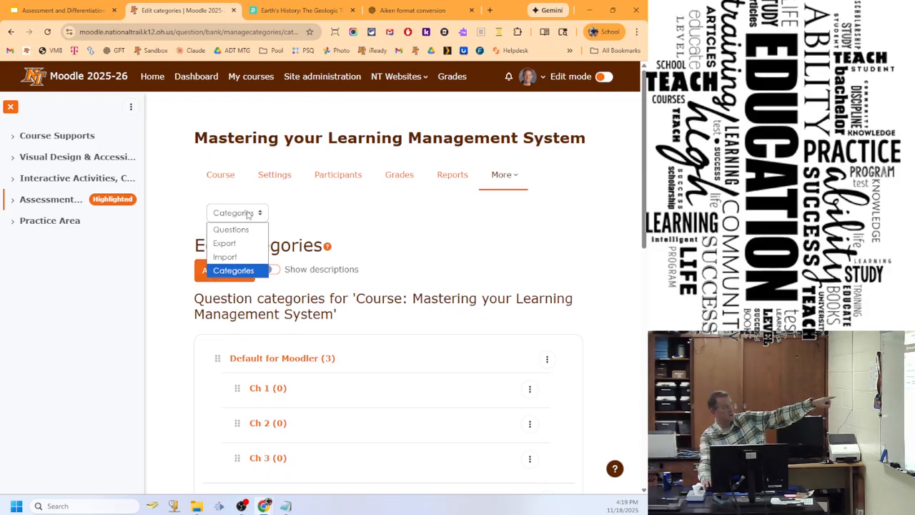
left_click(225, 257)
scroll(429, 307, "down", 2)
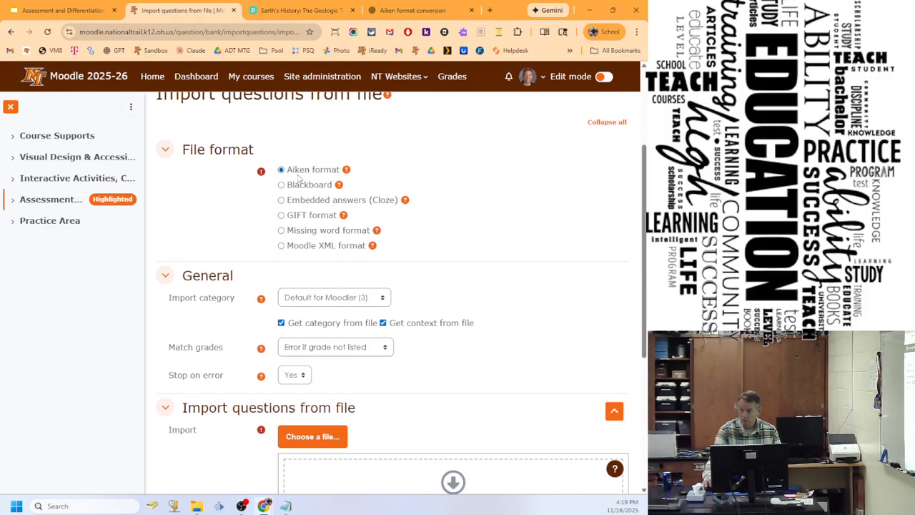
scroll(286, 189, "down", 2)
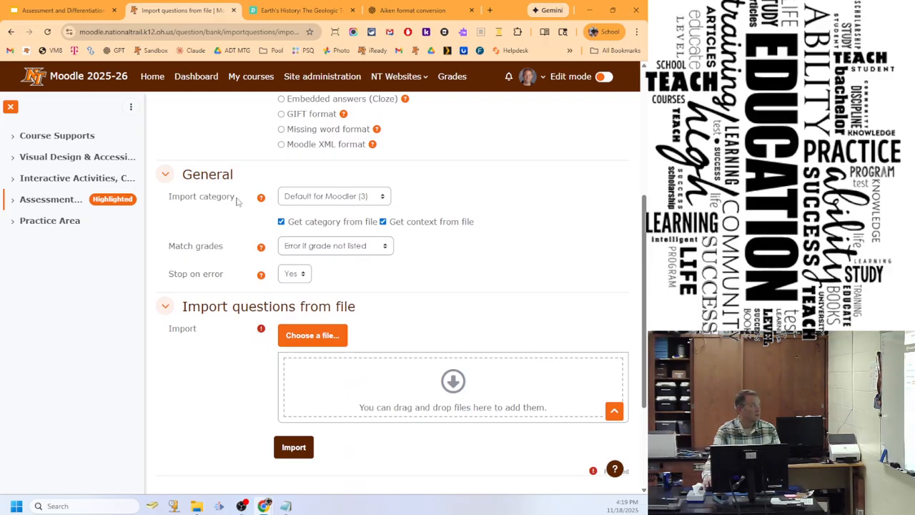
left_click(348, 196)
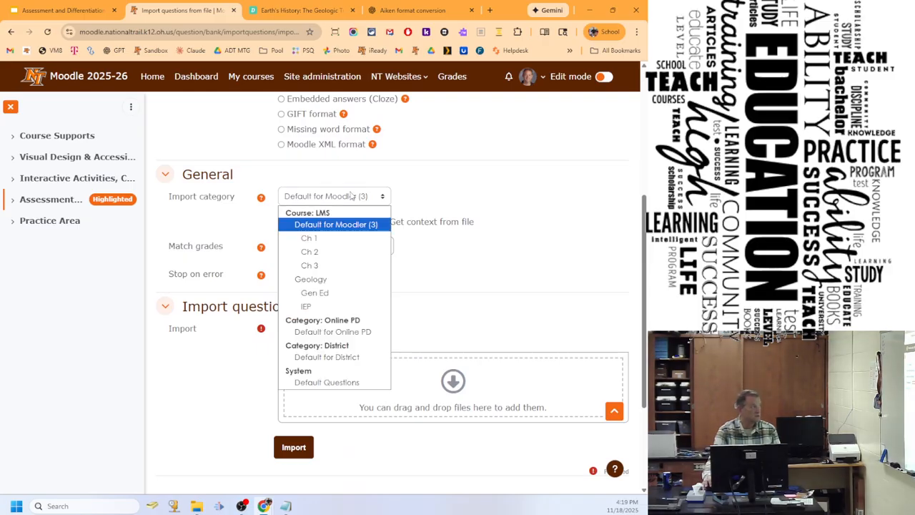
left_click(343, 293)
Upload geologicA.txt from the Deleteme folder on the Desktop as the import file.
scroll(378, 334, "down", 2)
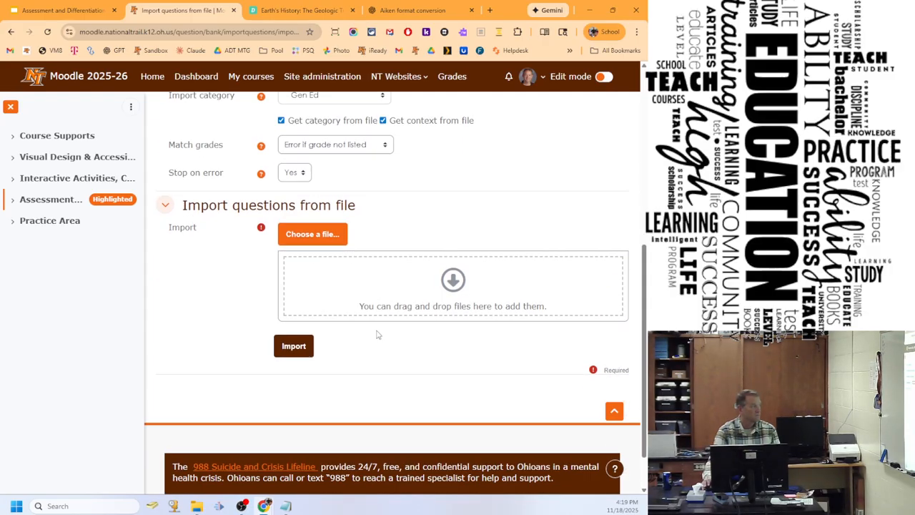
left_click(320, 236)
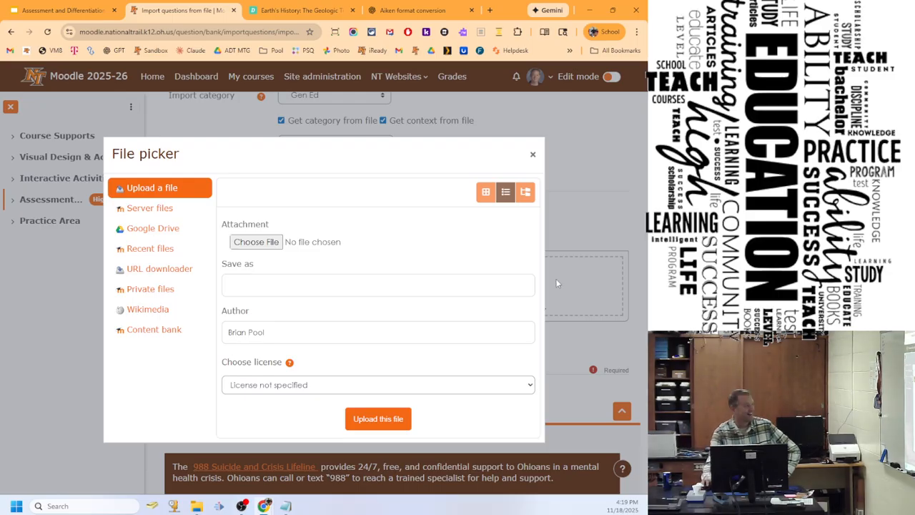
left_click(269, 243)
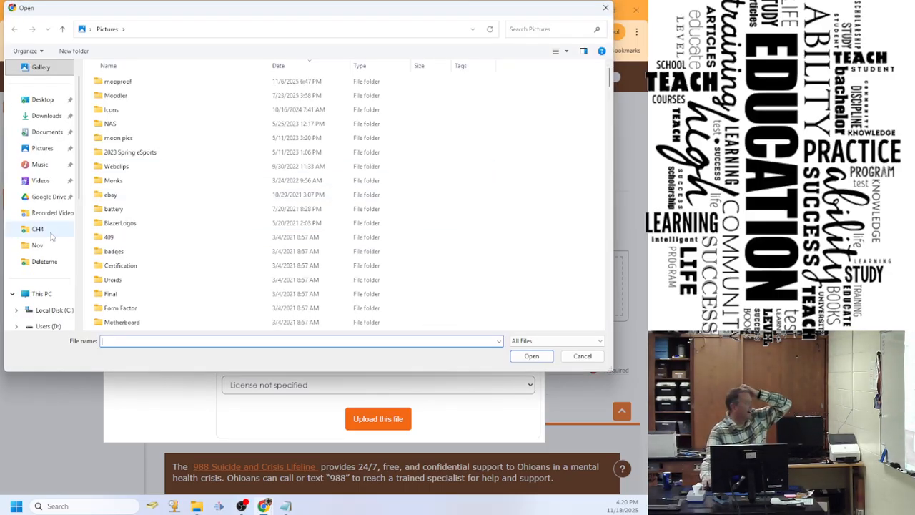
scroll(43, 164, "up", 1)
left_click(43, 120)
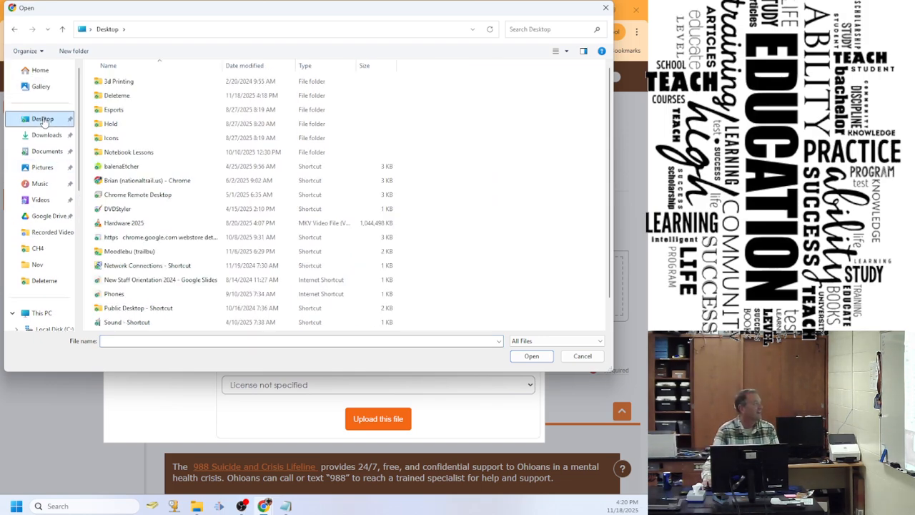
double_click(126, 95)
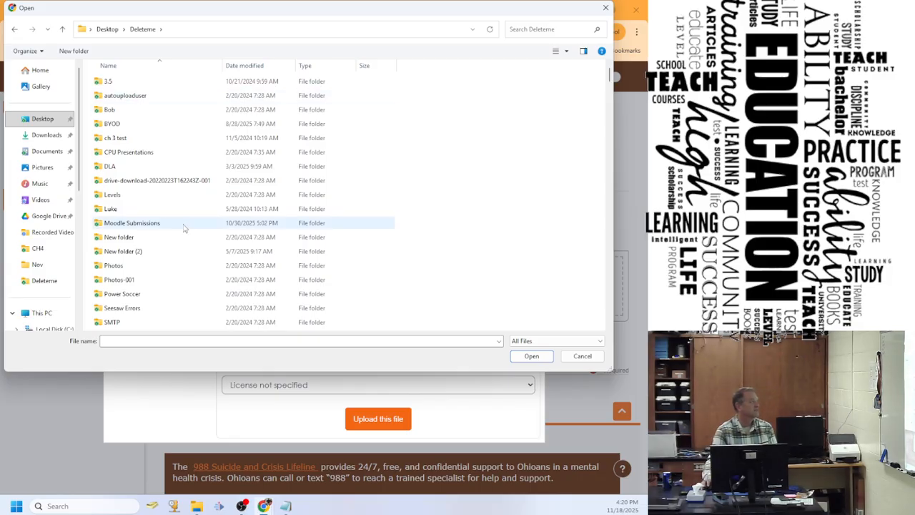
scroll(188, 229, "down", 4)
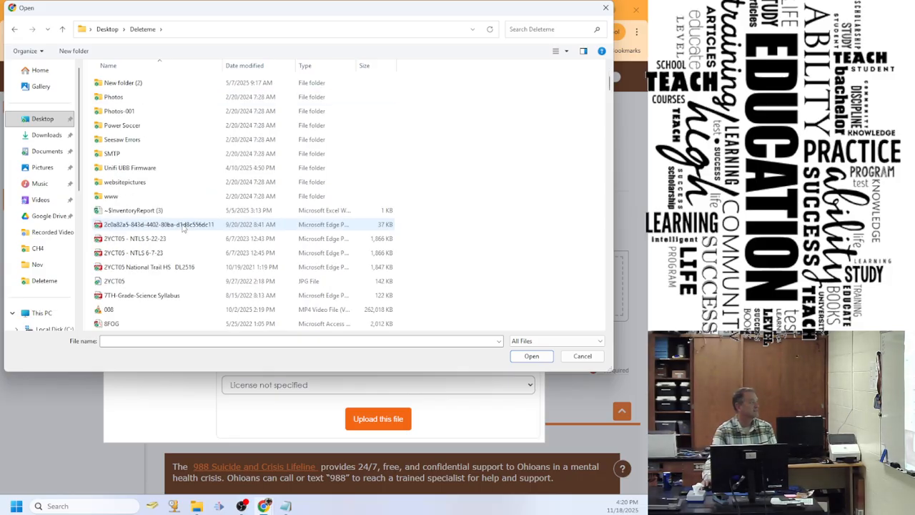
left_click(251, 65)
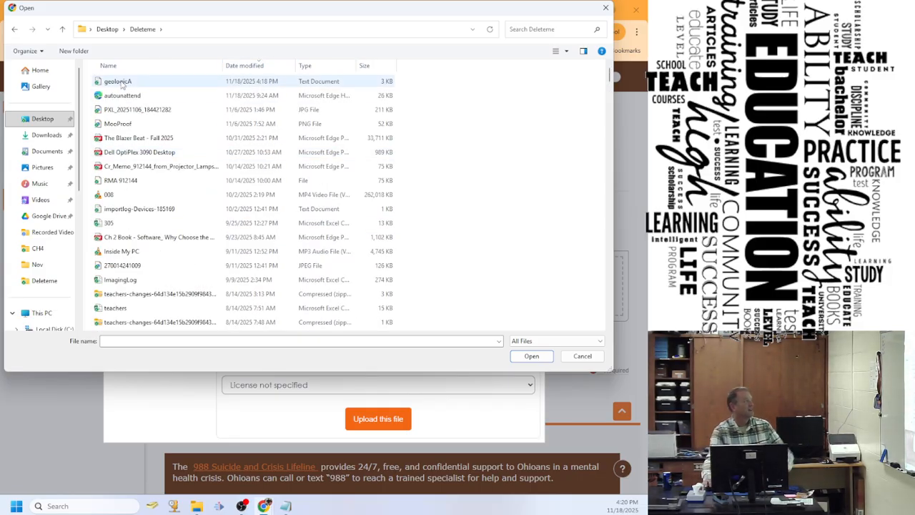
double_click(120, 83)
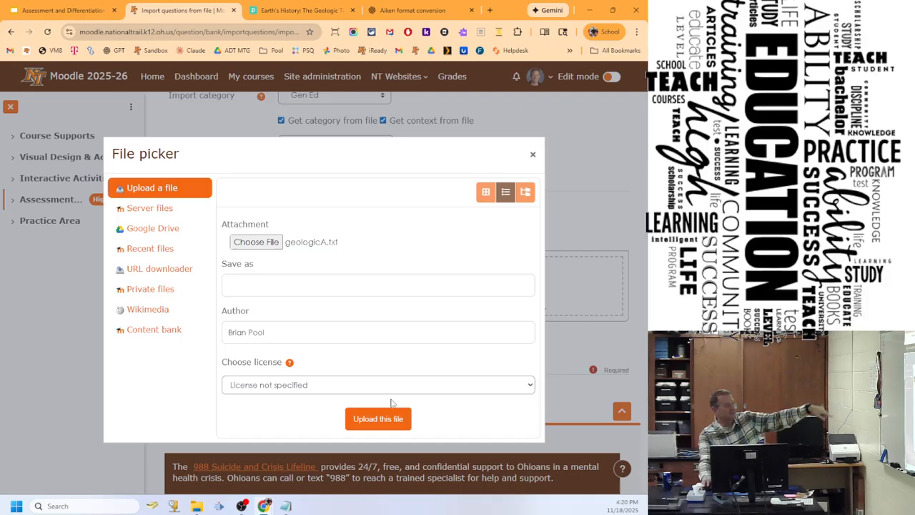
left_click(391, 420)
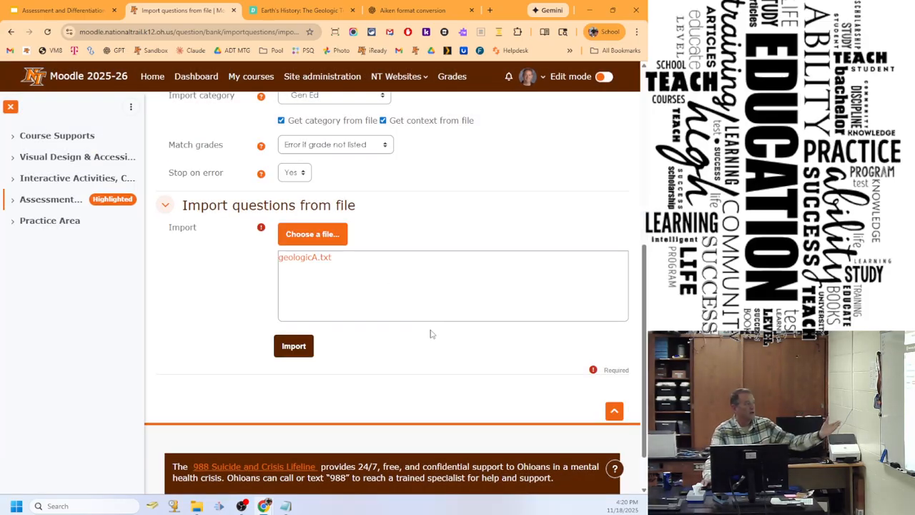
Import the questions from the uploaded file, review the imported list and continue to the question bank.
left_click(293, 346)
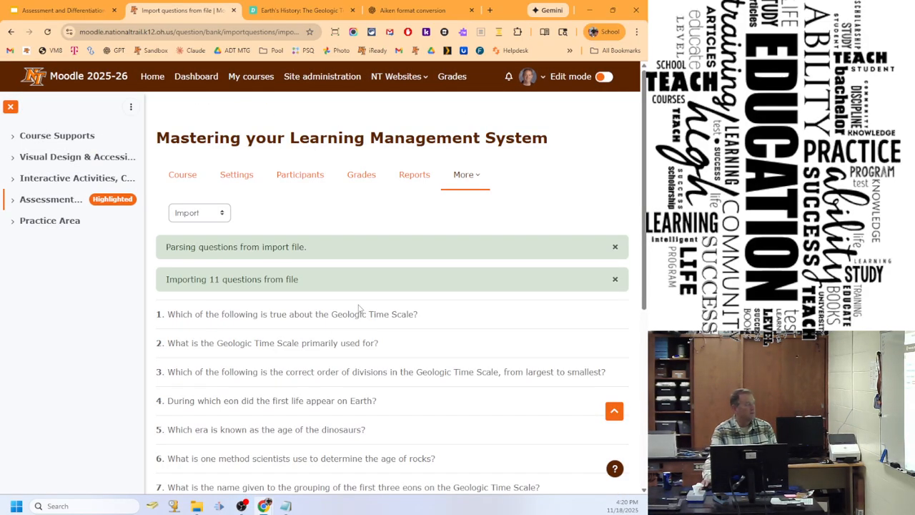
scroll(357, 306, "down", 4)
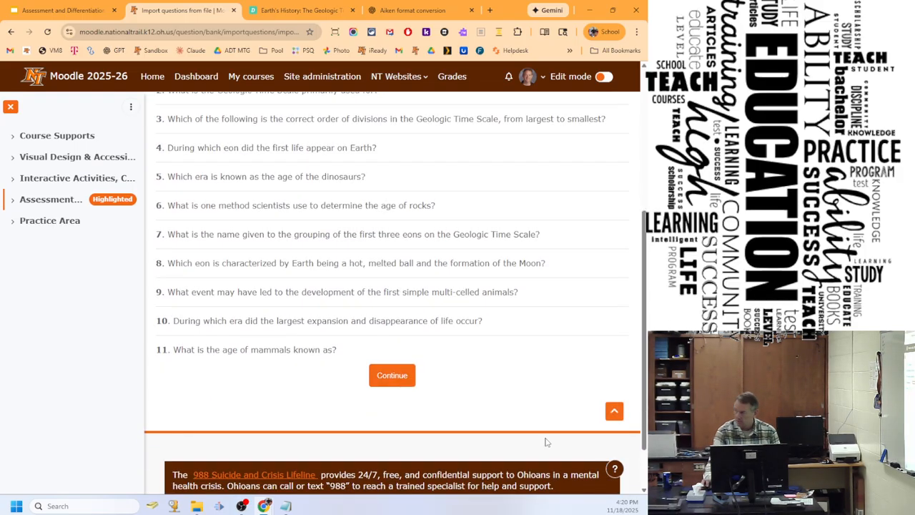
left_click(392, 375)
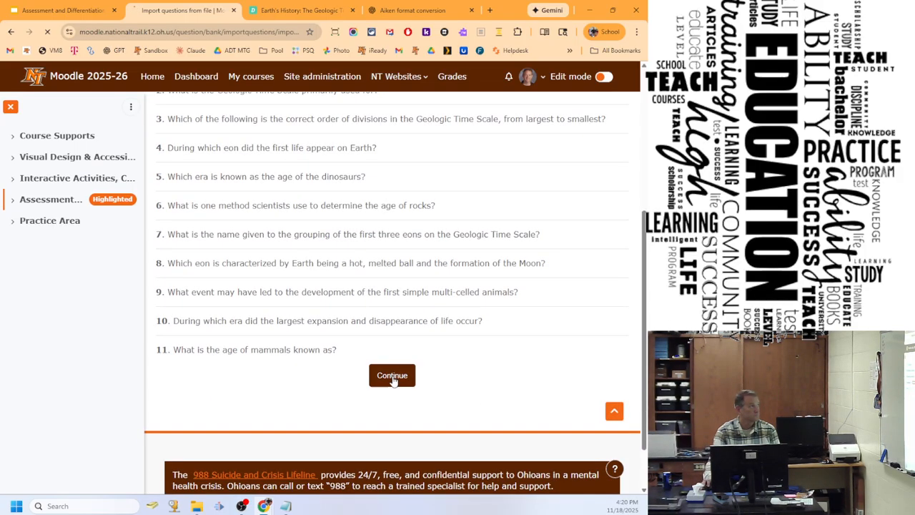
Switch to ChatGPT and ask it to rewrite the questions at a 3rd grade reading level, removing one option from each and keeping the content the same.
left_click(413, 10)
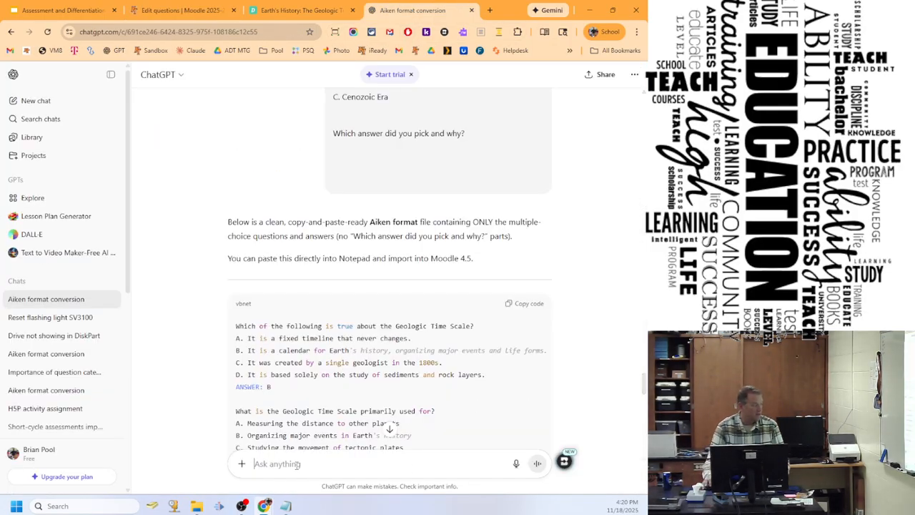
type("Pleas")
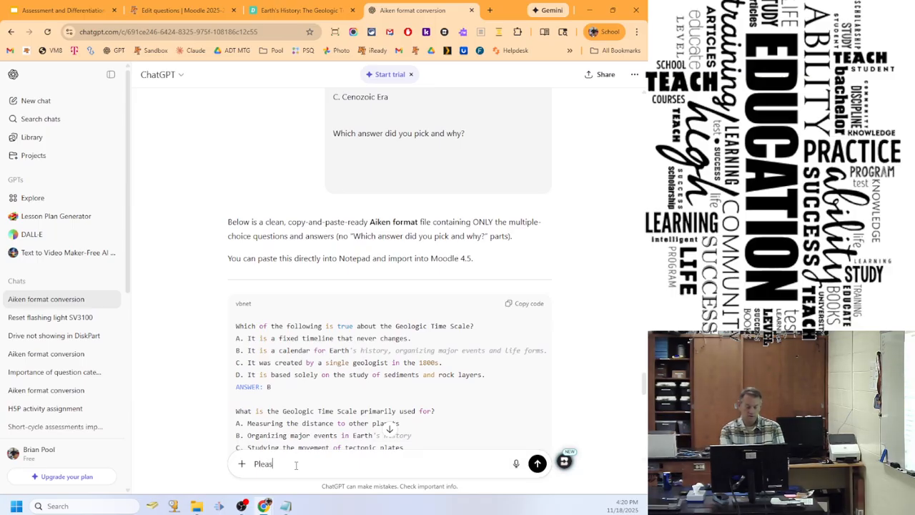
type("e rewrite these at a 3rd grade reaig")
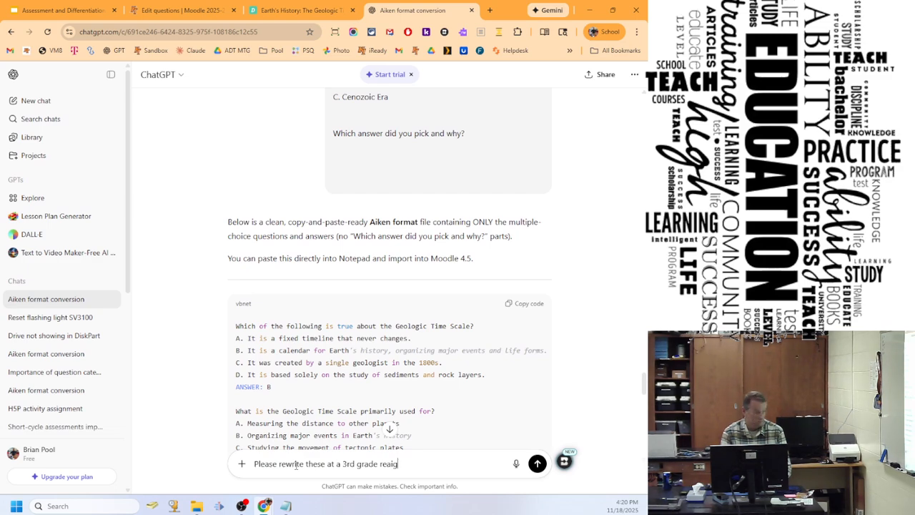
key("BackSpace")
key("BackSpace")
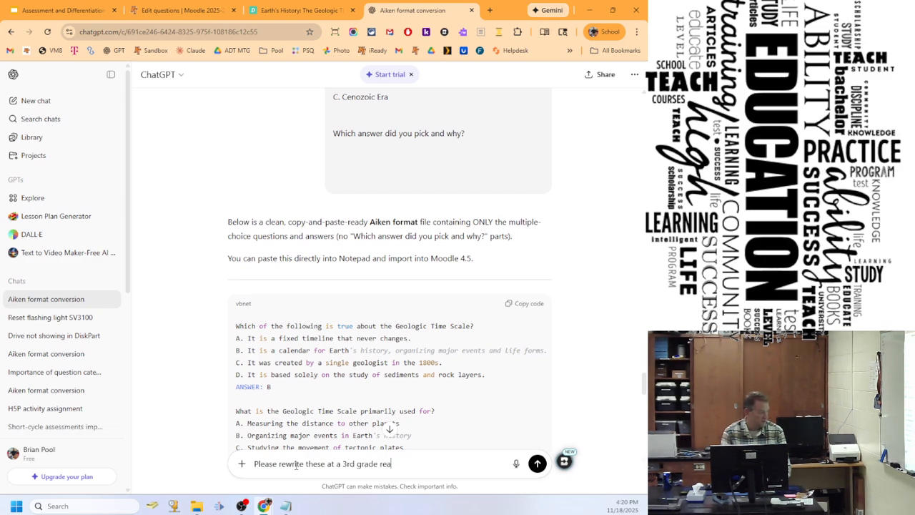
type("ding level and remove one option")
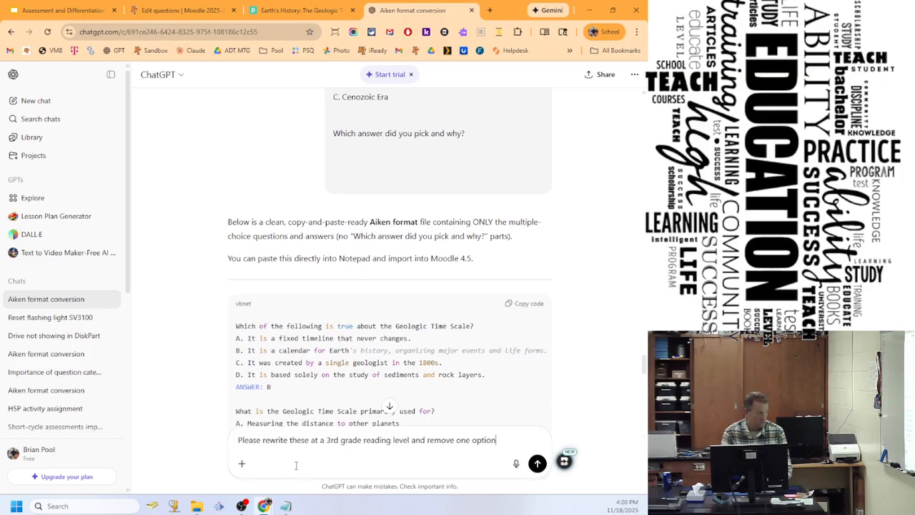
type(" from each question")
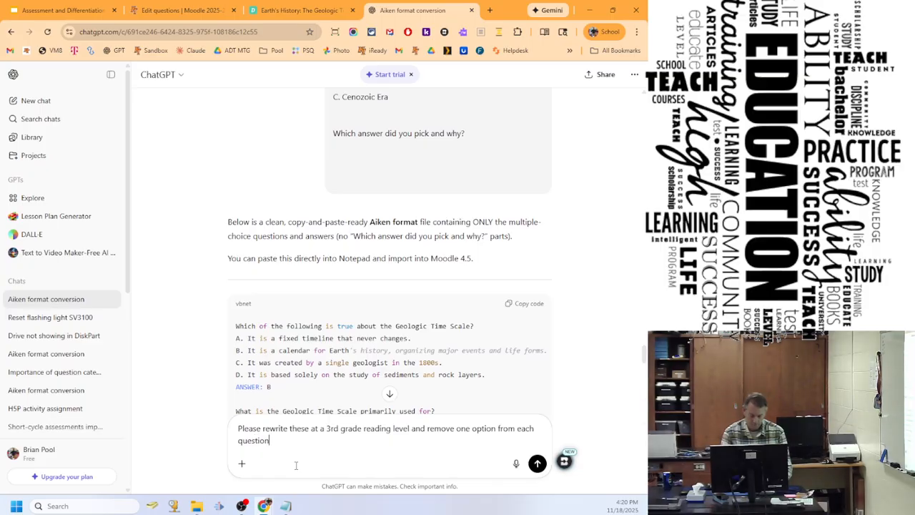
type(".  Keep t")
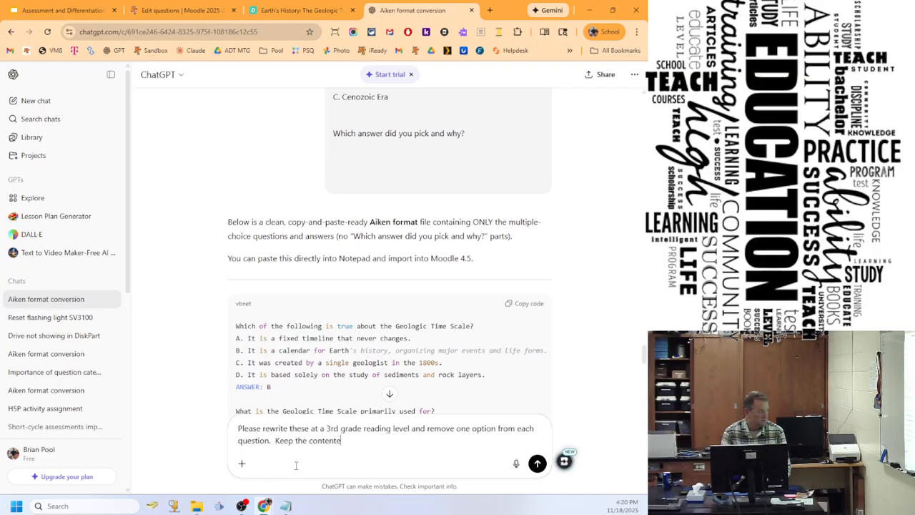
type("he content the same")
key("Return")
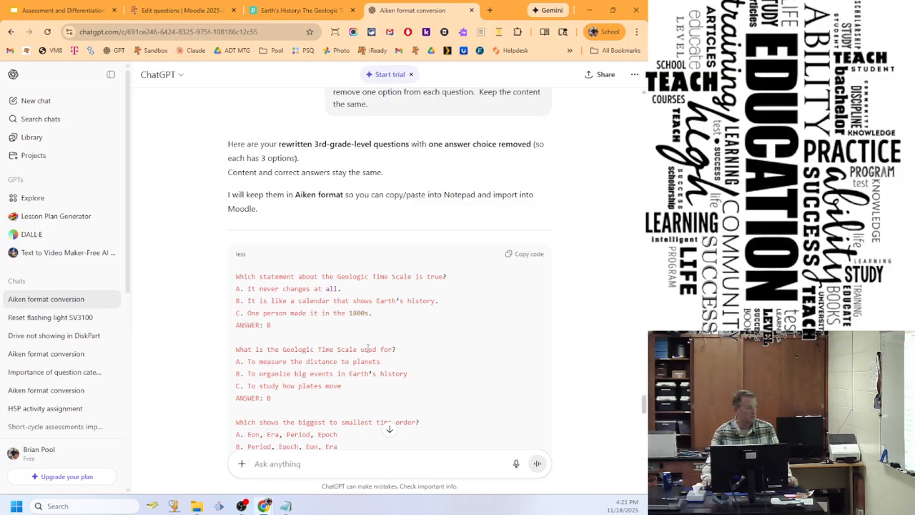
Copy ChatGPT's rewritten Aiken questions and replace the entire text of the geologicA file in Notepad with them.
scroll(379, 336, "down", 8)
scroll(372, 353, "down", 4)
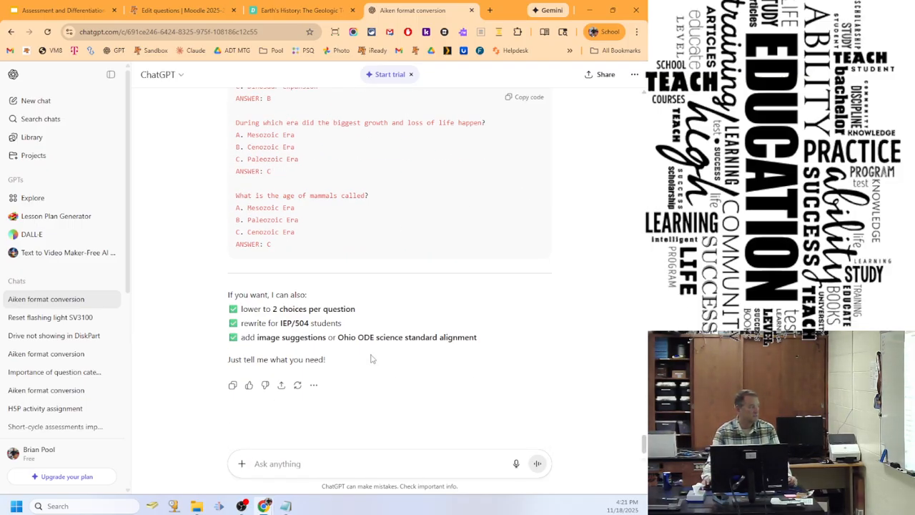
scroll(371, 358, "up", 12)
left_click(530, 309)
left_click(286, 506)
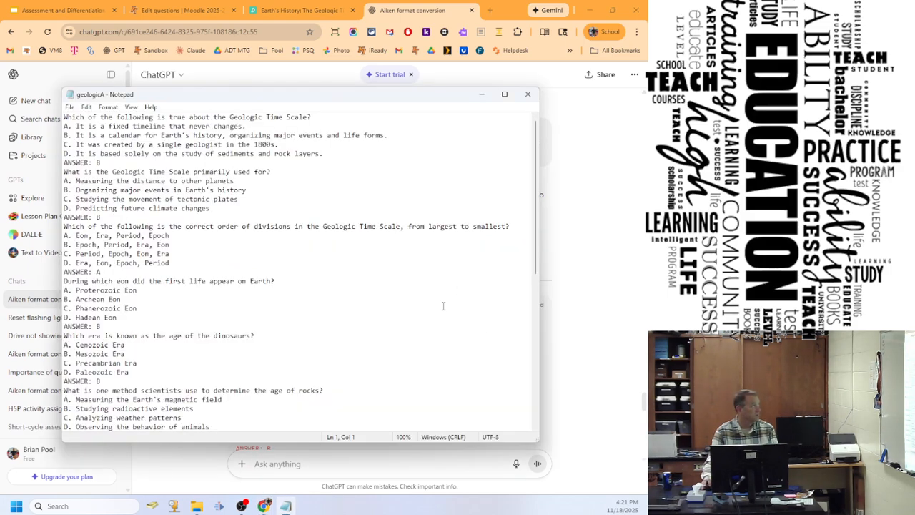
key("ctrl+a")
key("Delete")
key("ctrl+v")
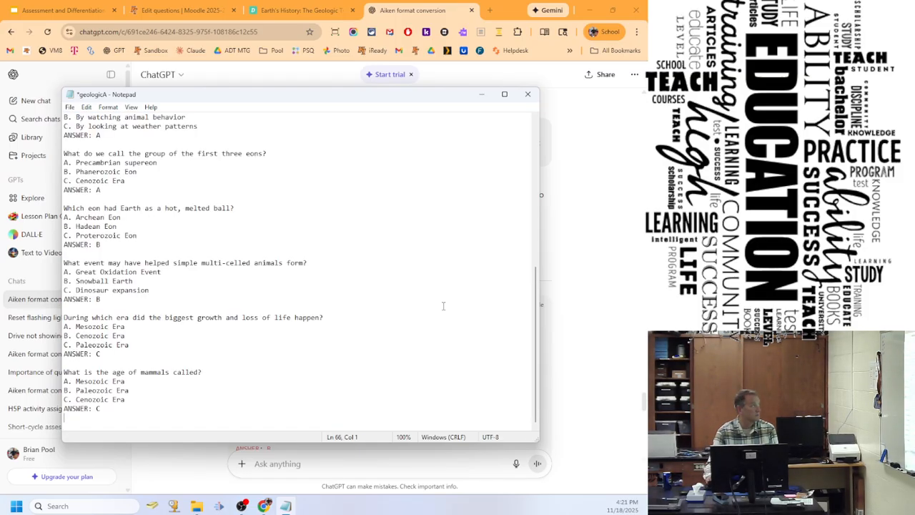
Remove the blank lines before the last six questions, from "How do scientists find the age of rocks?" to "What is the age of mammals called?".
left_click(189, 365)
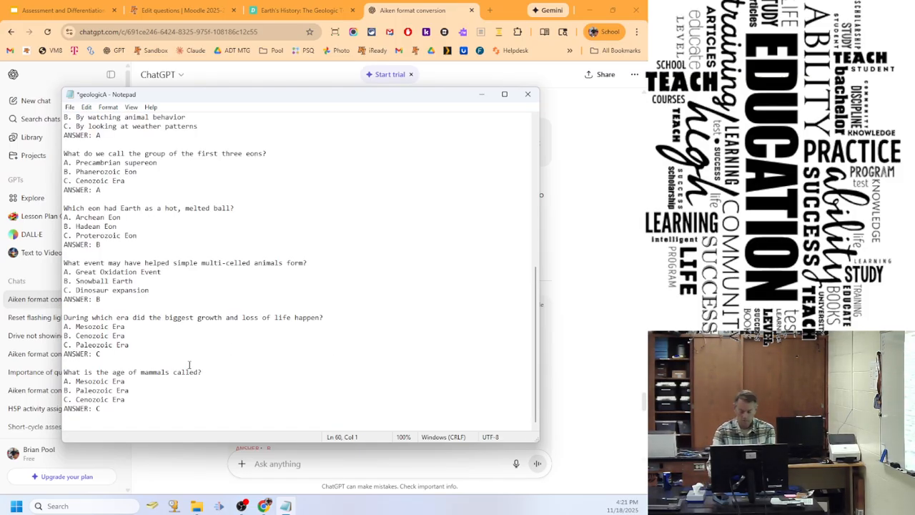
key("BackSpace")
key("BackSpace")
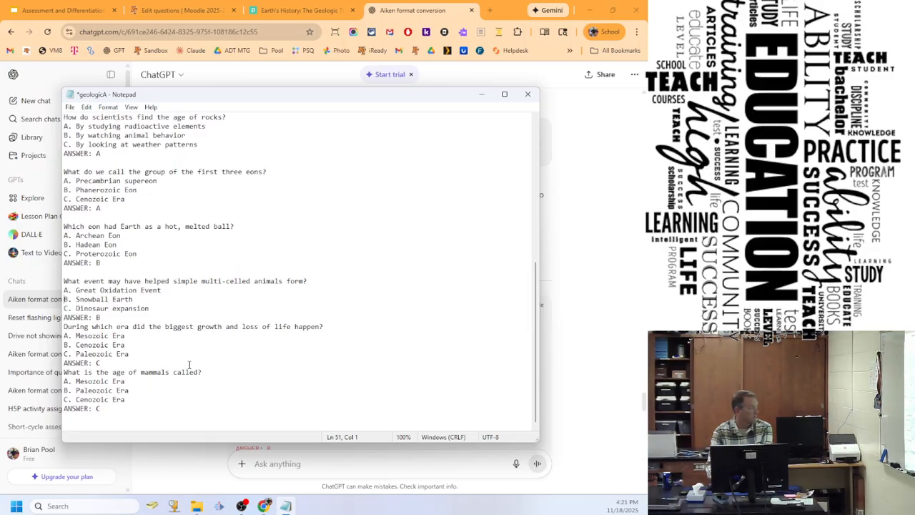
key("BackSpace")
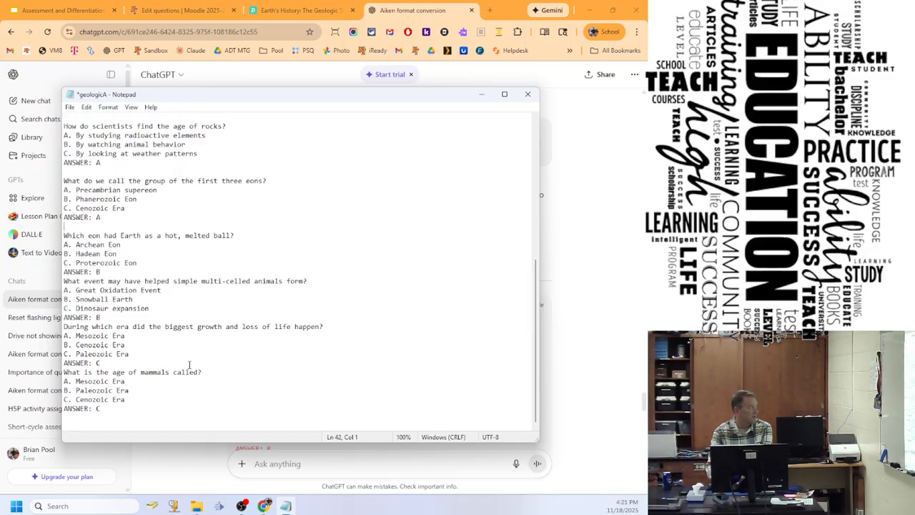
key("Delete")
key("Up")
key("Up")
key("Down")
key("Delete")
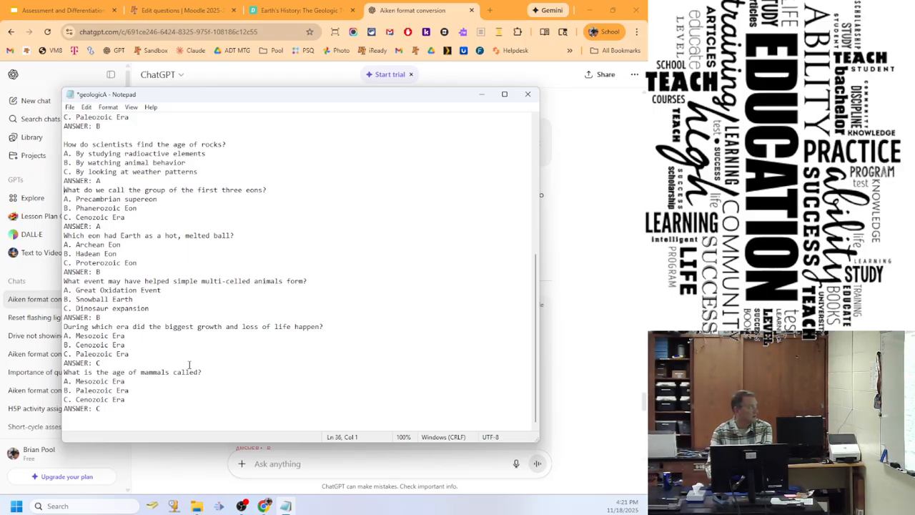
key("BackSpace")
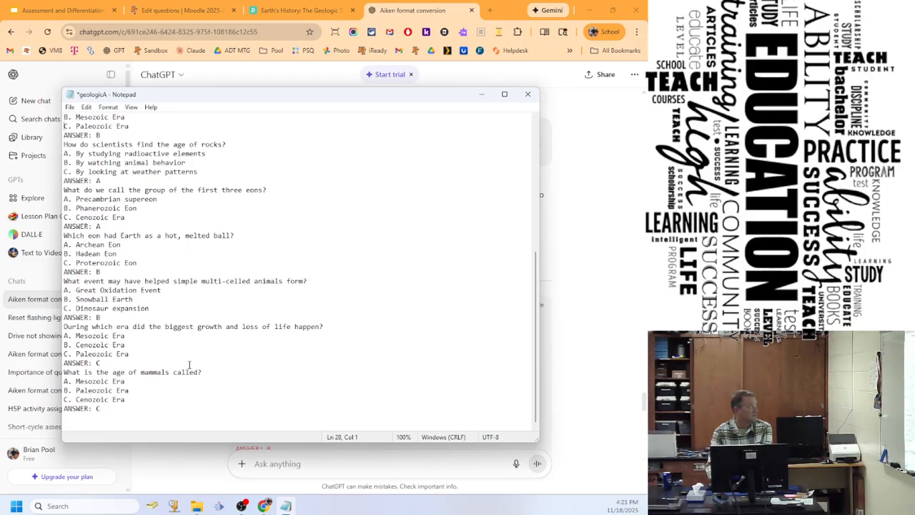
Remove the blank lines before the question on when first life appeared and the question on the age of the dinosaurs.
key("Up")
key("Up")
key("Up")
key("Up")
key("Up")
key("Up")
key("Up")
key("Up")
key("Up")
key("Up")
key("Up")
key("Up")
key("Up")
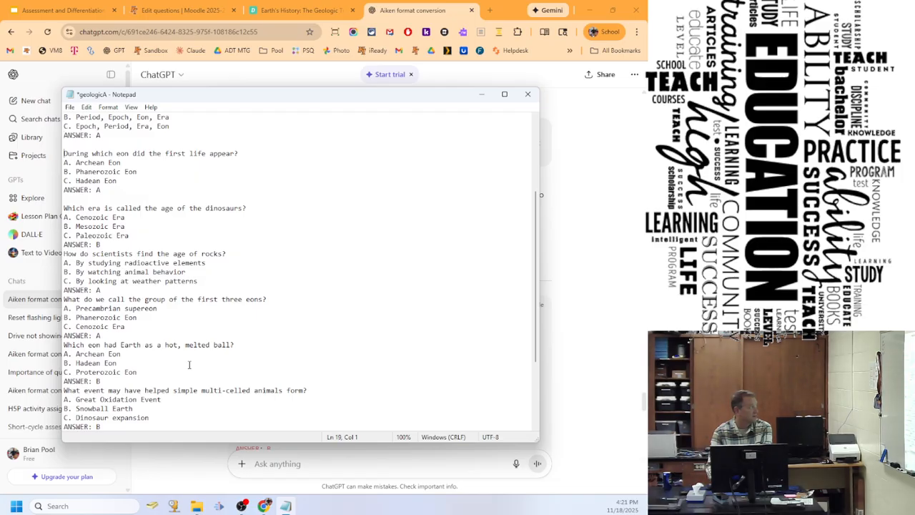
key("Delete")
key("Down")
key("Down")
key("Delete")
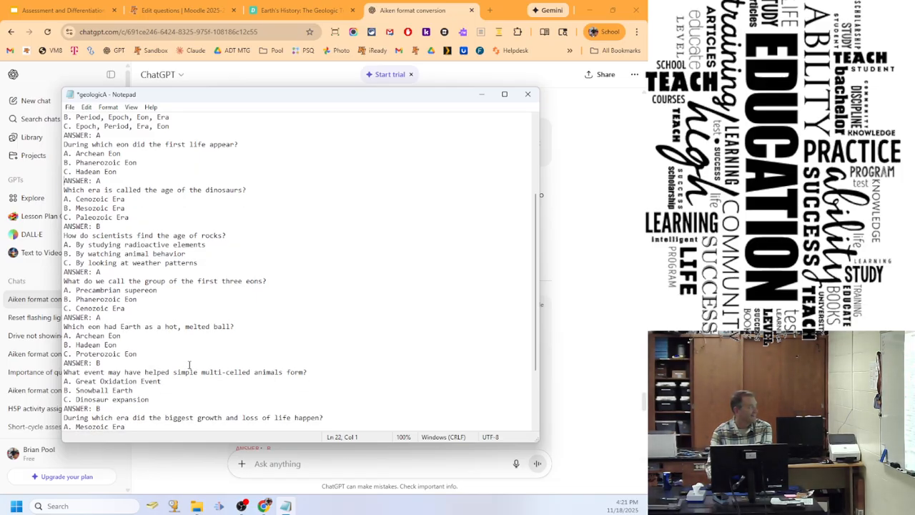
Remove the remaining blank lines between the first three questions and return to the start of the text.
key("Up")
key("Up")
key("Up")
key("Up")
key("Up")
key("Up")
key("Up")
key("Up")
key("Up")
key("Up")
key("Up")
key("Up")
key("Up")
key("Up")
key("Up")
key("Up")
key("Up")
key("Up")
key("Up")
key("Up")
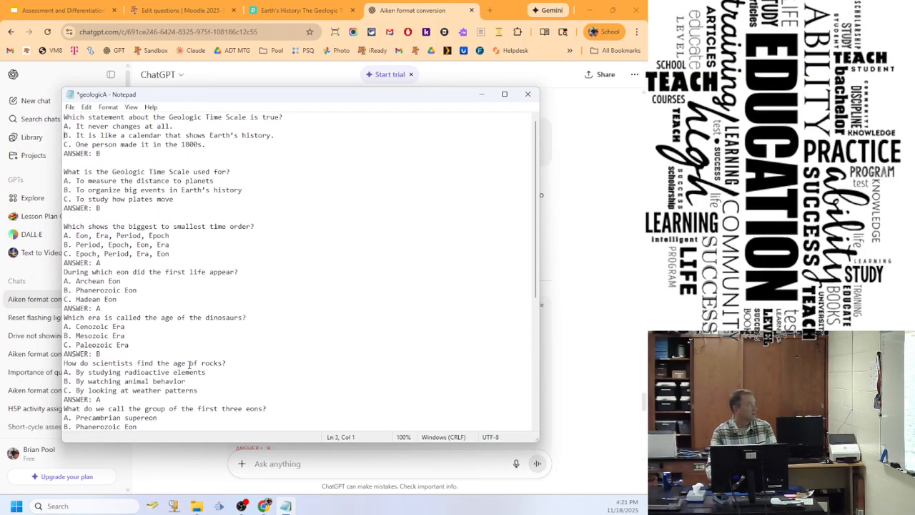
key("Delete")
key("Down")
key("Down")
key("Down")
key("Delete")
key("Up")
key("Up")
key("Up")
key("Up")
key("Up")
key("Up")
key("Up")
key("Up")
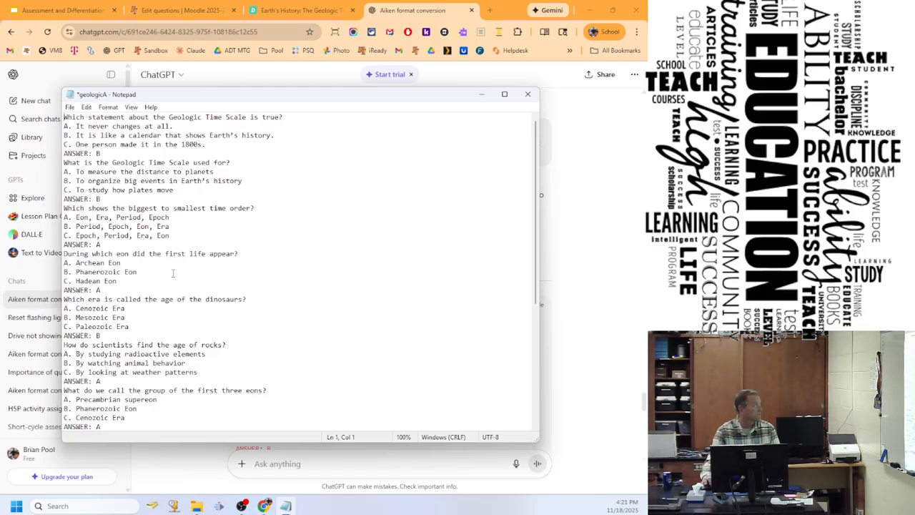
Save the cleaned-up text as a new file named geologicB in the Deleteme folder.
left_click(70, 107)
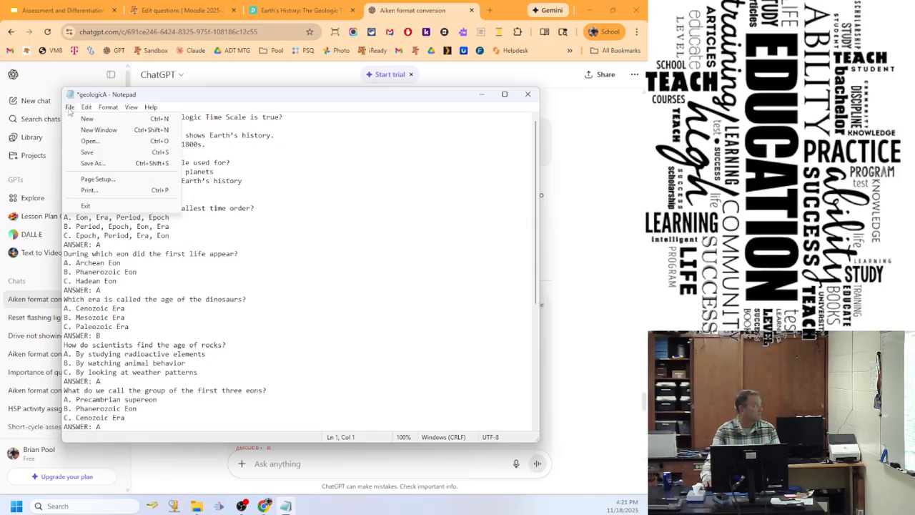
left_click(93, 163)
left_click(175, 299)
key("BackSpace")
type("B")
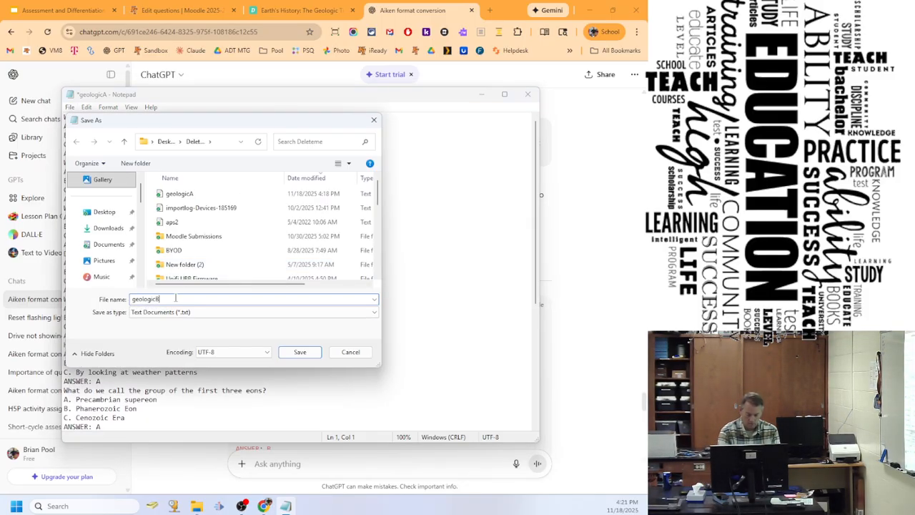
key("Return")
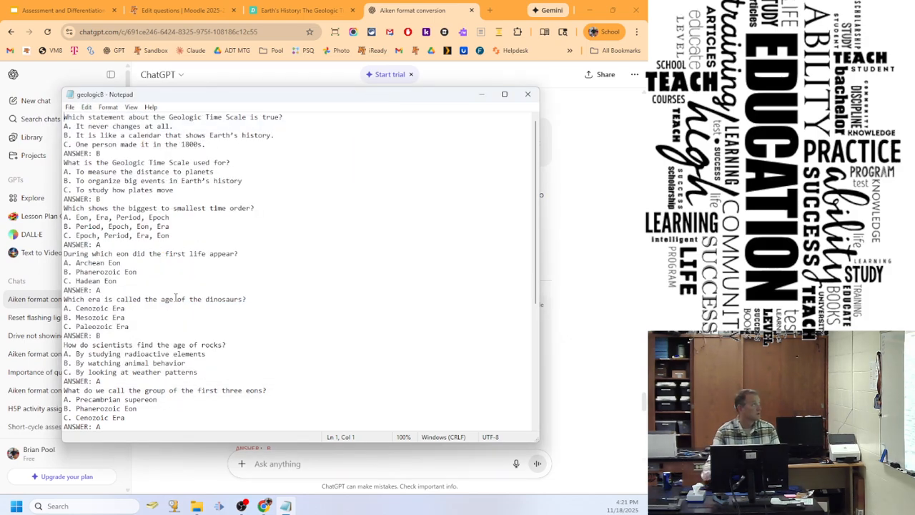
Switch to Moodle's question bank and set up a question import in Aiken format with IEP as the import category.
left_click(171, 10)
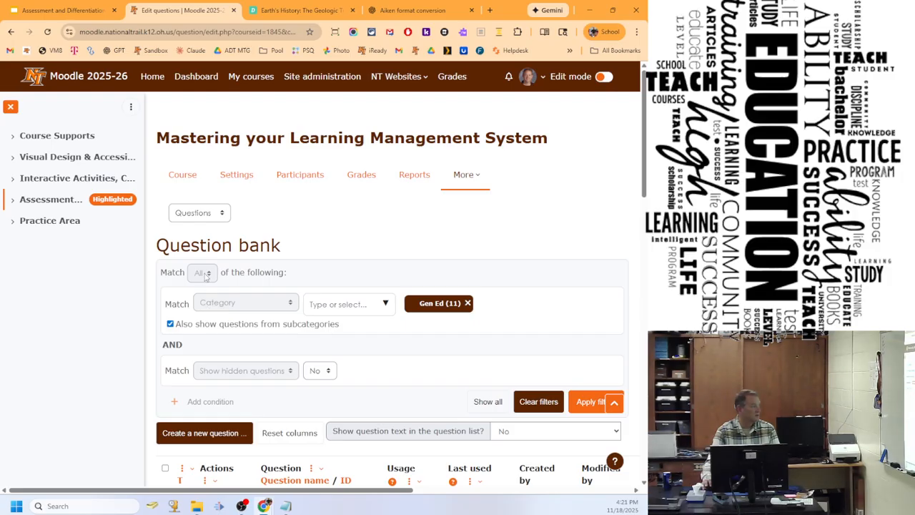
scroll(461, 322, "down", 2)
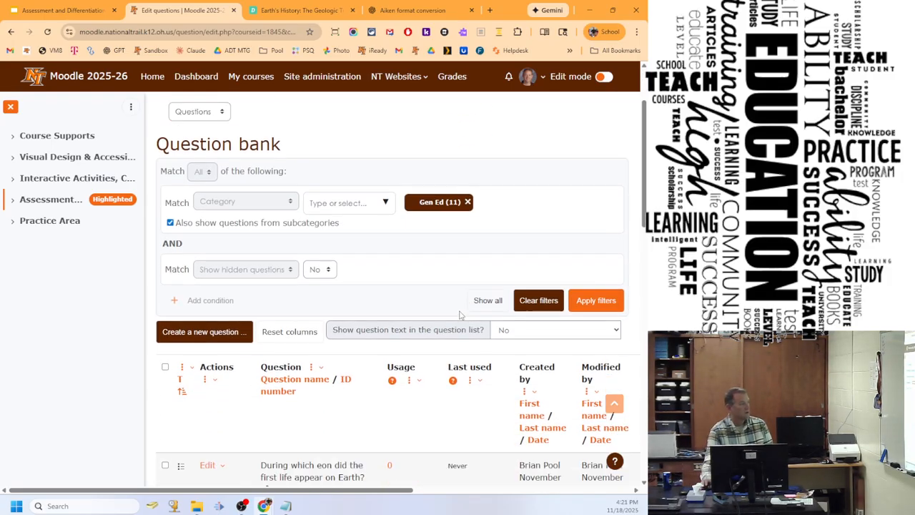
left_click(469, 203)
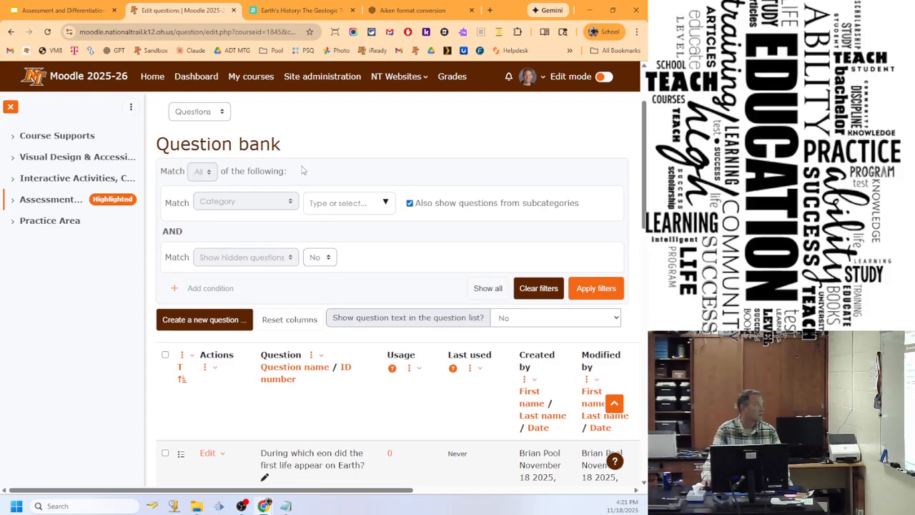
left_click(206, 112)
left_click(189, 153)
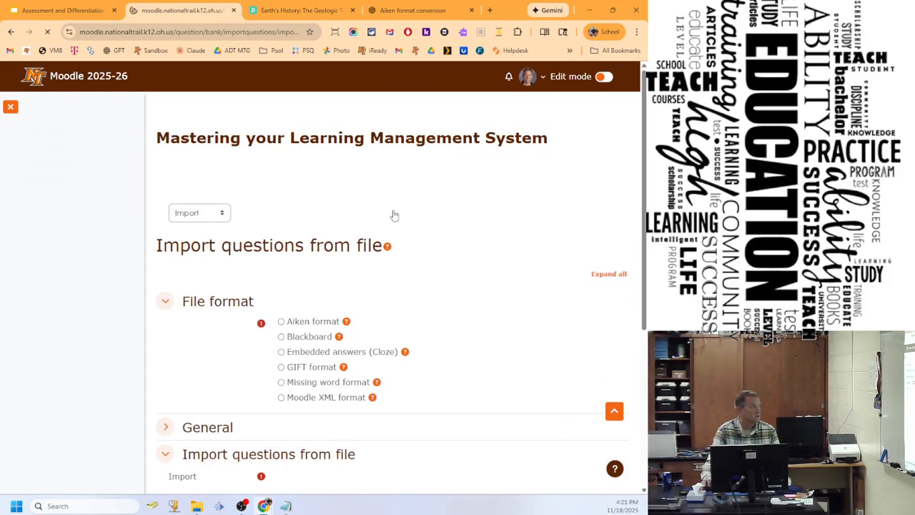
scroll(421, 236, "down", 3)
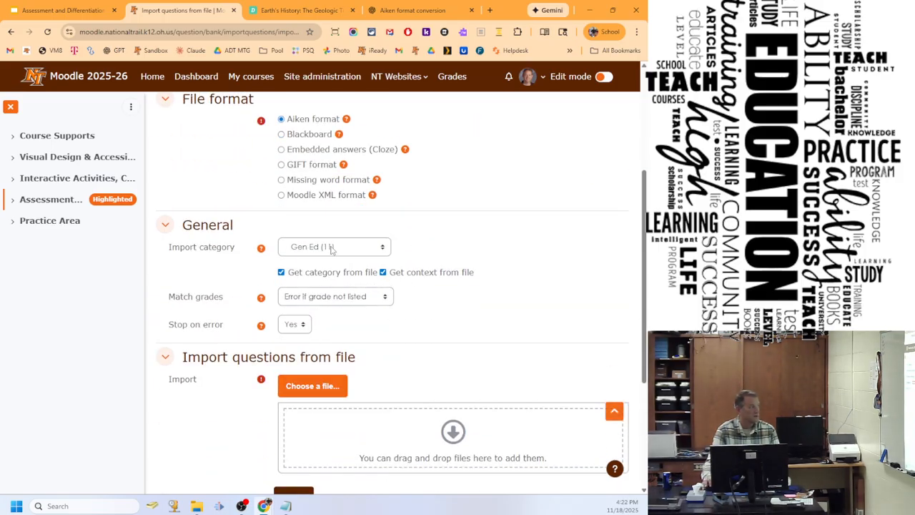
left_click(332, 247)
left_click(306, 356)
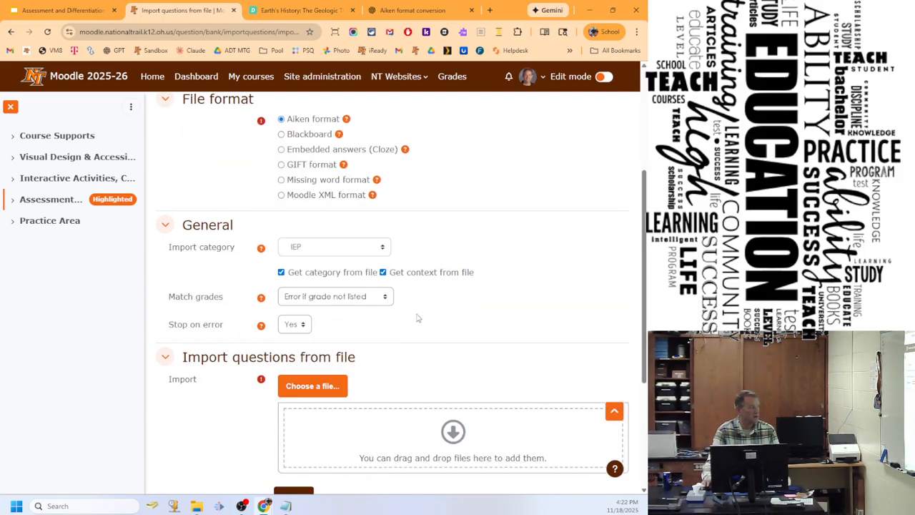
Upload geologicB from the Deleteme folder on the Desktop as the import file.
scroll(313, 272, "down", 2)
left_click(307, 237)
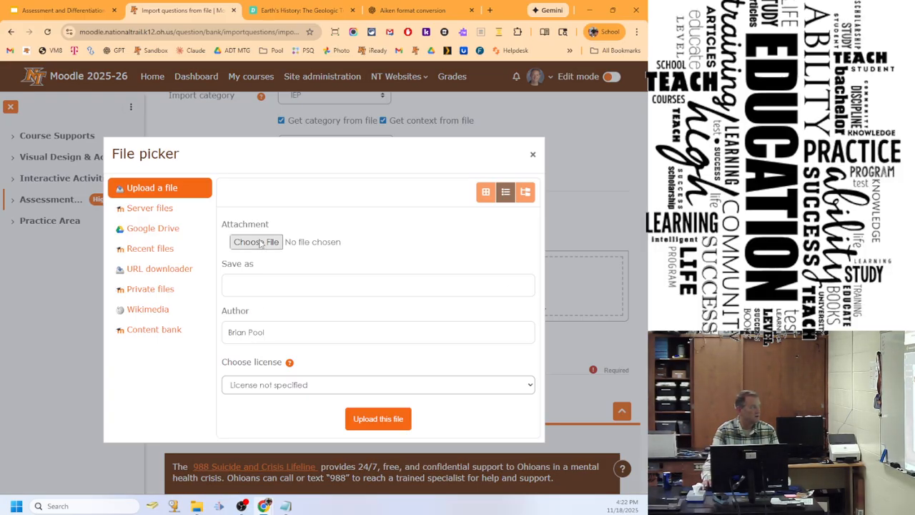
left_click(256, 242)
double_click(143, 75)
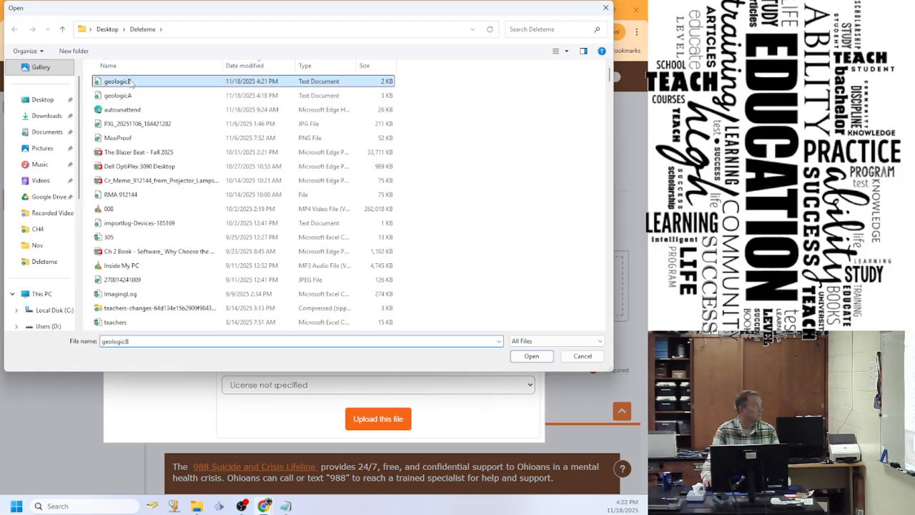
left_click(378, 419)
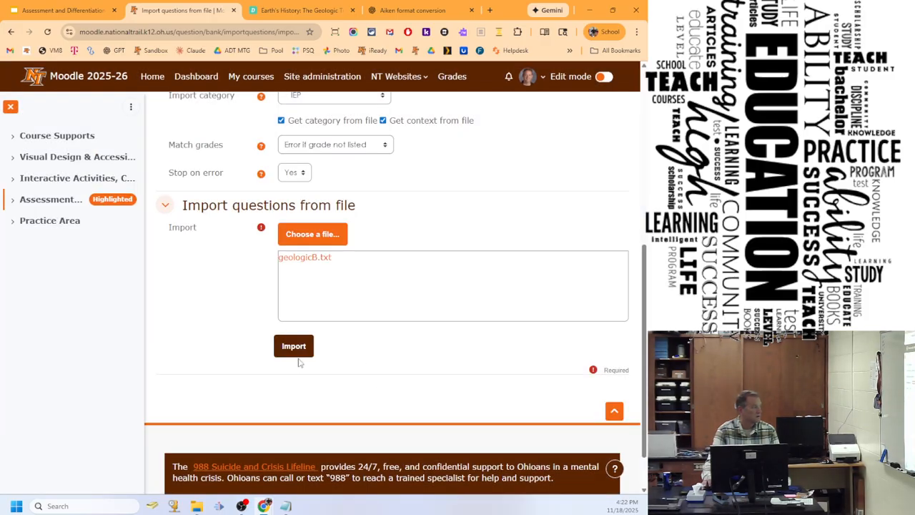
Import the questions from geologicB.txt and review the list of imported questions.
left_click(296, 346)
scroll(372, 358, "down", 3)
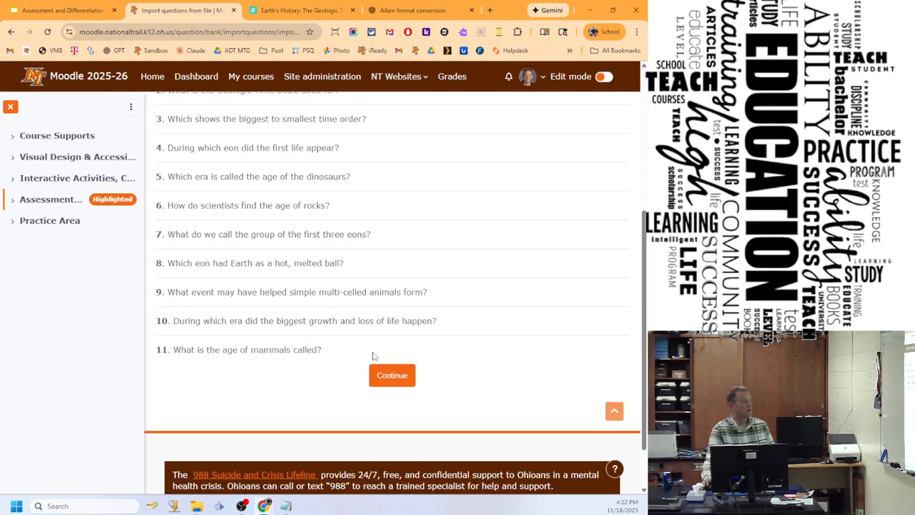
scroll(372, 358, "up", 3)
scroll(372, 355, "up", 1)
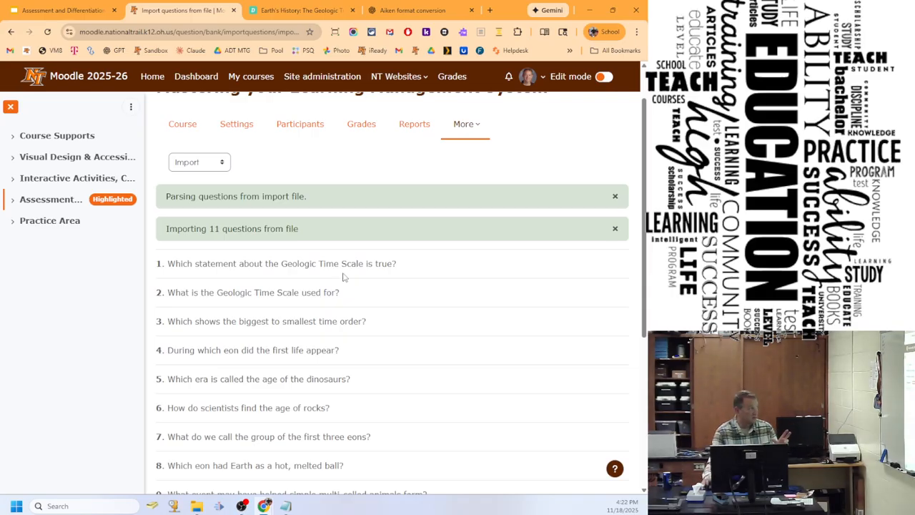
scroll(343, 276, "up", 1)
scroll(436, 308, "down", 3)
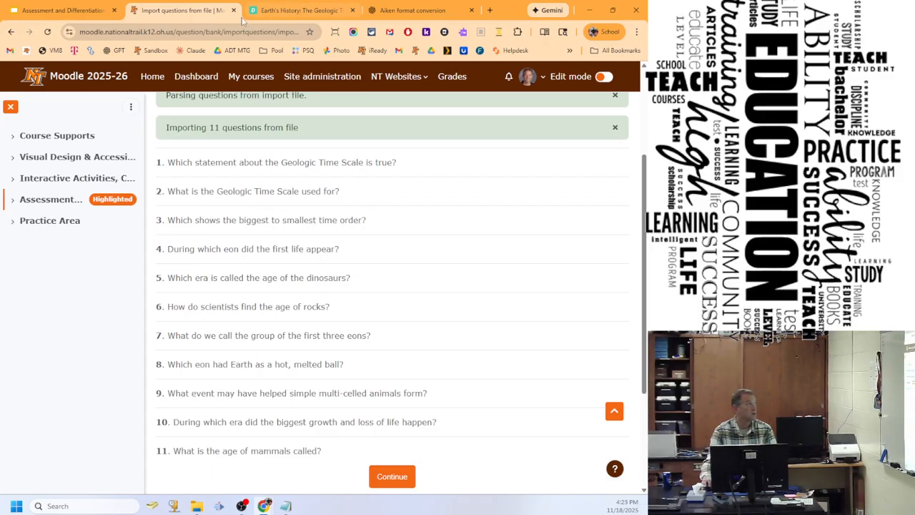
scroll(329, 150, "up", 3)
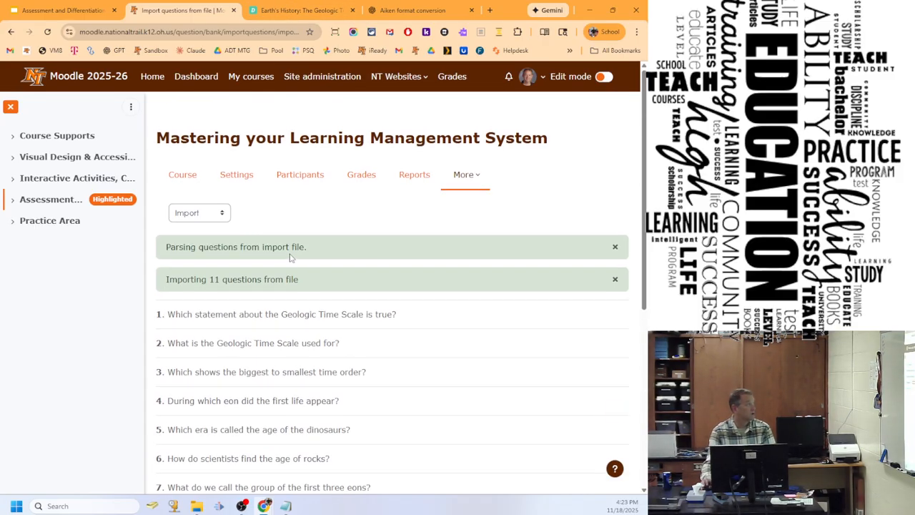
Set up a question export in Aiken format with Gen Ed as the export category.
left_click(205, 212)
left_click(186, 243)
scroll(351, 279, "down", 2)
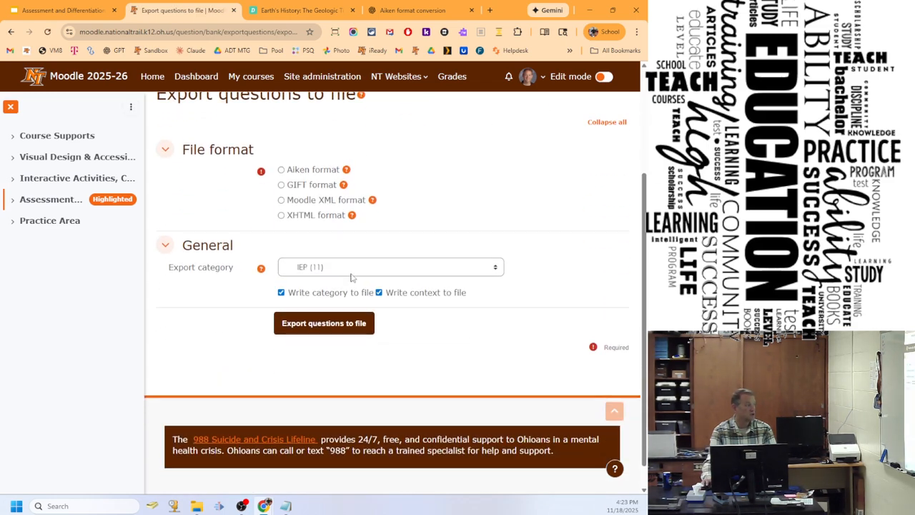
left_click(324, 268)
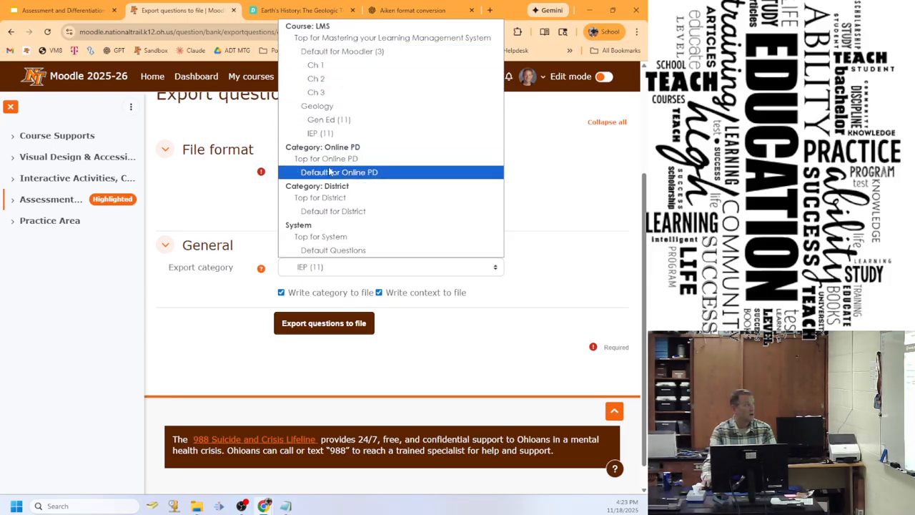
left_click(318, 107)
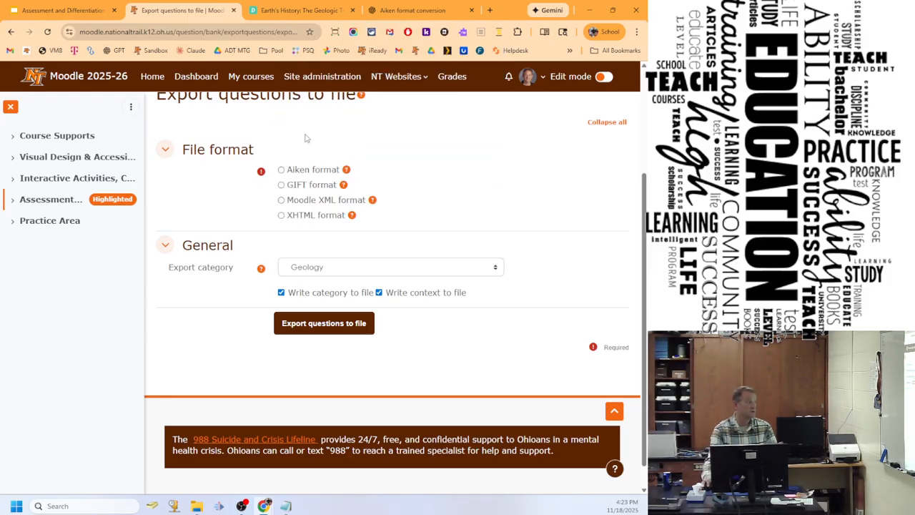
left_click(346, 269)
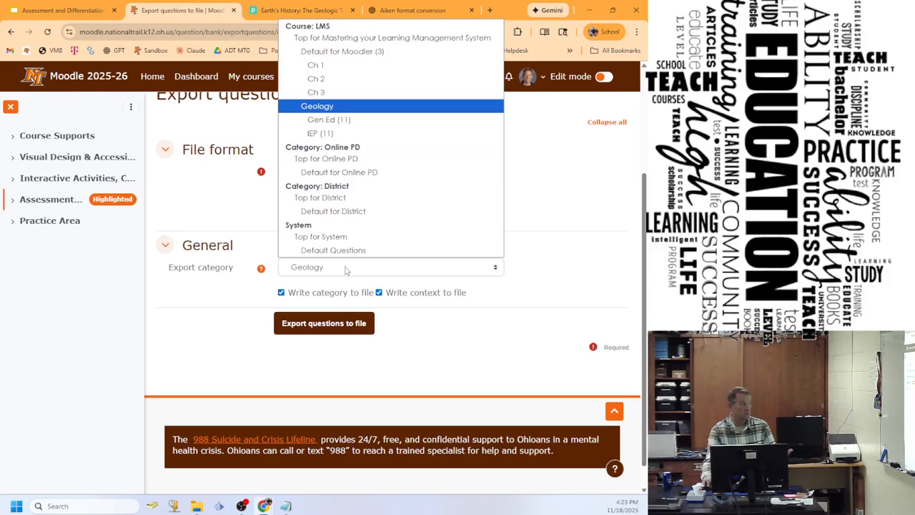
left_click(343, 122)
left_click(281, 170)
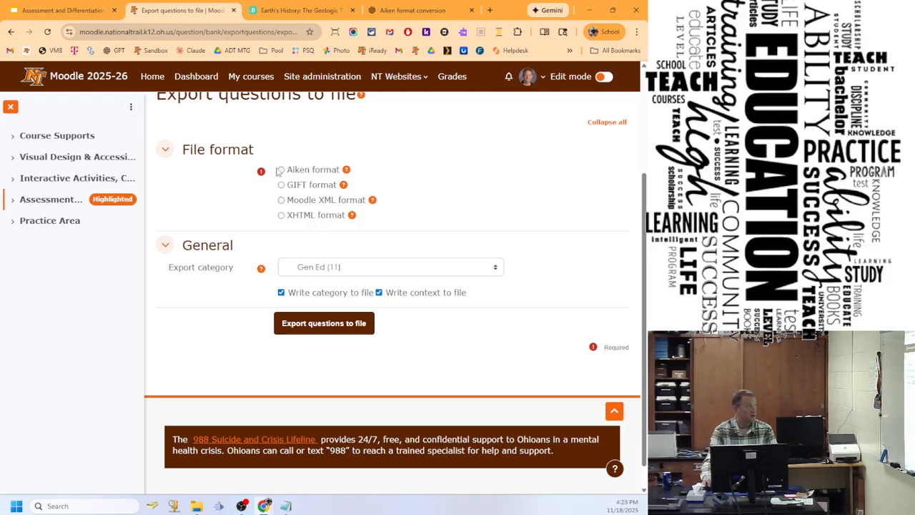
Export the Gen Ed questions to a text file in the Desktop's Deleteme folder and open the exported file in Notepad.
left_click(323, 323)
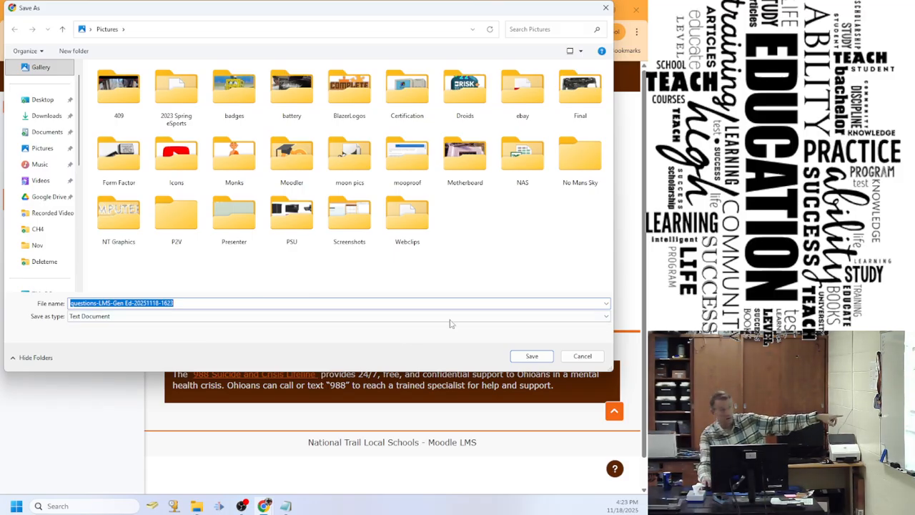
left_click(43, 99)
double_click(114, 95)
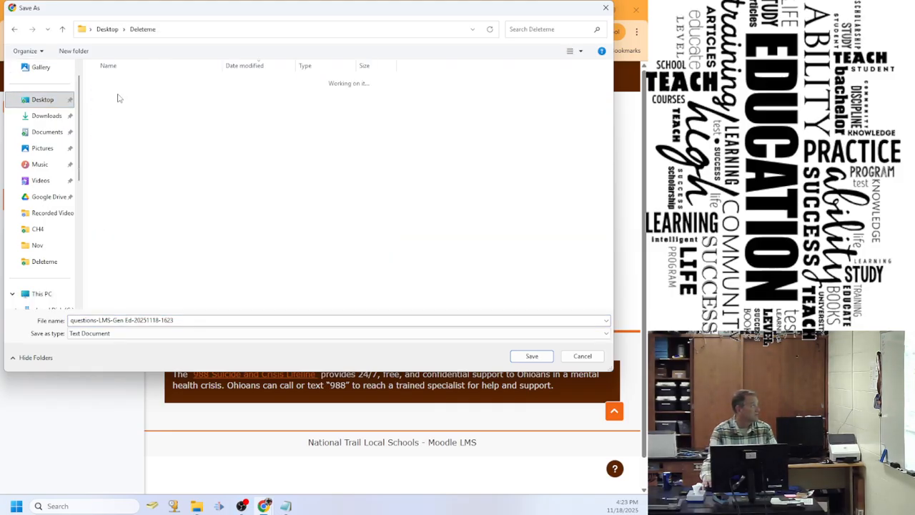
left_click(529, 356)
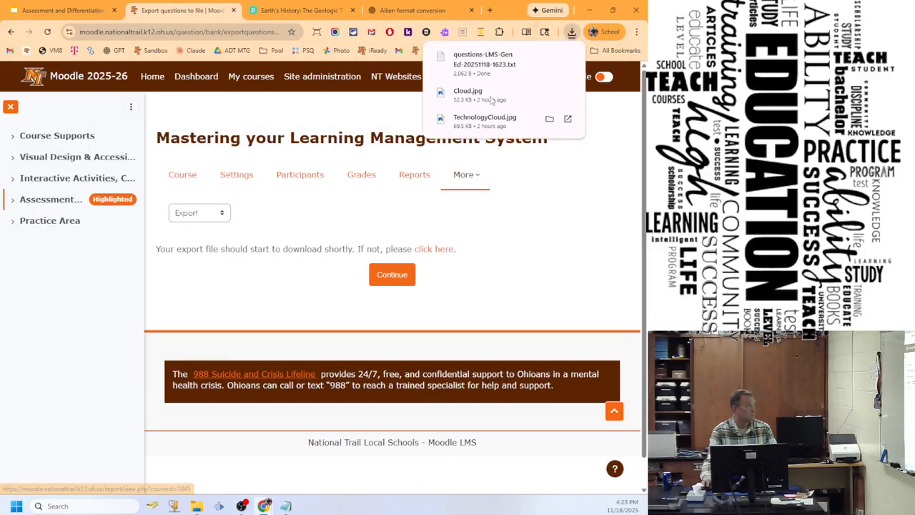
left_click(551, 57)
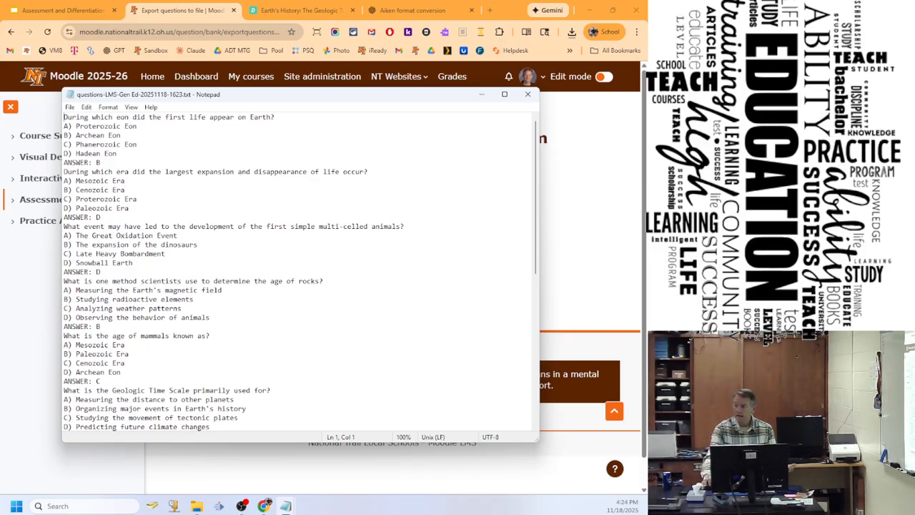
left_click(293, 161)
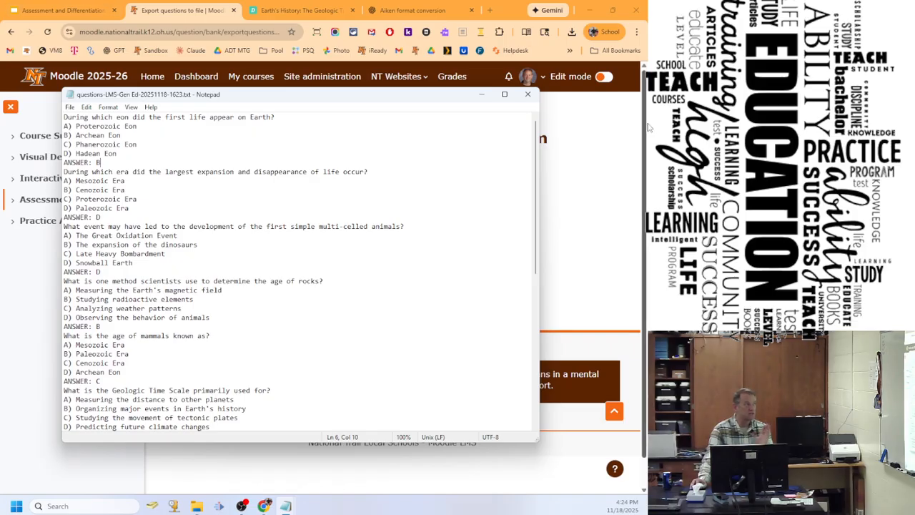
Close the exported text file and open the question import page to review its file format and general options.
left_click(528, 94)
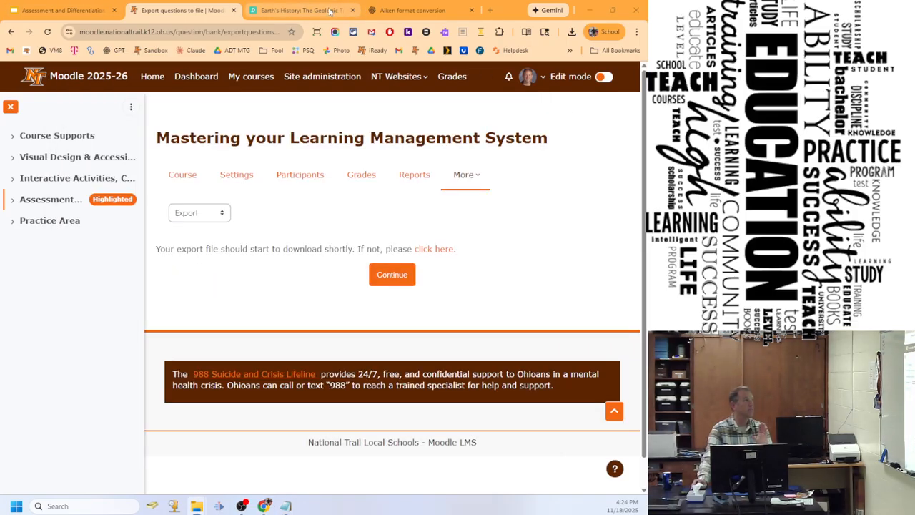
left_click(202, 211)
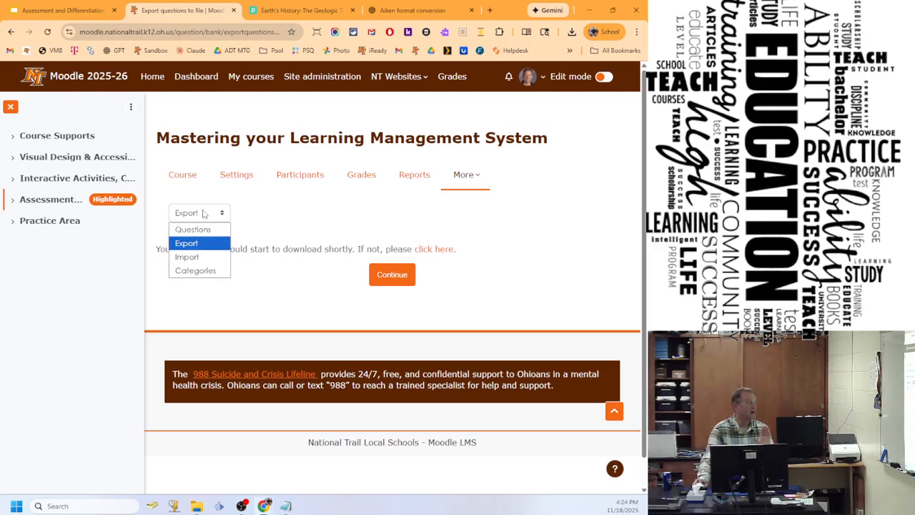
left_click(202, 258)
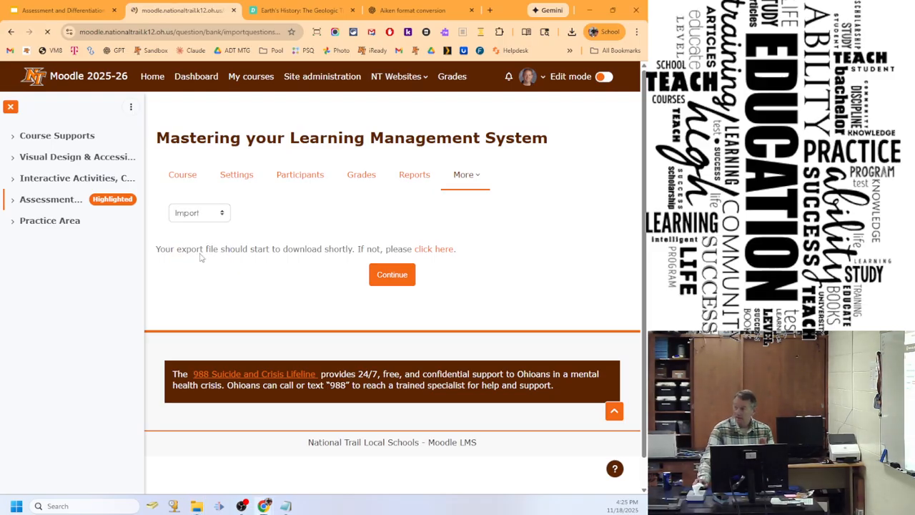
scroll(341, 203, "down", 1)
scroll(342, 202, "down", 1)
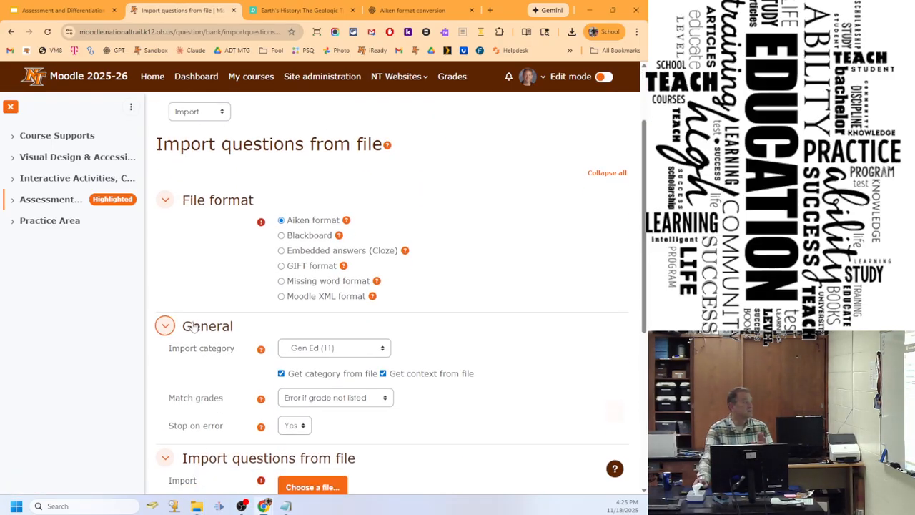
left_click(175, 326)
scroll(422, 297, "down", 1)
scroll(421, 297, "down", 1)
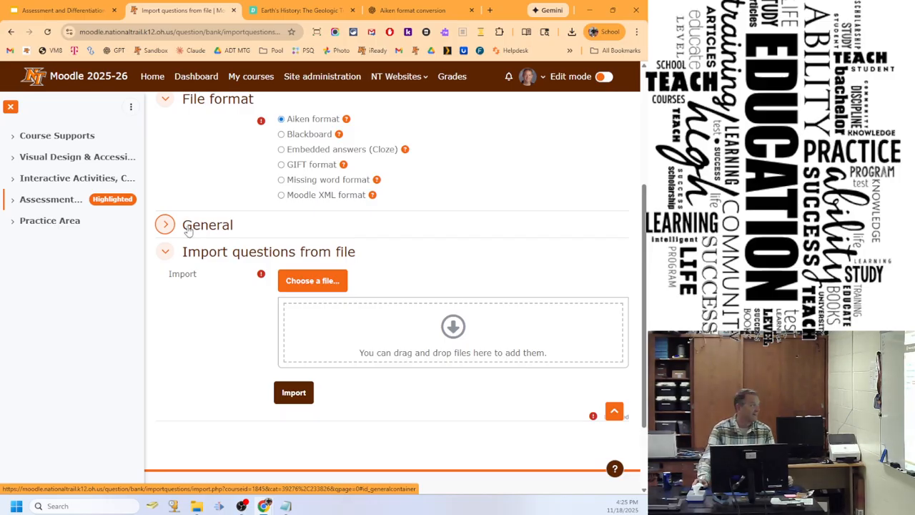
left_click(169, 227)
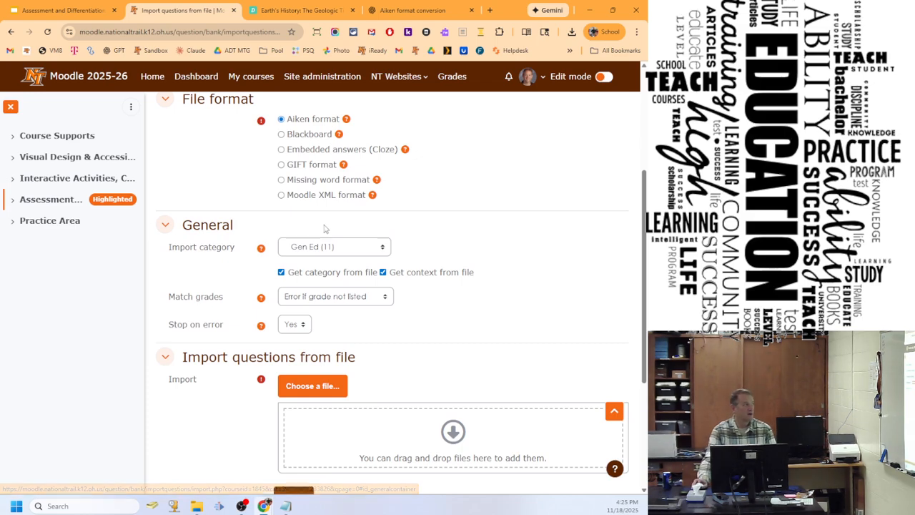
scroll(340, 259, "up", 2)
scroll(340, 258, "up", 2)
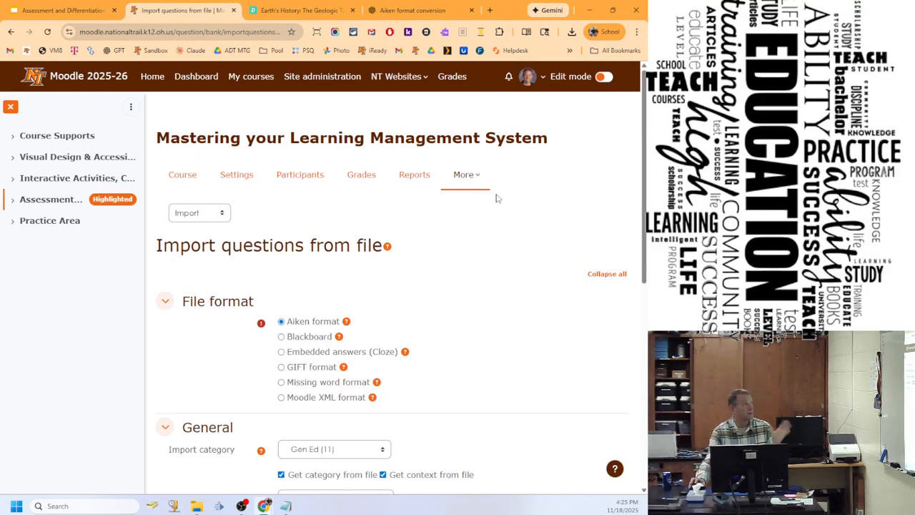
Search Google for "geology timeline" in a new tab and open Wikipedia's Geologic time scale article.
left_click(490, 10)
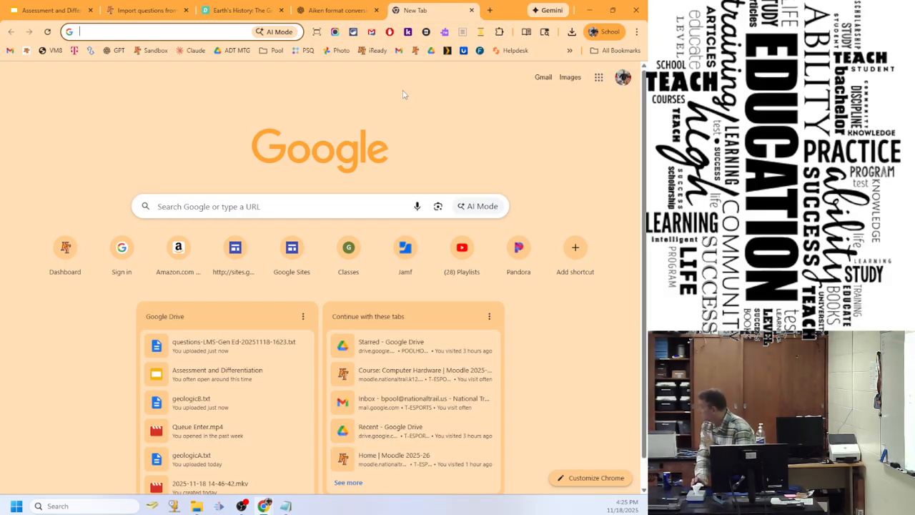
left_click(167, 33)
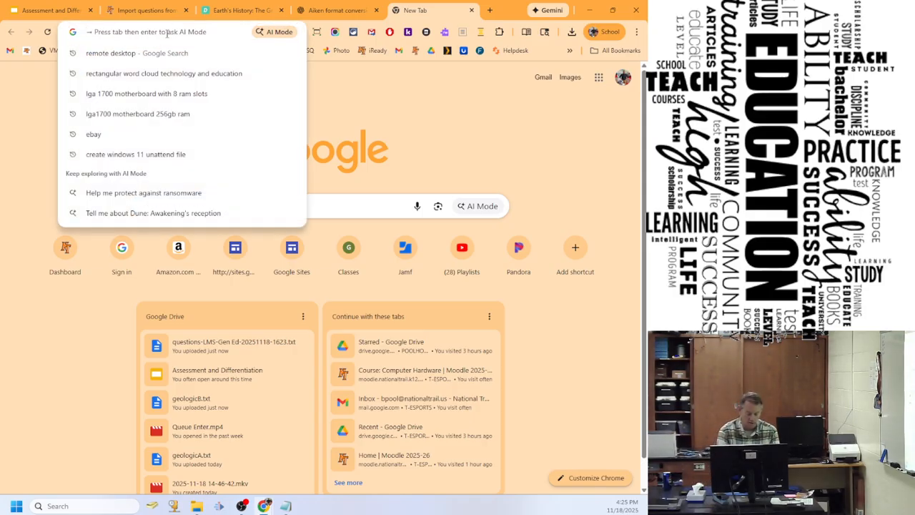
type("geolo")
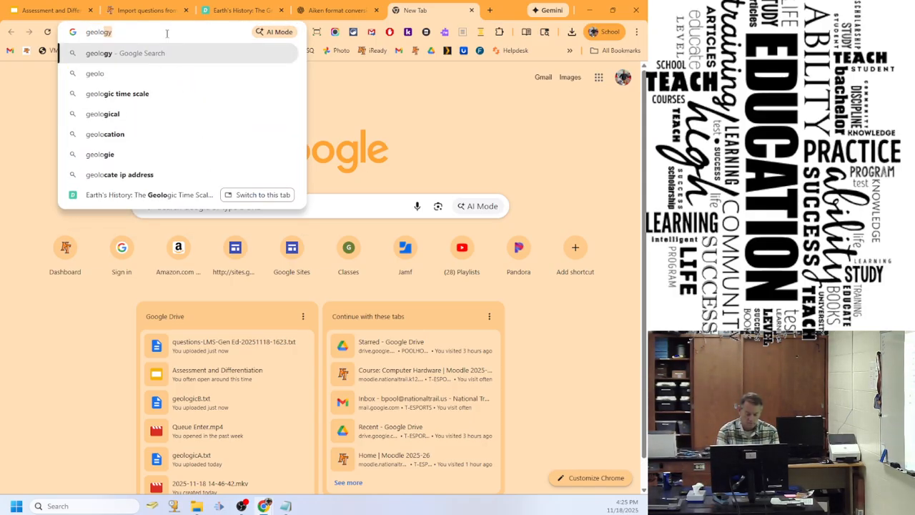
type("gy timeline")
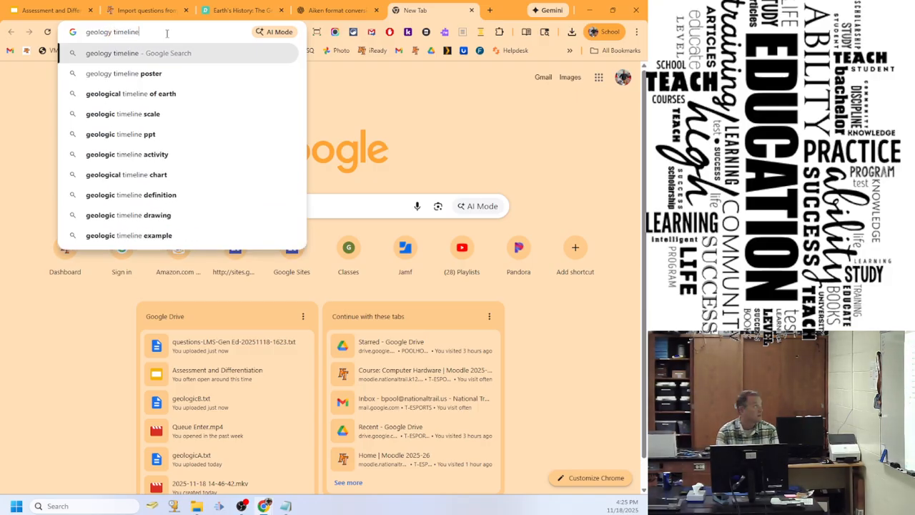
key("Return")
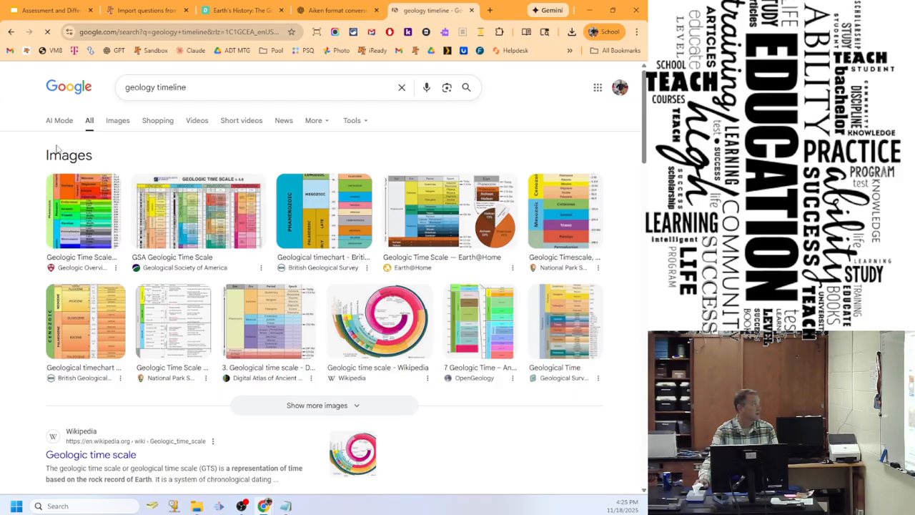
scroll(147, 232, "down", 3)
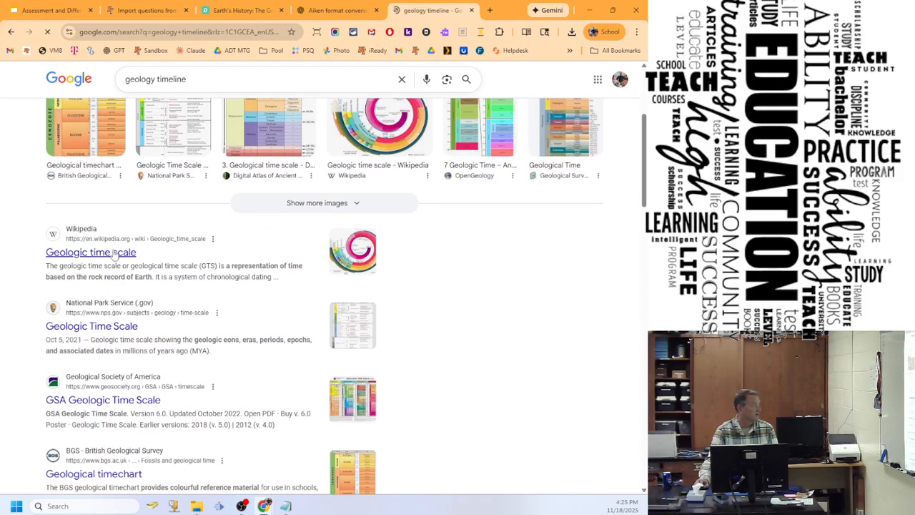
left_click(114, 254)
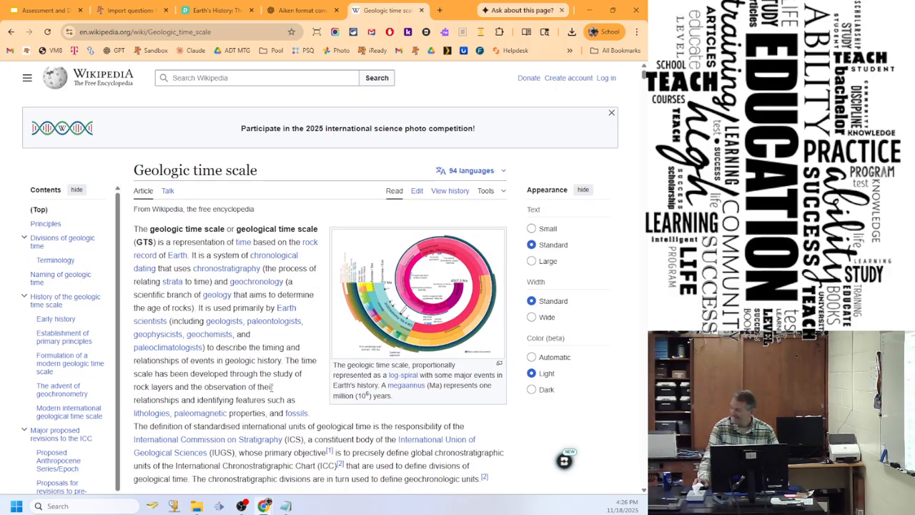
Launch Brisk on the article, dismiss its feature announcement, and start creating a quiz from the web page.
left_click_drag(564, 460, 320, 292)
left_click(319, 288)
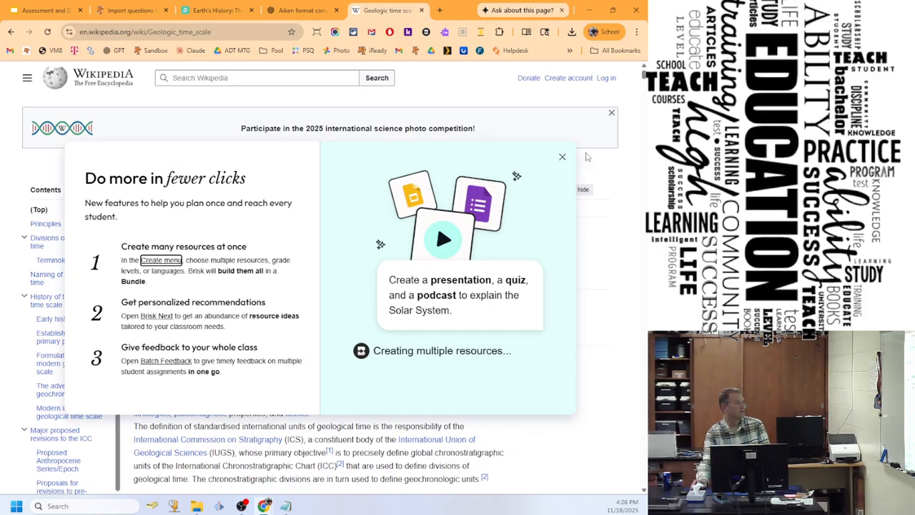
left_click(564, 157)
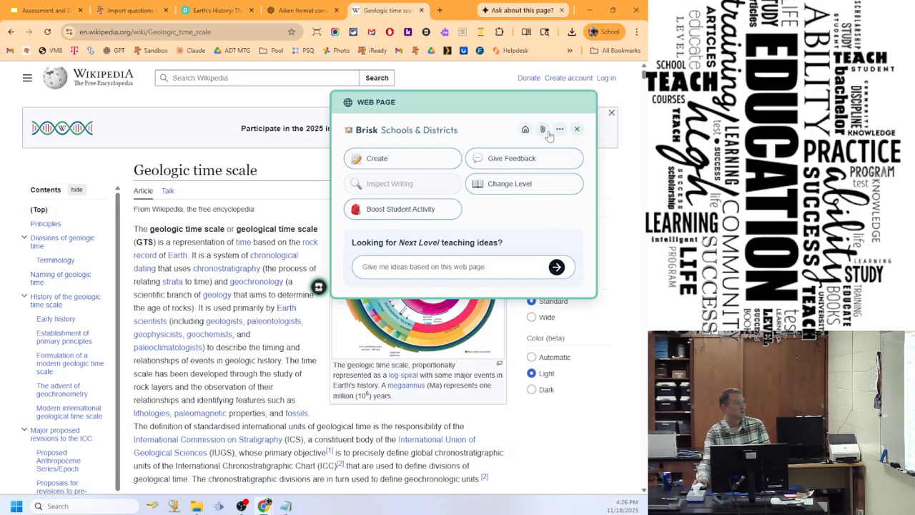
left_click_drag(462, 106, 367, 181)
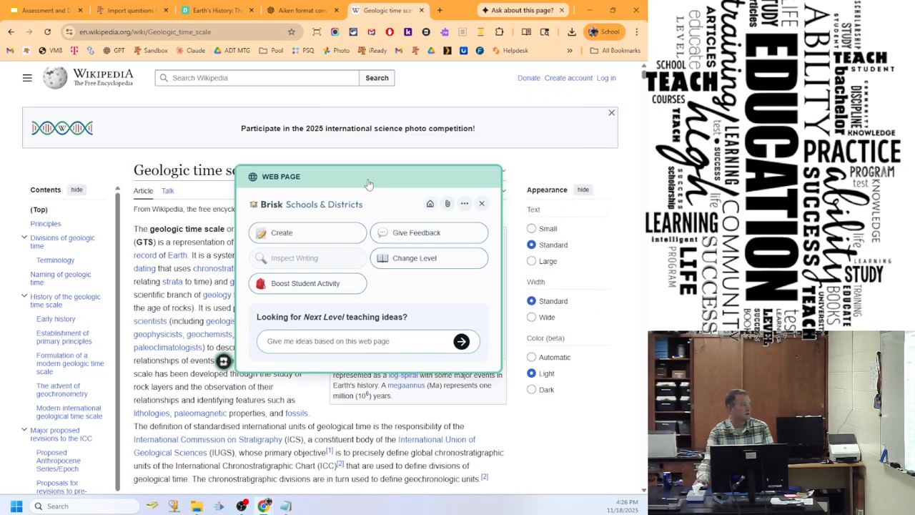
left_click(303, 239)
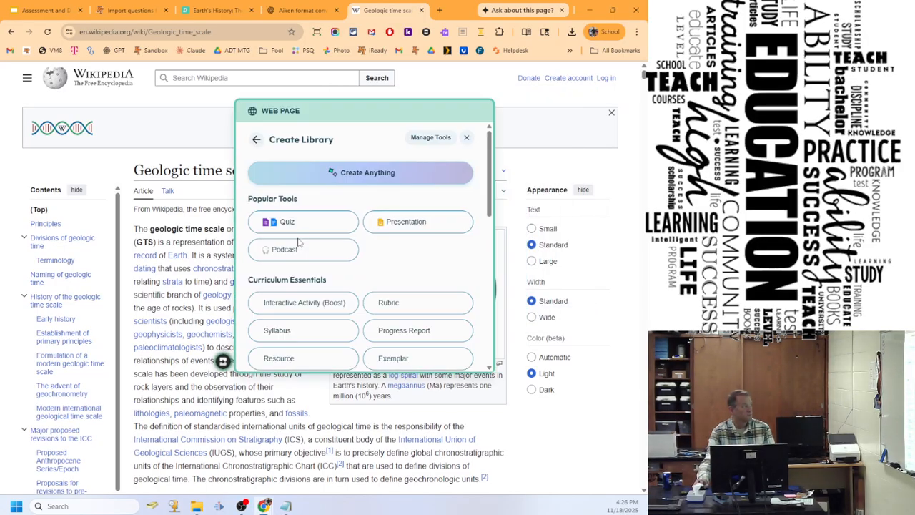
left_click(296, 226)
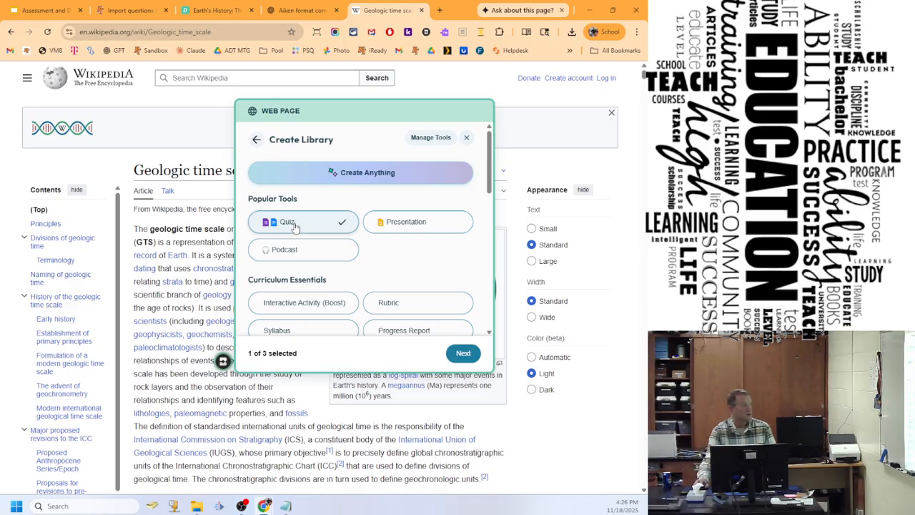
left_click(463, 354)
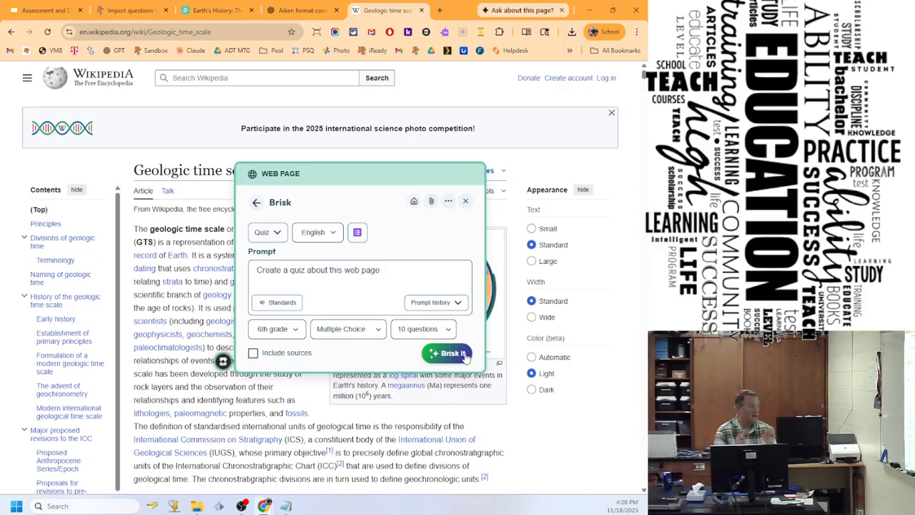
Configure the quiz as a Google Doc for 9th grade with 20 questions.
left_click(358, 235)
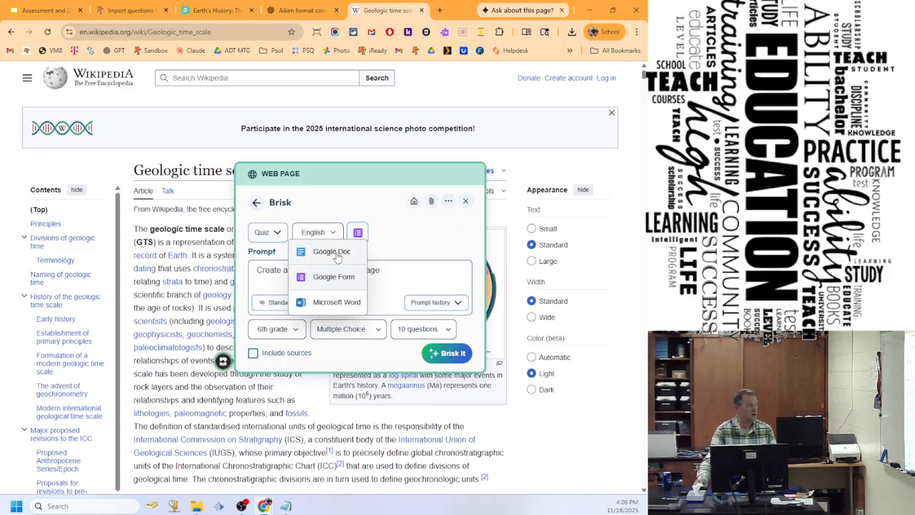
left_click(331, 252)
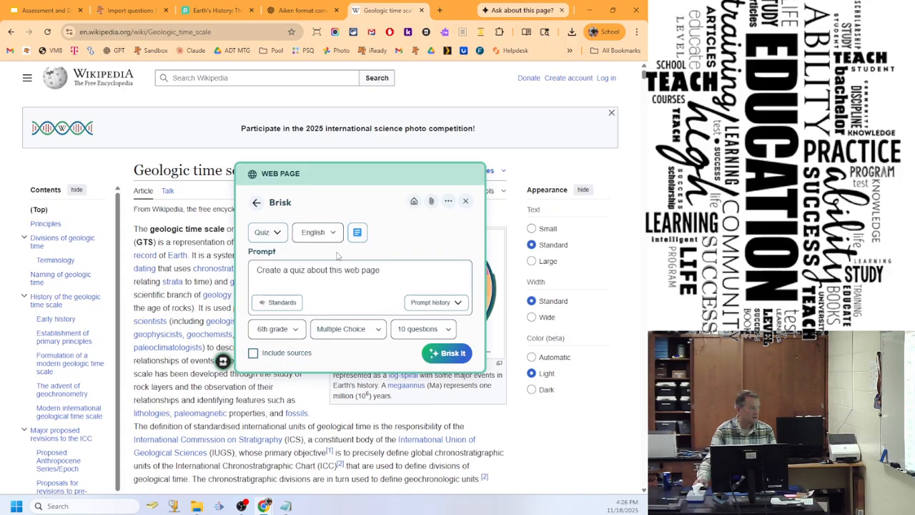
left_click(283, 335)
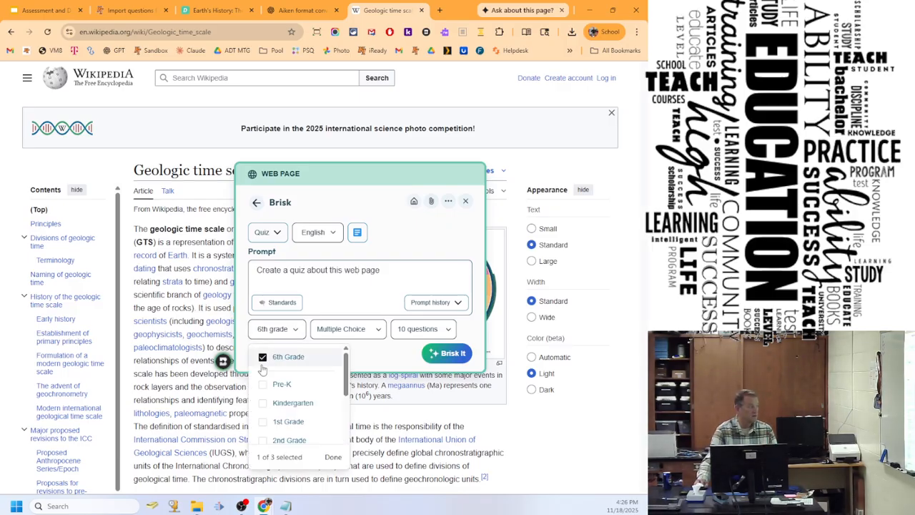
left_click(286, 357)
scroll(300, 386, "down", 3)
scroll(299, 393, "down", 2)
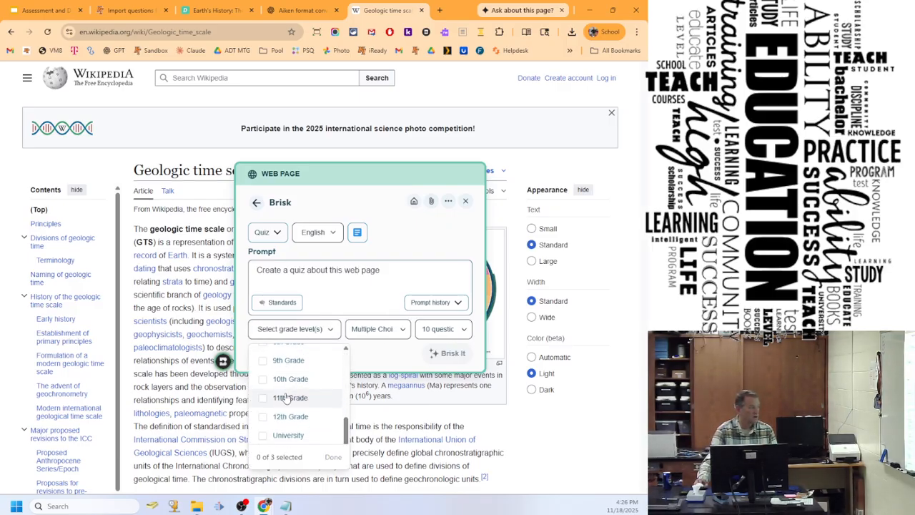
left_click(281, 362)
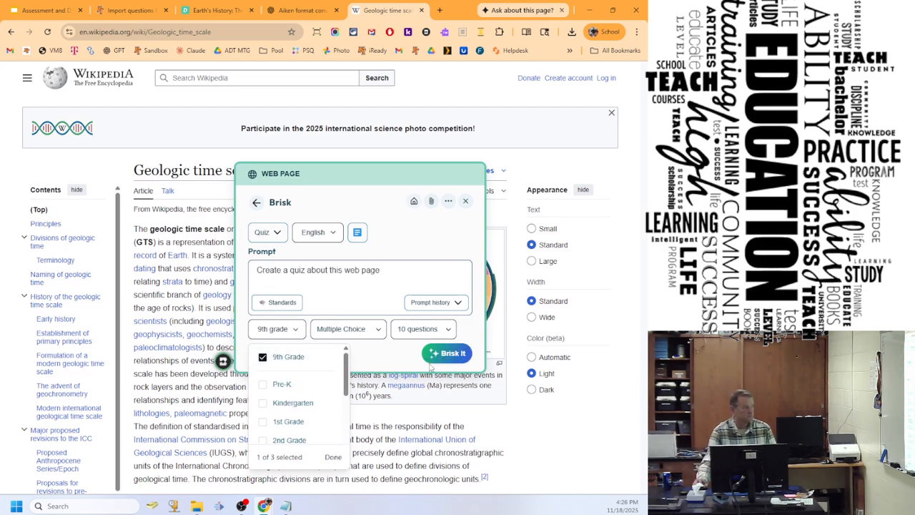
left_click(433, 336)
left_click(443, 335)
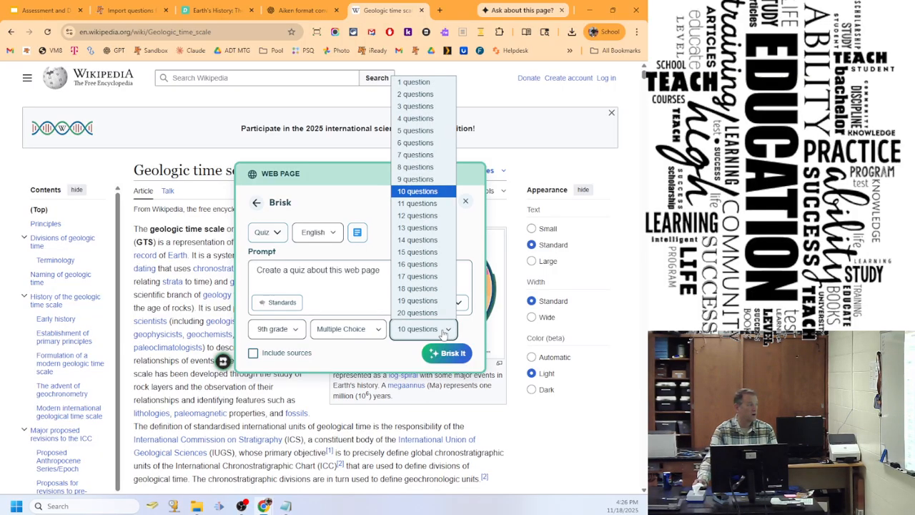
left_click(420, 317)
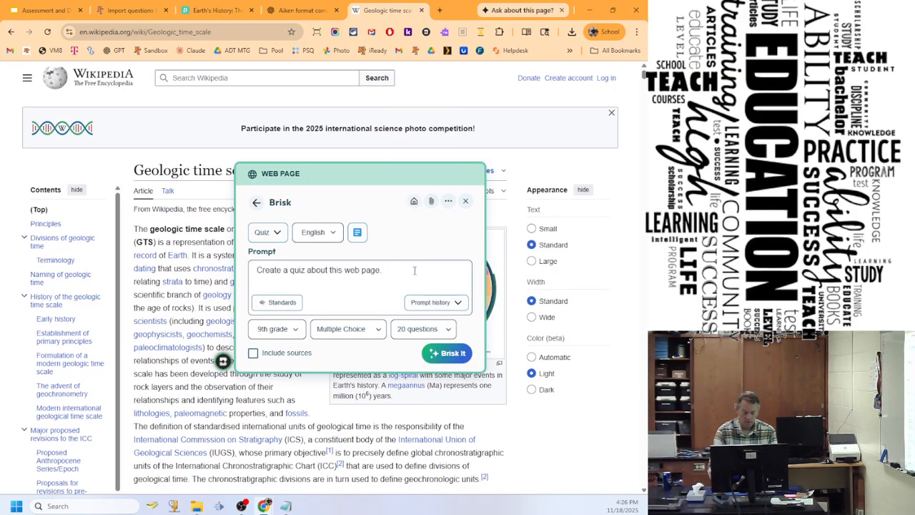
Add "Please make the output in aiken format so i can import it into my moodle course" to the prompt and generate the quiz.
type("Please make the output")
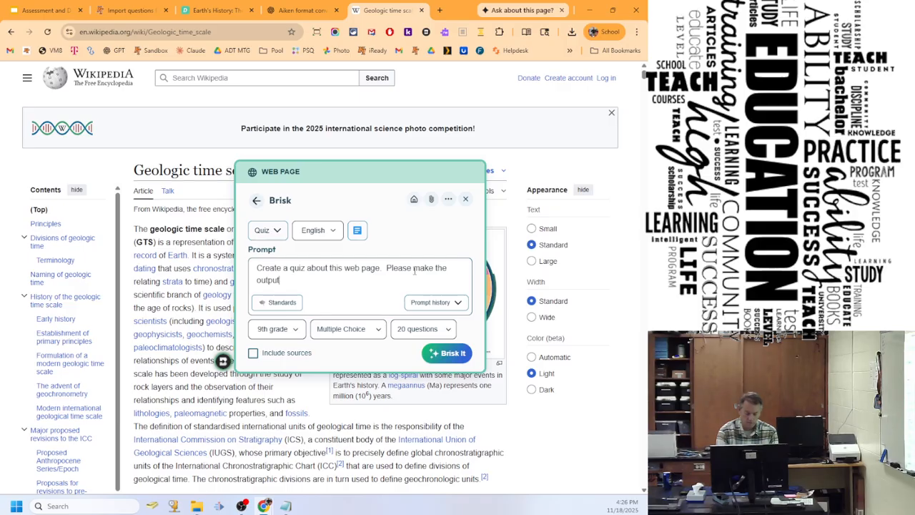
type(" in aiken for")
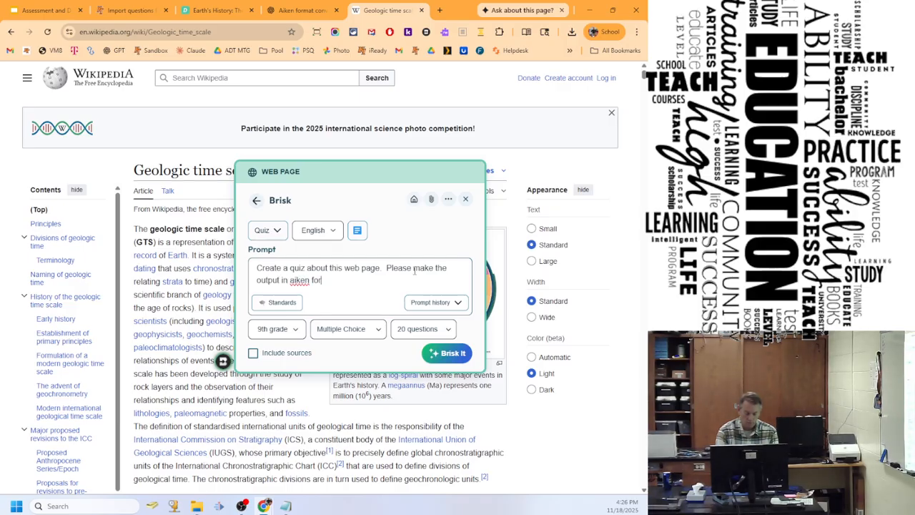
type("mat so i can import it in")
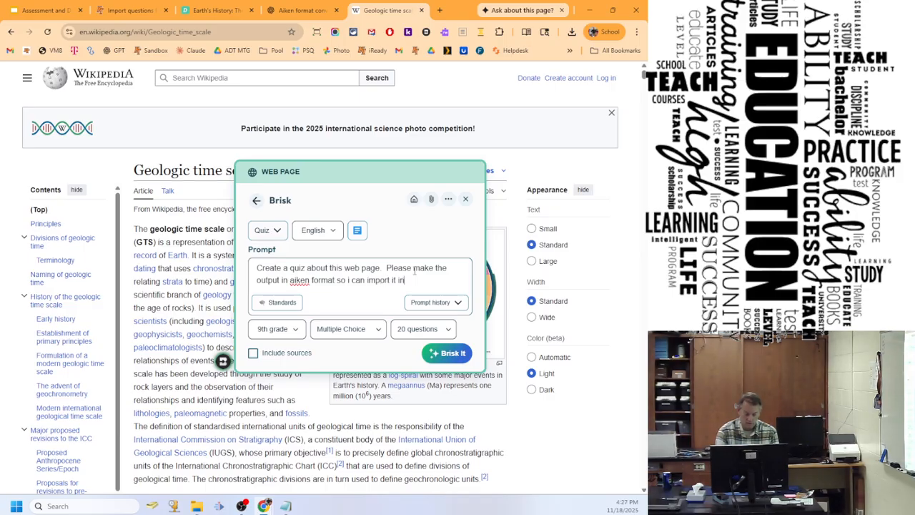
type("to my moodle cou")
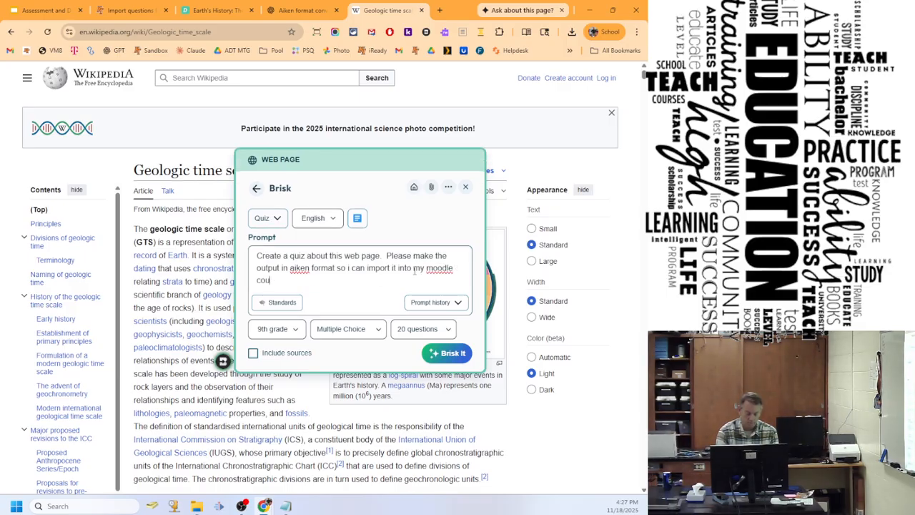
type("rse")
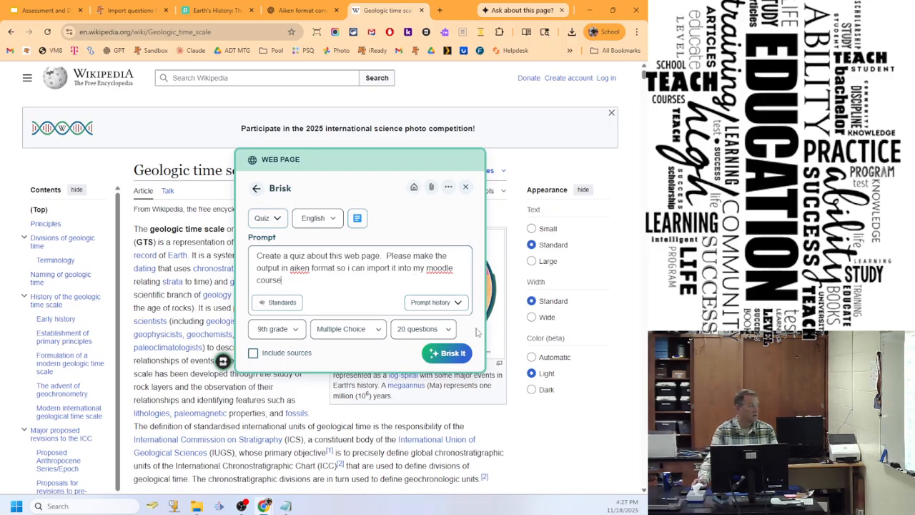
left_click(450, 354)
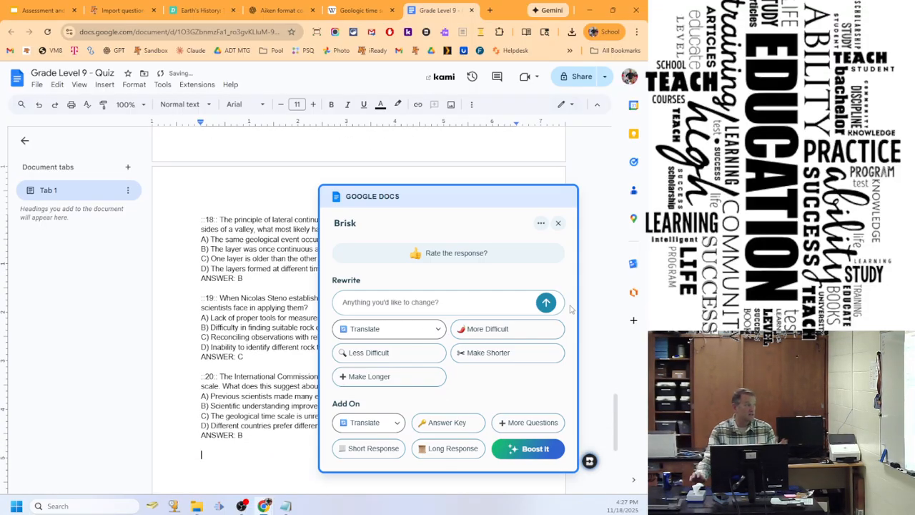
Have Brisk rewrite the quiz with the instruction "This is not aiken! There should be no question numbers!".
left_click(474, 302)
type("Th")
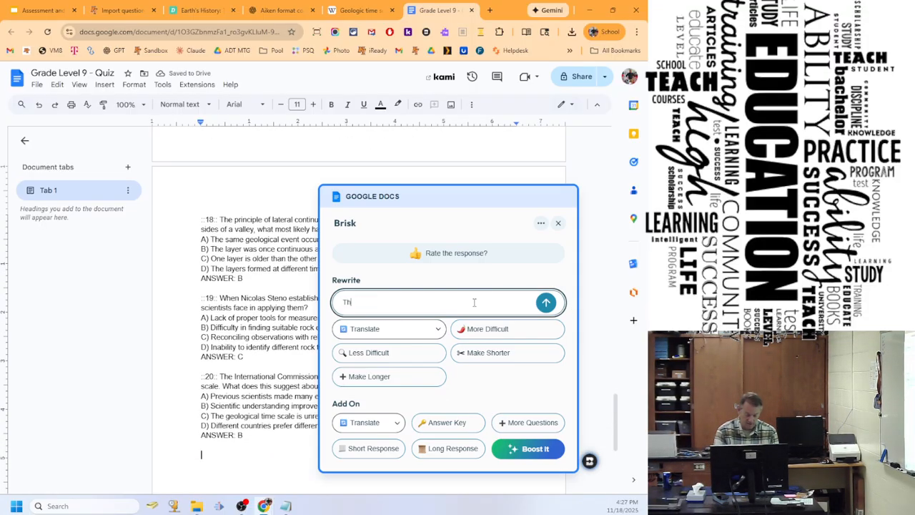
type("is is not aiken! There should be no question numbers!")
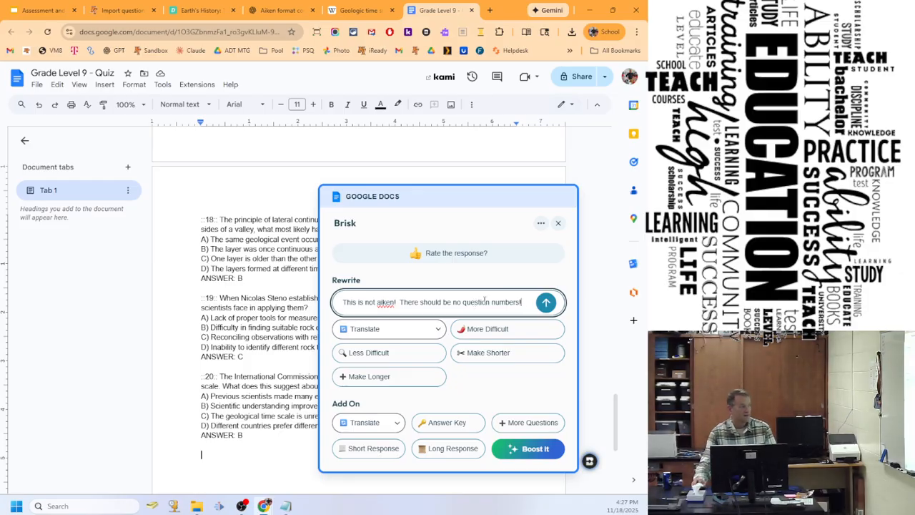
left_click(546, 302)
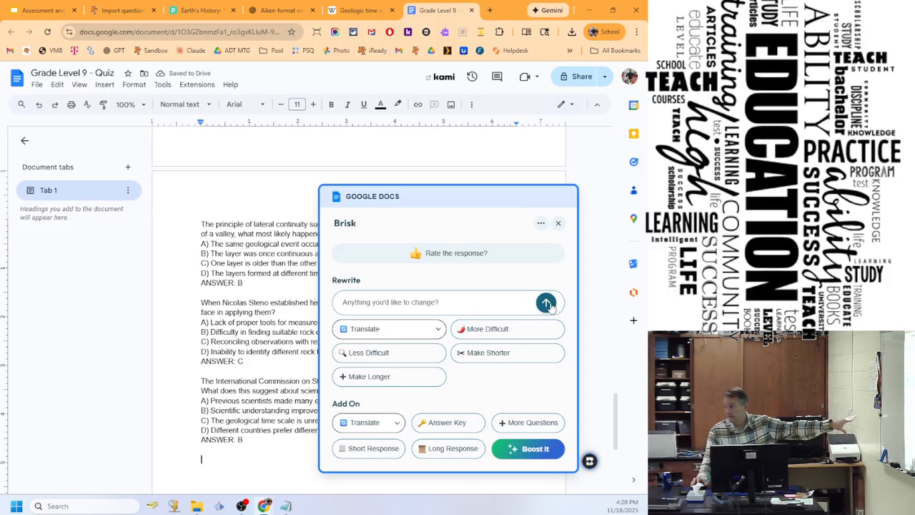
Ask Brisk to rewrite the questions for a 3rd grade reading level with only 3 choices.
left_click(433, 301)
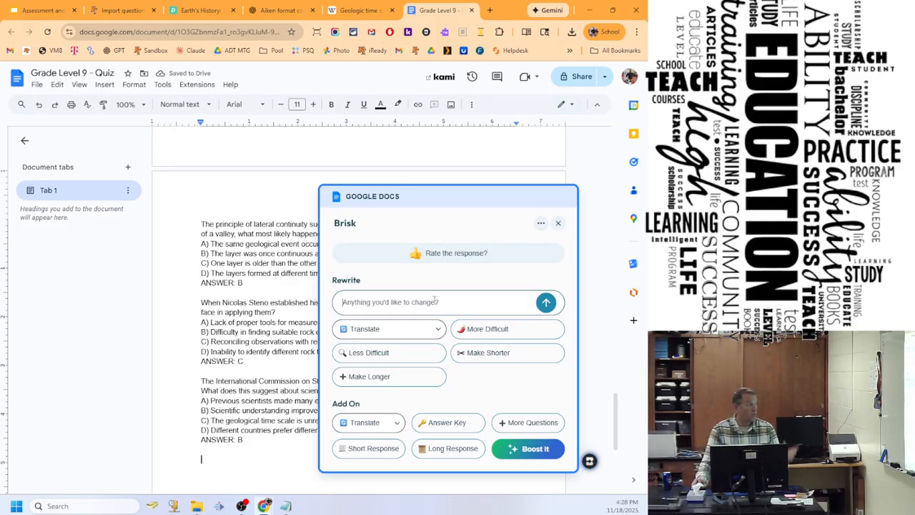
type("Please rewrite them for a 3rd")
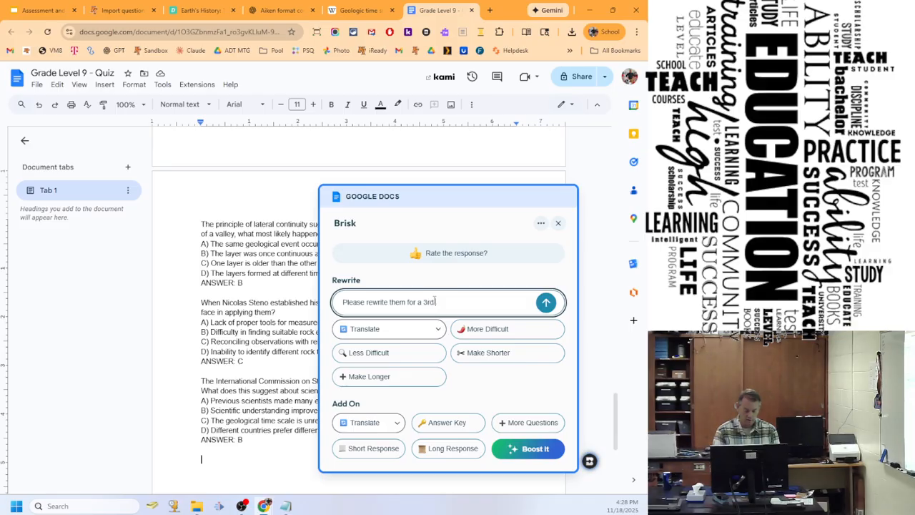
type("g level and make it have only 3 choices")
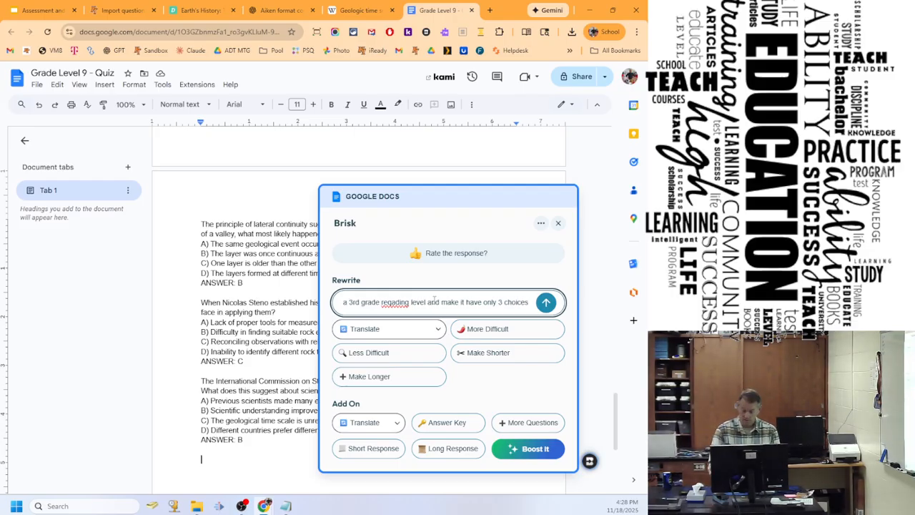
left_click(546, 304)
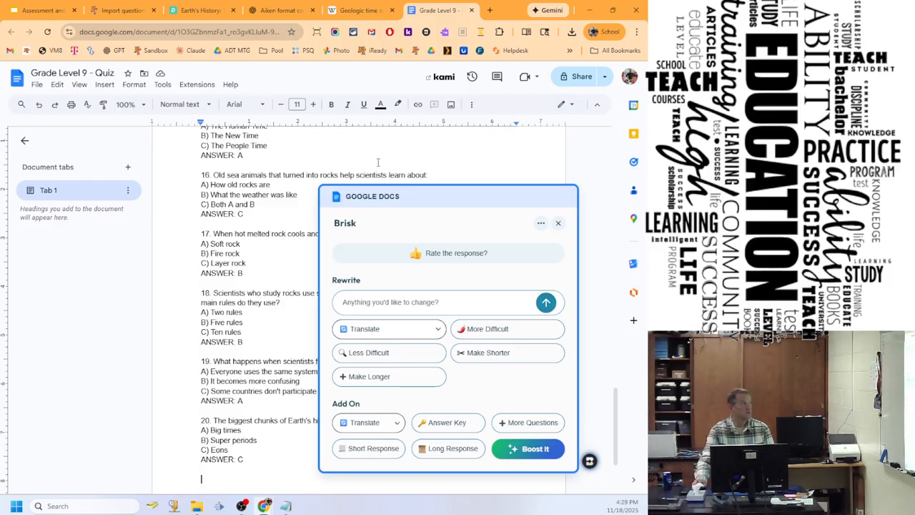
Reposition the floating Brisk logo on the Wikipedia Geologic time scale article and return to the quiz document.
left_click(348, 10)
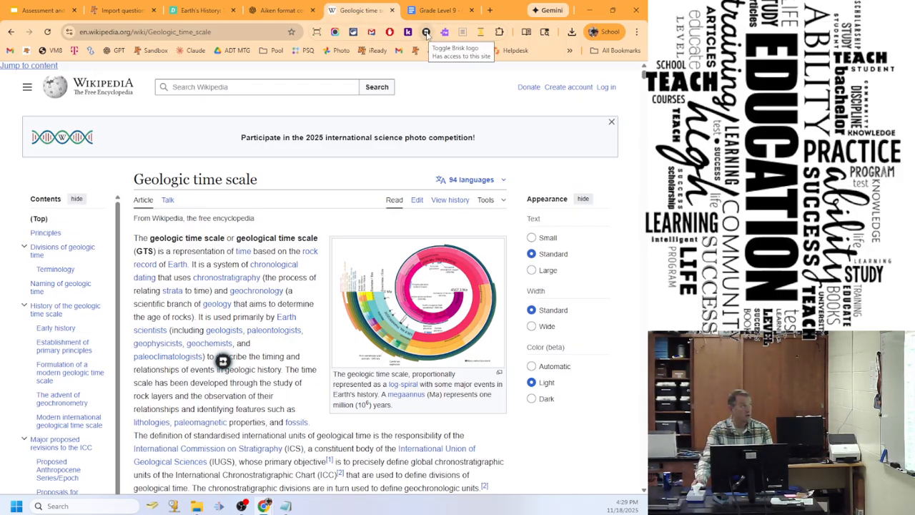
scroll(223, 361, "down", 1)
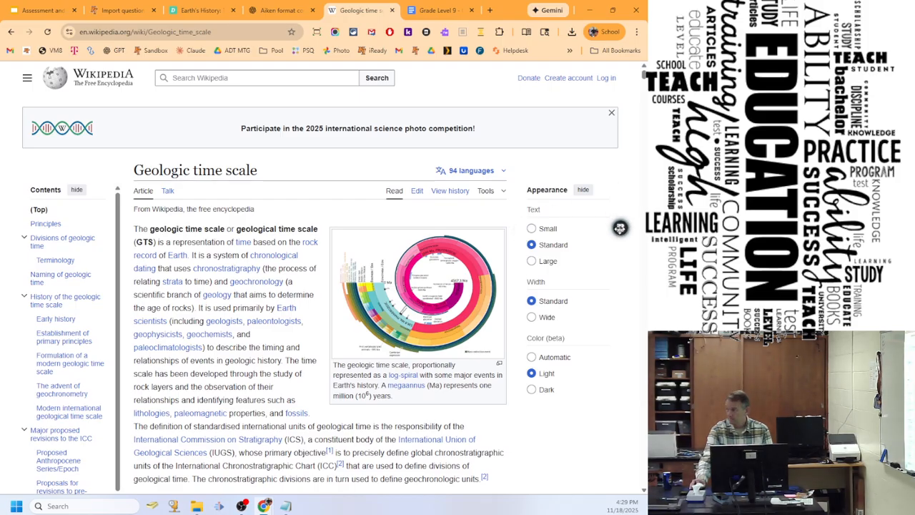
left_click_drag(620, 228, 616, 311)
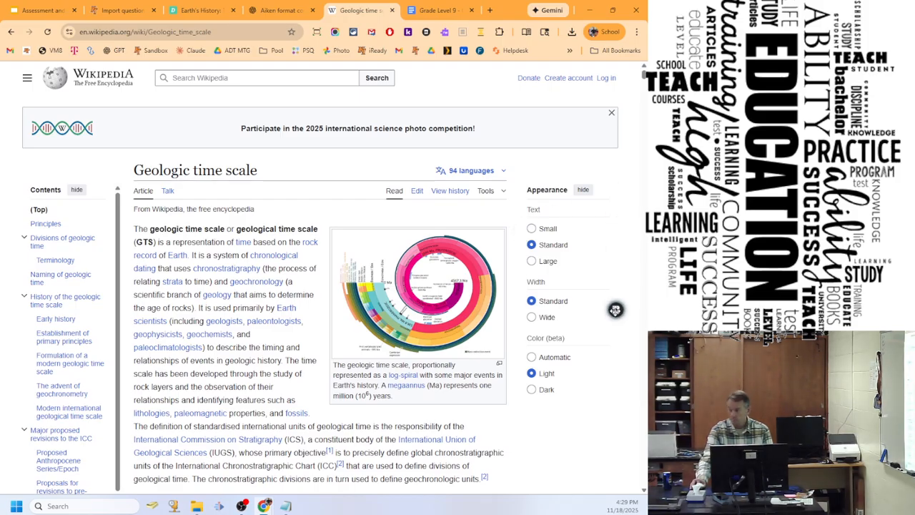
left_click(444, 11)
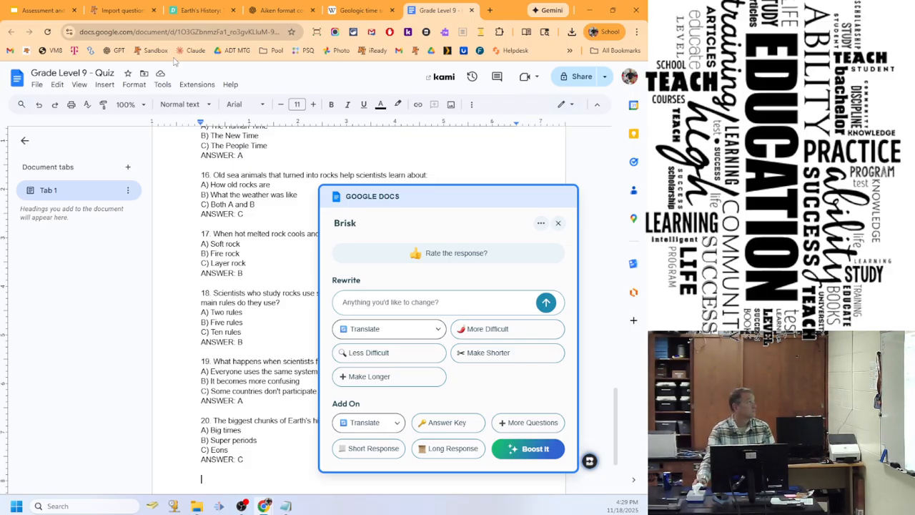
From Moodle, open My courses in a new tab and go to the CH 4 section of the Computer Hardware course.
left_click(120, 10)
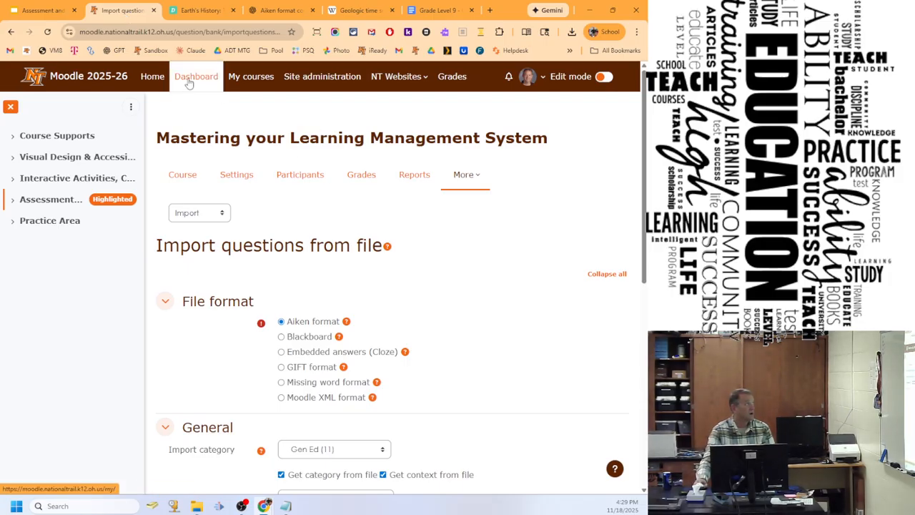
middle_click(251, 77)
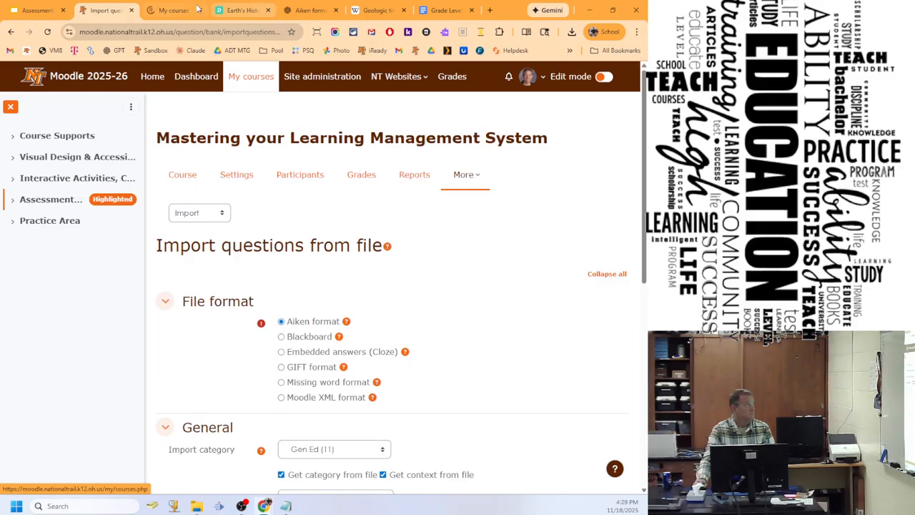
left_click(173, 10)
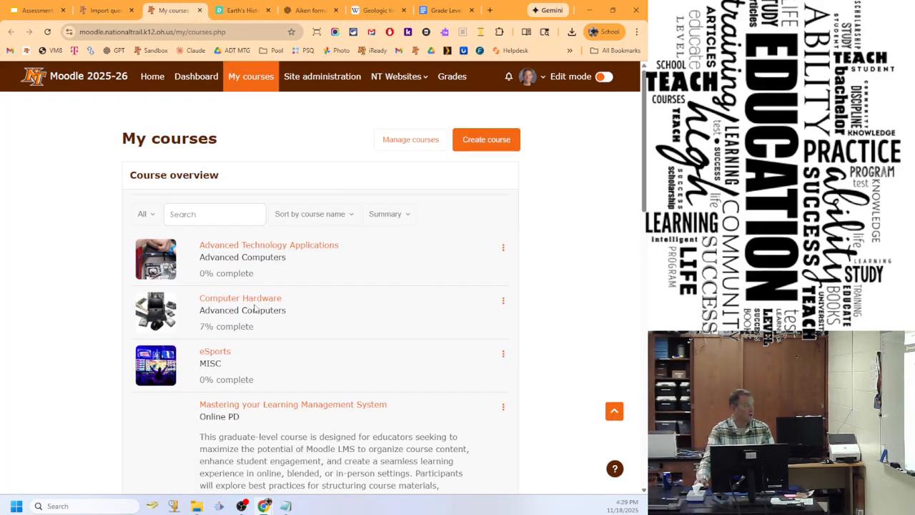
left_click(256, 299)
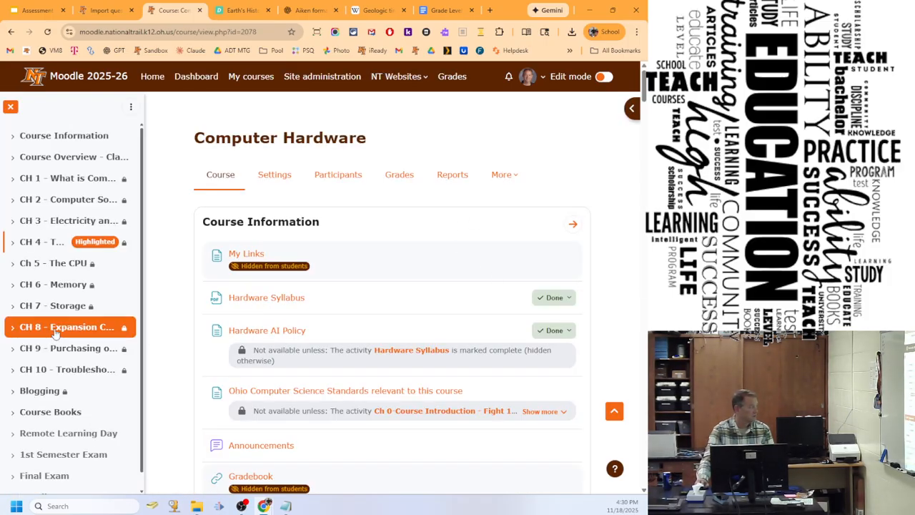
left_click(37, 247)
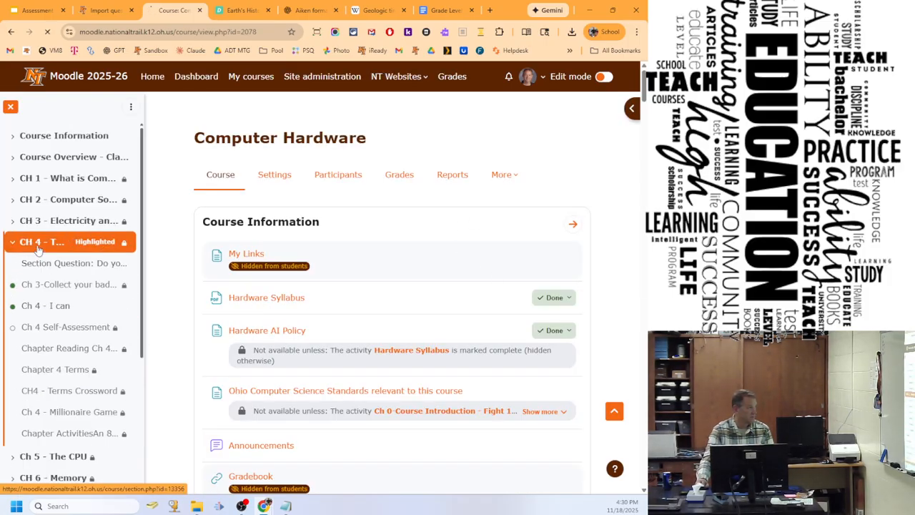
Open "Ch 4 Book - The Motherboard" from the section and look through its table of contents.
scroll(332, 308, "down", 4)
scroll(332, 307, "down", 2)
scroll(332, 307, "up", 3)
left_click(270, 283)
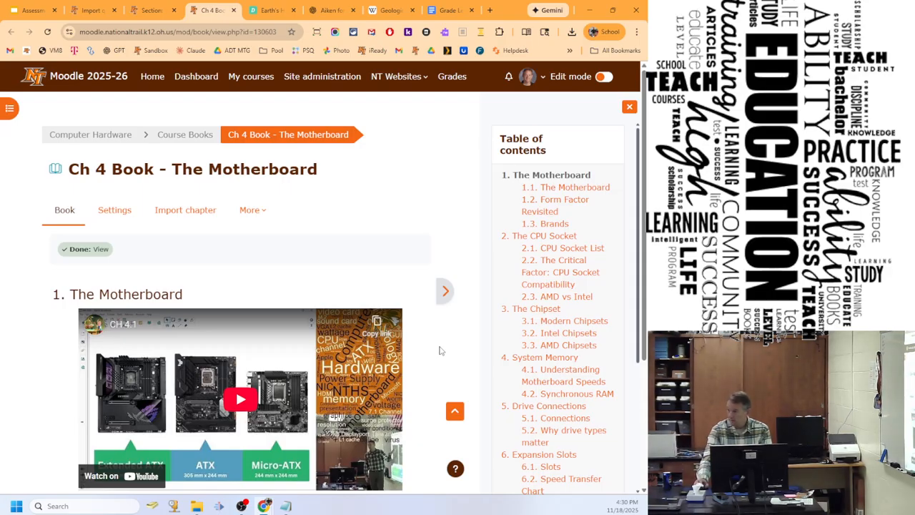
scroll(556, 300, "down", 5)
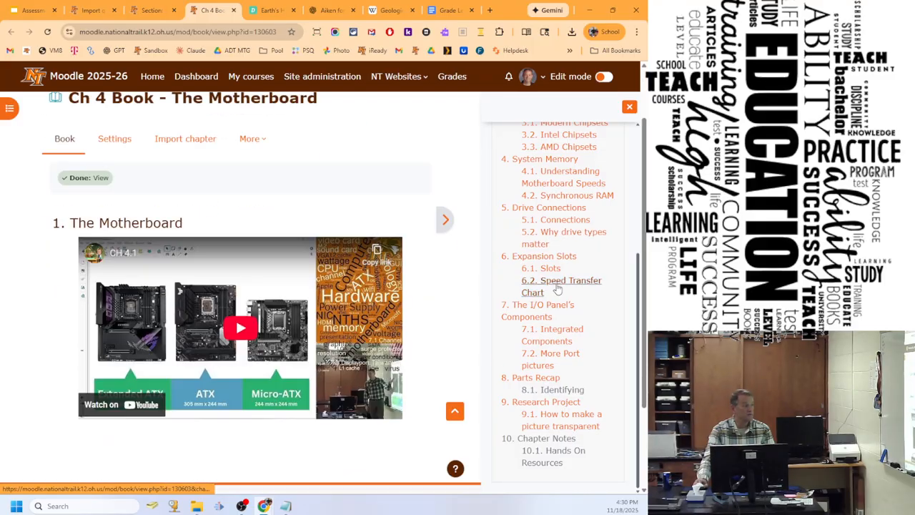
scroll(557, 331, "up", 5)
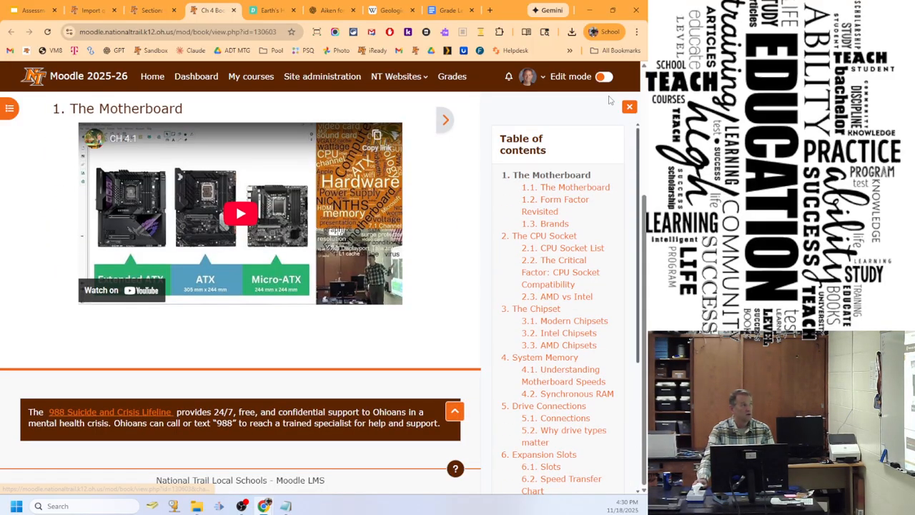
scroll(593, 363, "down", 3)
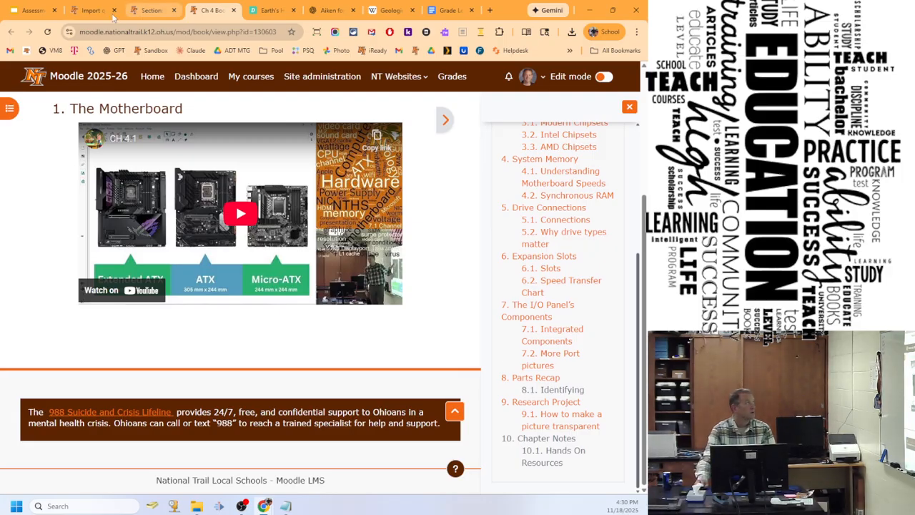
Present the Assessment and Differentiation slides from "More Complex Approach" and advance to "Creating Test Database".
left_click(20, 18)
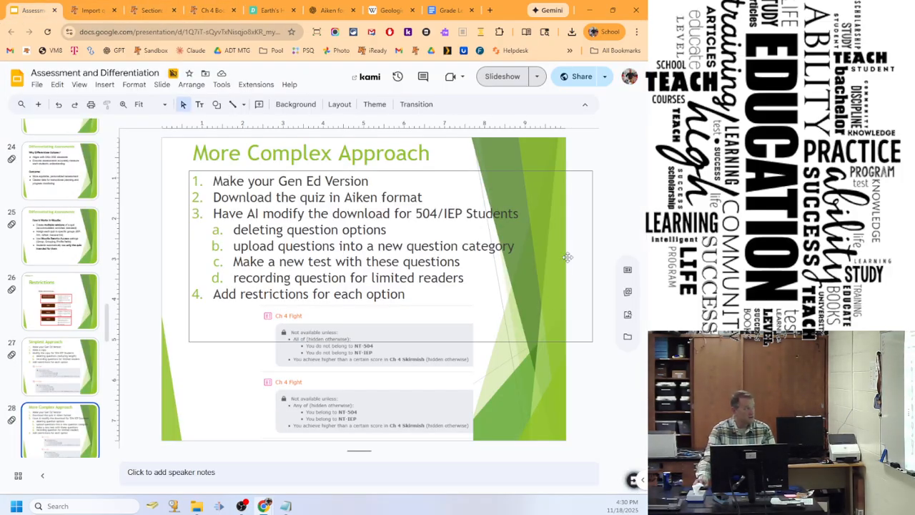
left_click(517, 79)
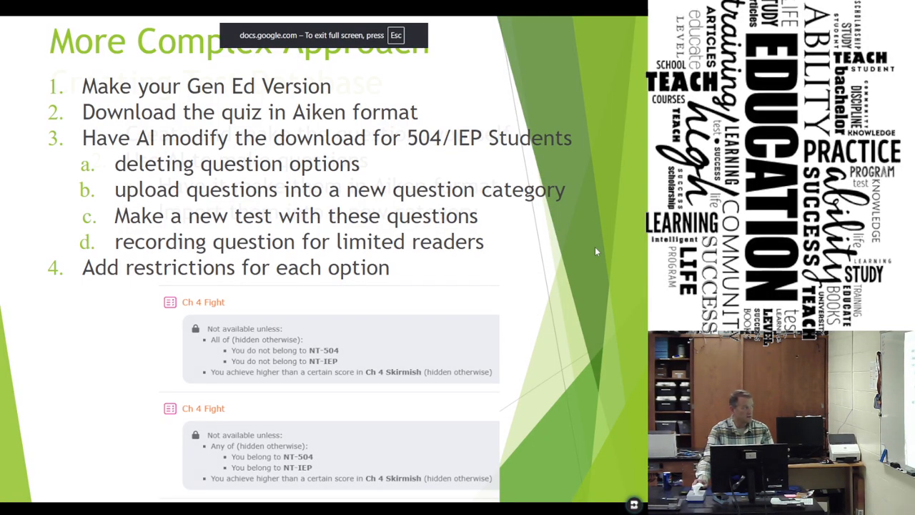
left_click(595, 252)
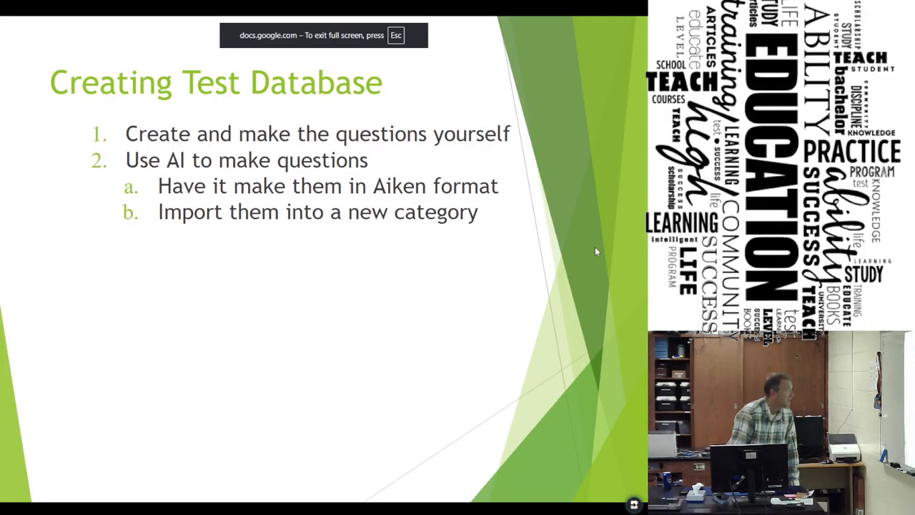
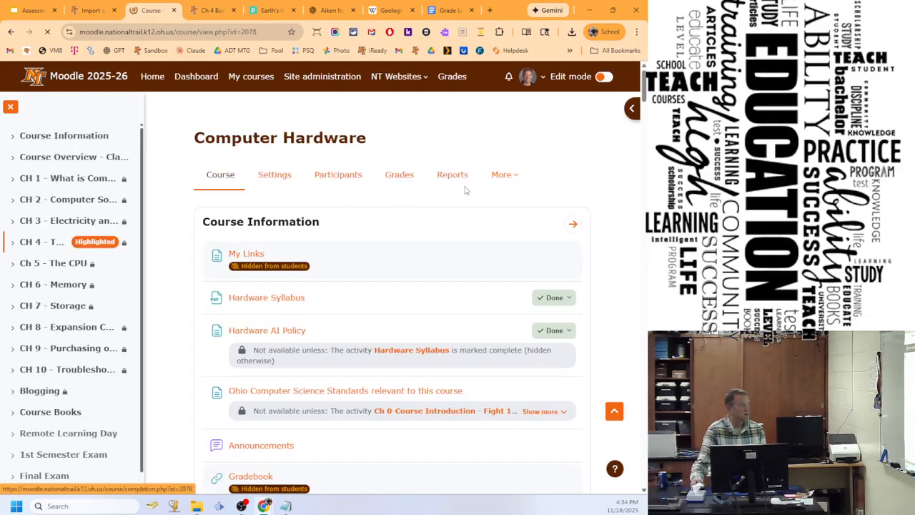
Open a student's profile from the Computer Hardware participants list and log in as that student.
left_click(348, 179)
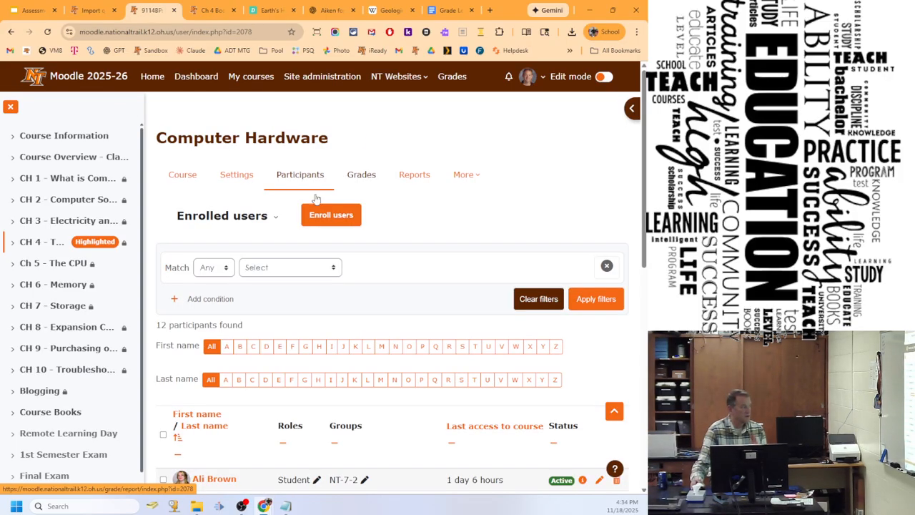
scroll(327, 250, "down", 3)
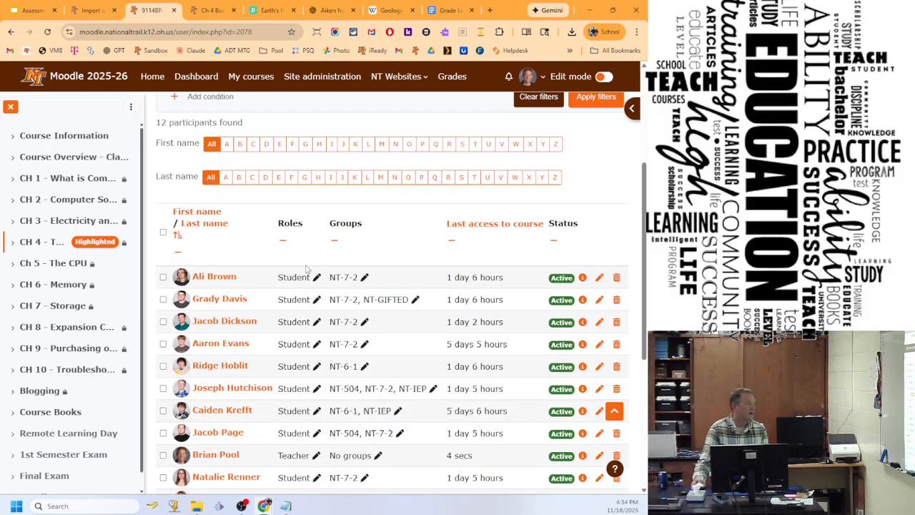
left_click(221, 322)
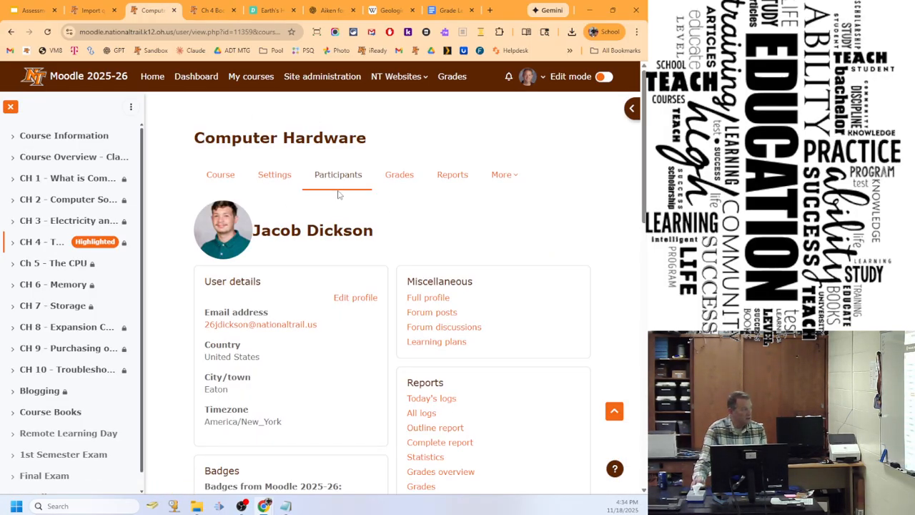
scroll(339, 194, "down", 2)
scroll(343, 228, "down", 2)
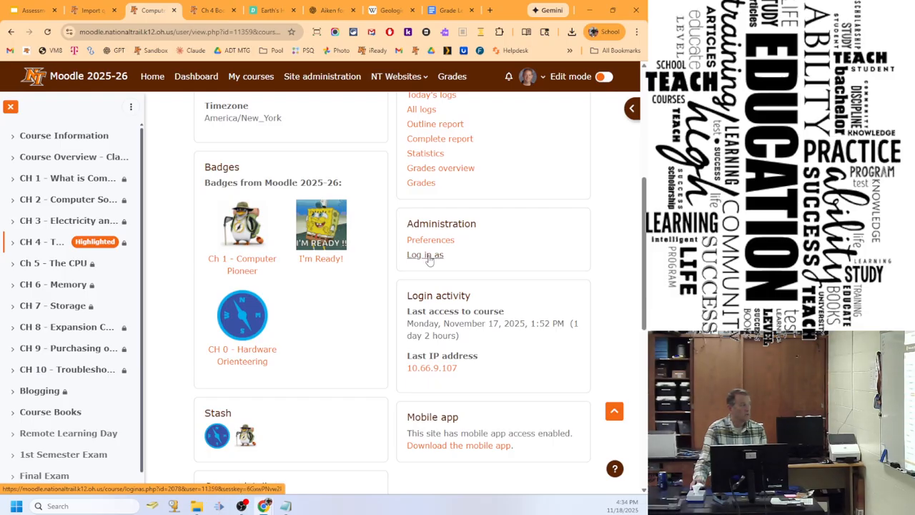
left_click(428, 255)
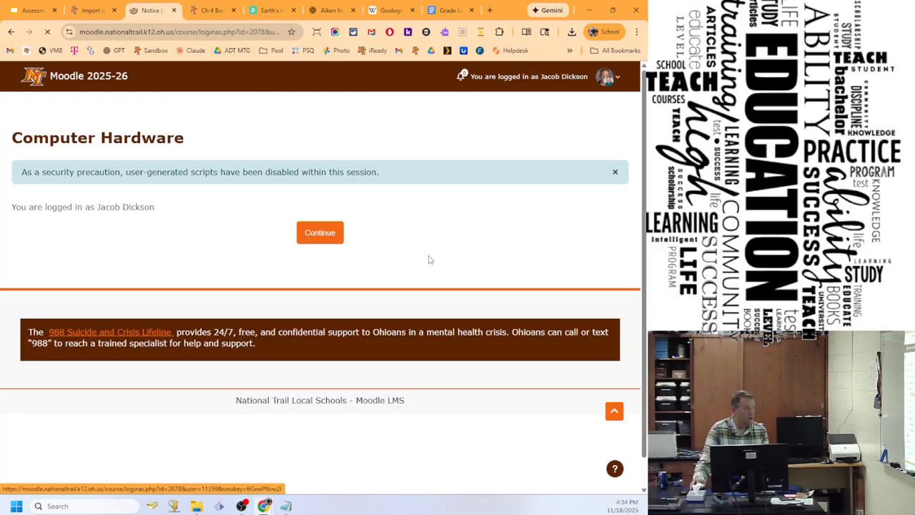
left_click(330, 239)
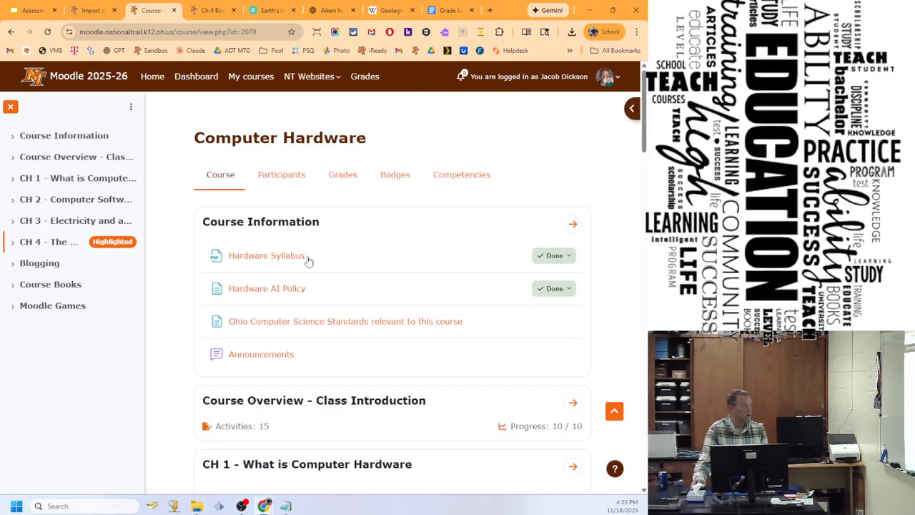
Open the CH 4 - The Motherboard section and review the activities available in the student view.
left_click(81, 245)
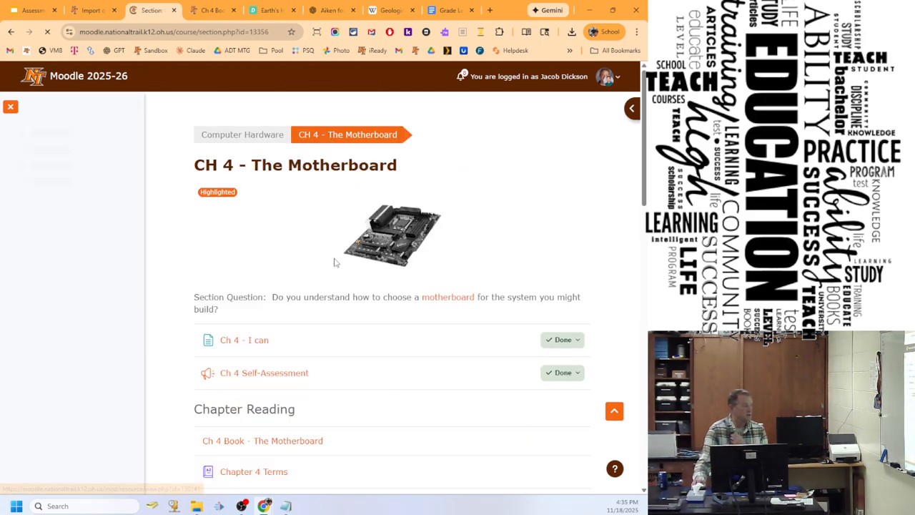
scroll(333, 264, "down", 5)
scroll(333, 265, "down", 6)
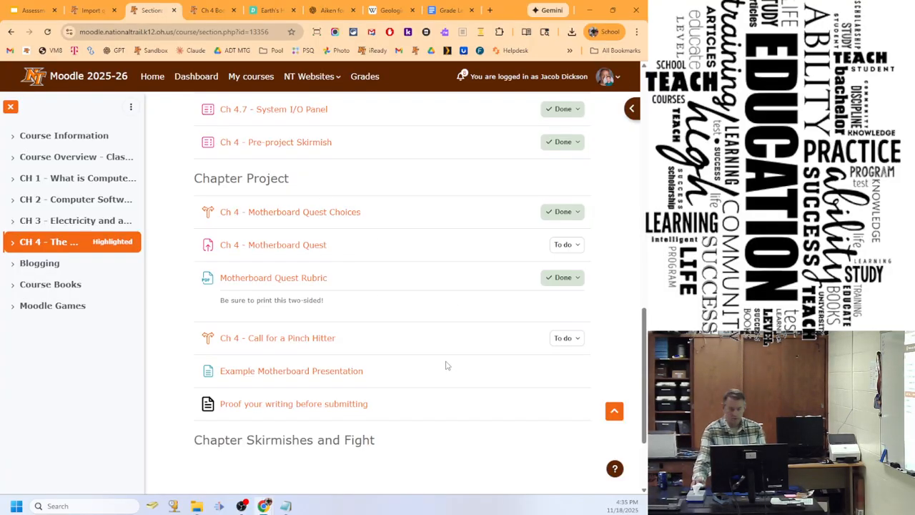
scroll(446, 363, "down", 2)
scroll(401, 300, "up", 8)
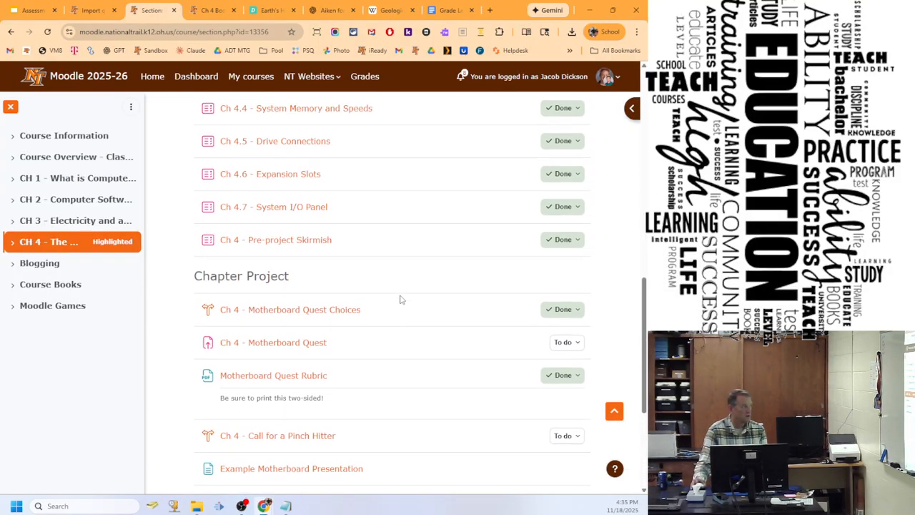
scroll(400, 300, "up", 3)
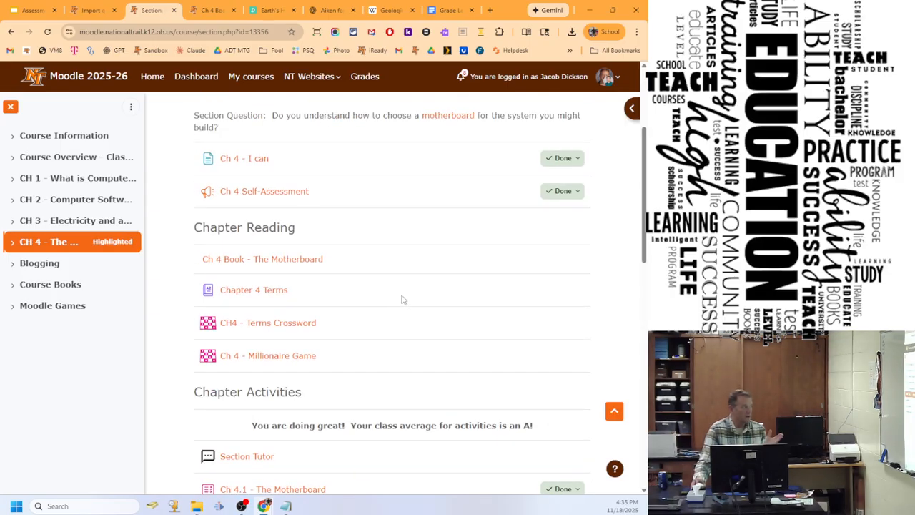
Open the CH 3 - Electricity and Form Factors section in the student view and review its activities down to Calculation Practice.
left_click(54, 229)
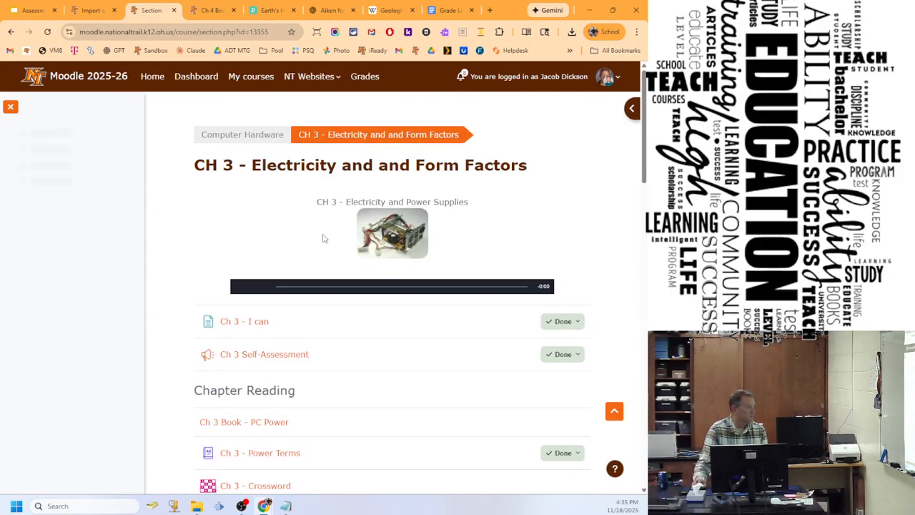
scroll(311, 246, "down", 3)
scroll(311, 246, "down", 10)
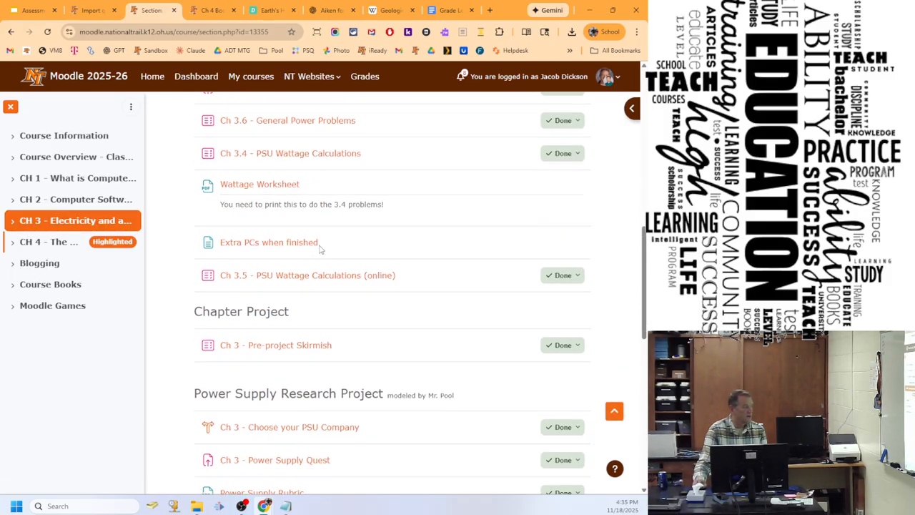
scroll(371, 278, "down", 2)
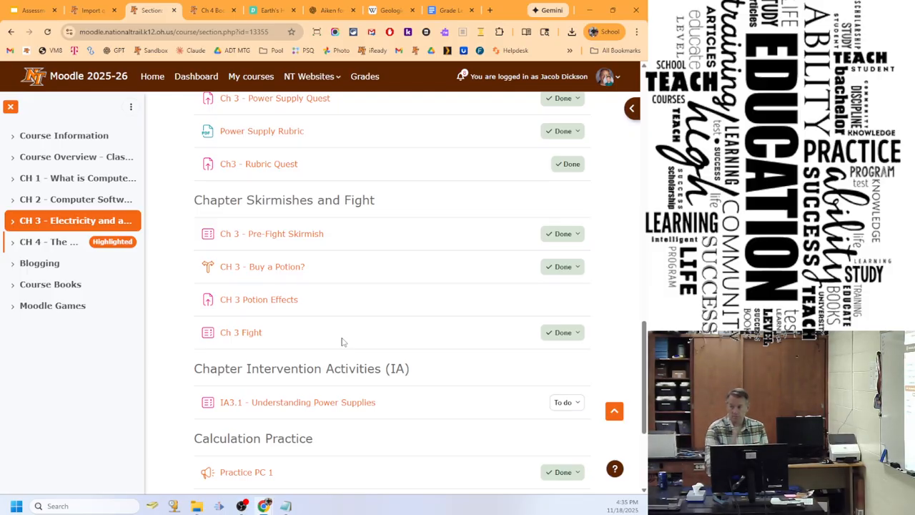
Log out of the student session and log back in to the teacher account with the saved credentials.
left_click(611, 81)
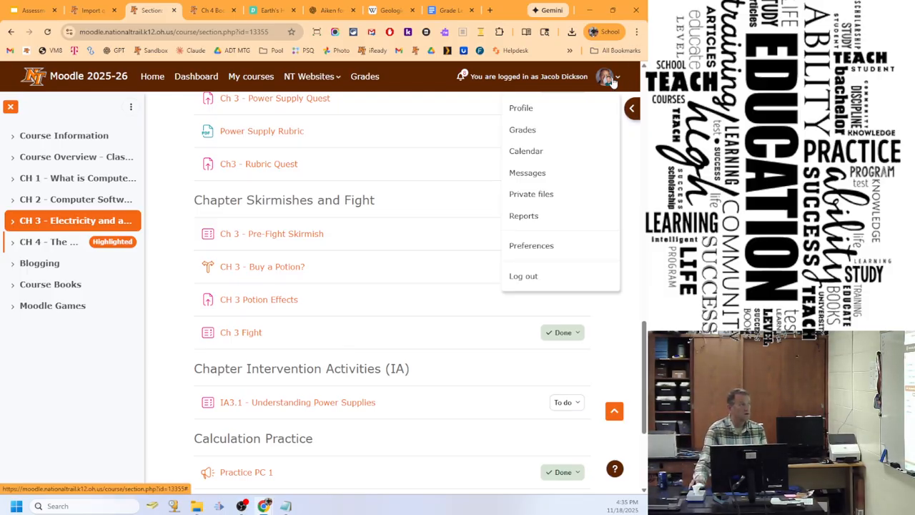
left_click(541, 277)
left_click(246, 293)
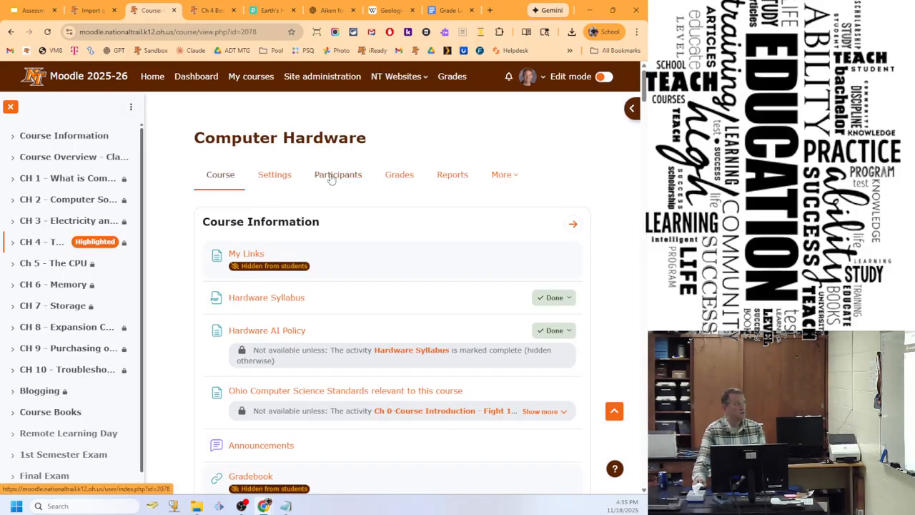
From the Computer Hardware participants, open the profile of a student in groups NT-6-1 and NT-IEP and log in as that student.
left_click(331, 176)
scroll(328, 429, "down", 3)
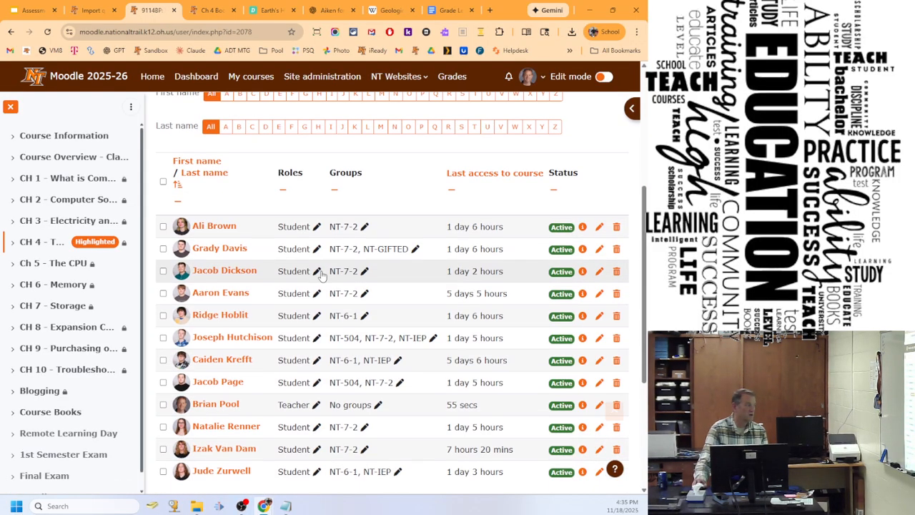
left_click(210, 364)
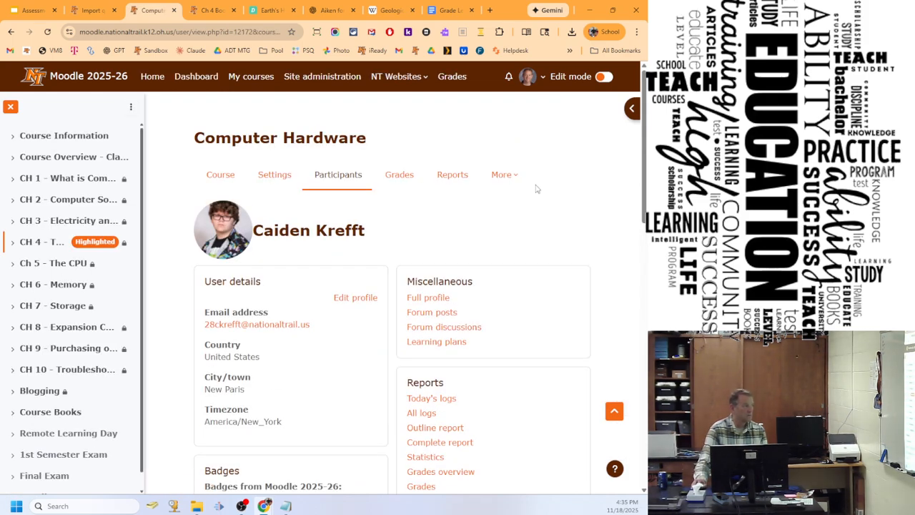
scroll(408, 370, "down", 3)
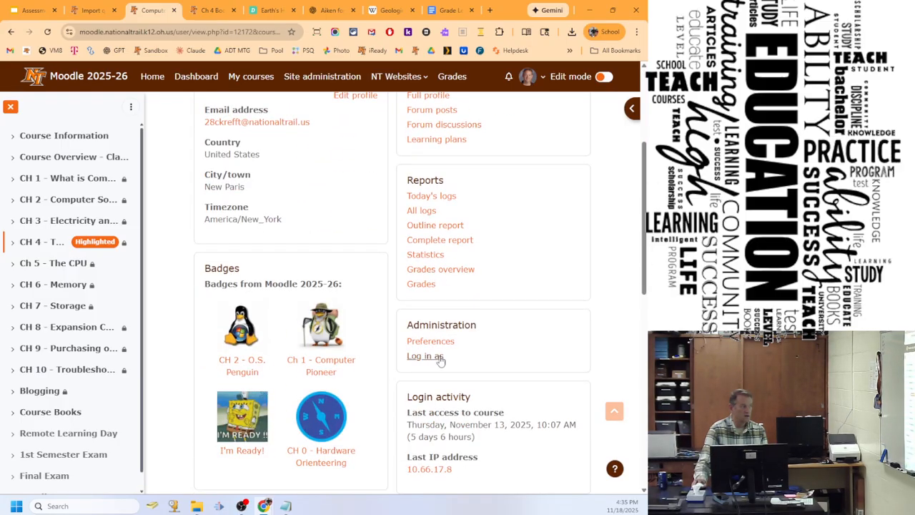
left_click(432, 356)
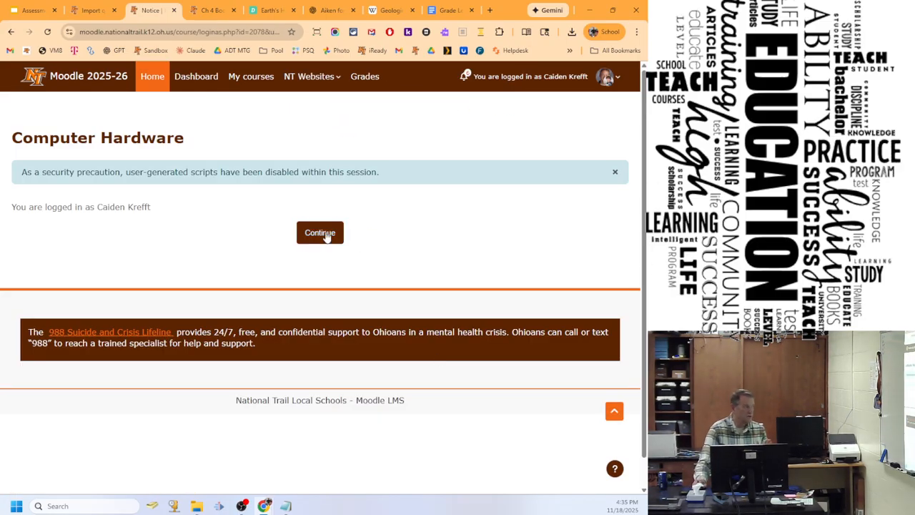
left_click(327, 236)
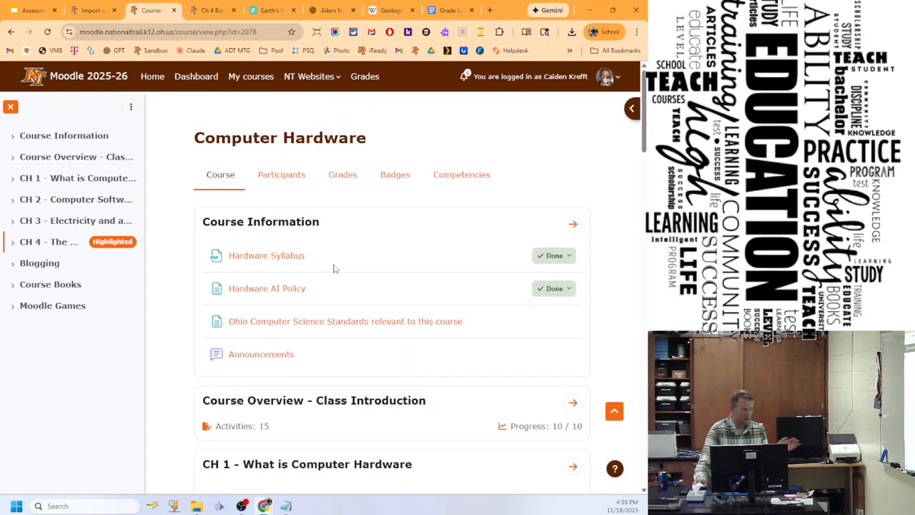
Open the CH 4 - The Motherboard section as this second student and review the activities shown.
scroll(368, 301, "down", 3)
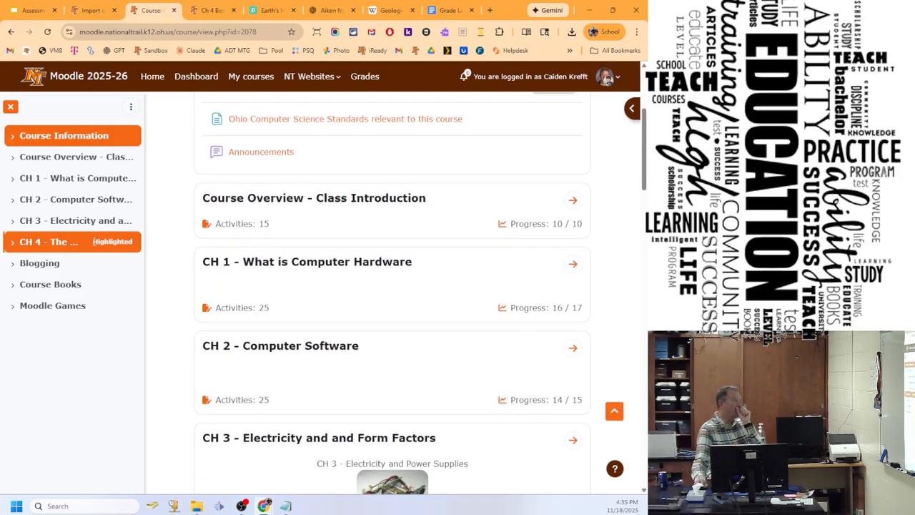
left_click(80, 244)
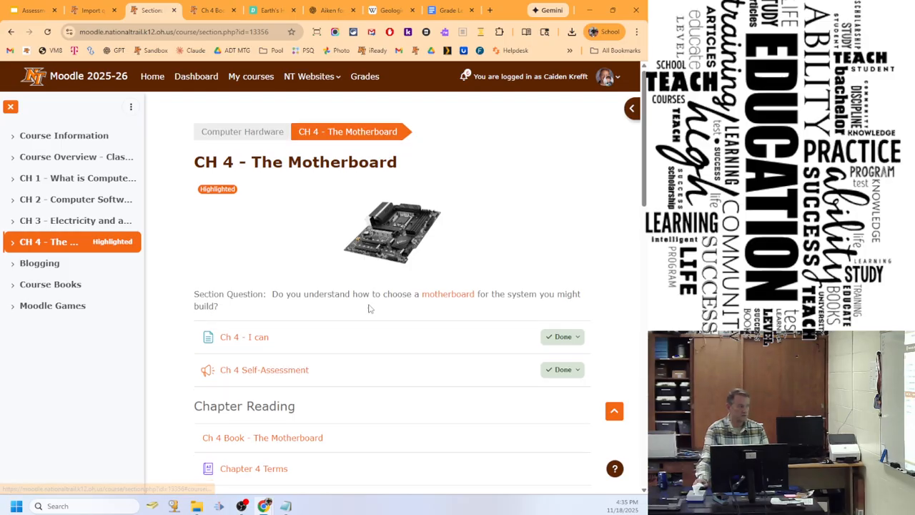
scroll(365, 351, "down", 5)
scroll(366, 351, "down", 3)
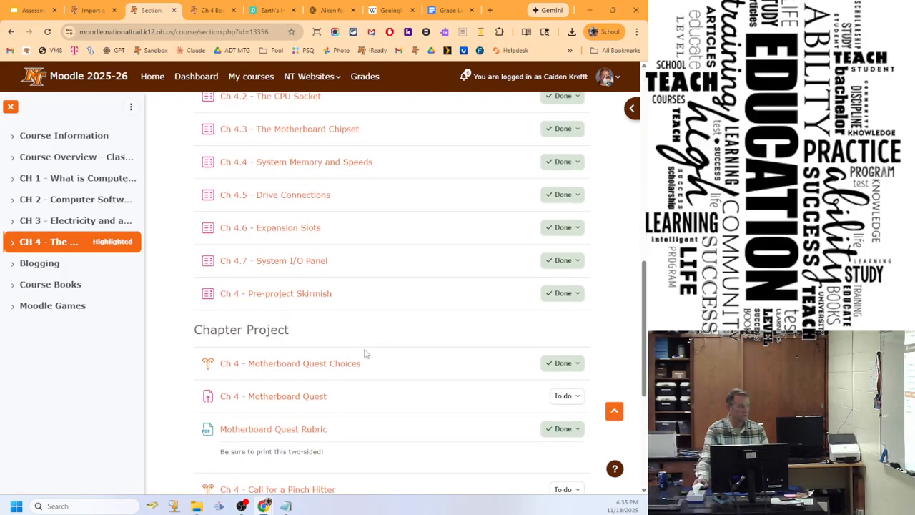
scroll(365, 351, "down", 3)
scroll(366, 257, "up", 10)
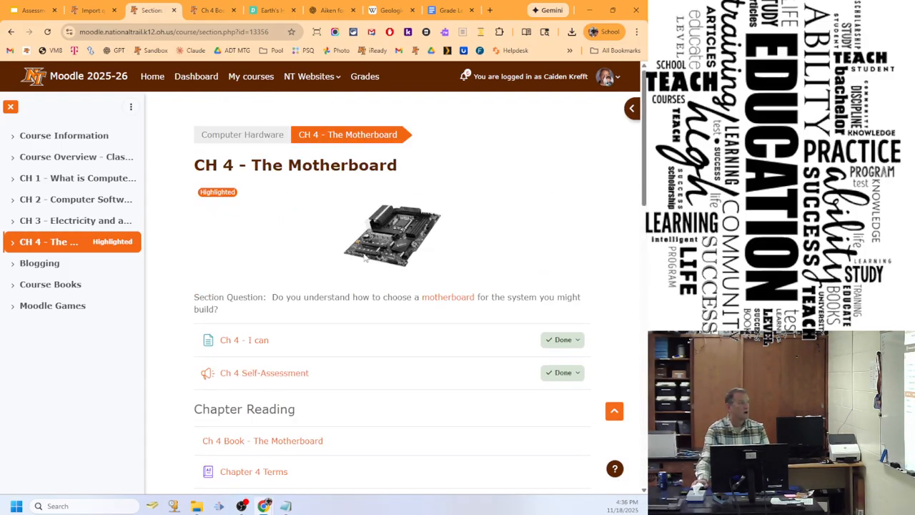
End the second student's session and sign back in to Computer Hardware as the teacher with the saved credentials.
left_click(609, 78)
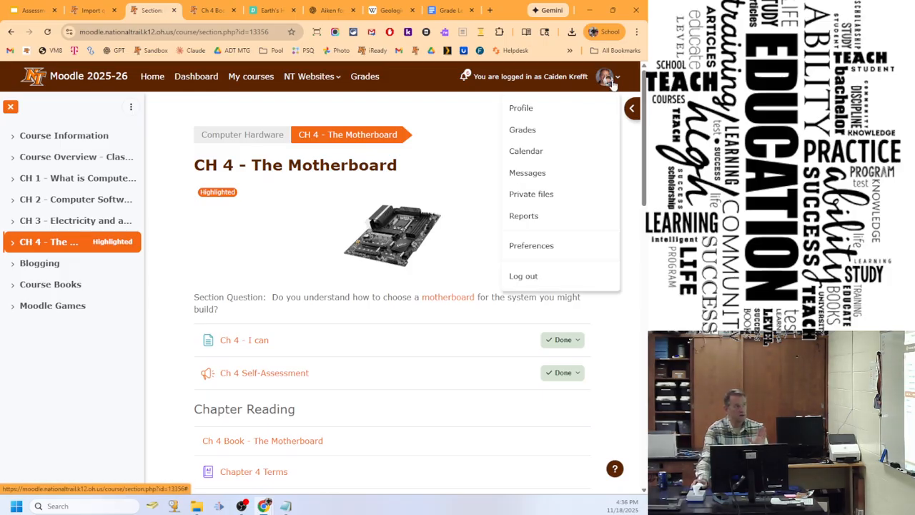
left_click(556, 279)
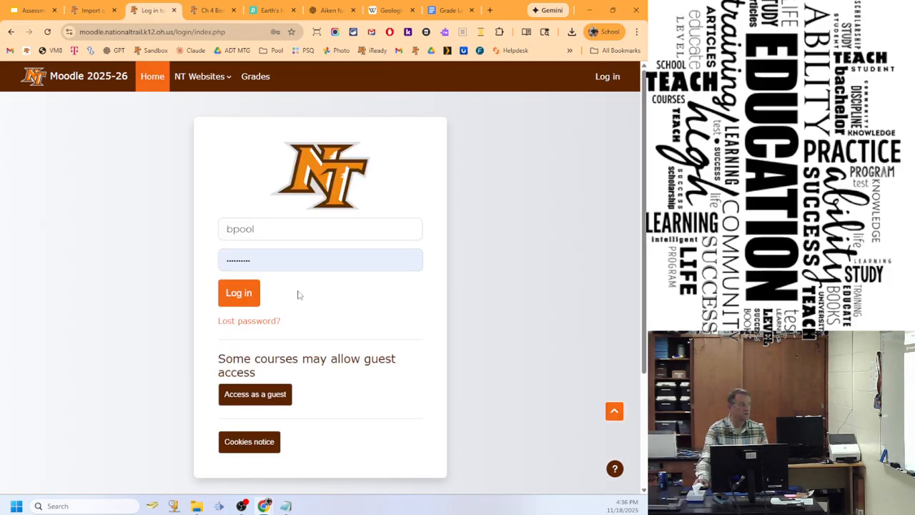
left_click(240, 295)
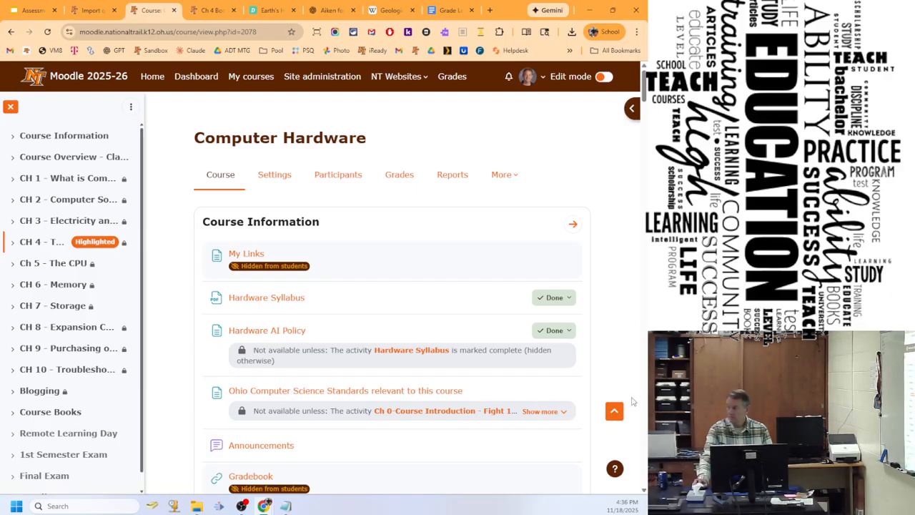
Switch the teacher account's role in the Computer Hardware course to Student.
left_click(529, 82)
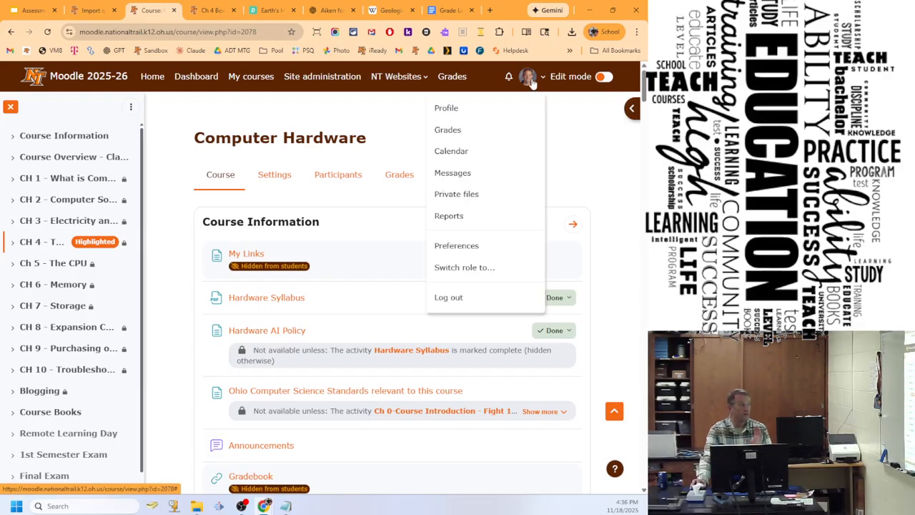
left_click(474, 270)
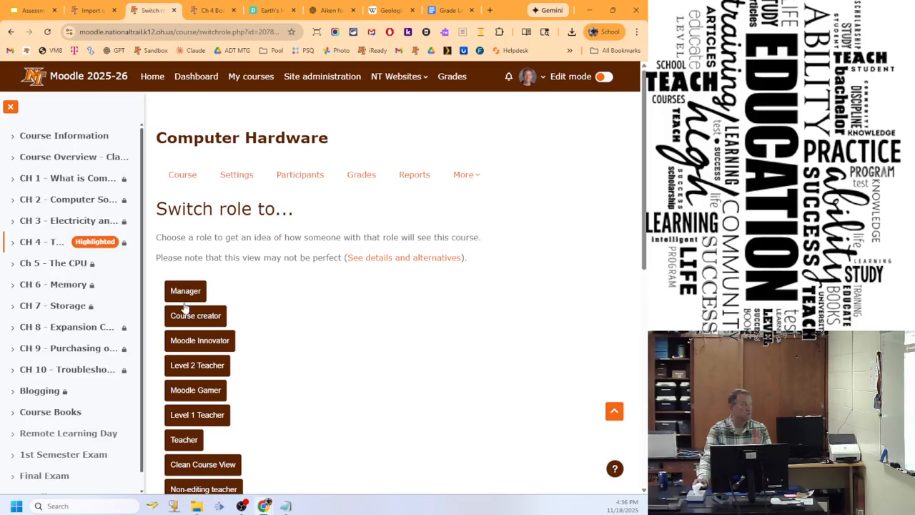
scroll(214, 354, "down", 2)
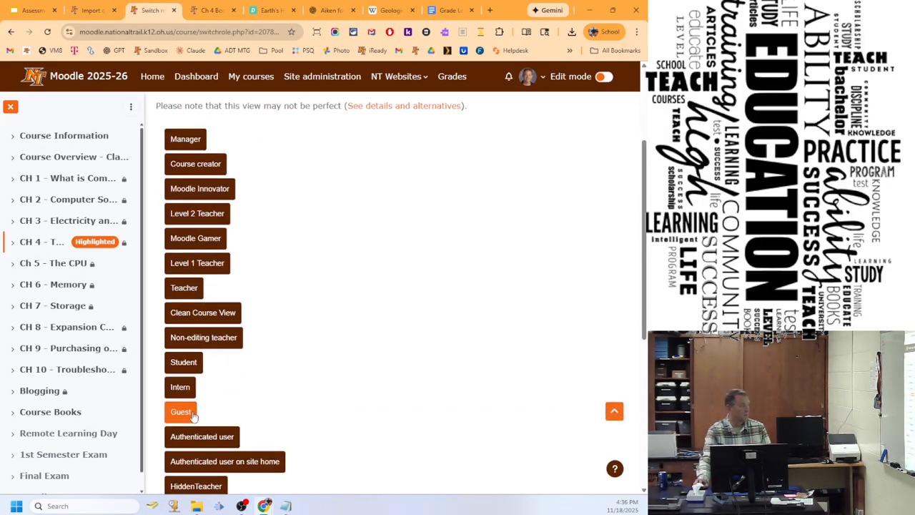
left_click(183, 363)
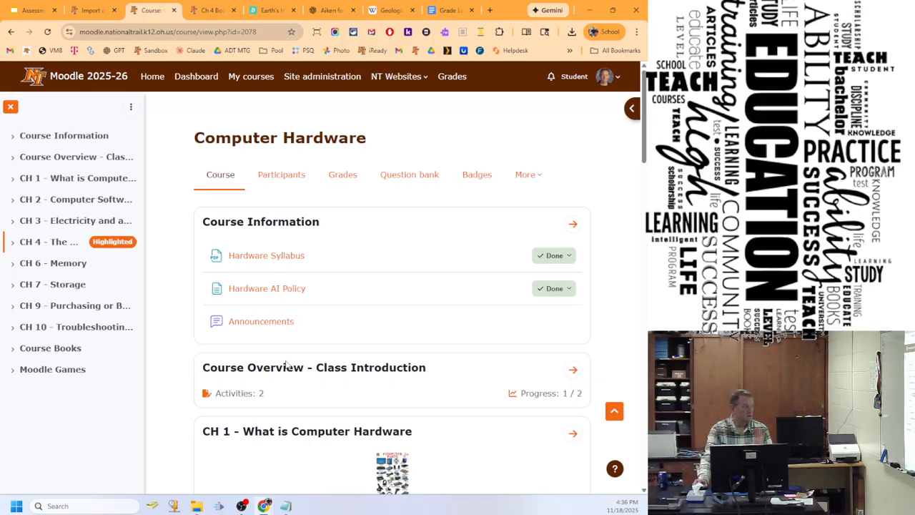
Open the CH 4 - The Motherboard section in the switched Student role and check which activities are visible.
left_click(57, 242)
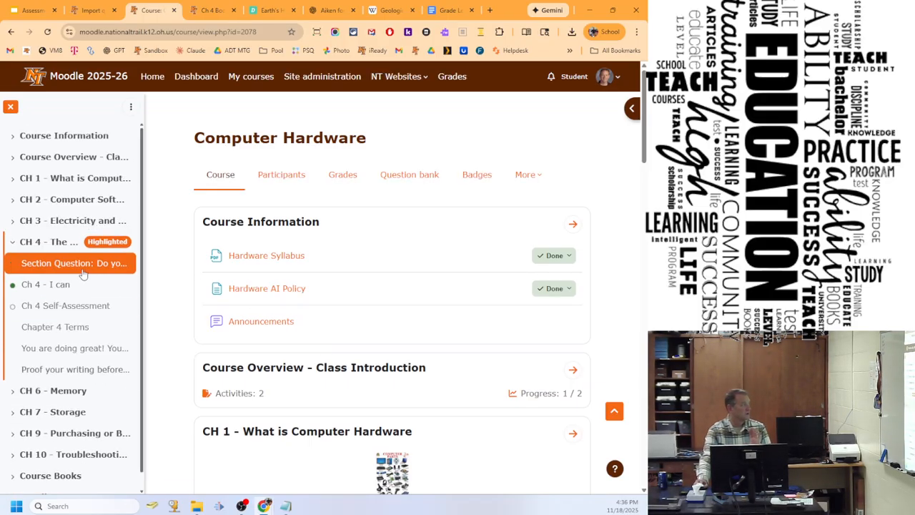
left_click(45, 241)
scroll(325, 369, "down", 3)
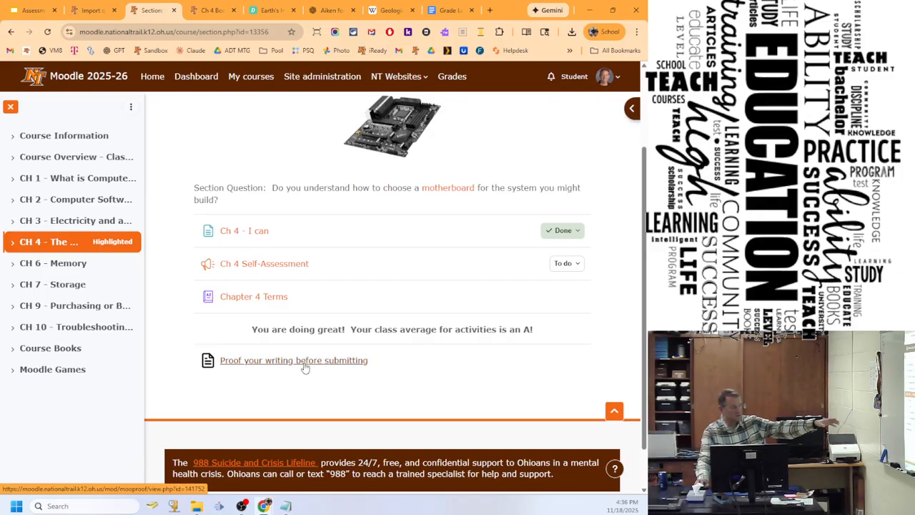
scroll(342, 456, "down", 2)
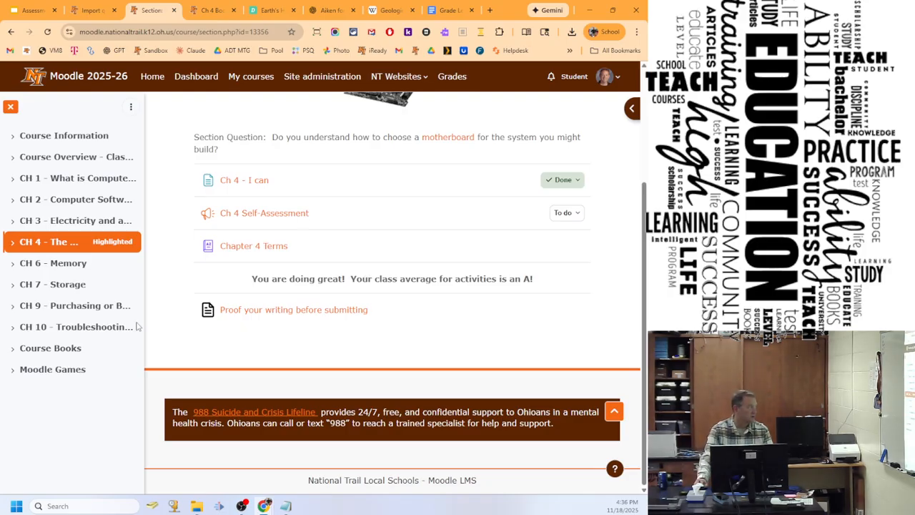
scroll(518, 266, "up", 3)
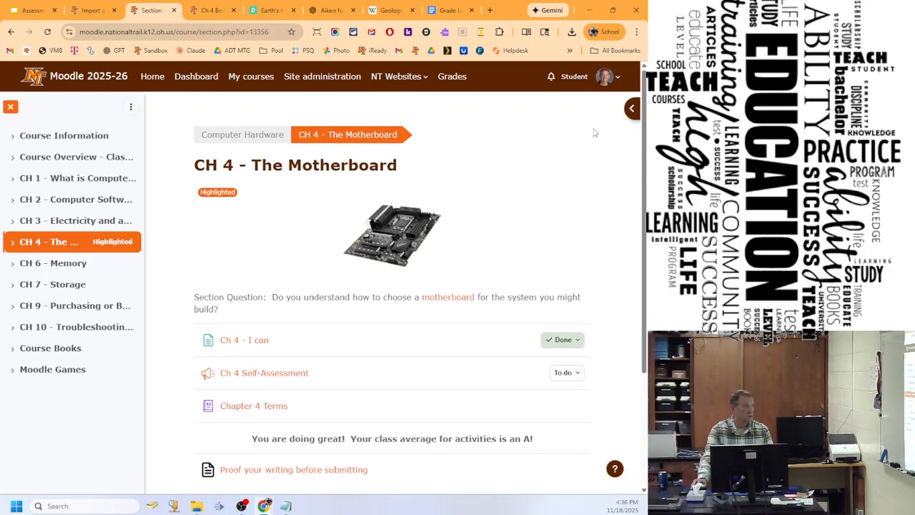
Return to the normal teacher role and review the access restrictions on the CH 4 activities.
left_click(574, 78)
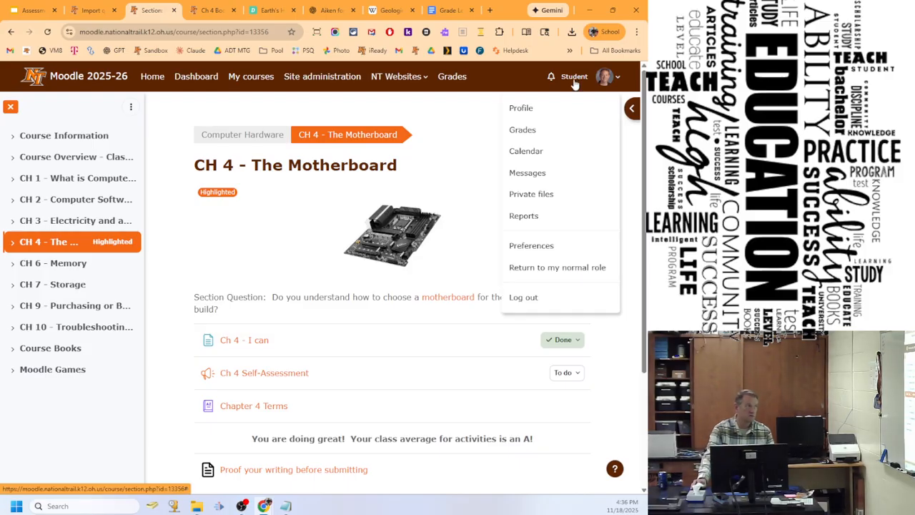
left_click(545, 268)
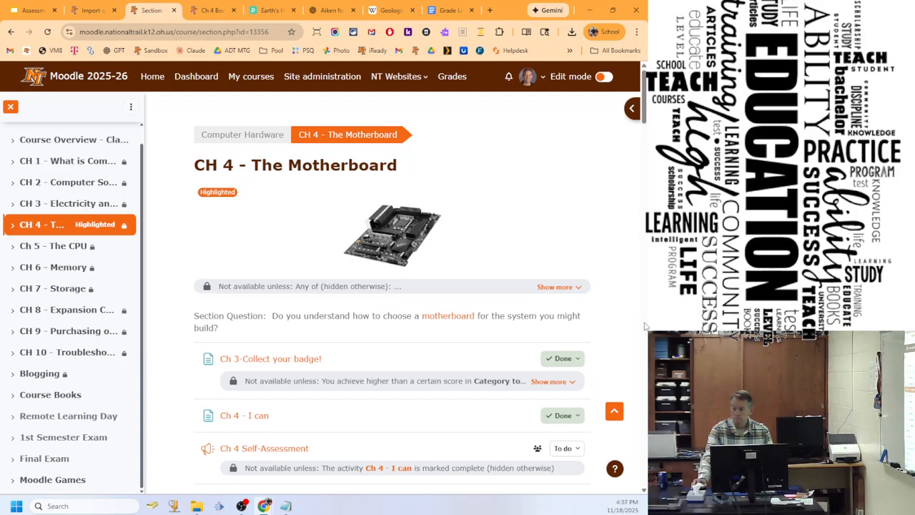
scroll(311, 306, "down", 4)
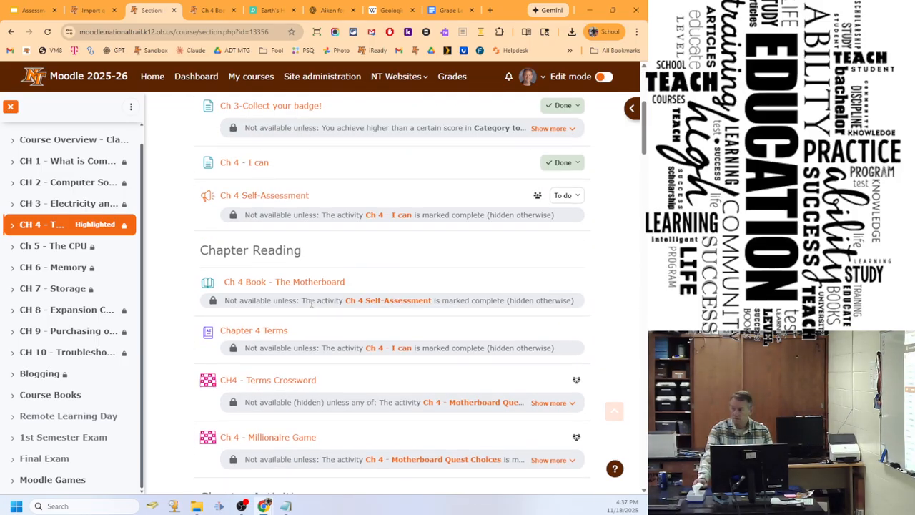
scroll(311, 308, "down", 3)
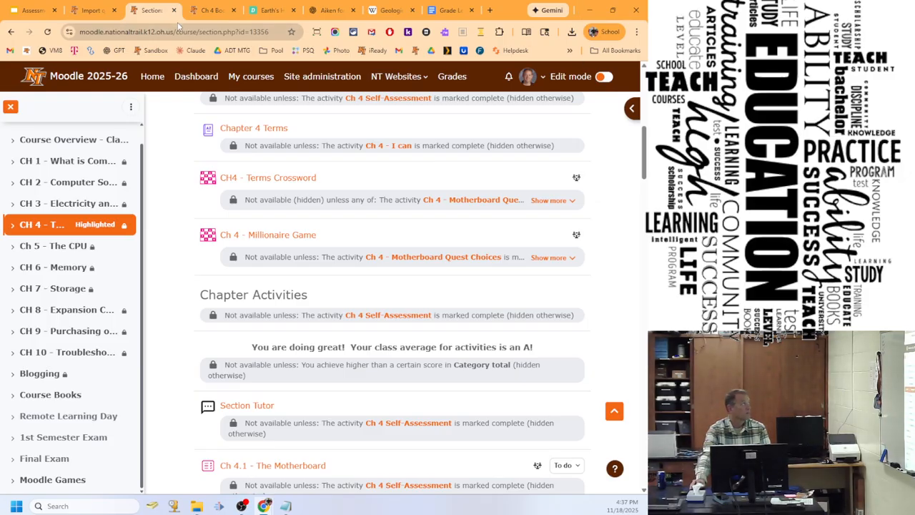
Switch to the browser tab with the Ch 4 Book and open the Computer Hardware course from the Dashboard there.
left_click(28, 10)
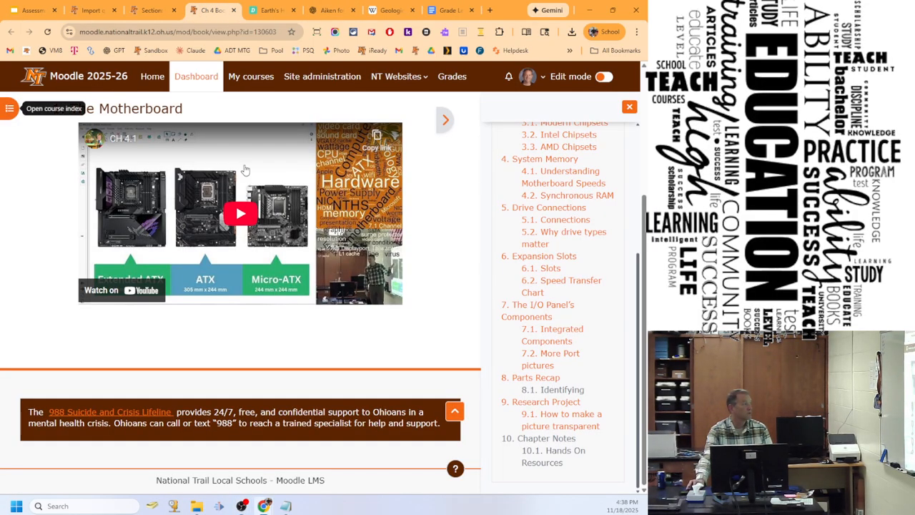
left_click(211, 10)
scroll(283, 196, "up", 3)
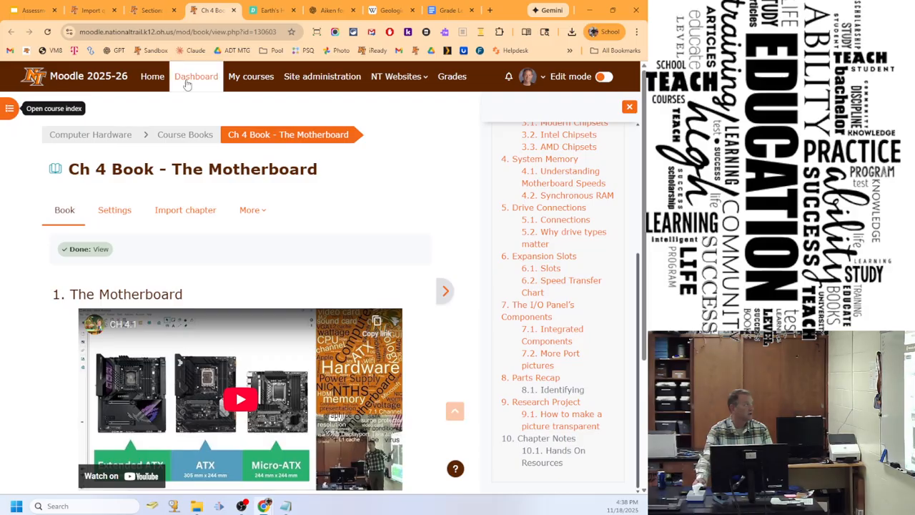
left_click(193, 81)
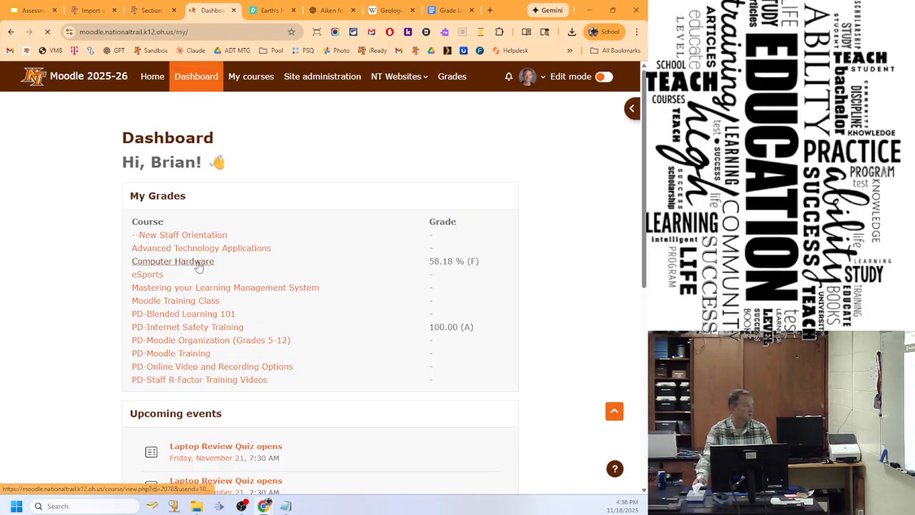
left_click(197, 265)
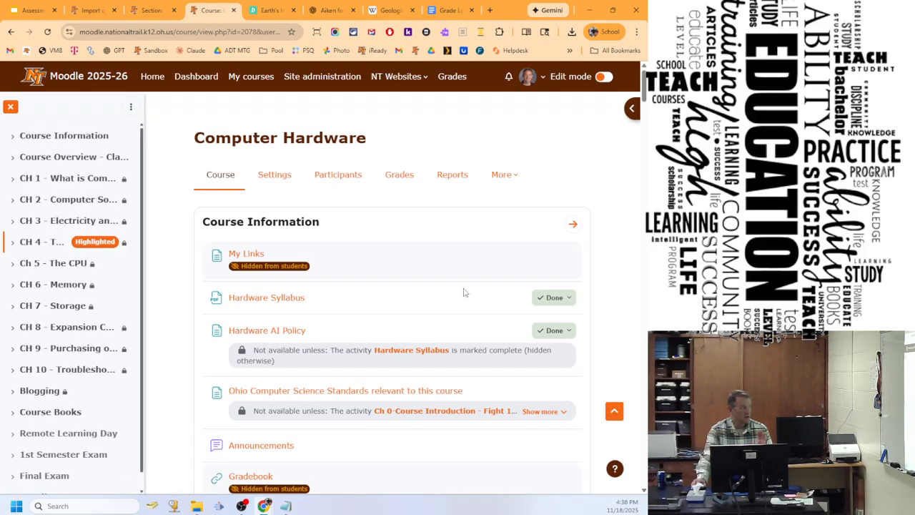
Look over the first sections of the Computer Hardware course page and open the CH 8 section on expansion.
scroll(464, 292, "down", 3)
scroll(463, 291, "down", 1)
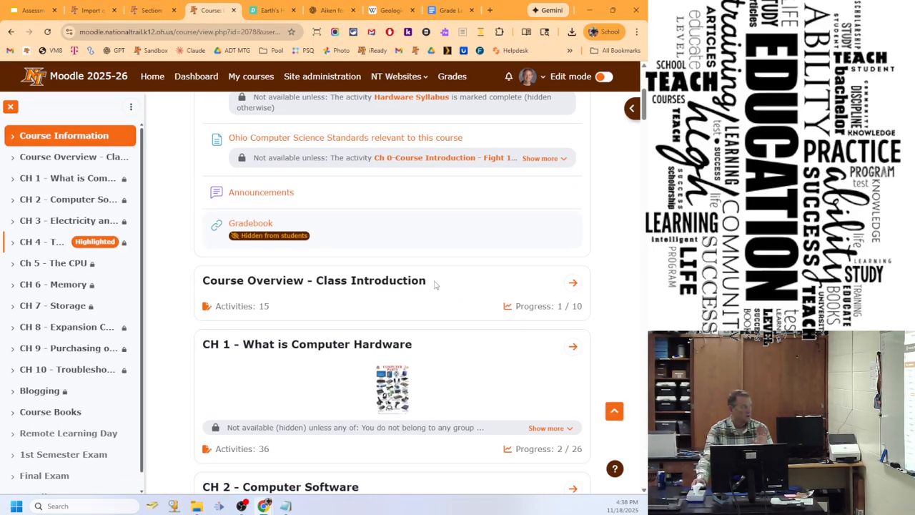
left_click(75, 329)
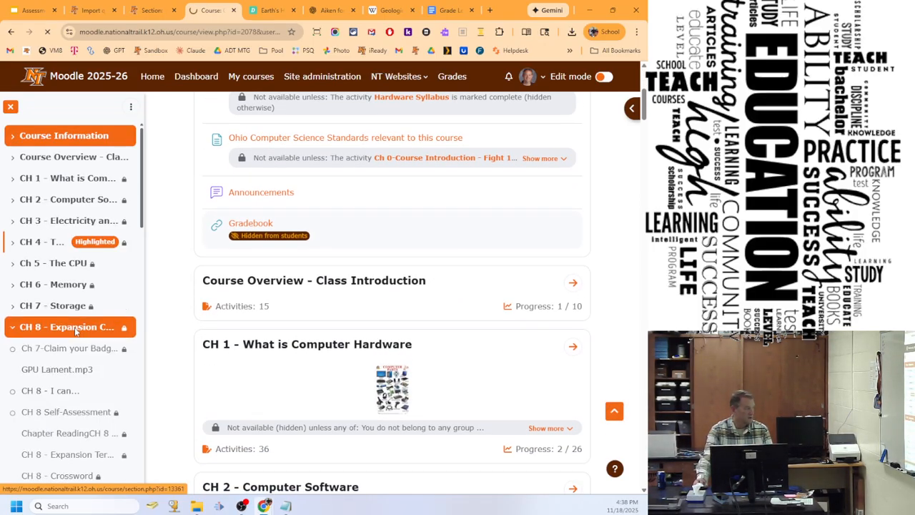
Look over the chapter activities, blog quest and chapter project restrictions in the CH 8 section.
scroll(412, 317, "down", 10)
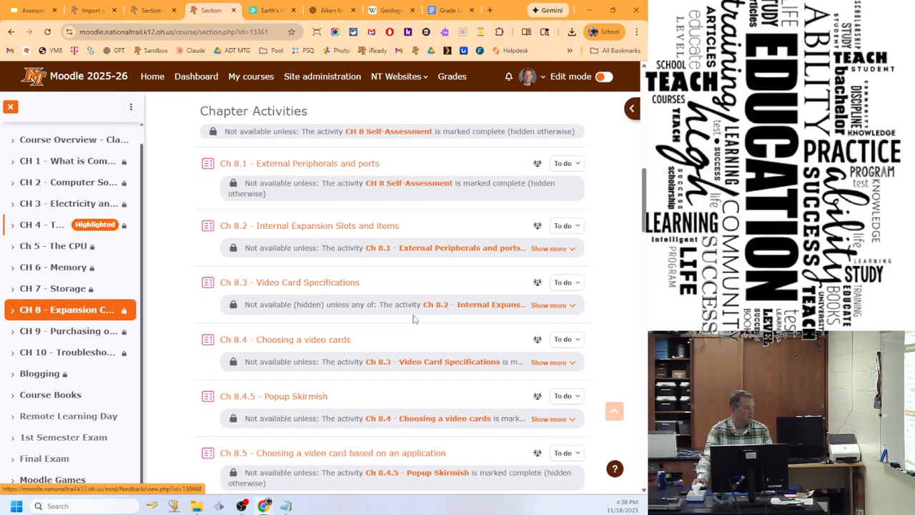
scroll(412, 319, "down", 10)
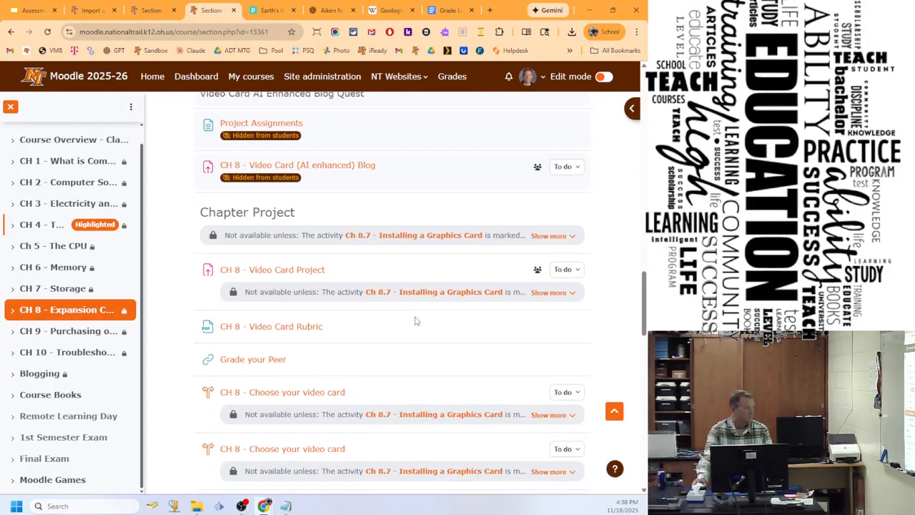
scroll(414, 320, "down", 2)
scroll(415, 320, "up", 6)
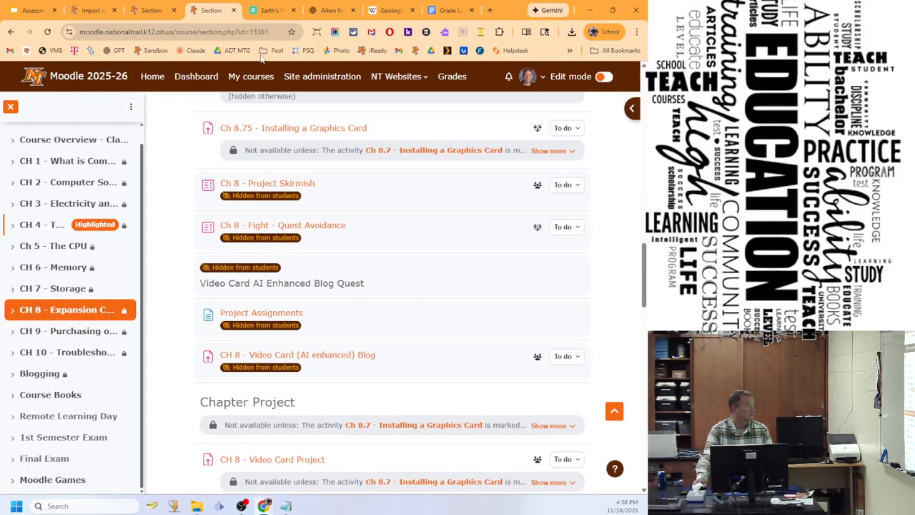
left_click(97, 11)
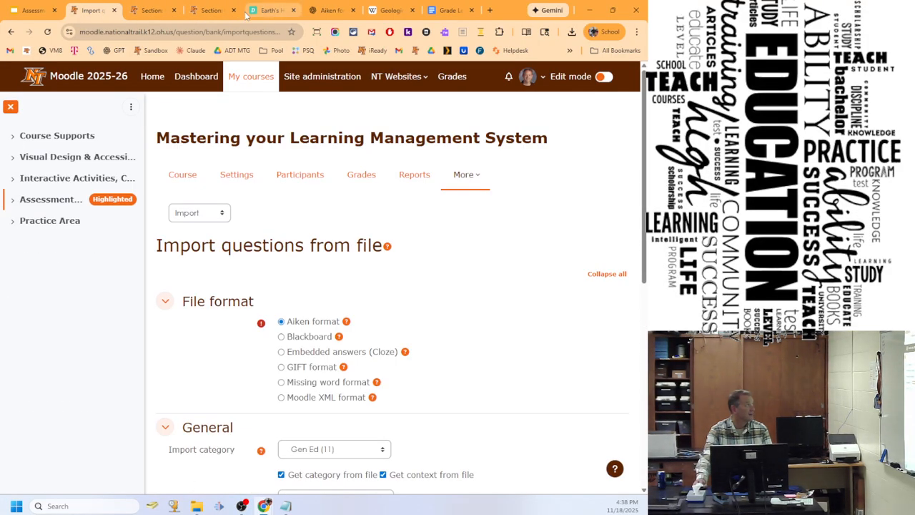
left_click(212, 10)
scroll(372, 364, "up", 2)
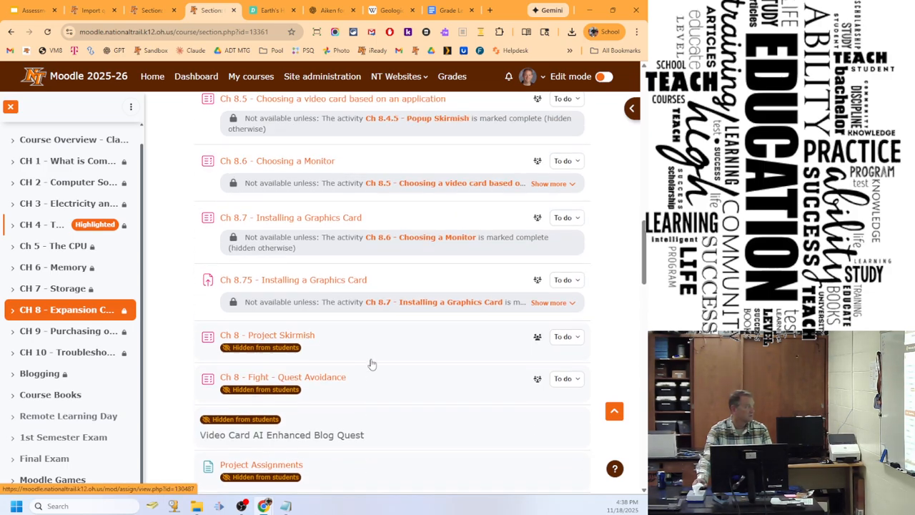
Open the CH 7 - Storage section and review its chapter activities and Chapter Project items.
left_click(51, 289)
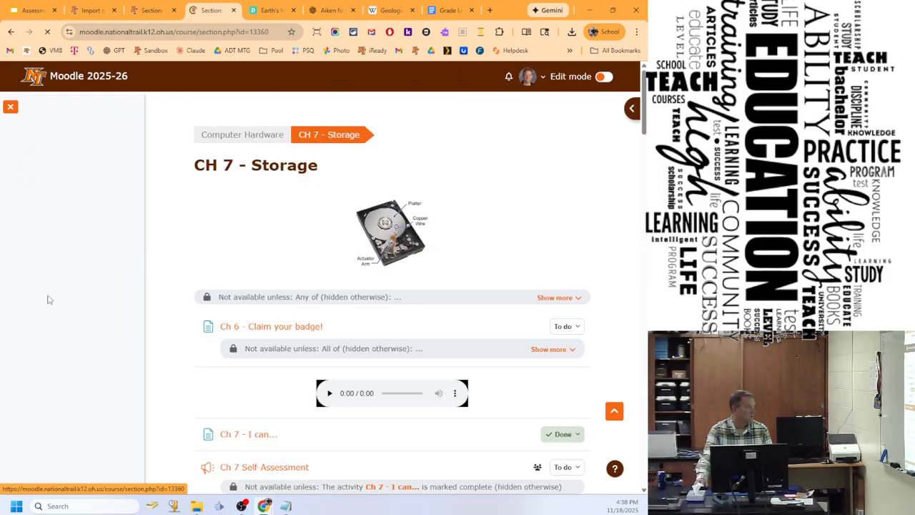
scroll(371, 329, "down", 8)
scroll(369, 333, "down", 8)
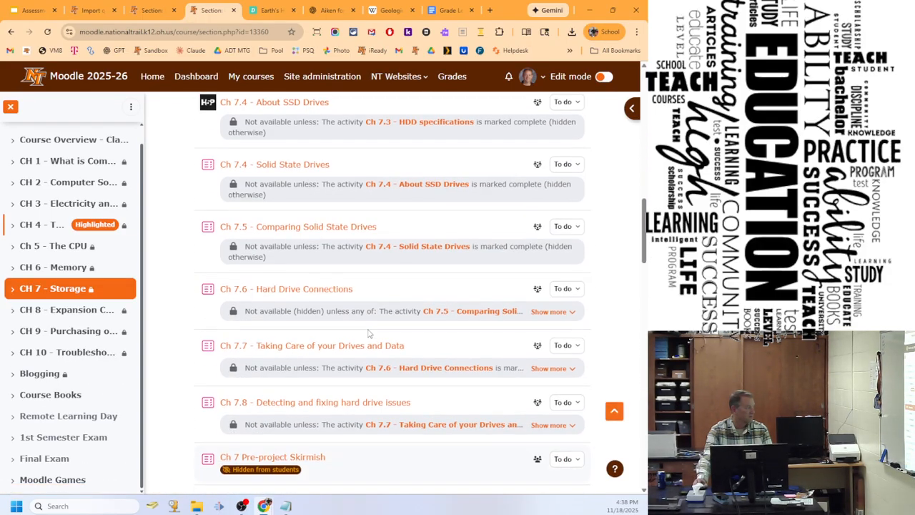
scroll(369, 333, "down", 2)
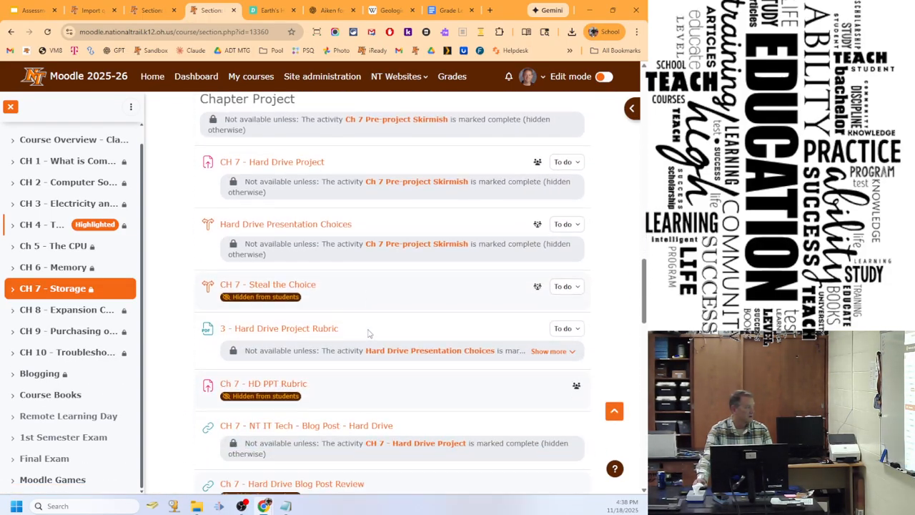
scroll(365, 335, "down", 1)
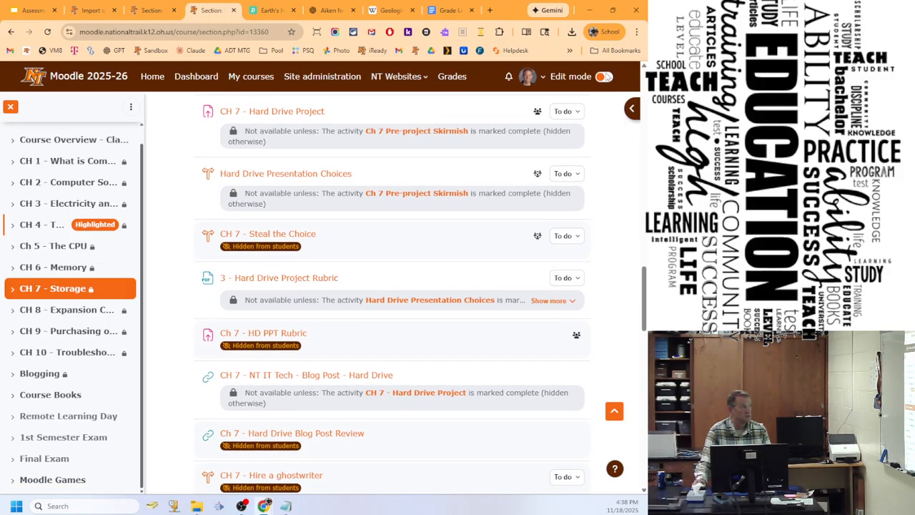
Turn on edit mode and duplicate the CH 7 - Hard Drive Project assignment.
left_click(604, 77)
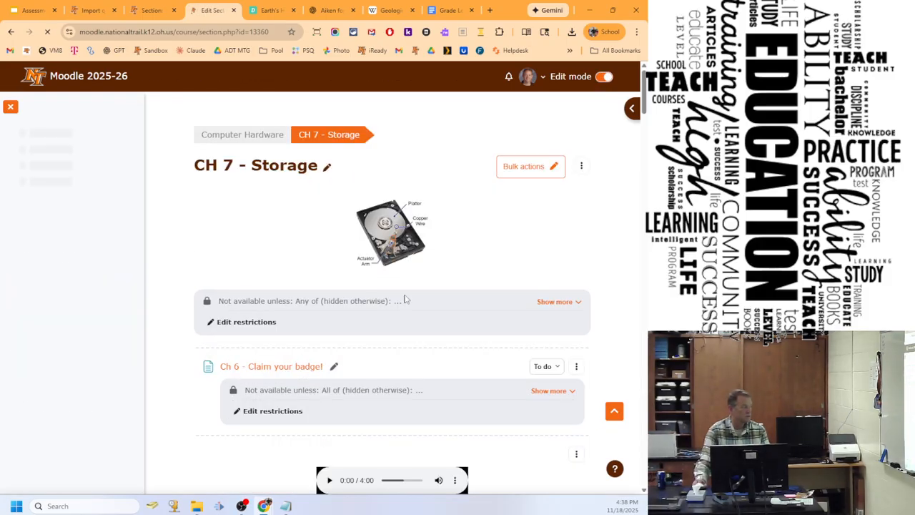
left_click_drag(648, 104, 648, 295)
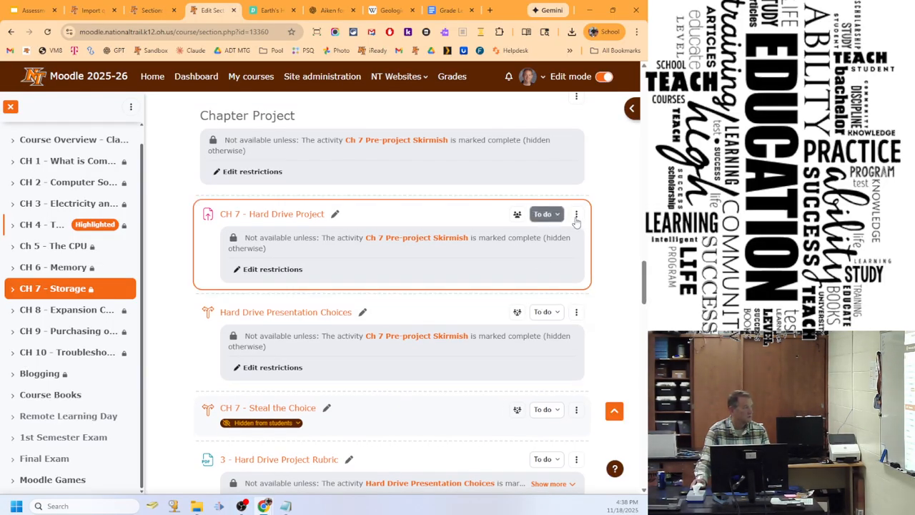
left_click(576, 215)
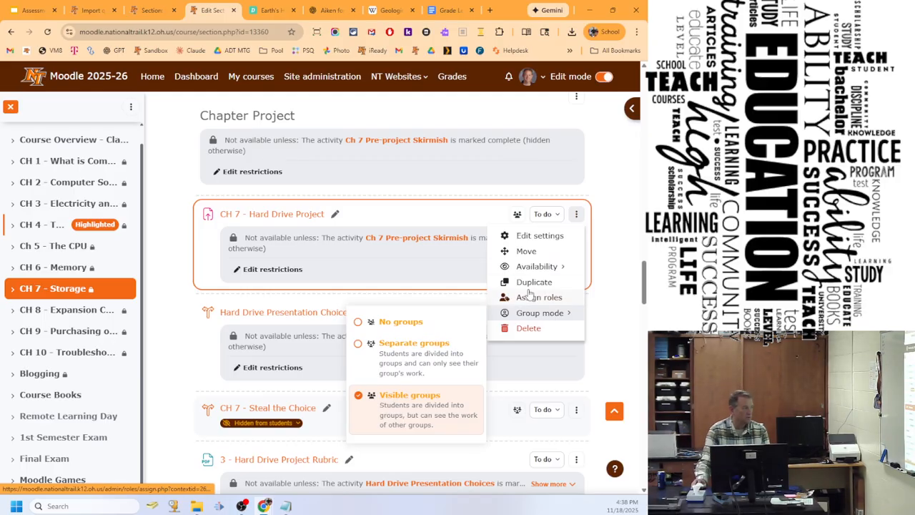
left_click(535, 282)
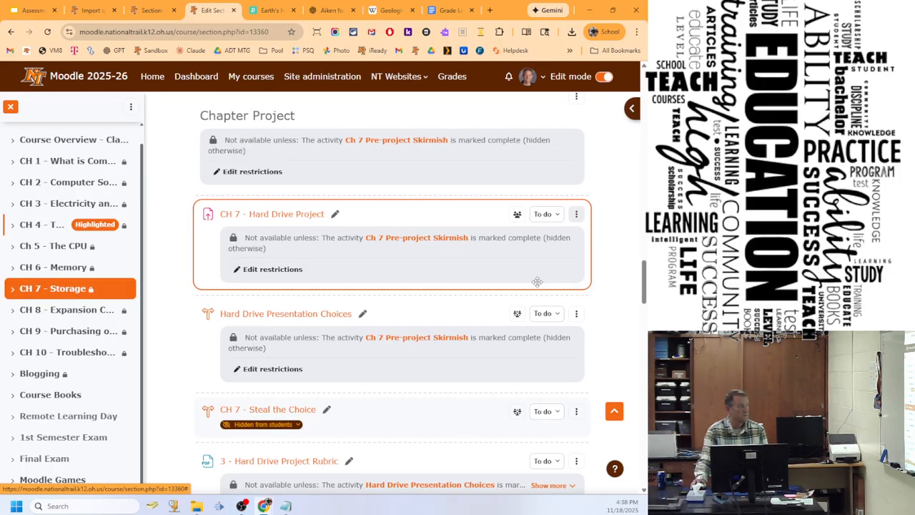
Open the original CH 7 - Hard Drive Project's settings and remove its activity completion restriction on the Ch 7 Pre-project Skirmish.
left_click(576, 215)
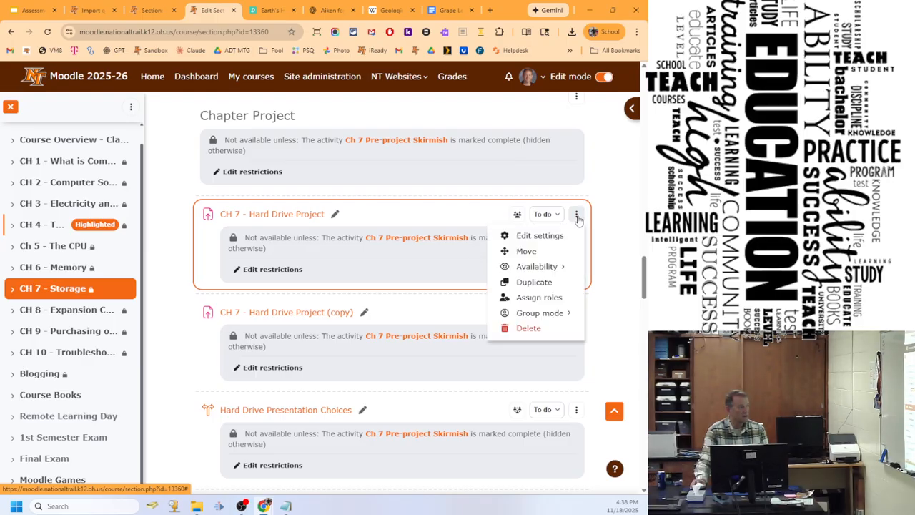
left_click(529, 236)
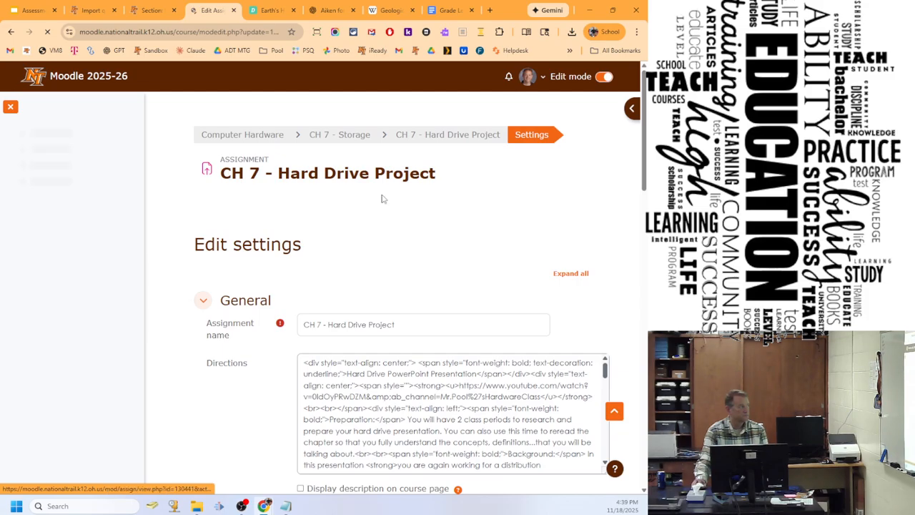
scroll(315, 234, "down", 6)
scroll(315, 234, "down", 10)
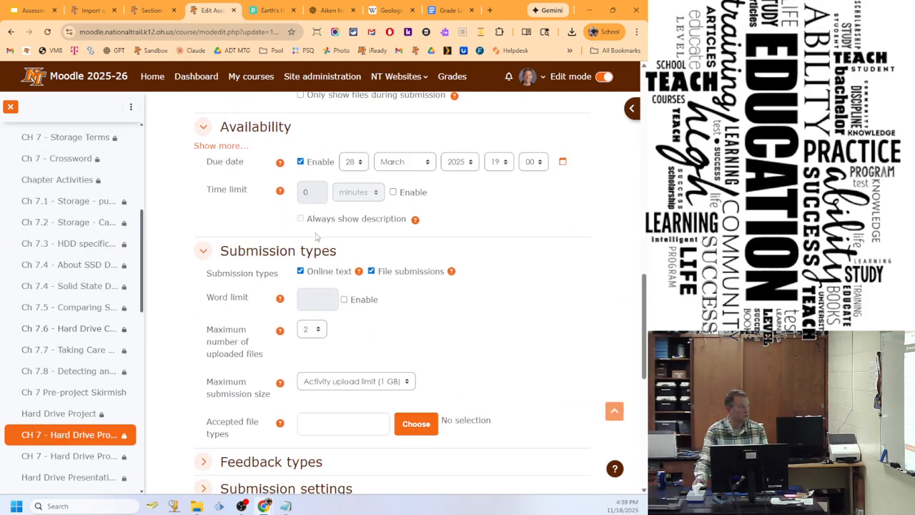
left_click(204, 297)
scroll(436, 257, "down", 2)
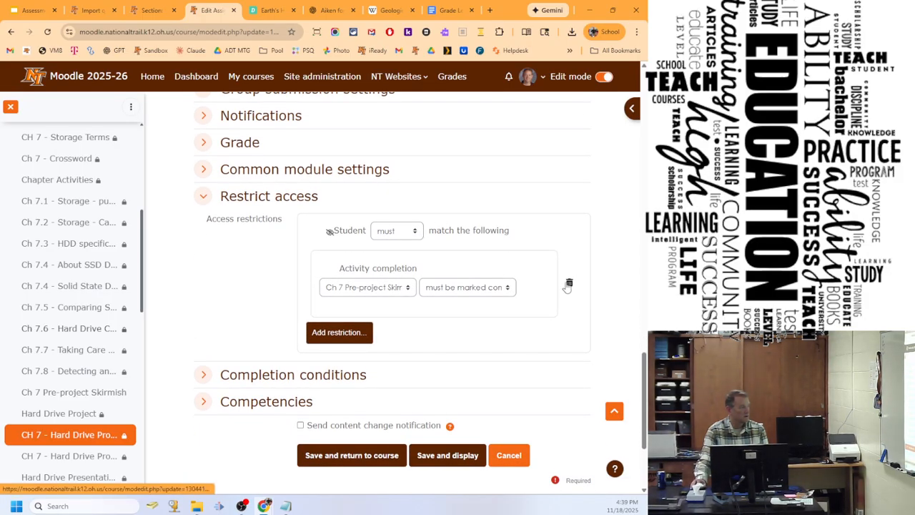
left_click(568, 284)
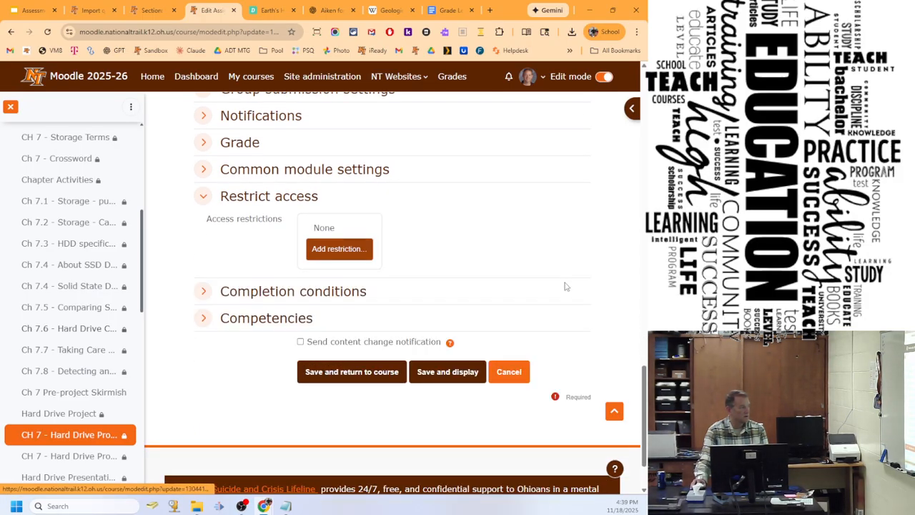
Add a group restriction that students must not match NT-IEP, and hide the assignment entirely from students who don't meet it.
left_click(339, 248)
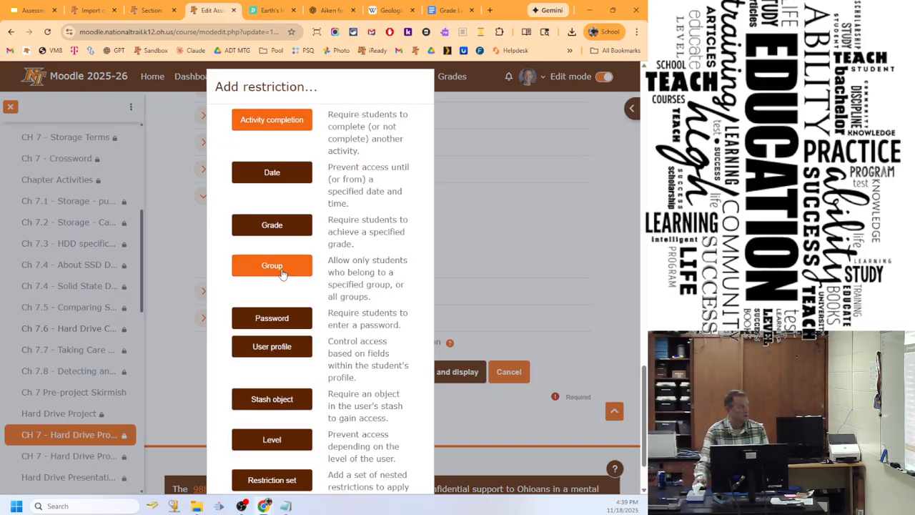
left_click(272, 266)
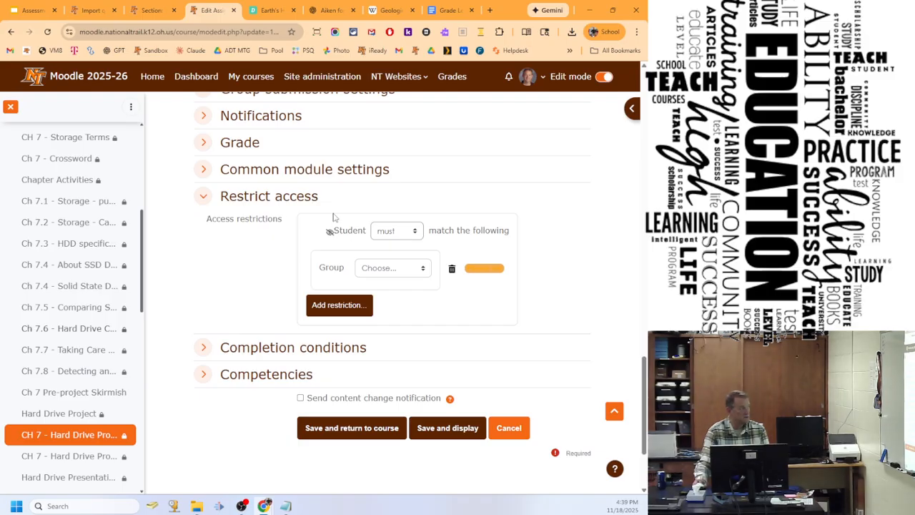
left_click(393, 233)
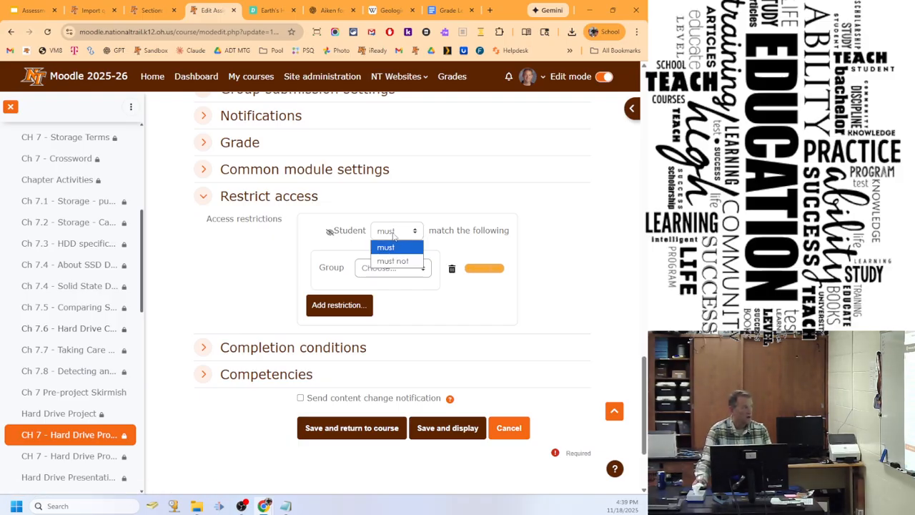
left_click(393, 261)
left_click(400, 267)
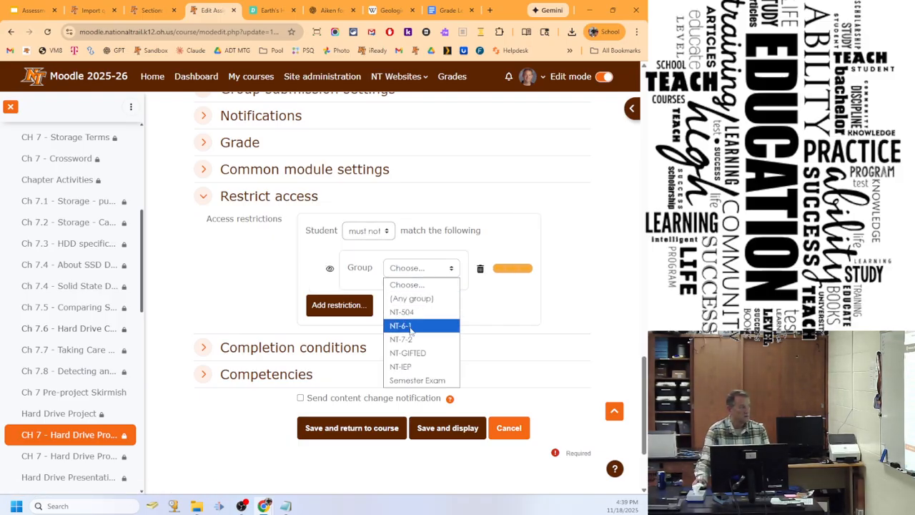
left_click(418, 367)
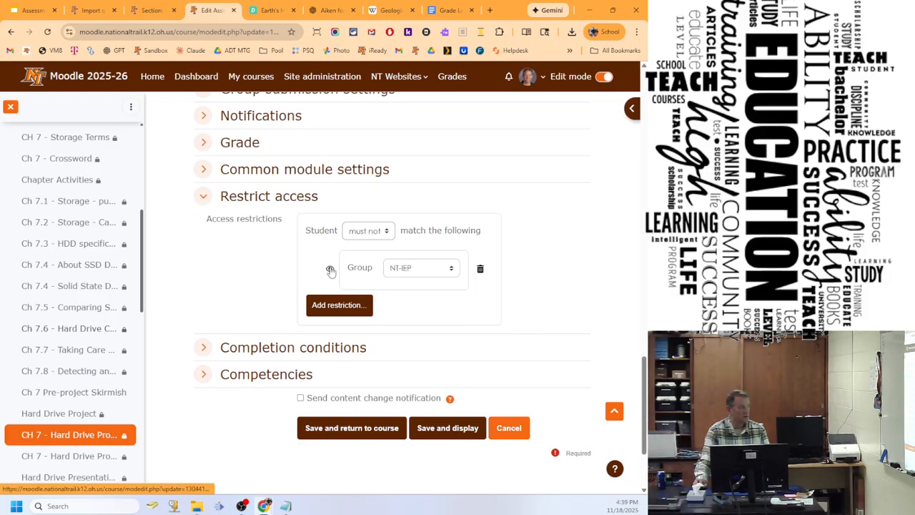
left_click(330, 271)
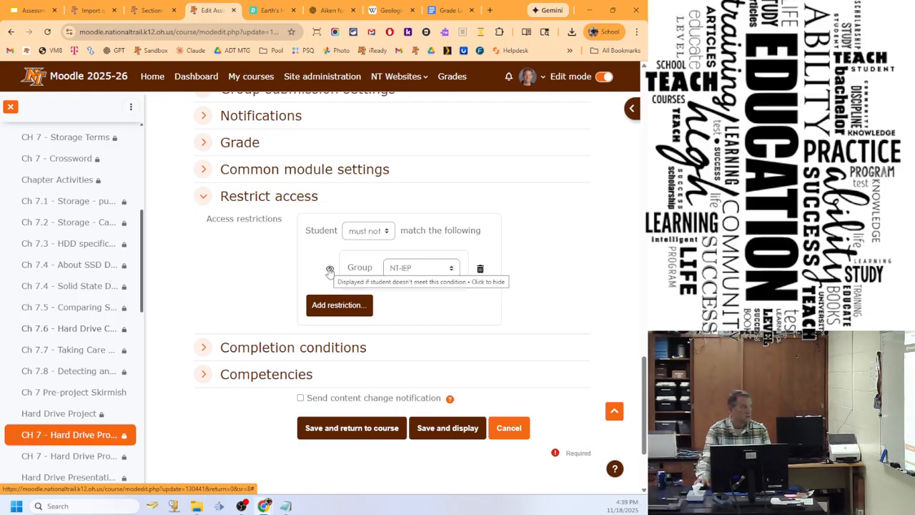
left_click(330, 271)
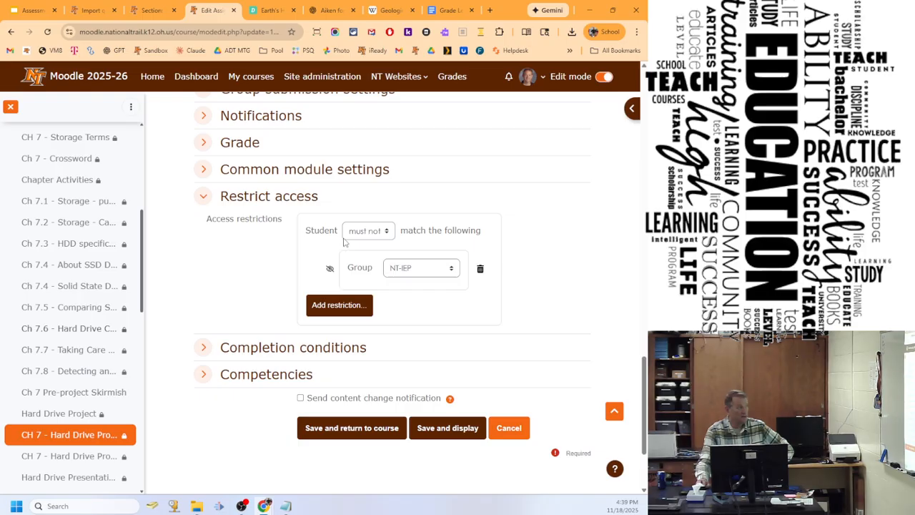
Try the NT-IEP group restriction with "must" match, and return it to "must not".
left_click(378, 233)
left_click(364, 246)
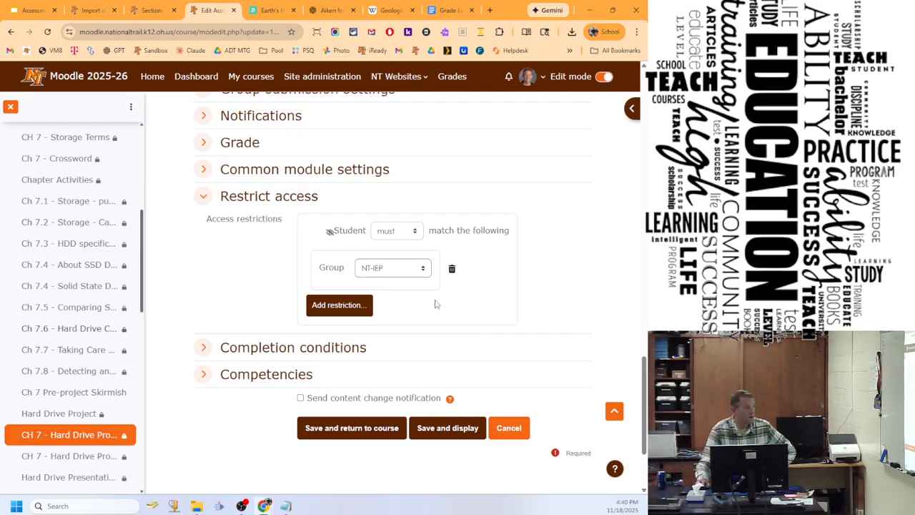
left_click(396, 236)
left_click(391, 261)
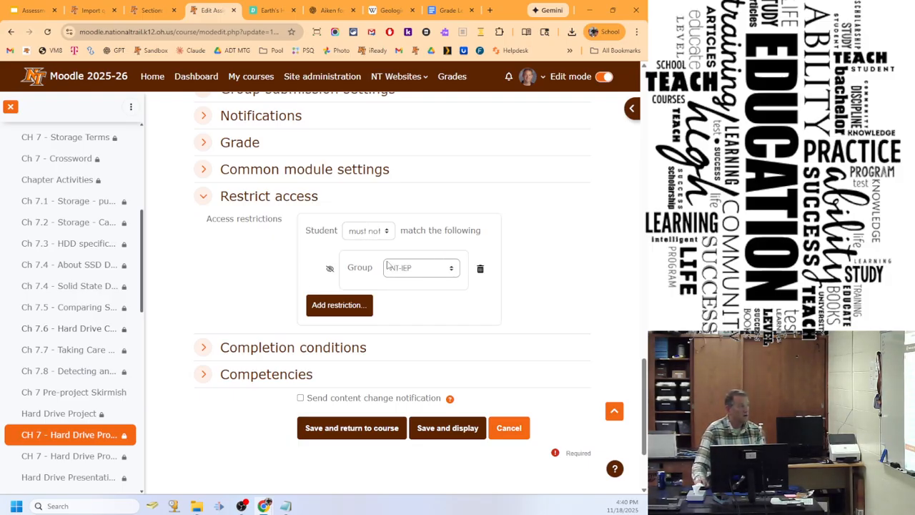
Add a second group restriction for NT-GIFTED and hide the assignment entirely from students who don't meet it.
left_click(342, 305)
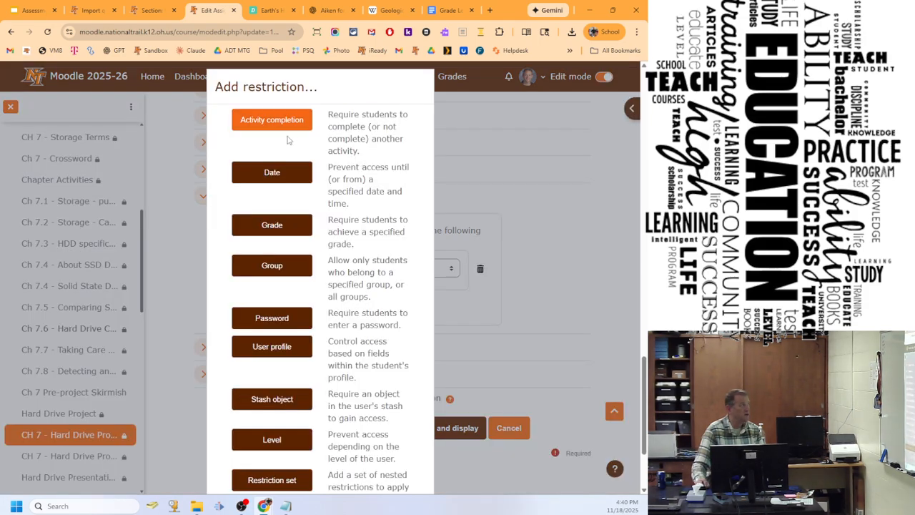
left_click(272, 267)
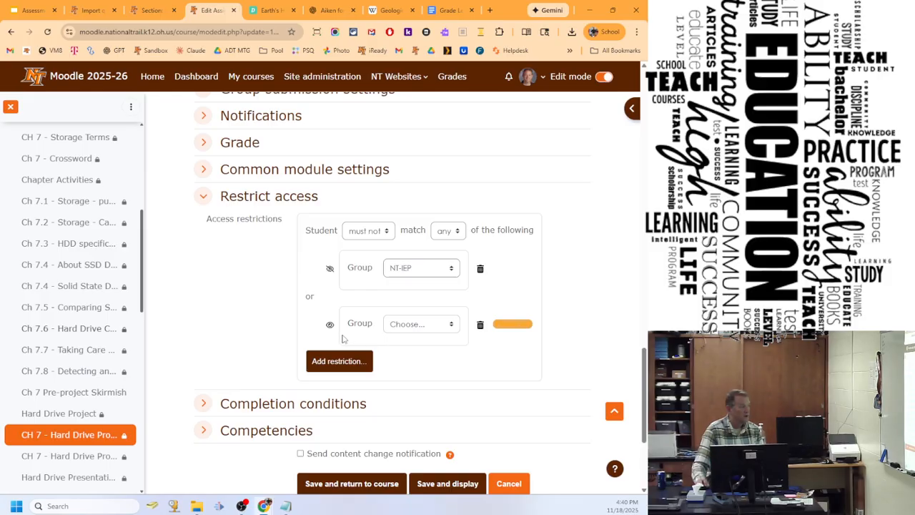
left_click(419, 324)
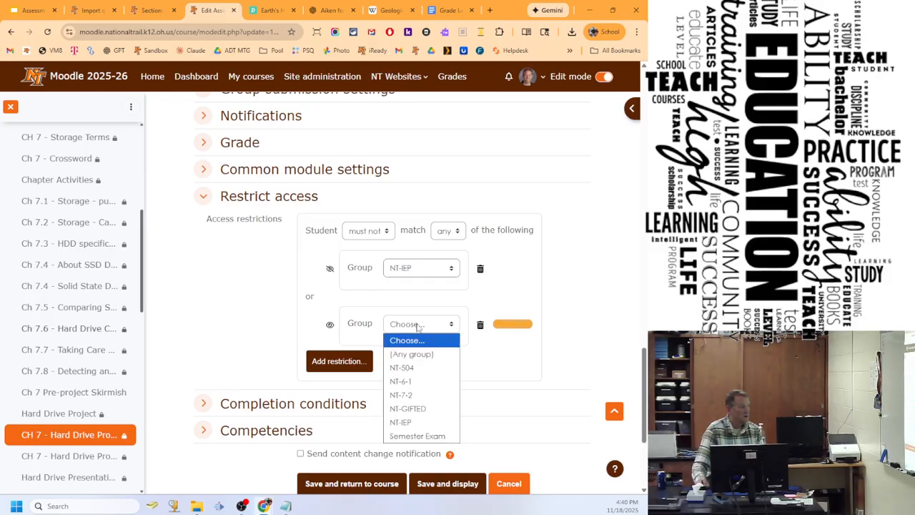
left_click(406, 409)
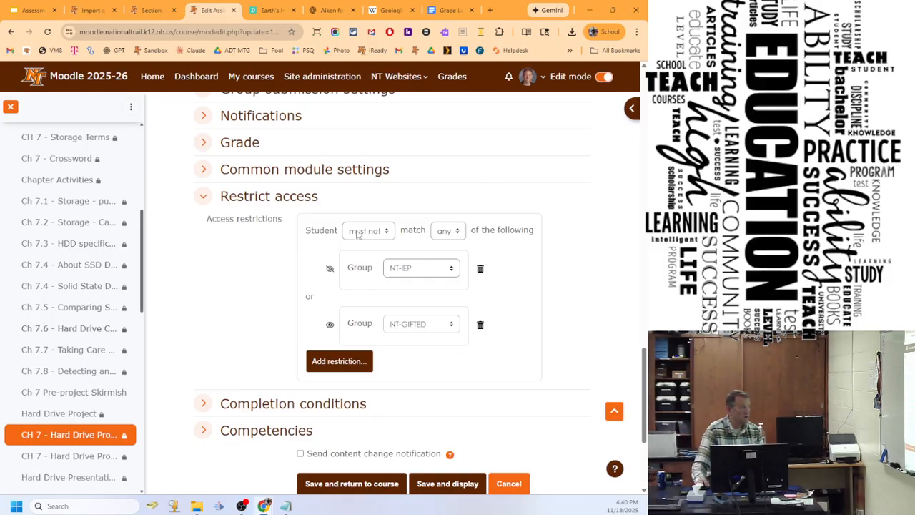
left_click(329, 324)
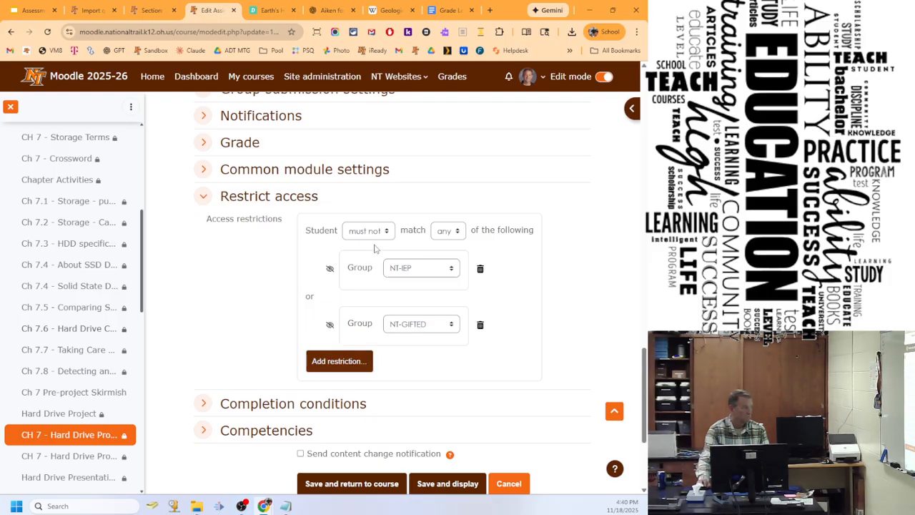
left_click(331, 363)
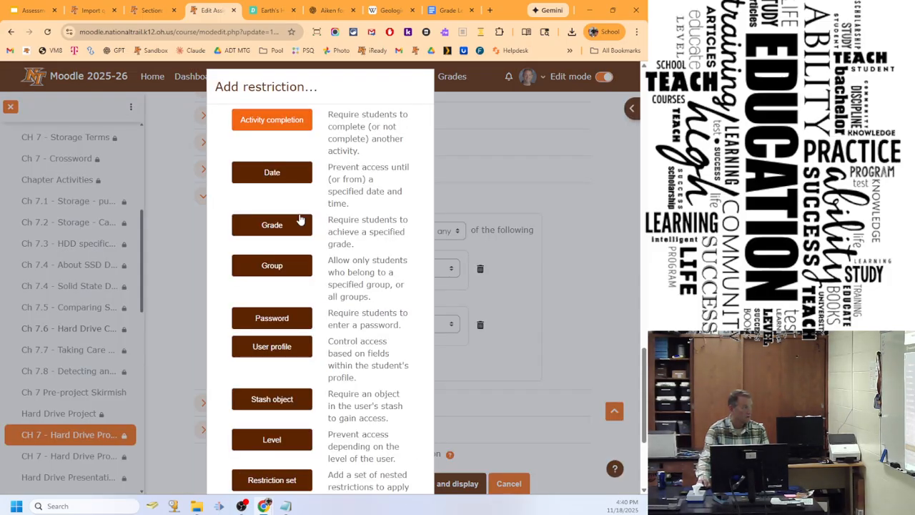
left_click(281, 267)
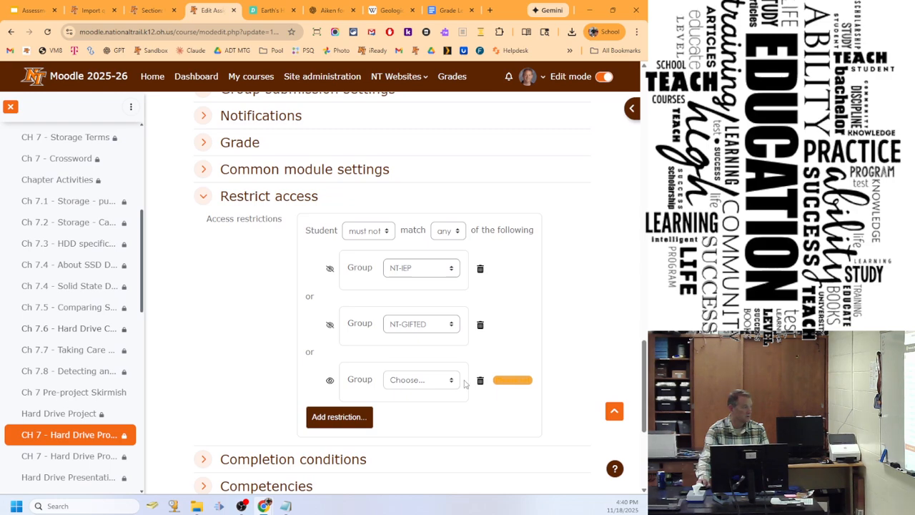
left_click(482, 382)
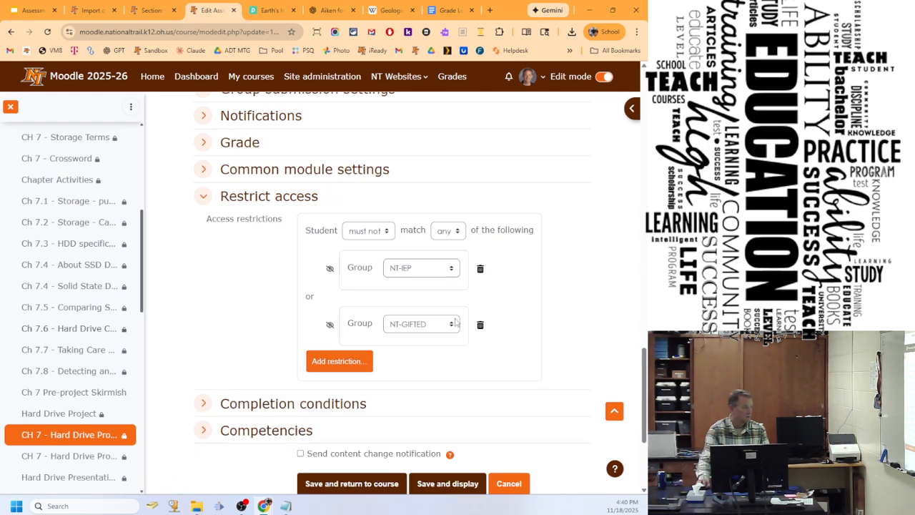
Set the restrictions so students must match any of the groups, and remove the NT-GIFTED group restriction.
left_click(382, 235)
left_click(364, 250)
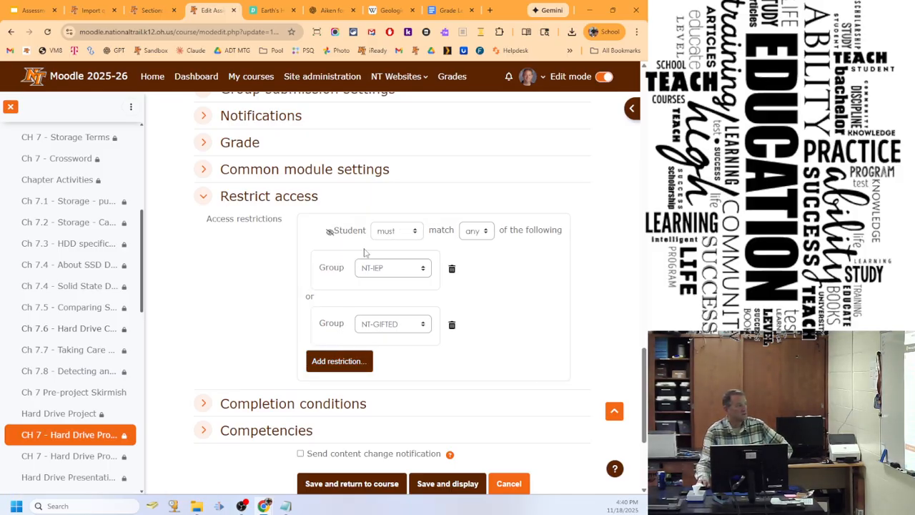
left_click(480, 232)
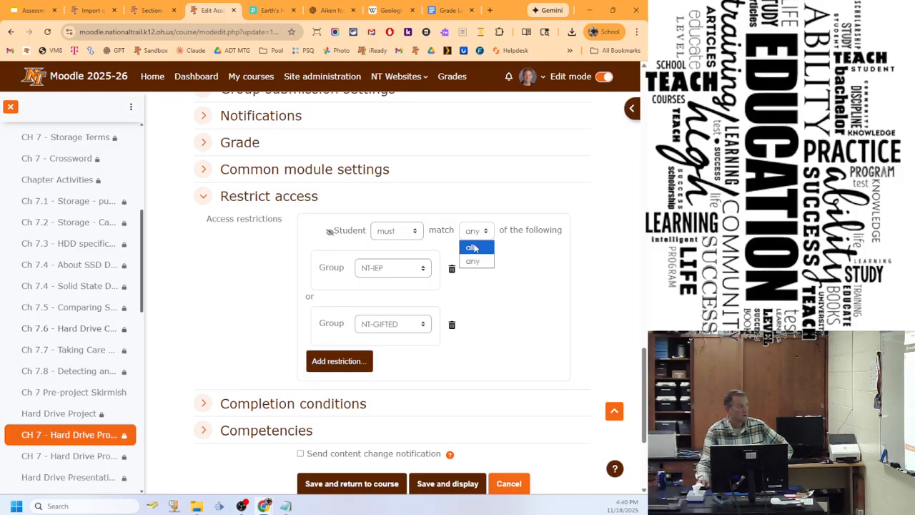
left_click(472, 261)
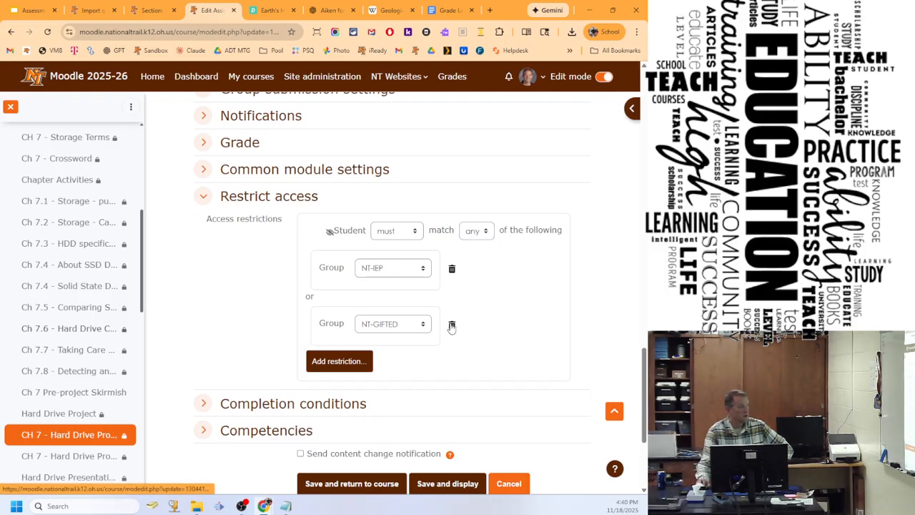
left_click(451, 325)
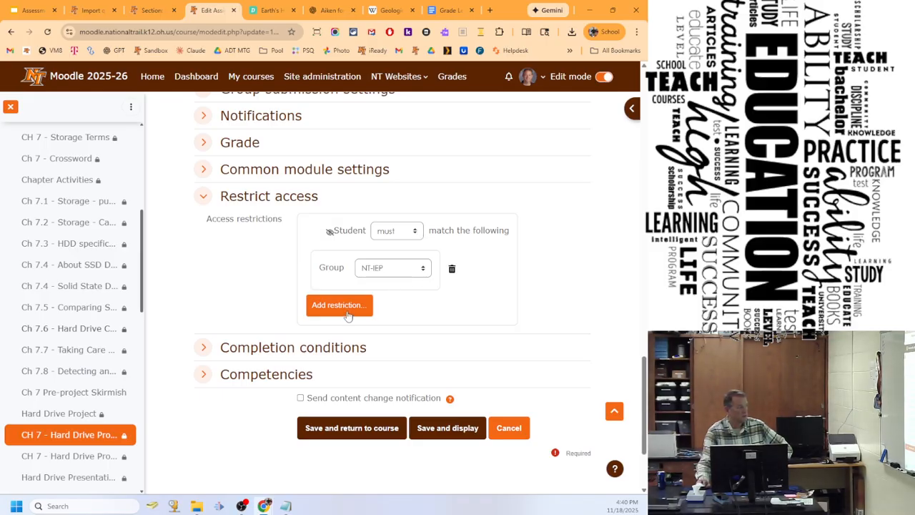
Try adding a nested restriction set alongside the NT-IEP group restriction, and delete the empty set.
left_click(349, 309)
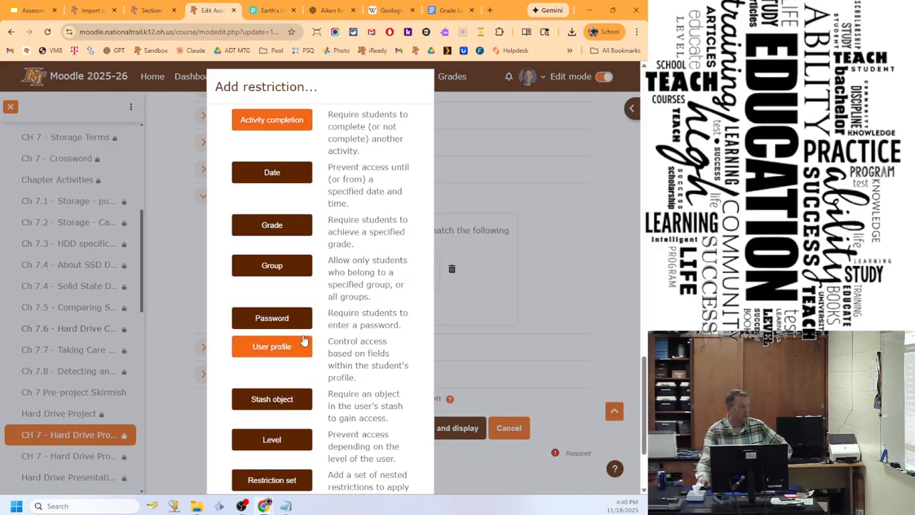
scroll(278, 347, "down", 2)
left_click(286, 347)
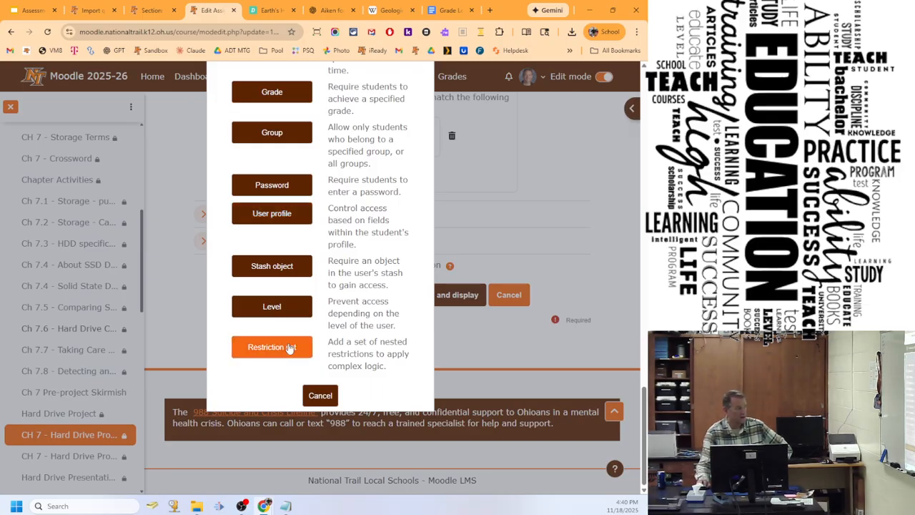
scroll(457, 235, "up", 3)
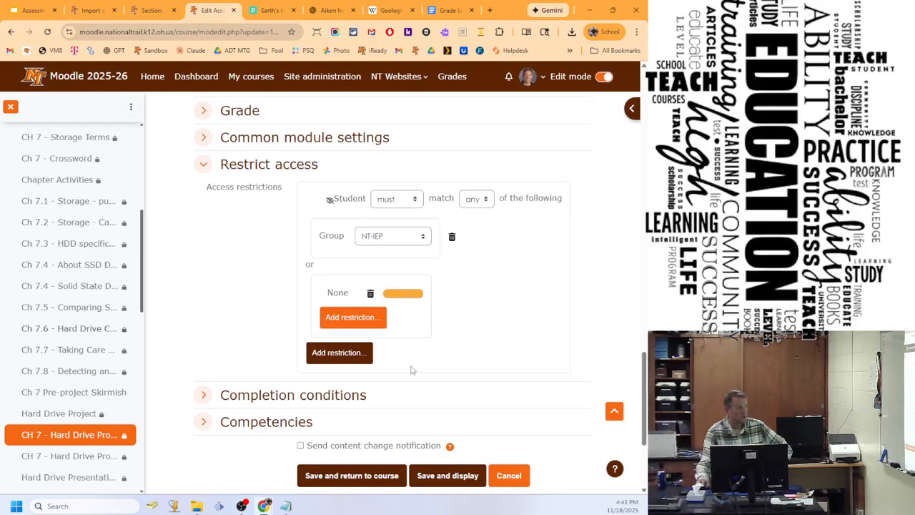
left_click(373, 319)
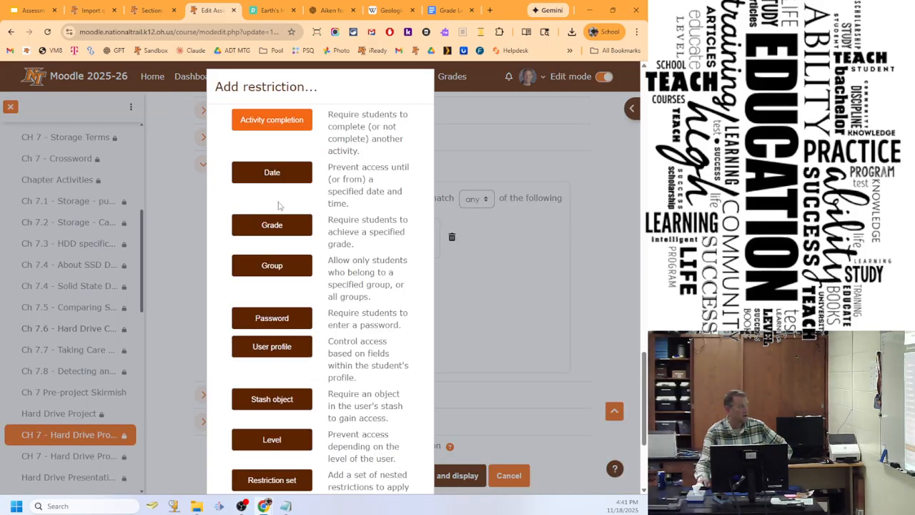
scroll(284, 432, "down", 1)
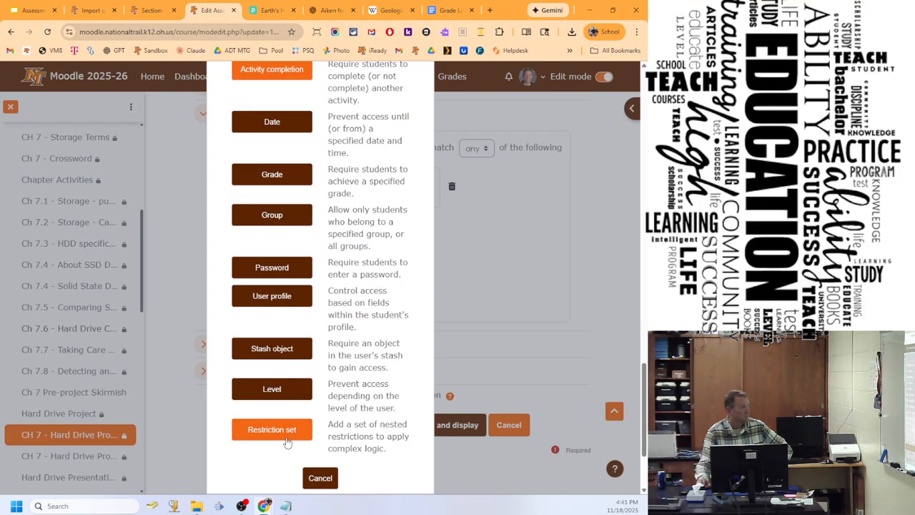
left_click(516, 425)
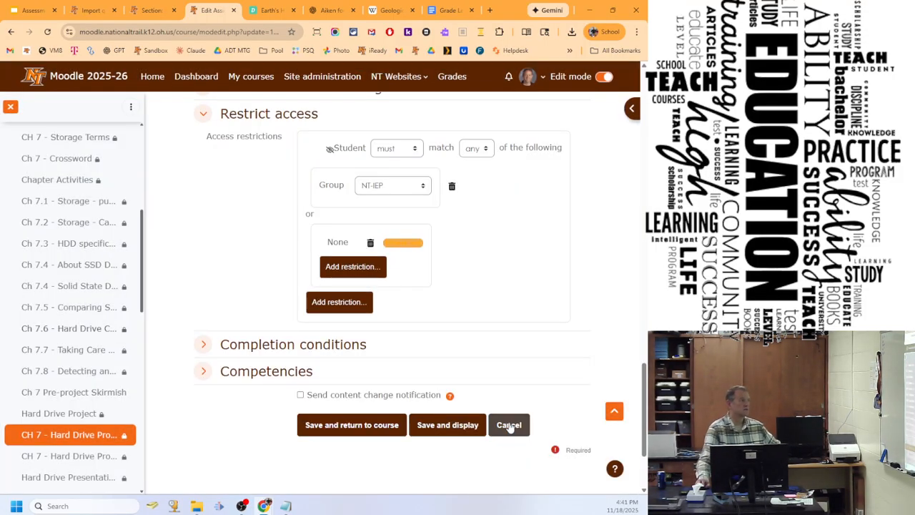
left_click(370, 243)
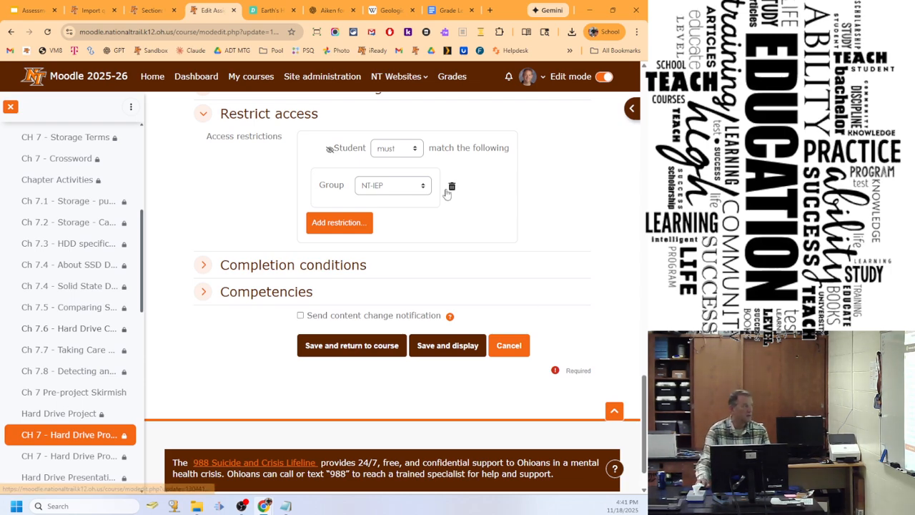
Change the remaining group restriction from NT-IEP to NT-GIFTED.
left_click(390, 188)
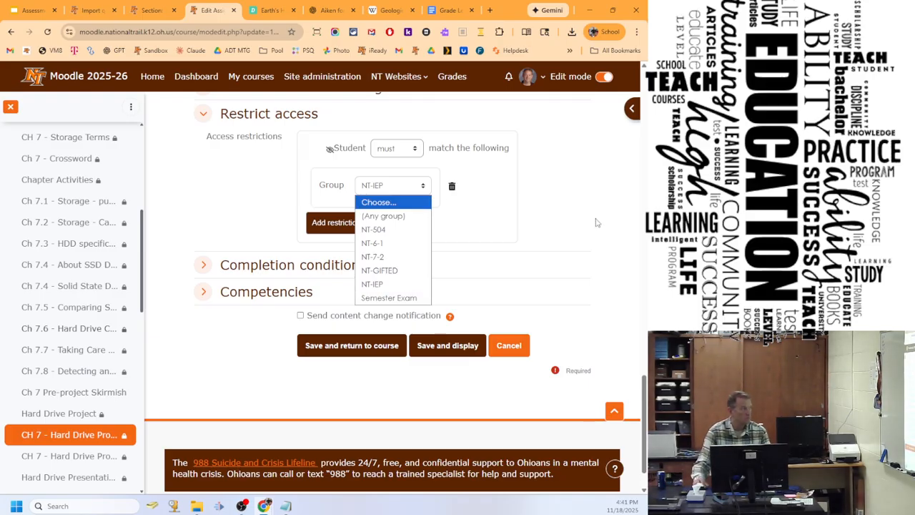
left_click(567, 227)
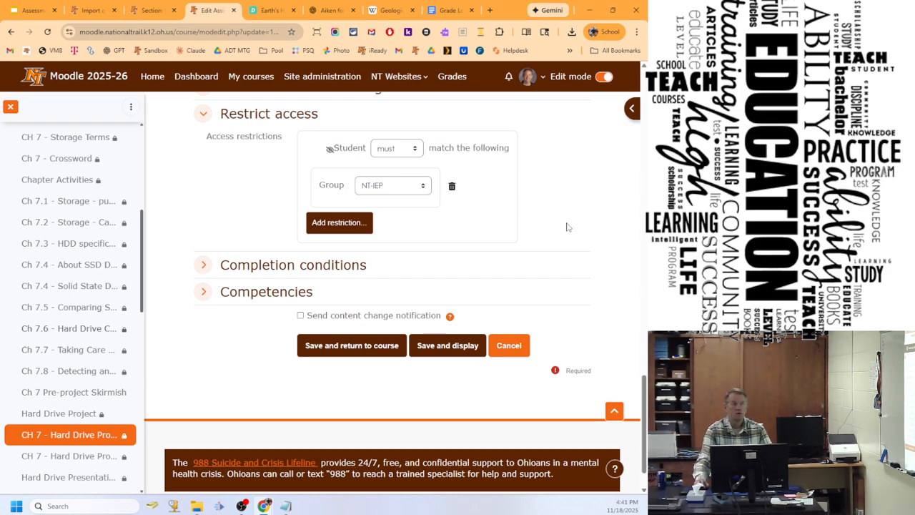
left_click(389, 192)
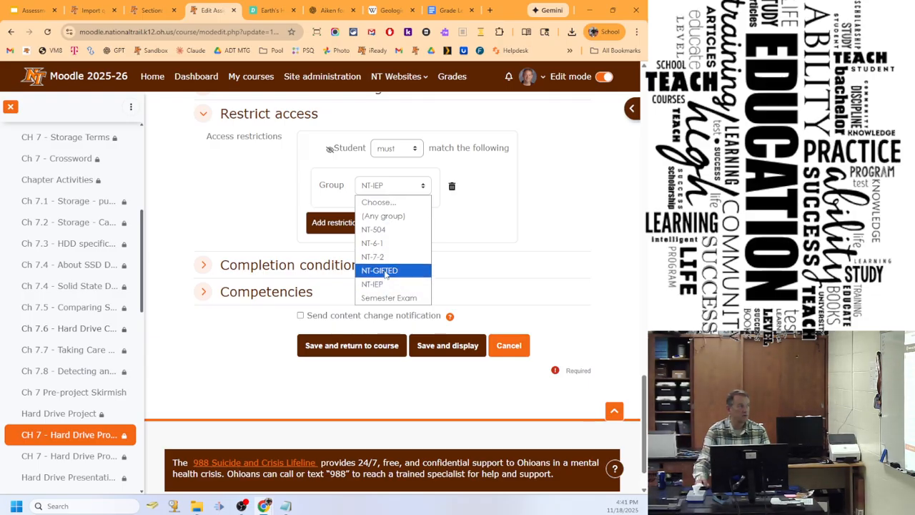
left_click(386, 271)
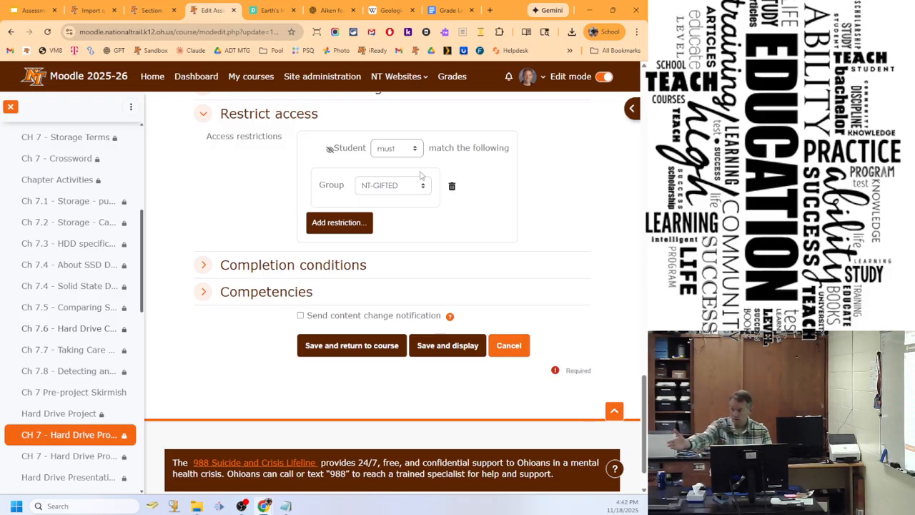
Add a user profile restriction and require students to match all restrictions, keeping NT-GIFTED as the group.
left_click(340, 222)
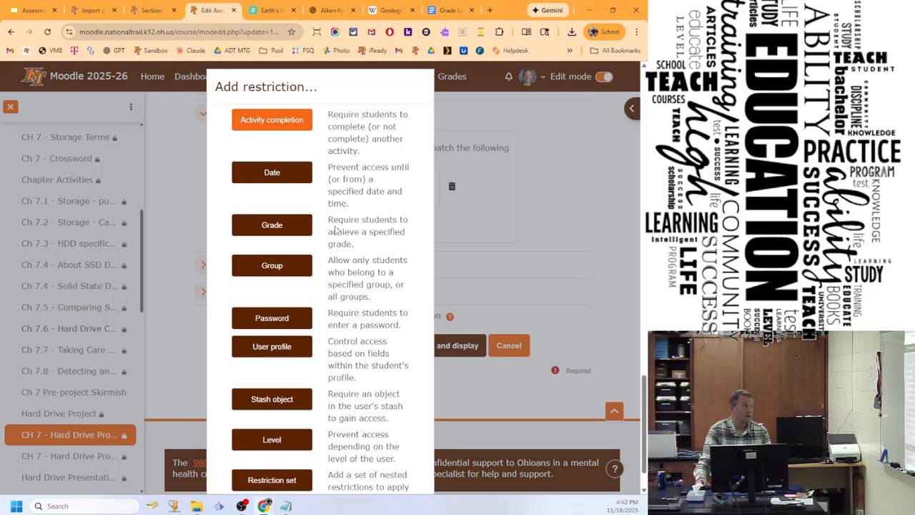
left_click(283, 347)
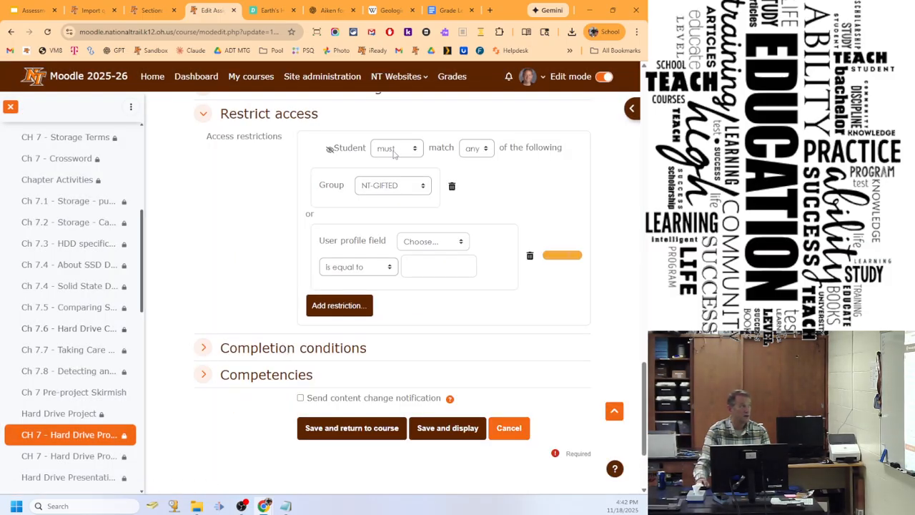
left_click(483, 148)
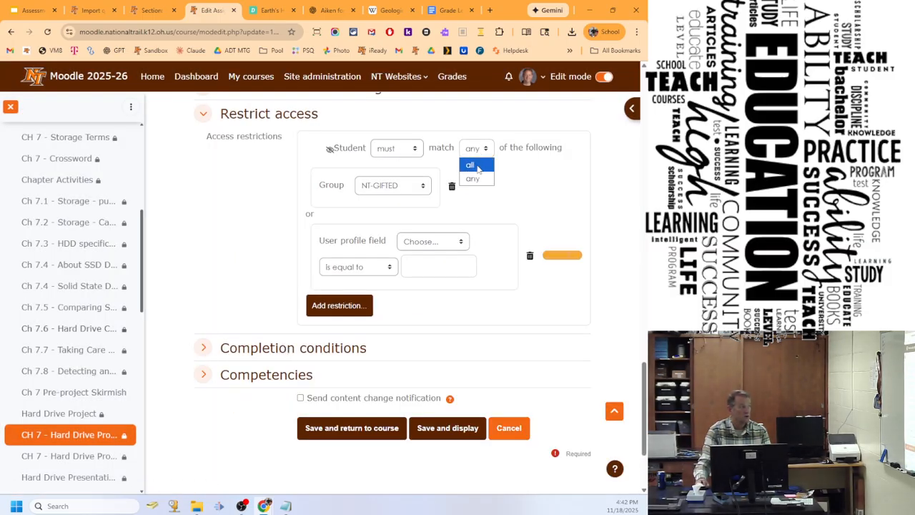
left_click(473, 165)
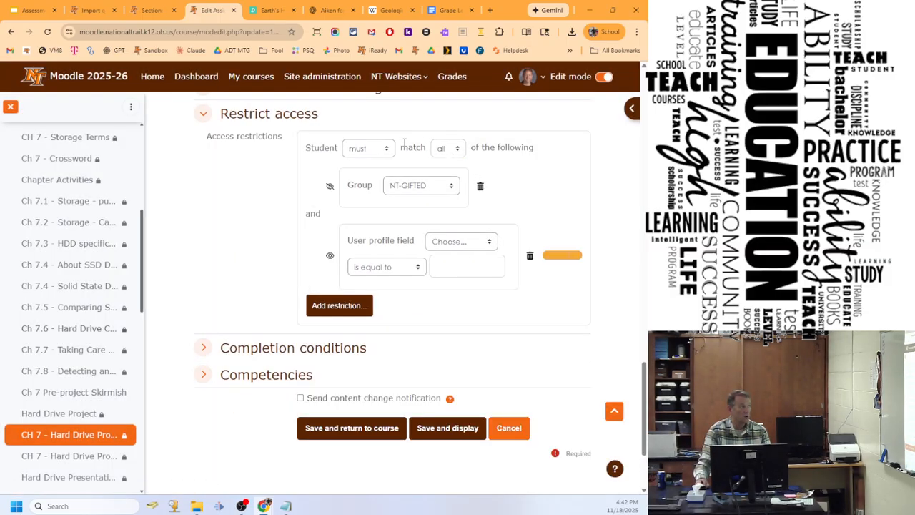
left_click(419, 185)
left_click(405, 270)
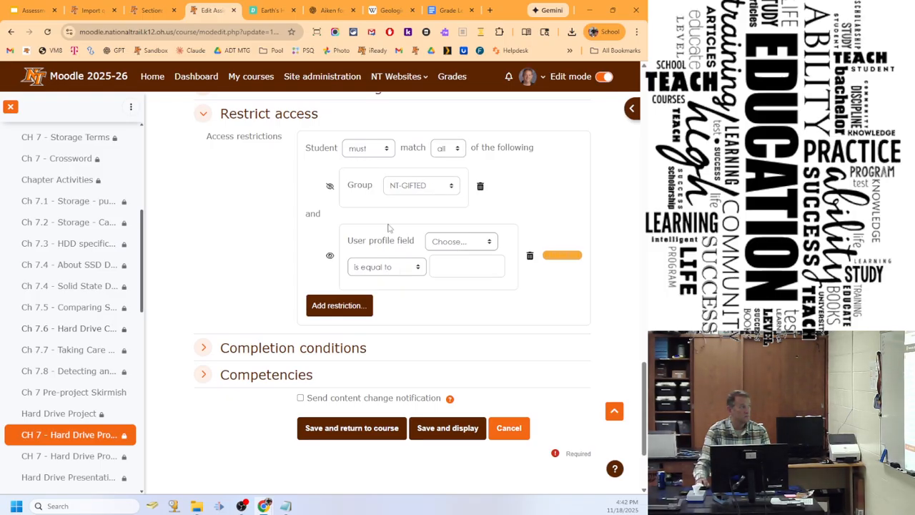
Set the user profile condition to Last name doesn't contain a sample surname, and hide the assignment entirely from students who don't meet it.
left_click(452, 242)
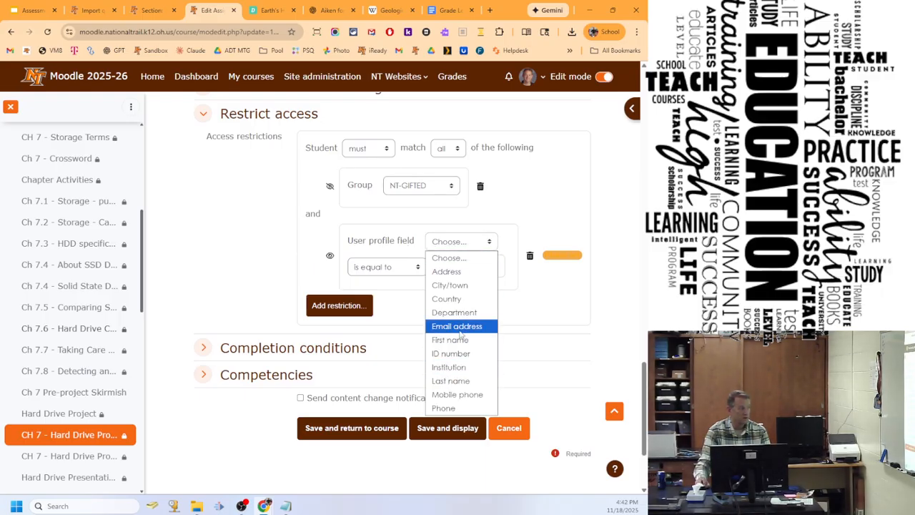
left_click(471, 382)
left_click(377, 270)
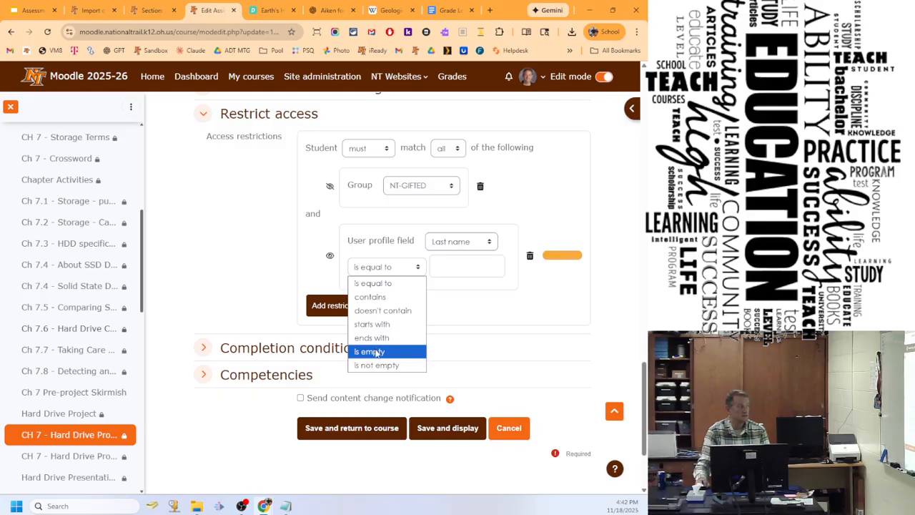
left_click(381, 311)
left_click(458, 269)
type("s")
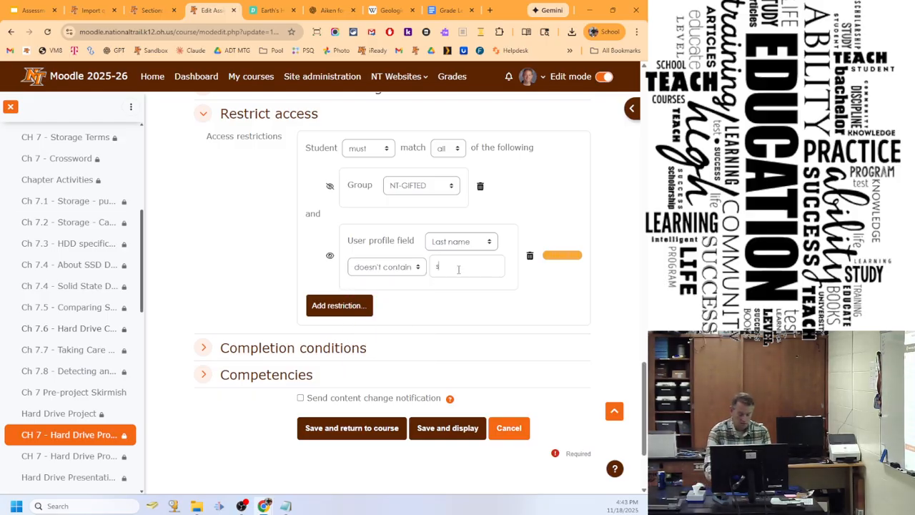
type("mith")
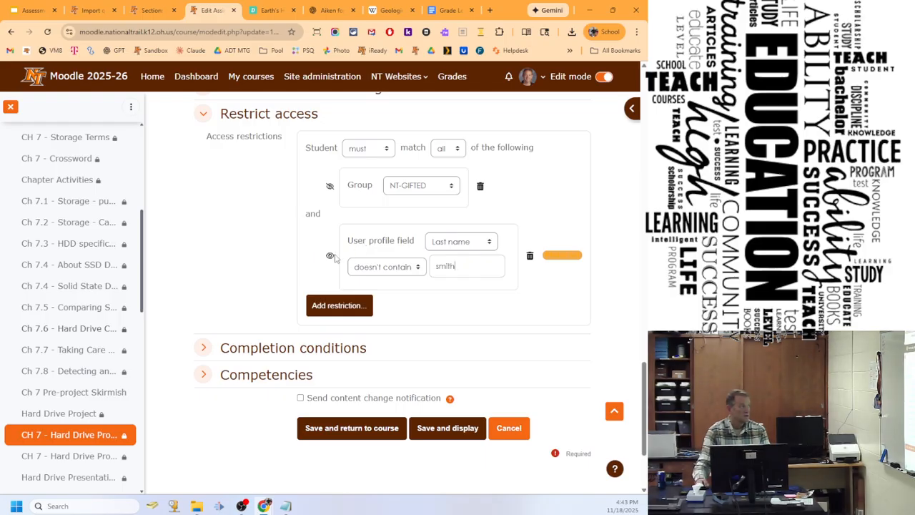
left_click(330, 258)
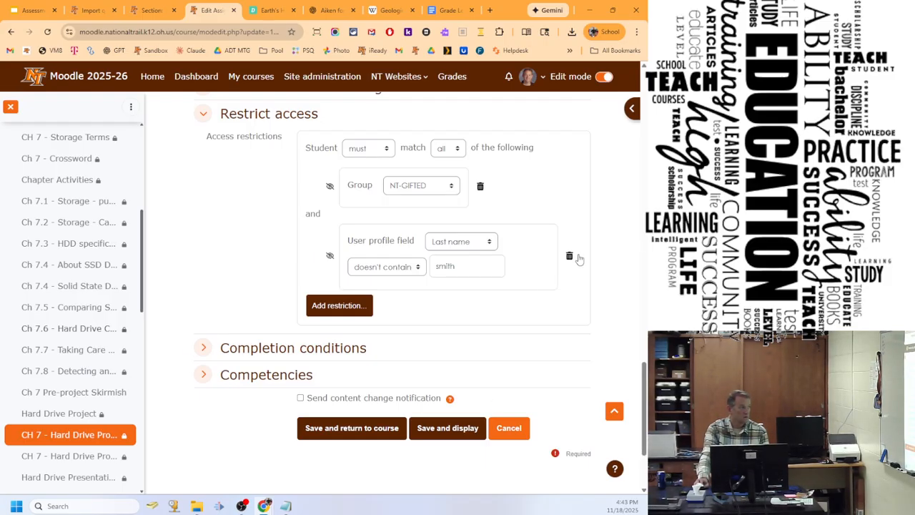
Remove both the user profile restriction and the NT-GIFTED group restriction from the assignment.
left_click(569, 256)
left_click(481, 188)
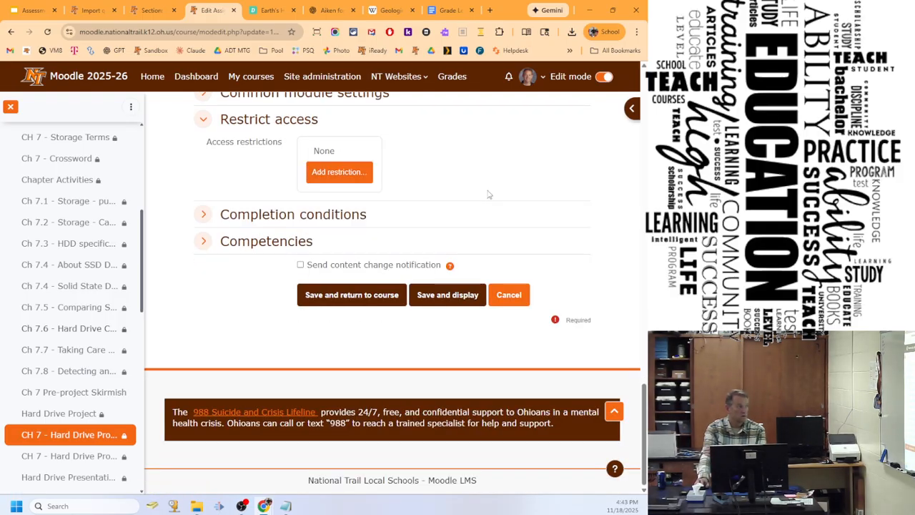